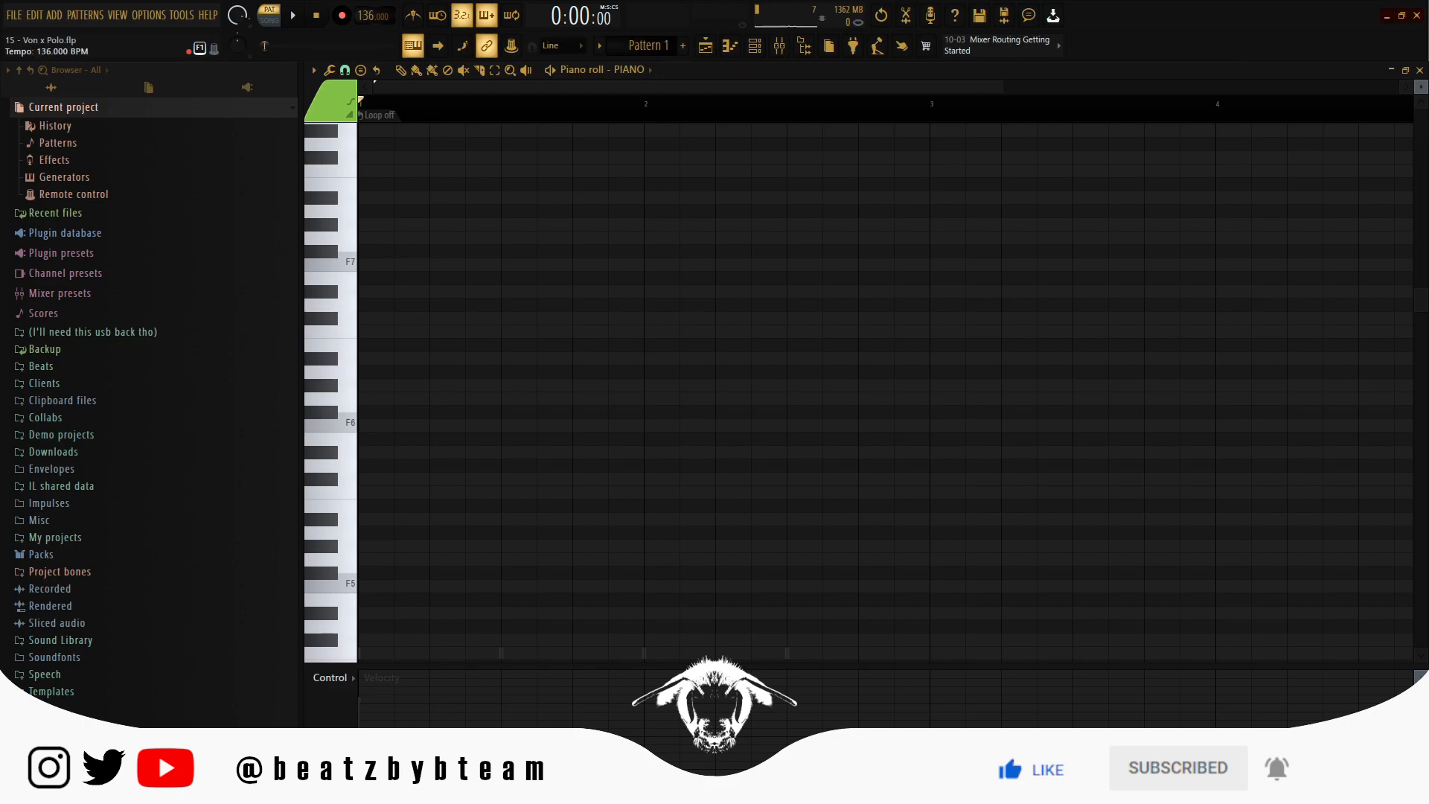
Audition the instrument channels down to SUB in the channel rack and view the Arcade plugin's window.
left_click(755, 45)
key("z")
key("z")
key("z")
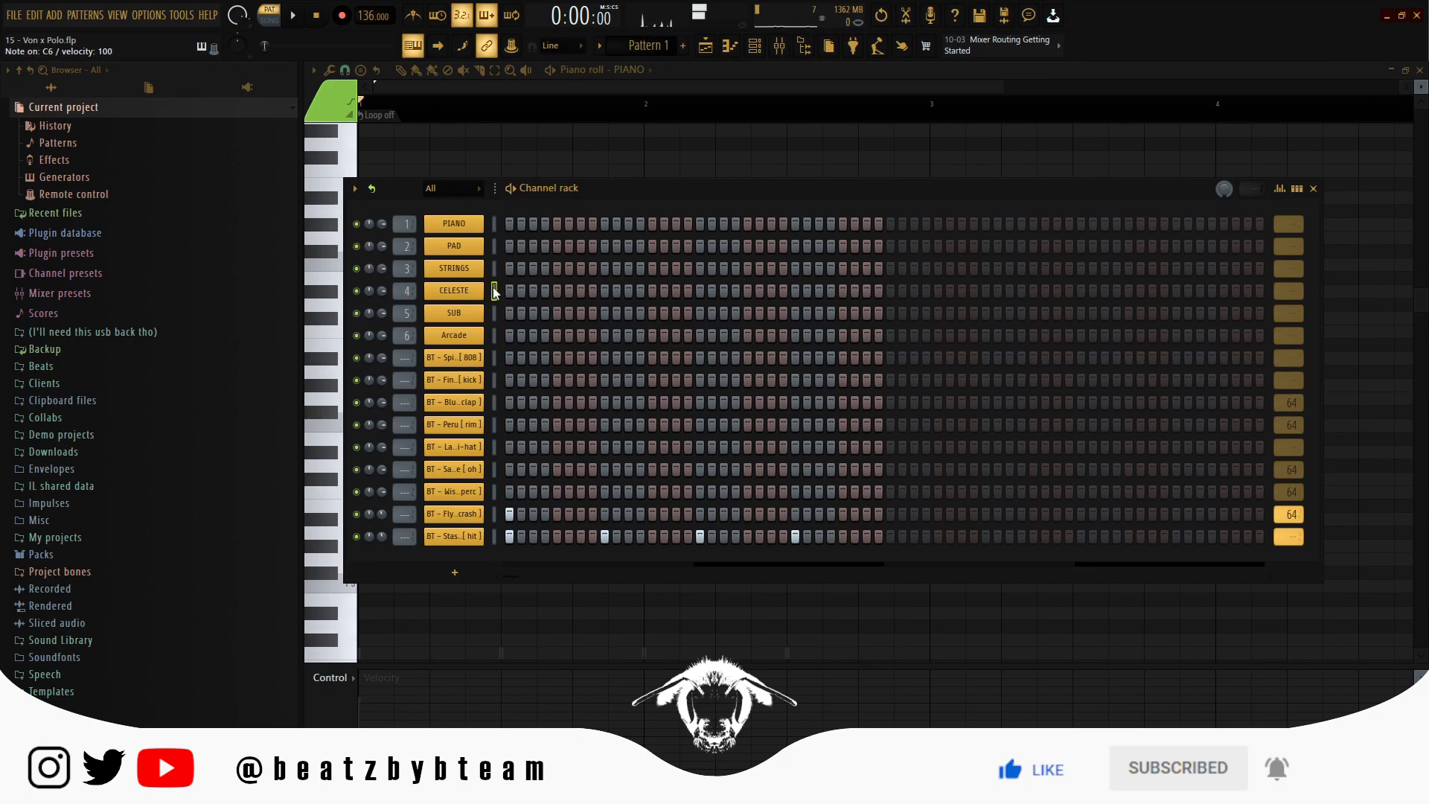
left_click(494, 313)
key("z")
left_click(493, 335)
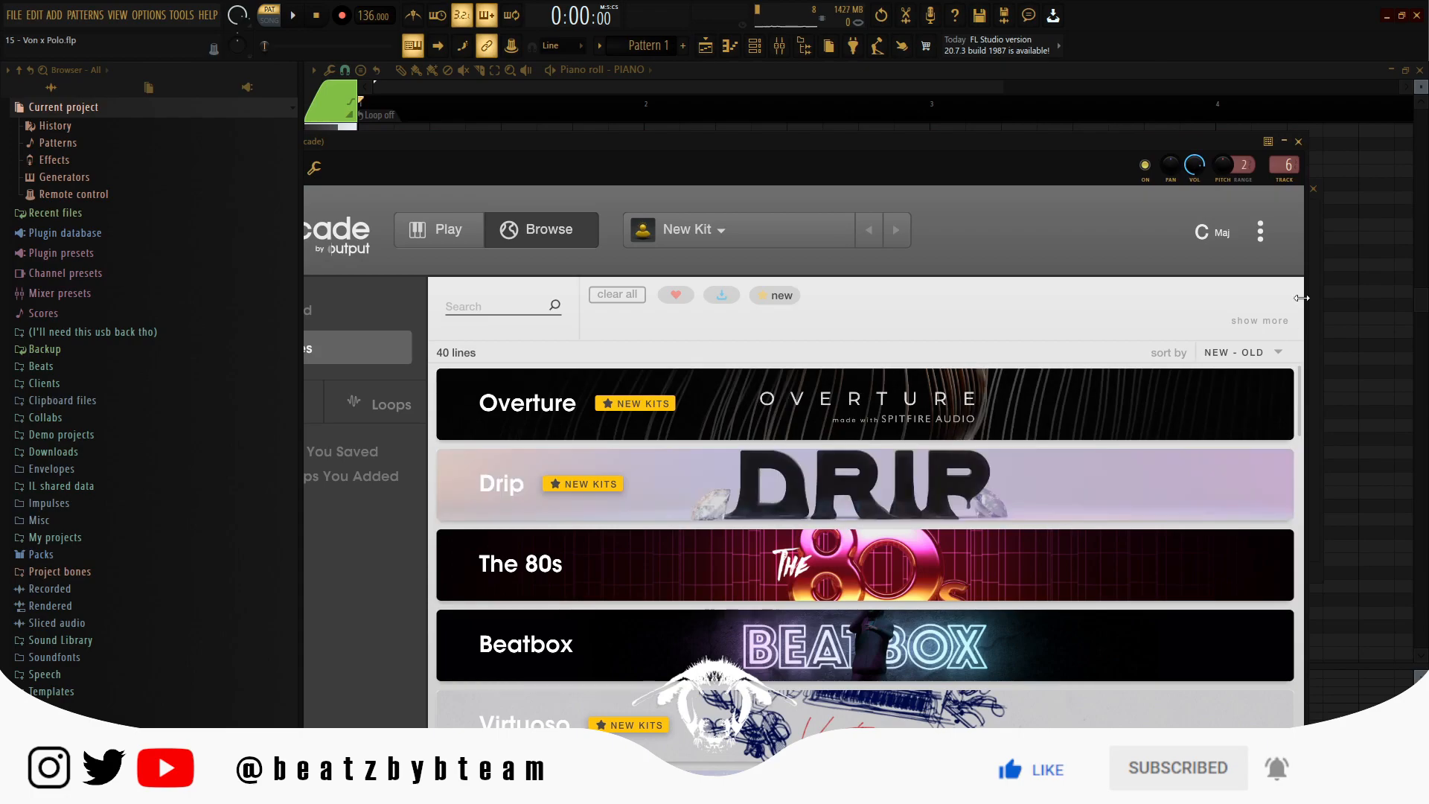
left_click(1358, 260)
key("F6")
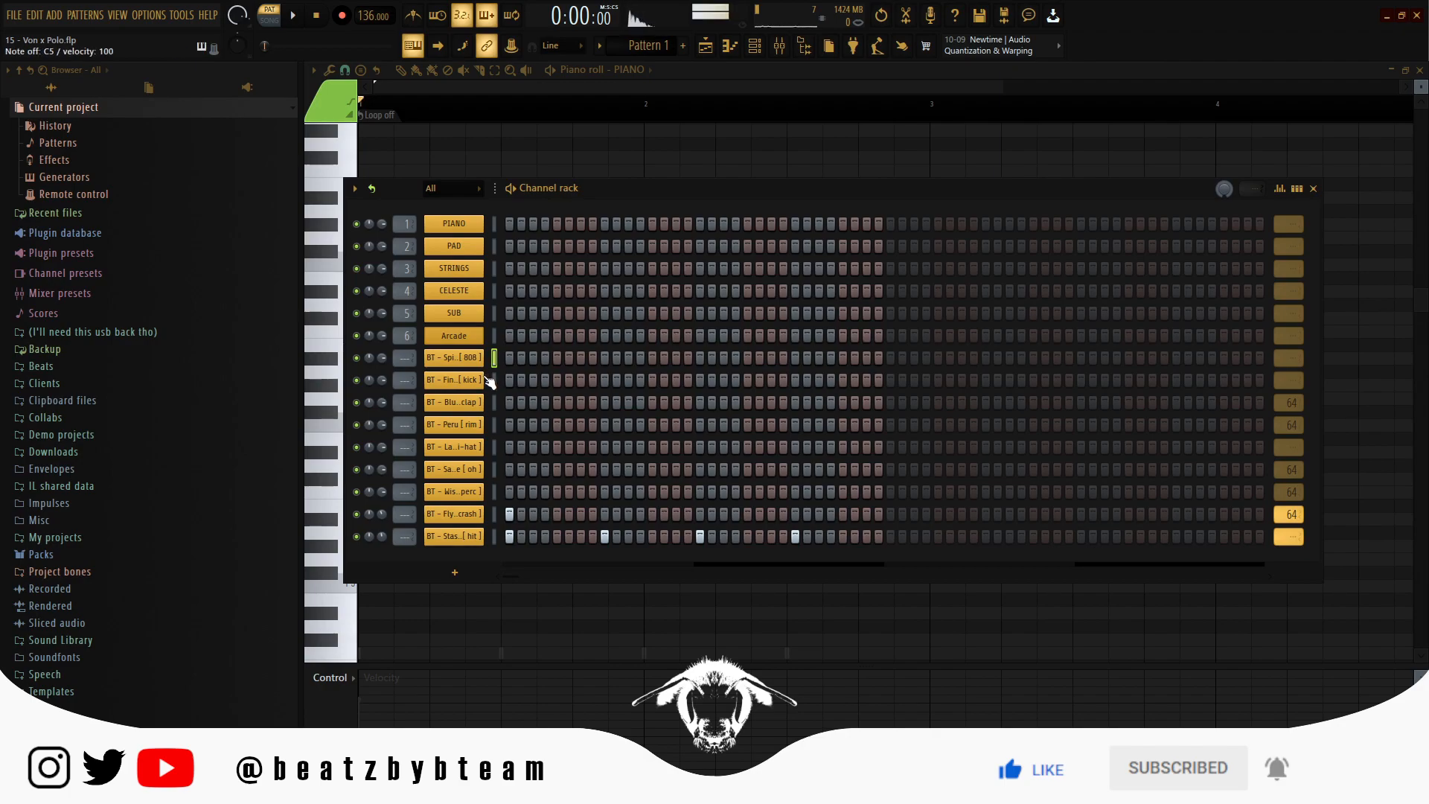
Audition the drum channels from kick to hit and check the hi-hat sample's settings.
left_click(493, 379)
key("q")
key("q")
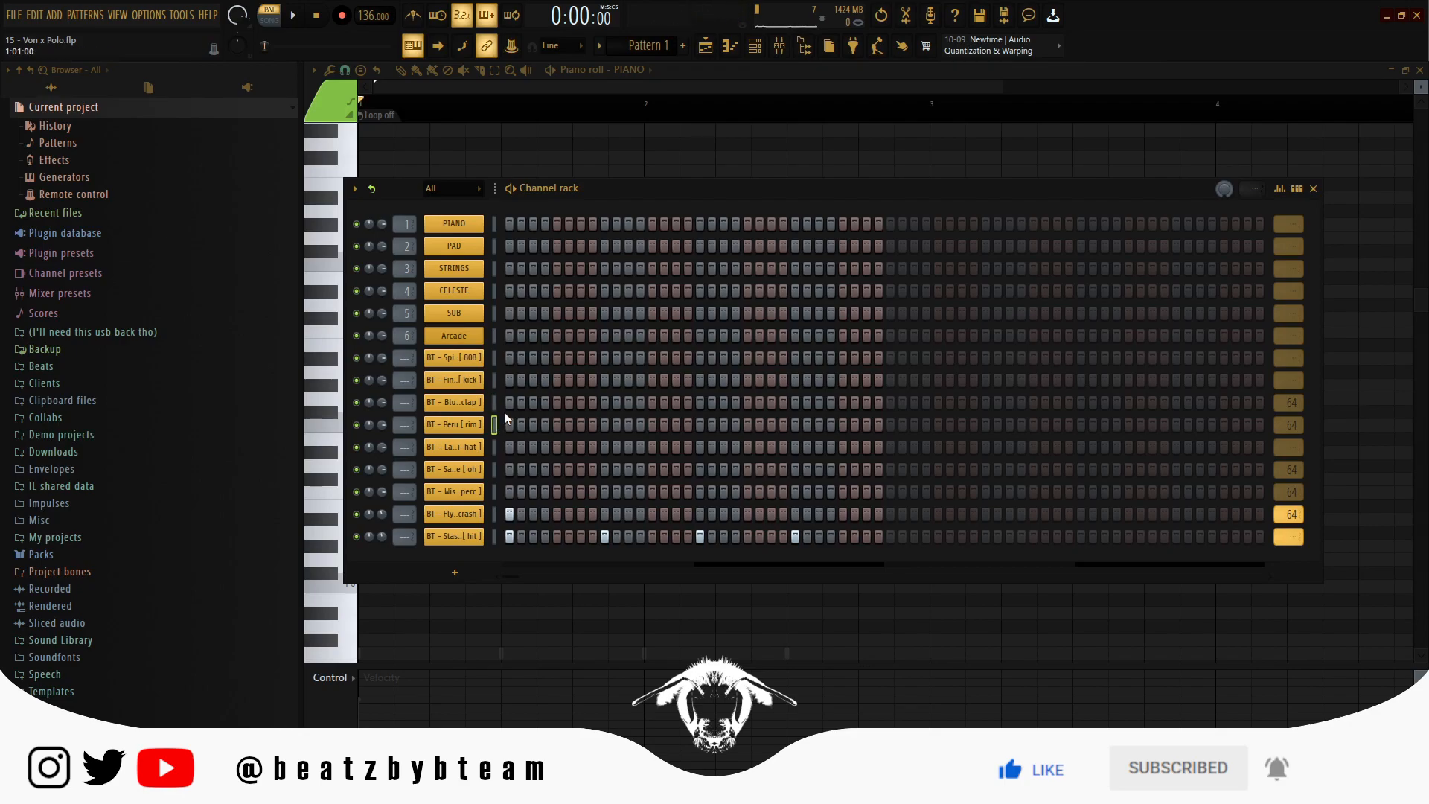
left_click(465, 446)
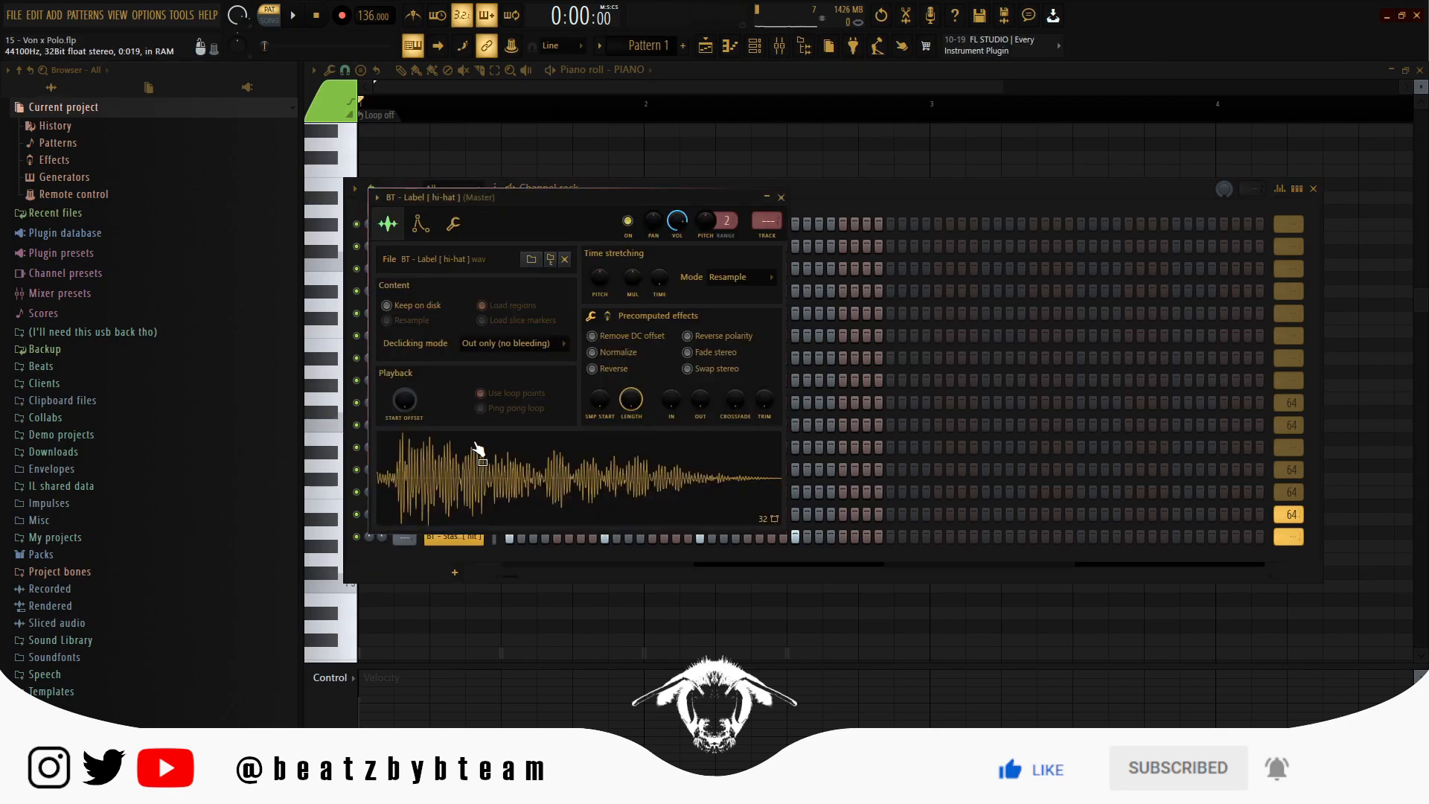
left_click(782, 198)
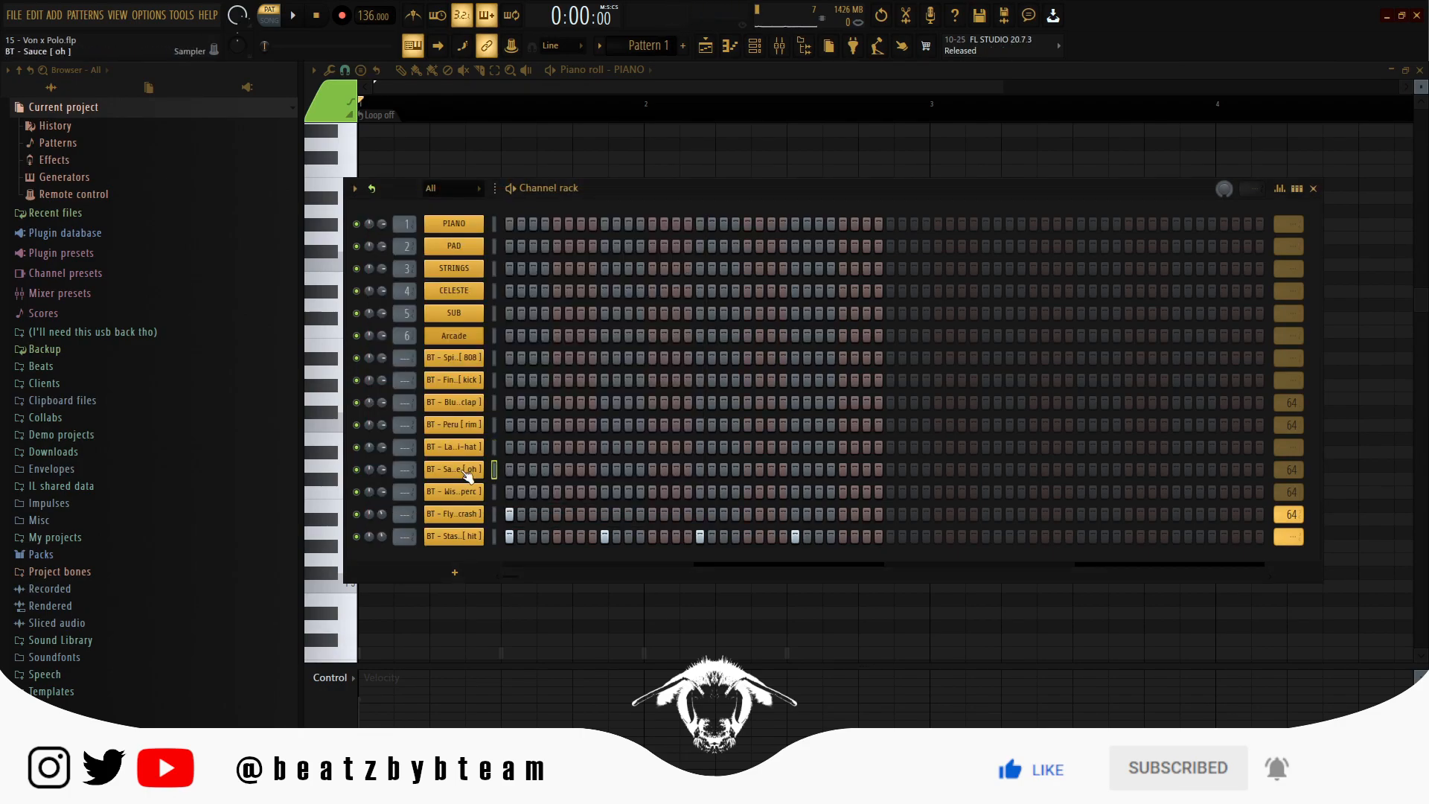
key("q")
left_click(453, 498)
left_click(494, 514)
left_click(493, 536)
Examine the mixer tracks for PIANO and Insert 100, including their effect slots, and switch to the playlist.
left_click(493, 224)
left_click(779, 46)
left_click_drag(423, 219, 387, 229)
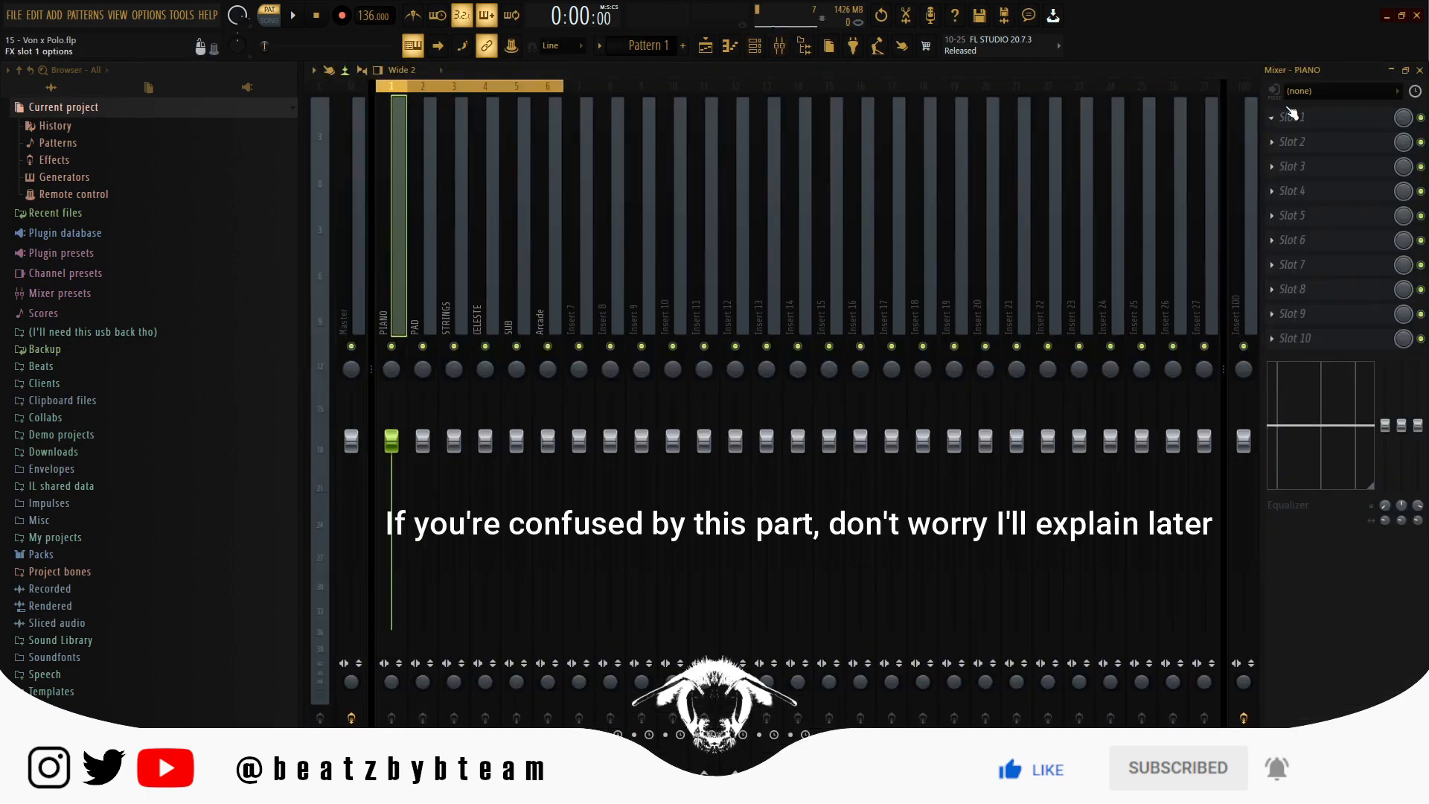
left_click(1243, 142)
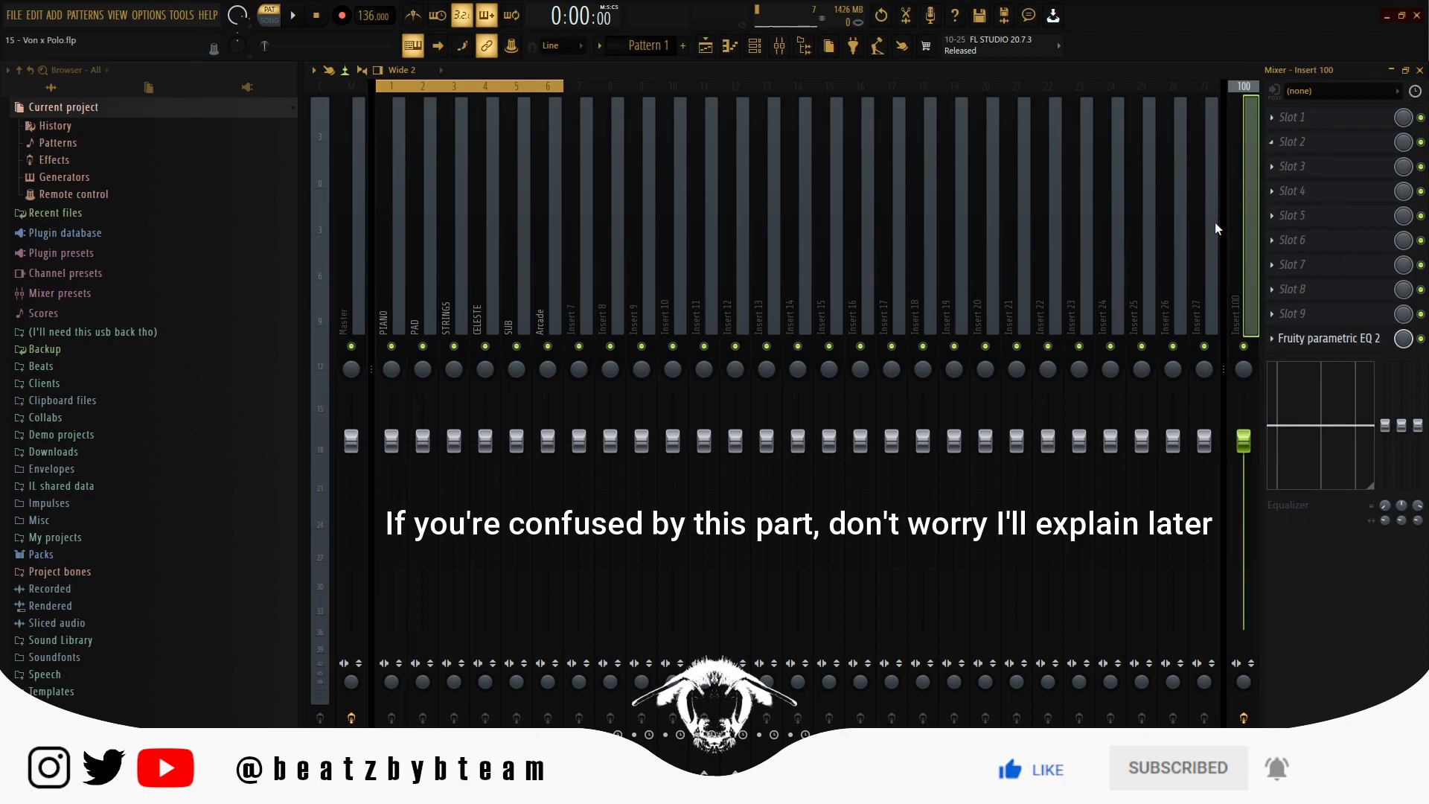
left_click(706, 46)
Open the piano roll of the PIANO channel.
left_click(756, 46)
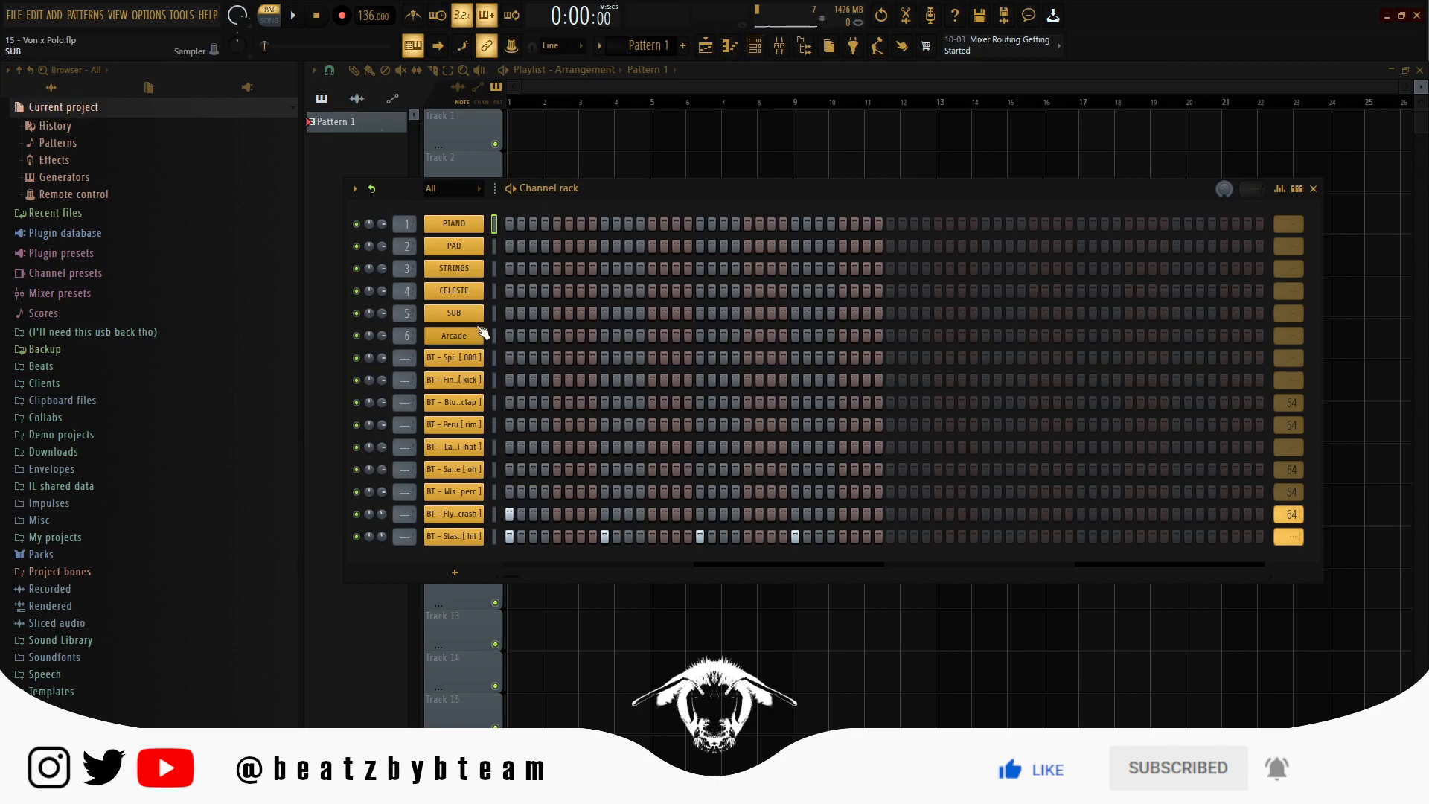
right_click(473, 226)
left_click(515, 224)
right_click(476, 227)
left_click(497, 226)
scroll(382, 255, "down", 5)
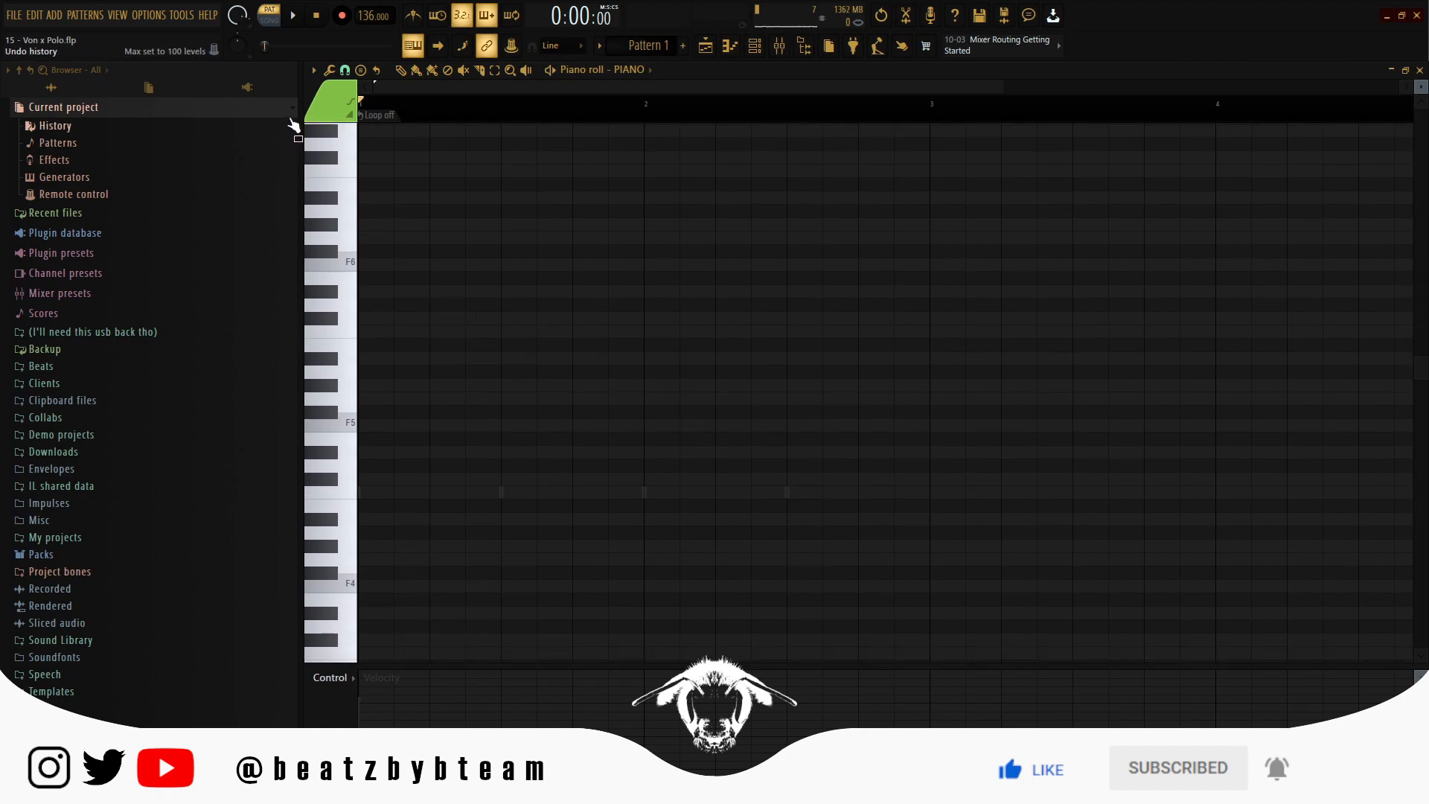
Audition the F notes on the piano roll's keyboard, check the channel rack and turn on the metronome.
left_click(352, 424)
left_click(346, 583)
left_click(347, 424)
scroll(467, 403, "down", 3)
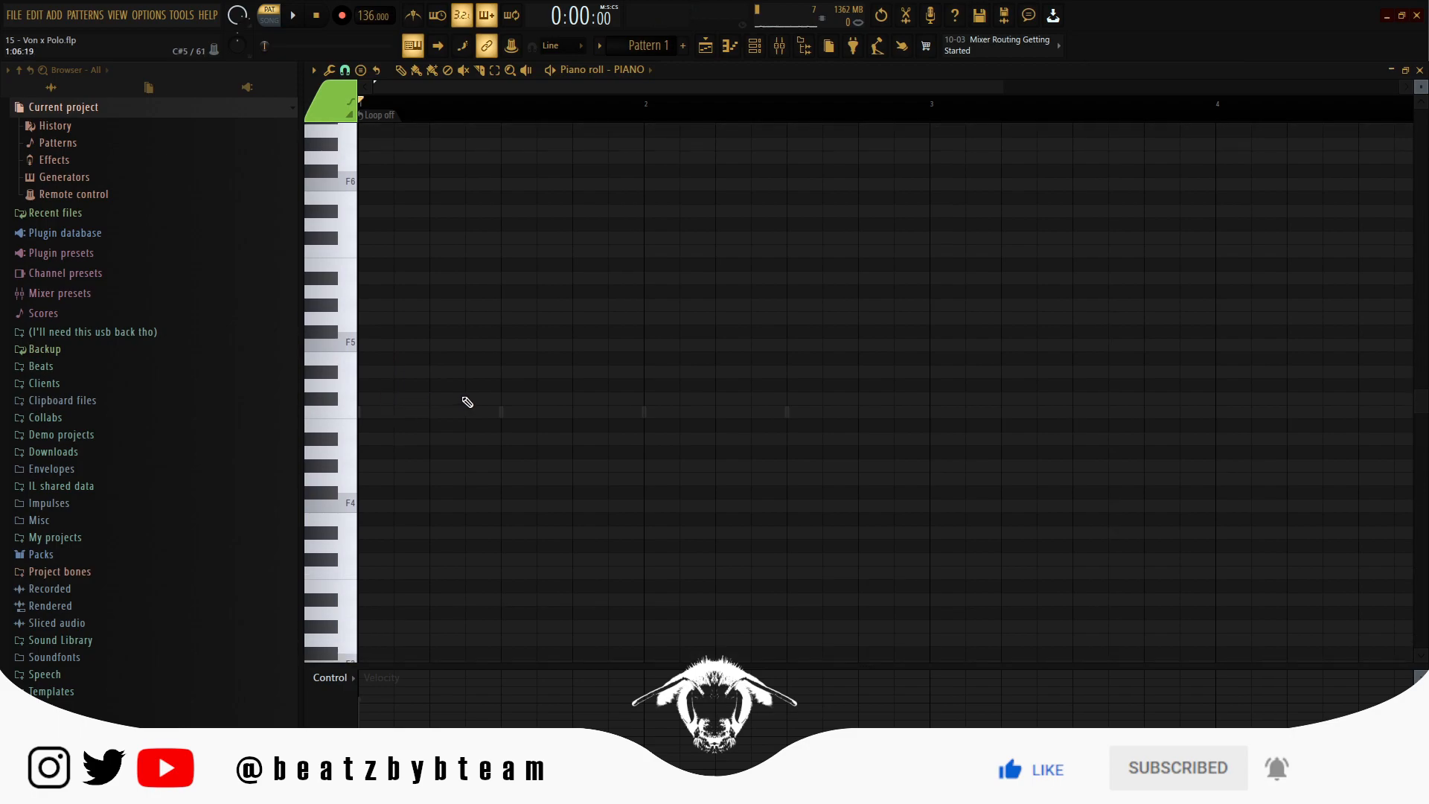
left_click(754, 45)
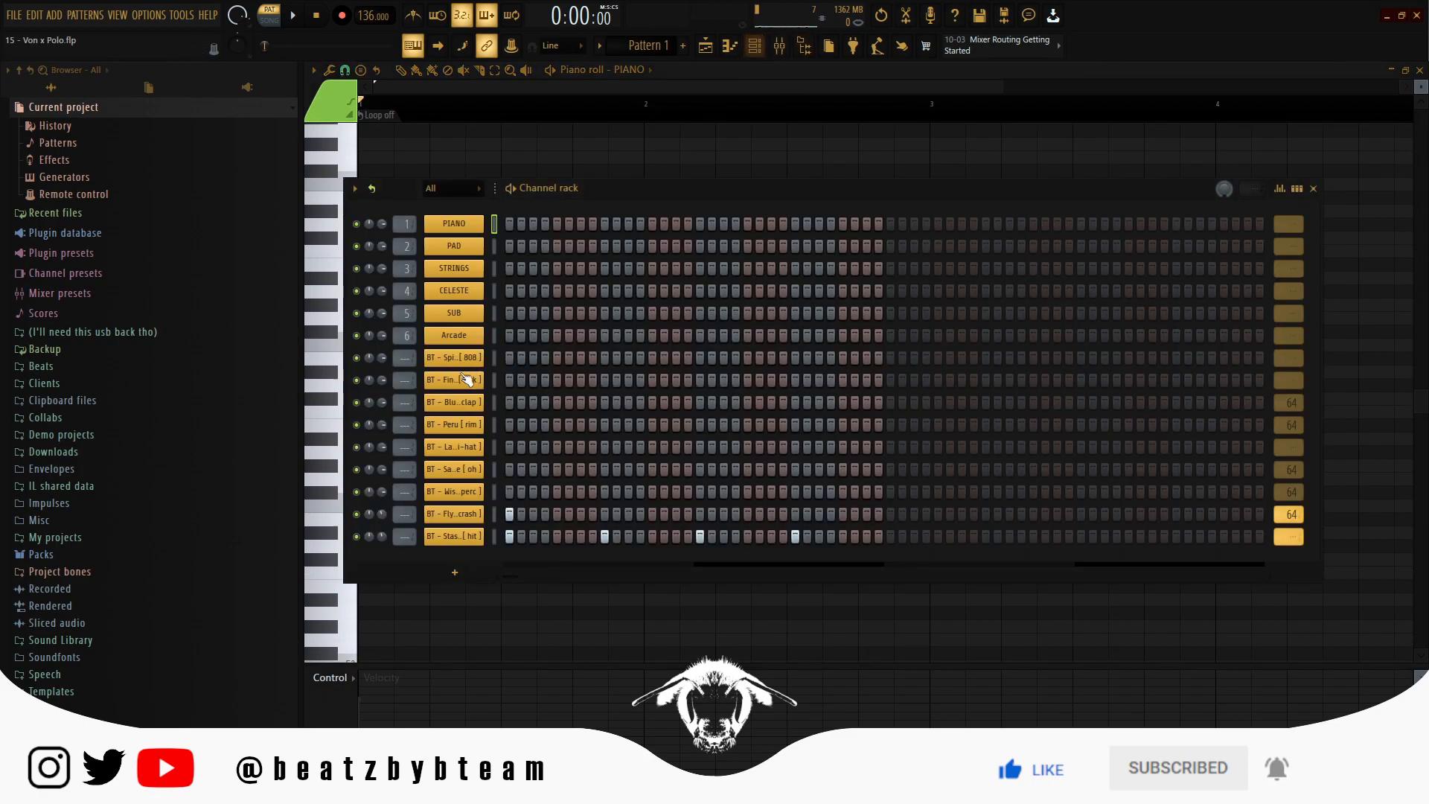
key("F6")
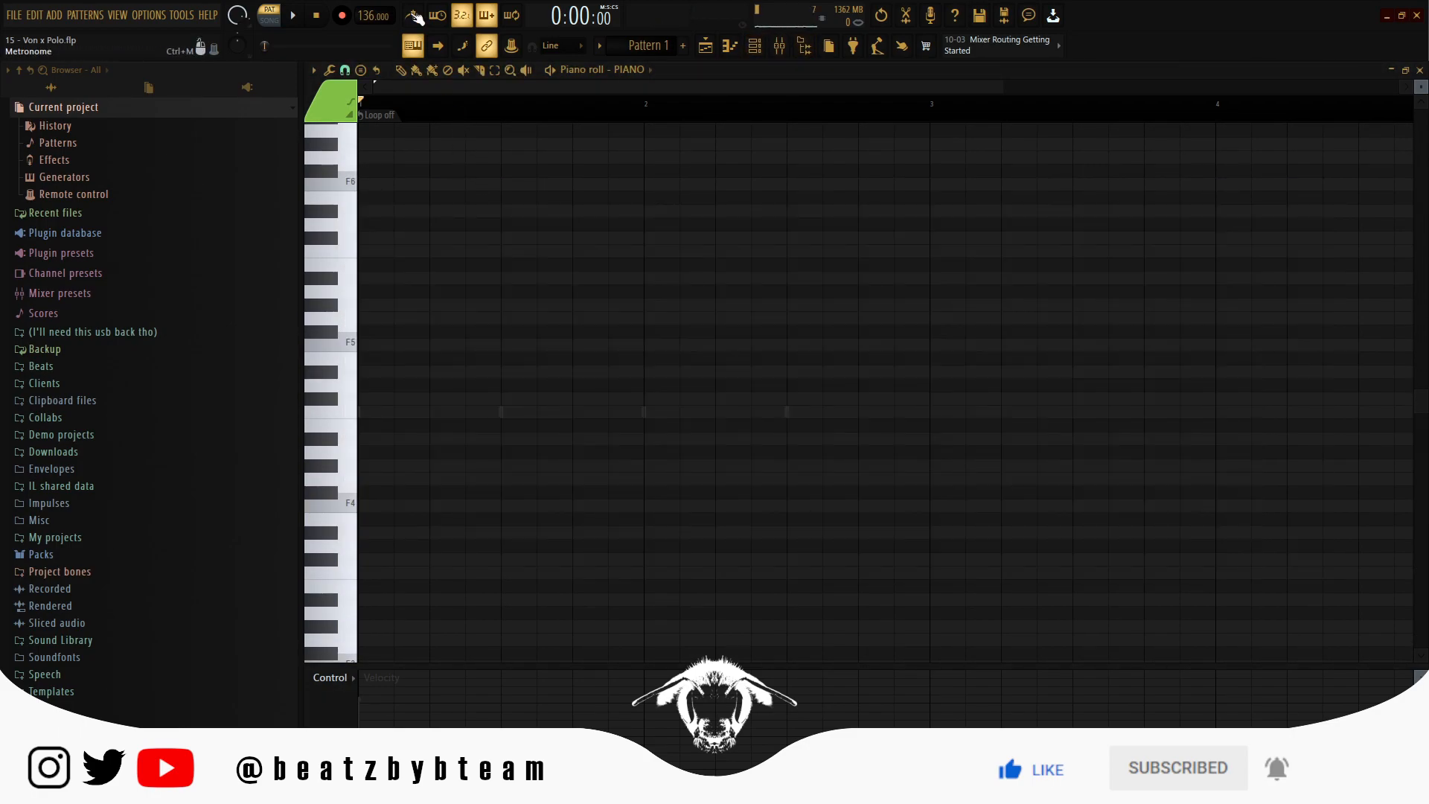
scroll(392, 332, "up", 3)
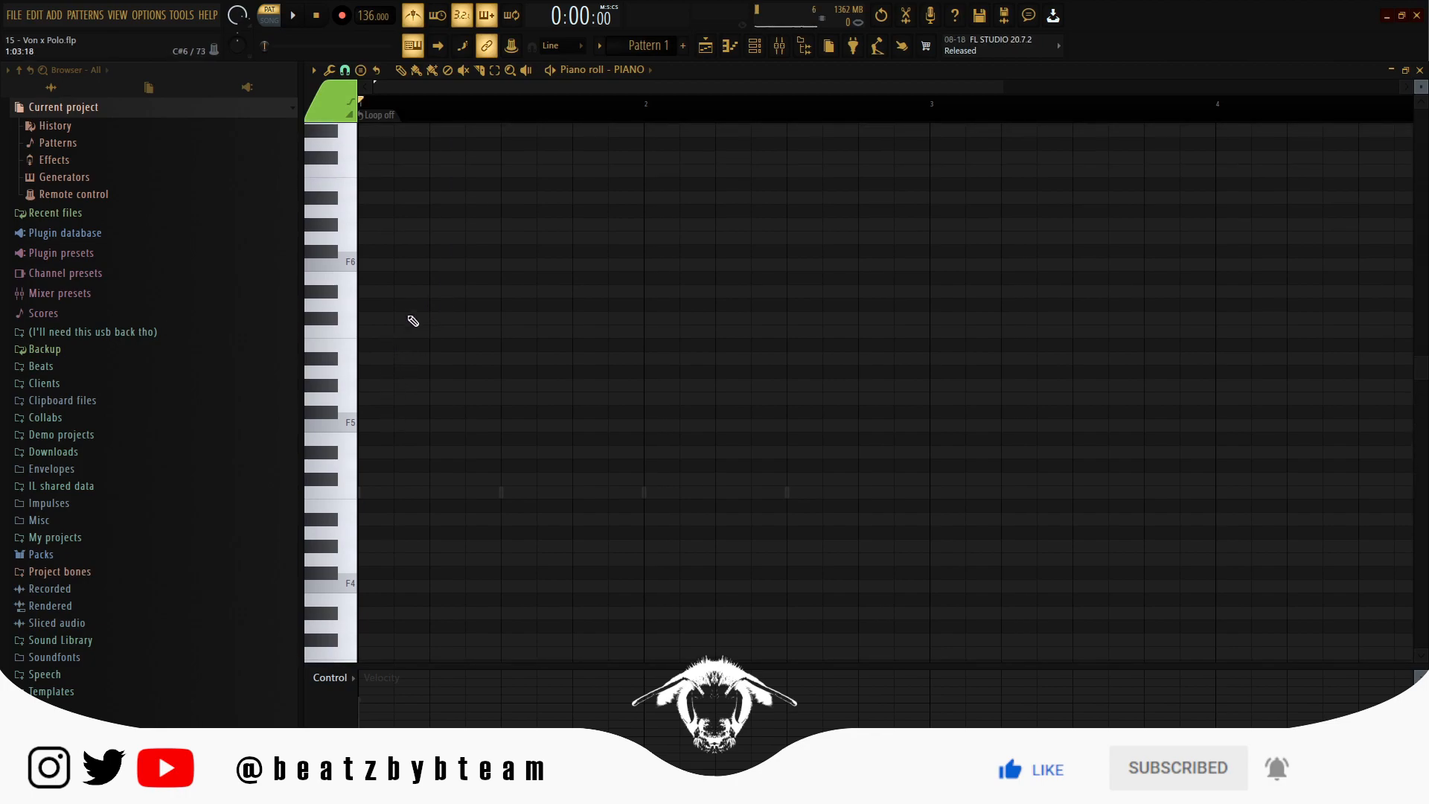
Draw a one-beat F5 note at the start of bar 1 and a one-beat G5 note on beat 2.
left_click(378, 427)
left_click_drag(391, 425, 432, 435)
left_click(438, 399)
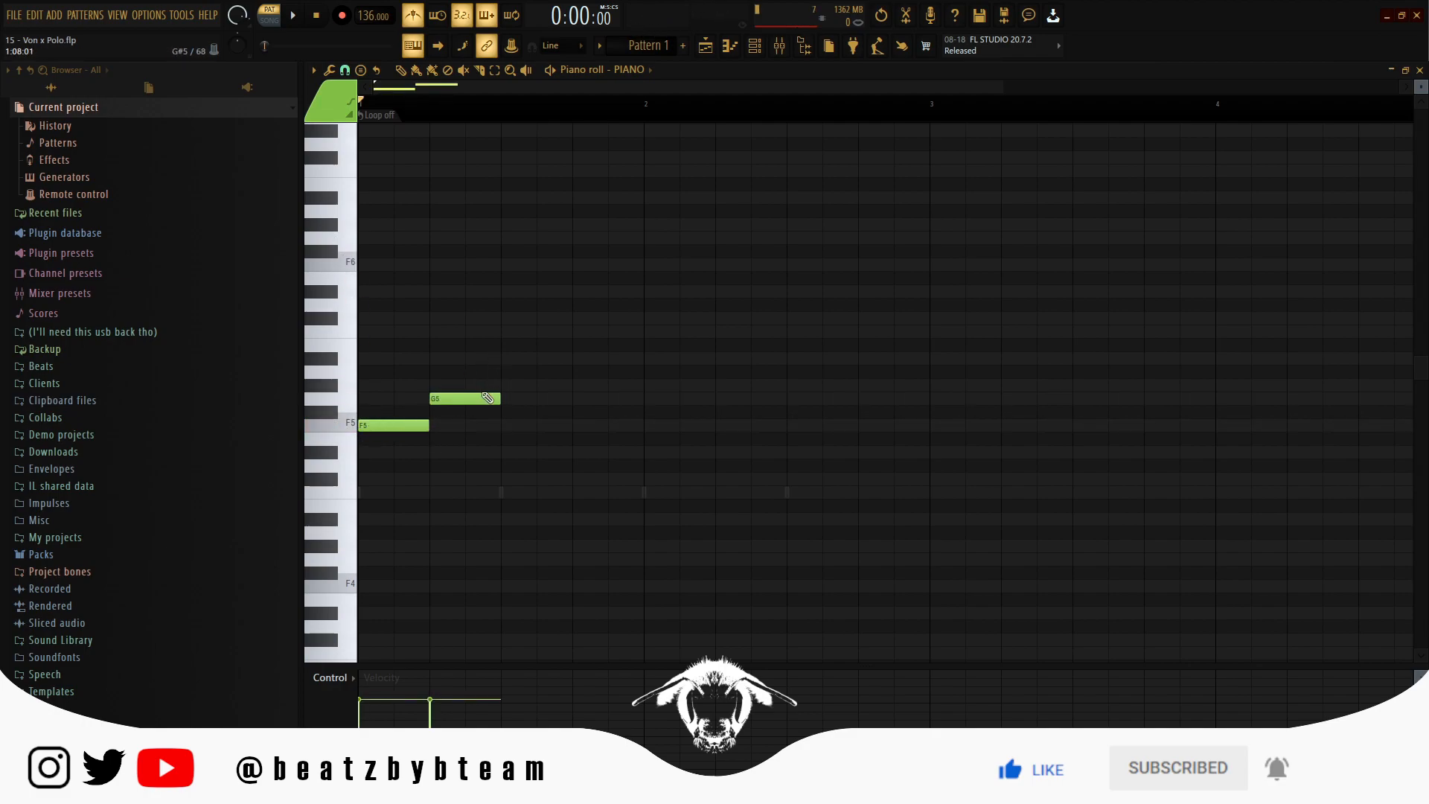
right_click(464, 399)
left_click(451, 400)
left_click(521, 317)
right_click(526, 317)
scroll(516, 387, "down", 2)
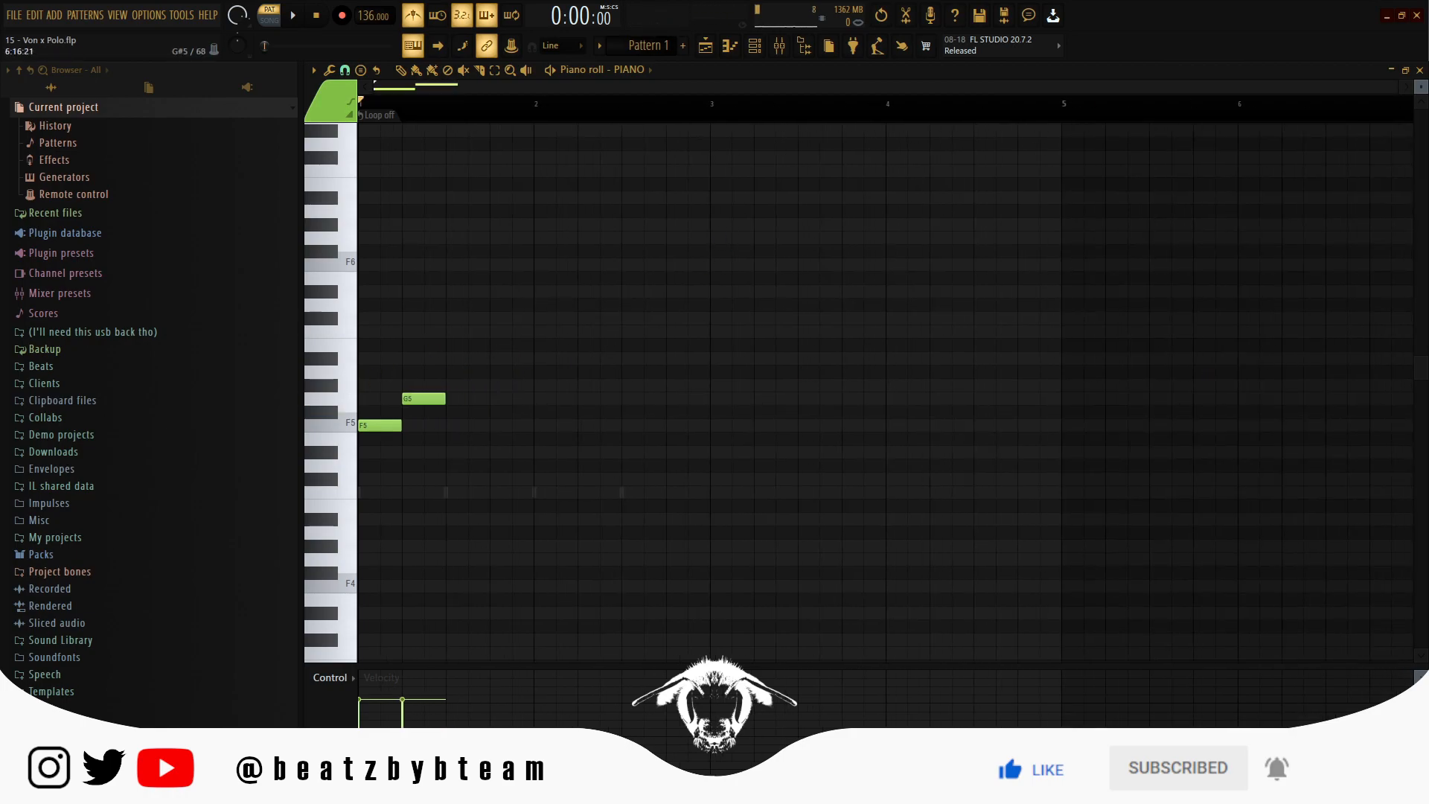
Add a G#5 note half a beat after the G5 and a C6 note on beat 3, checking by playback.
key("space")
left_click(467, 385)
right_click(467, 384)
key("space")
left_click(431, 360)
key("space")
right_click(448, 361)
left_click(441, 386)
key("space")
left_click(448, 334)
key("space")
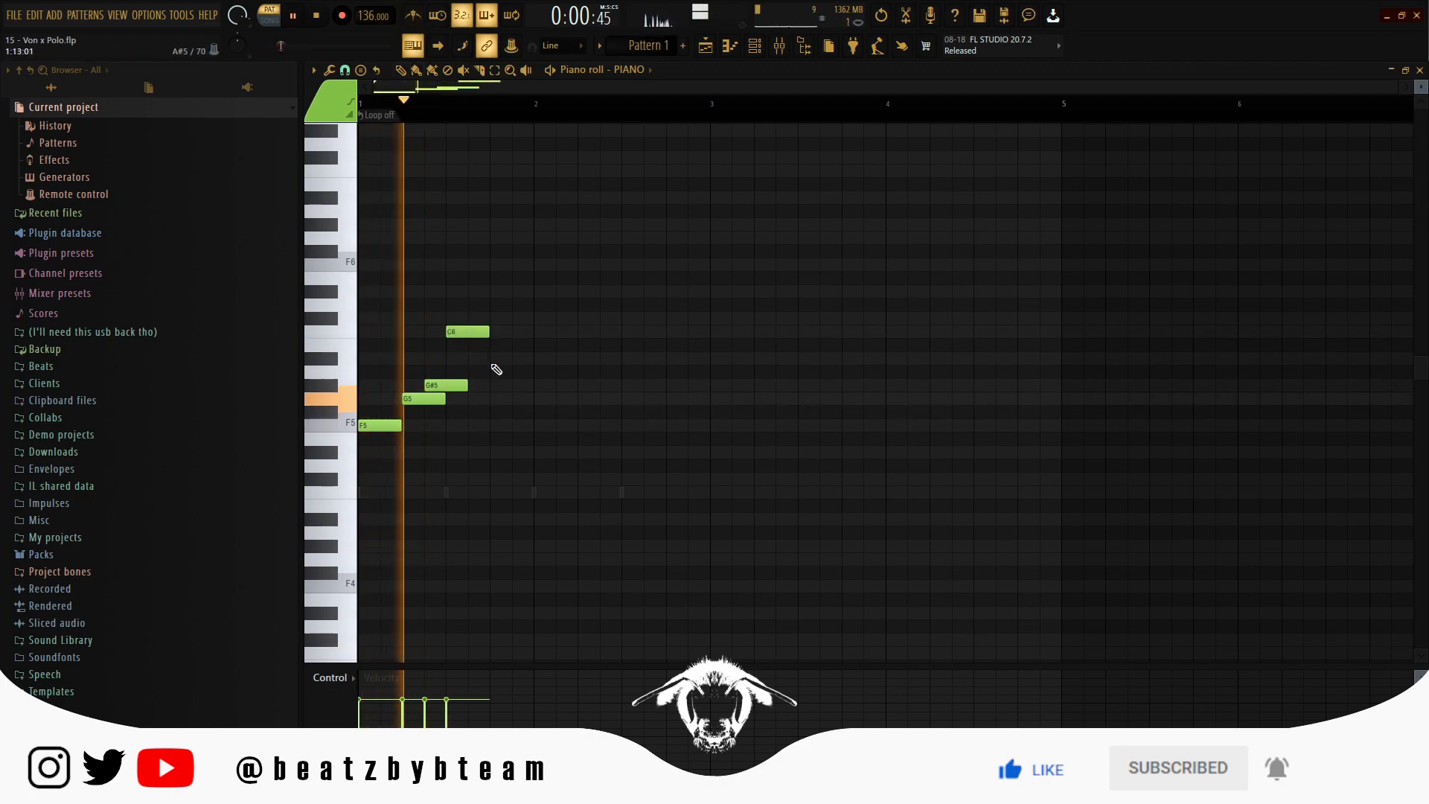
Add a second G5 on beat 4 and a second G#5 half a beat after it, ending with bar 1.
key("space")
left_click(495, 398)
left_click(516, 386)
key("space")
left_click_drag(553, 386, 506, 382)
key("space")
Lengthen the C6 and F5 notes to the end of bar 1 and play the phrase.
left_click_drag(487, 330, 526, 337)
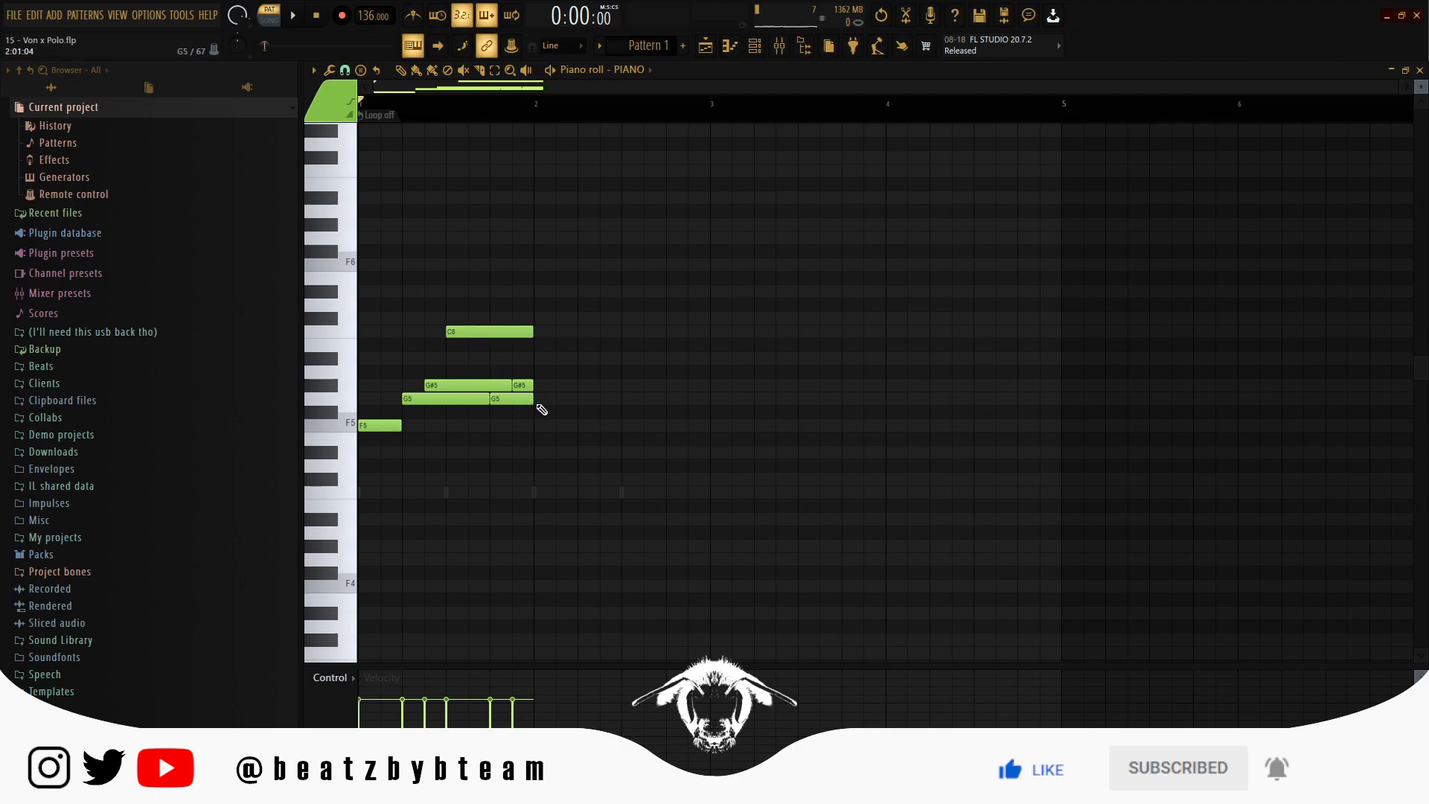
left_click_drag(397, 439, 529, 436)
key("space")
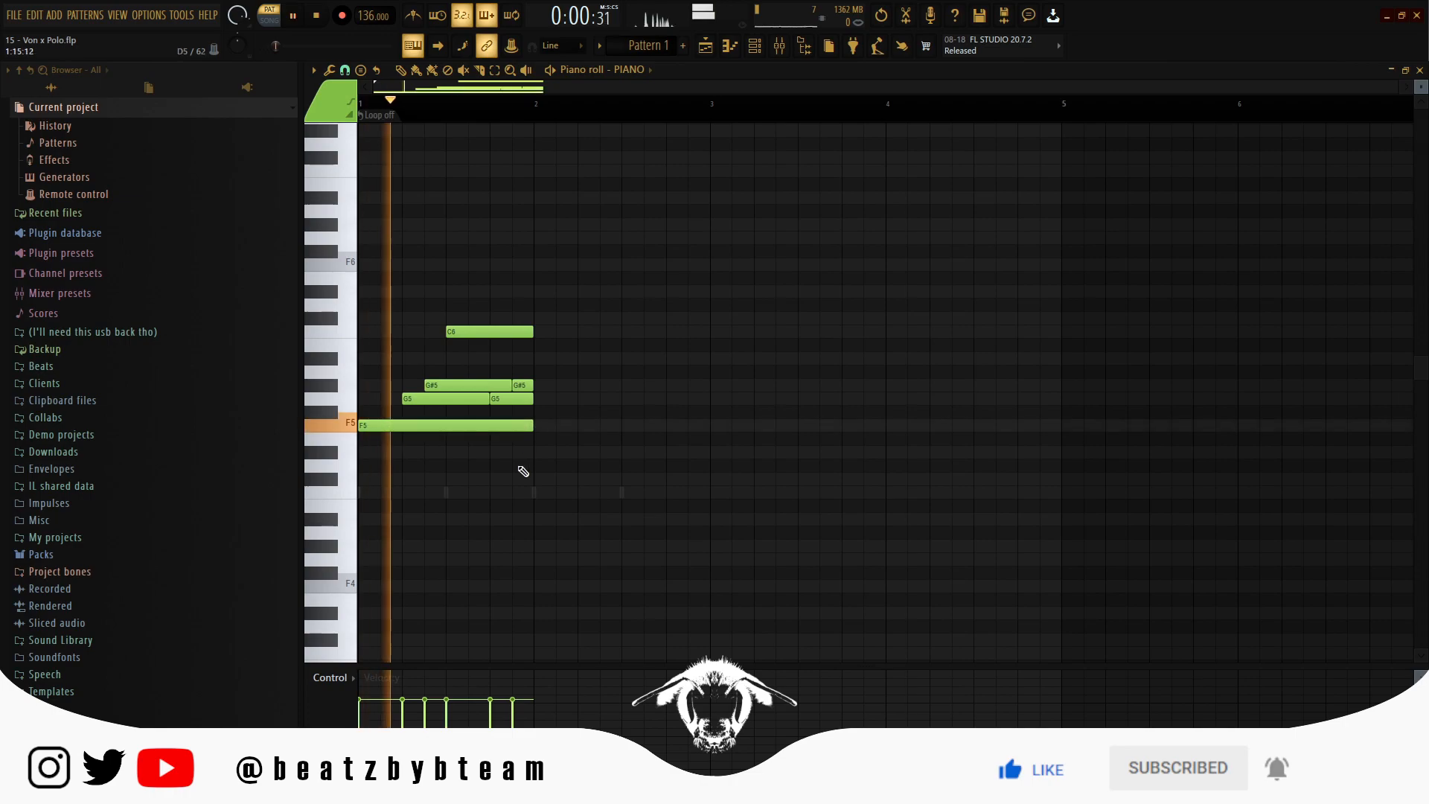
Duplicate the one-bar phrase three times so it fills four bars.
scroll(523, 471, "up", 1)
key("ctrl+b")
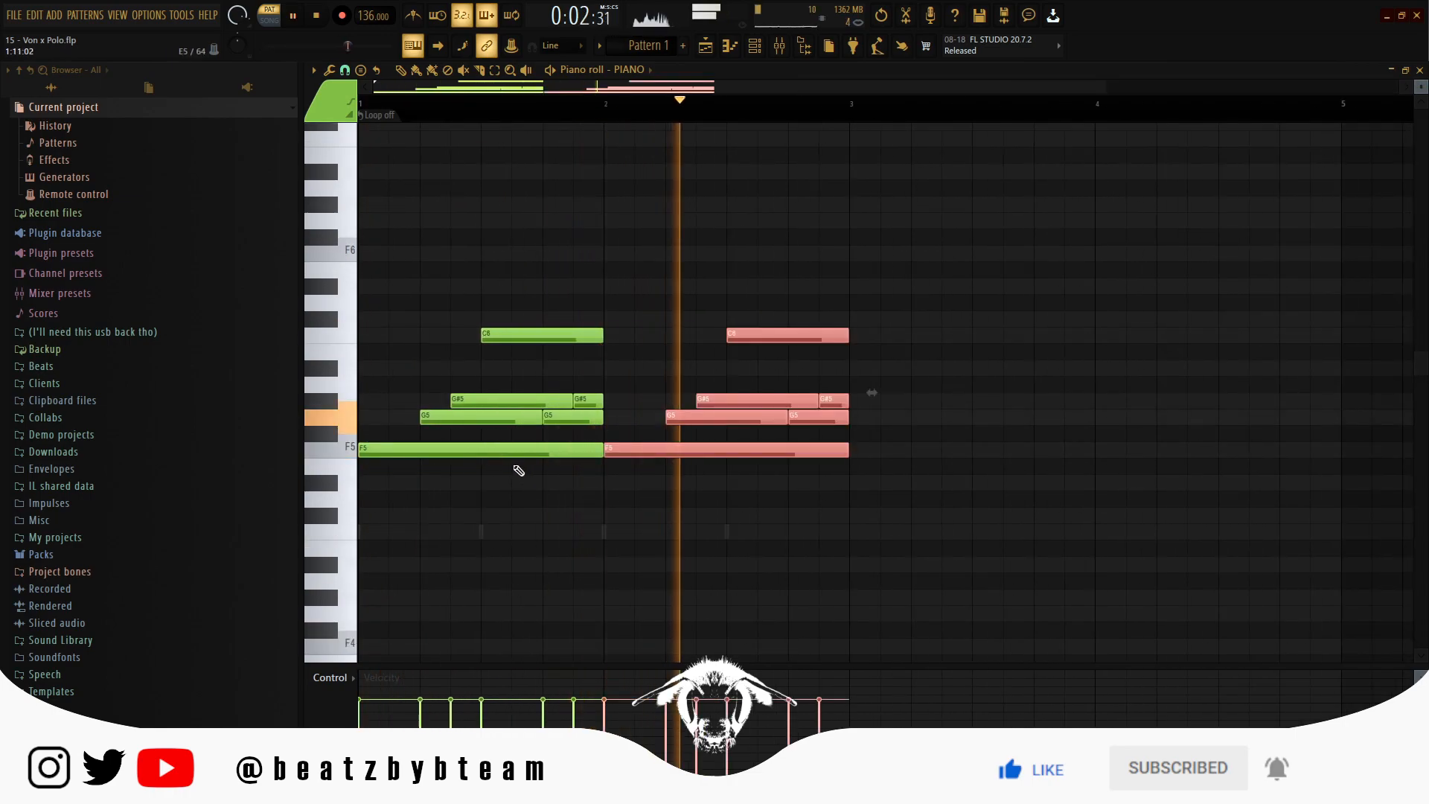
scroll(520, 471, "down", 1)
key("ctrl+b")
key("ctrl+b")
scroll(519, 470, "down", 1)
key("ctrl+d")
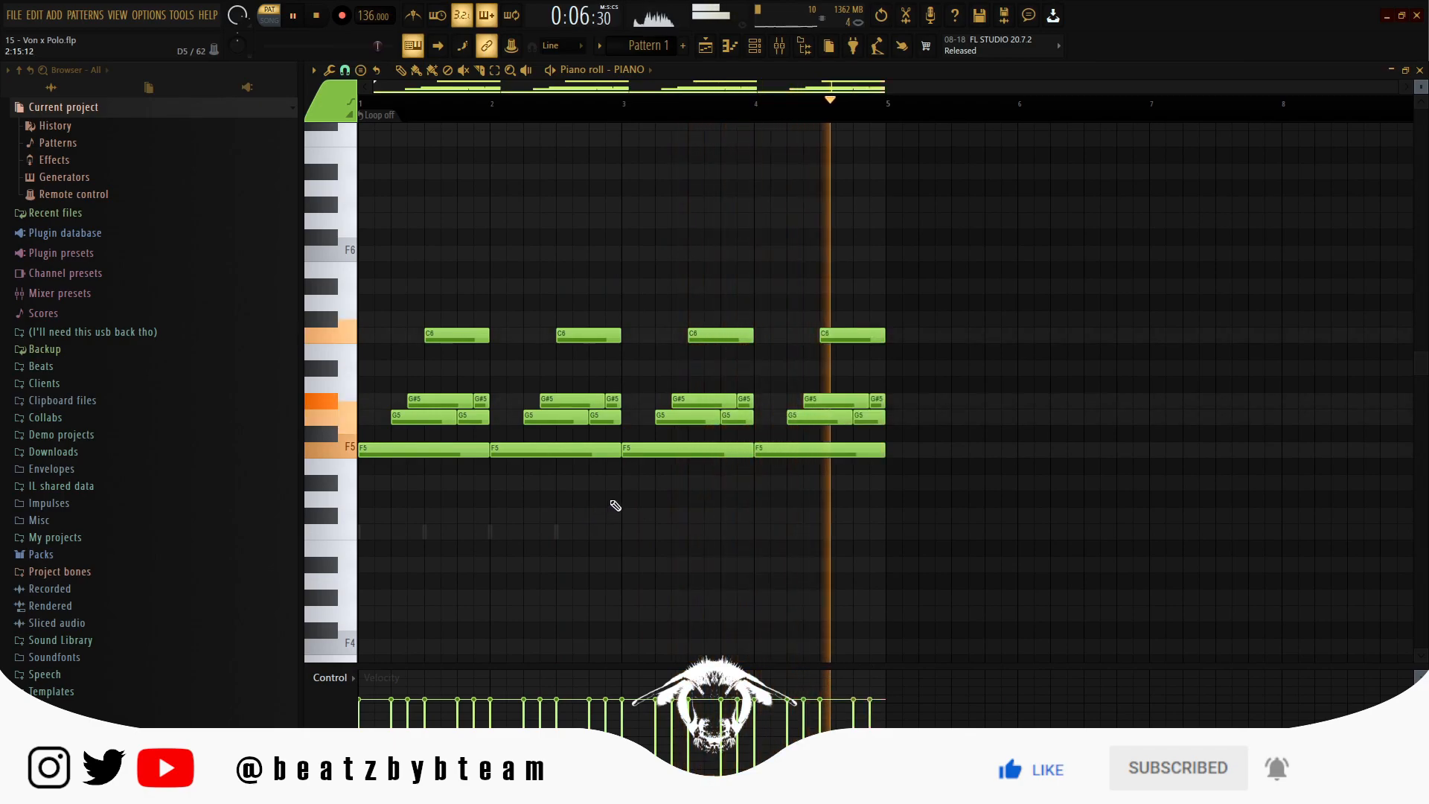
Play the four-bar melody against the metronome, then without it.
key("space")
left_click(419, 15)
key("space")
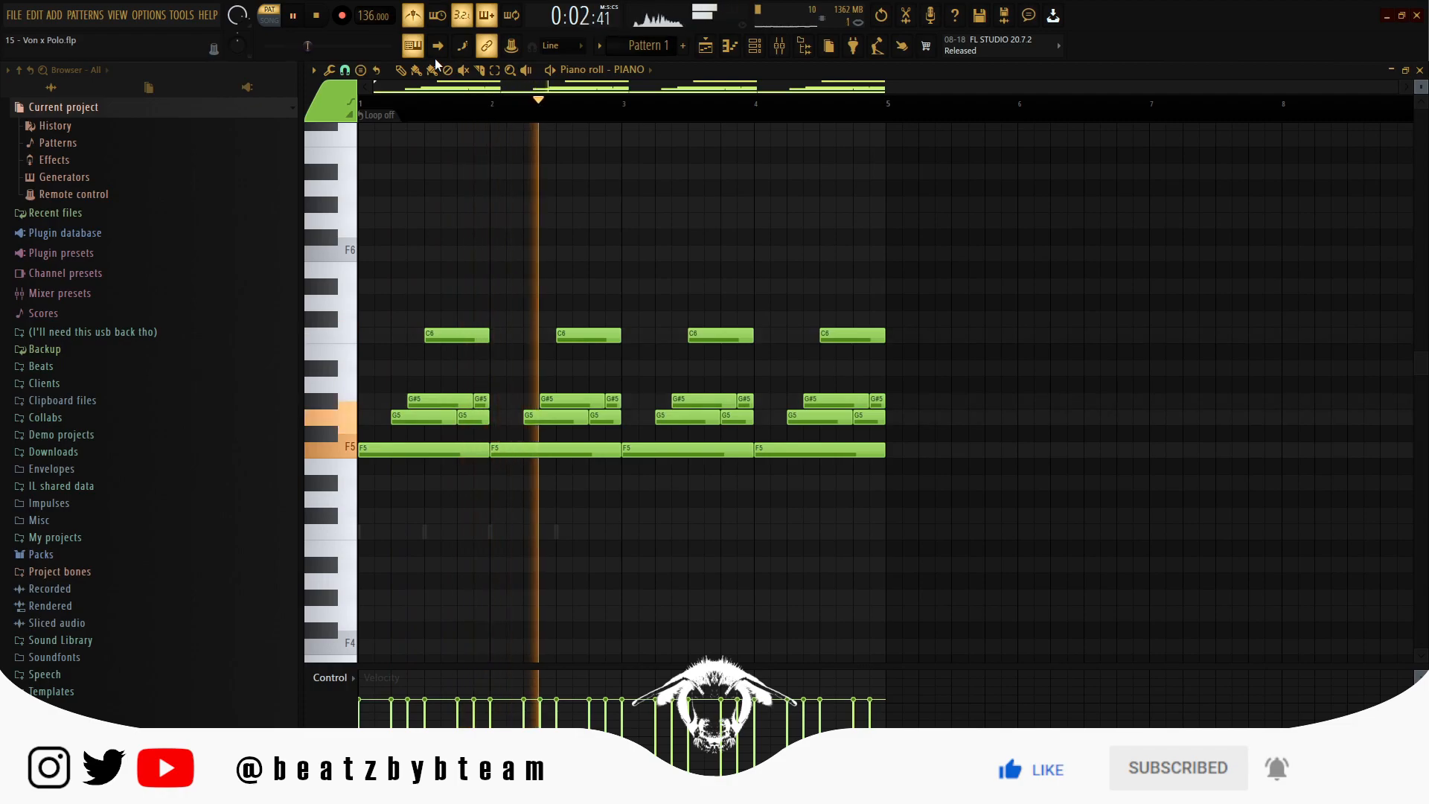
left_click(417, 16)
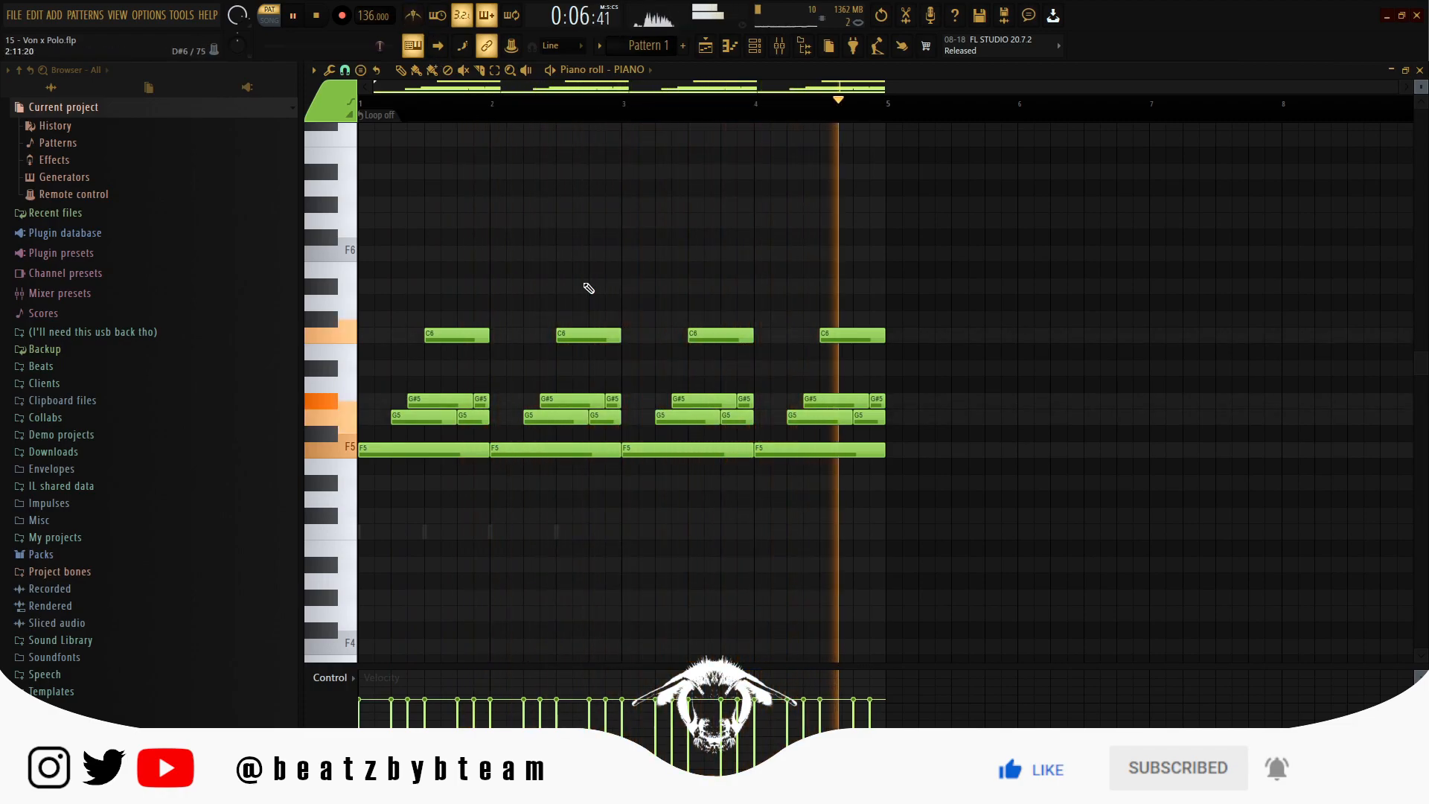
key("space")
Add one-bar F4 and F3 bass notes under bar 1 and play them with the melody.
scroll(565, 306, "down", 3)
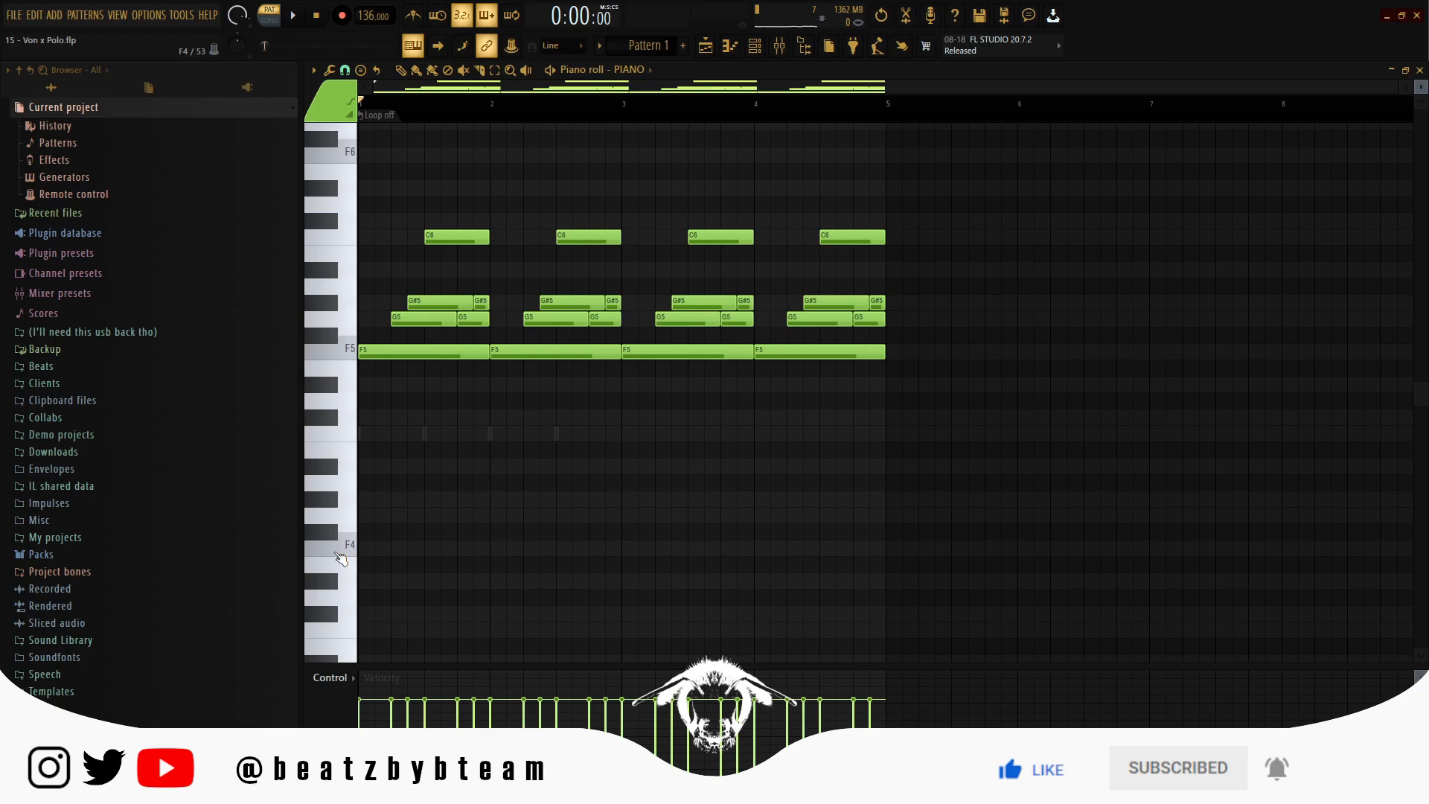
left_click(426, 550)
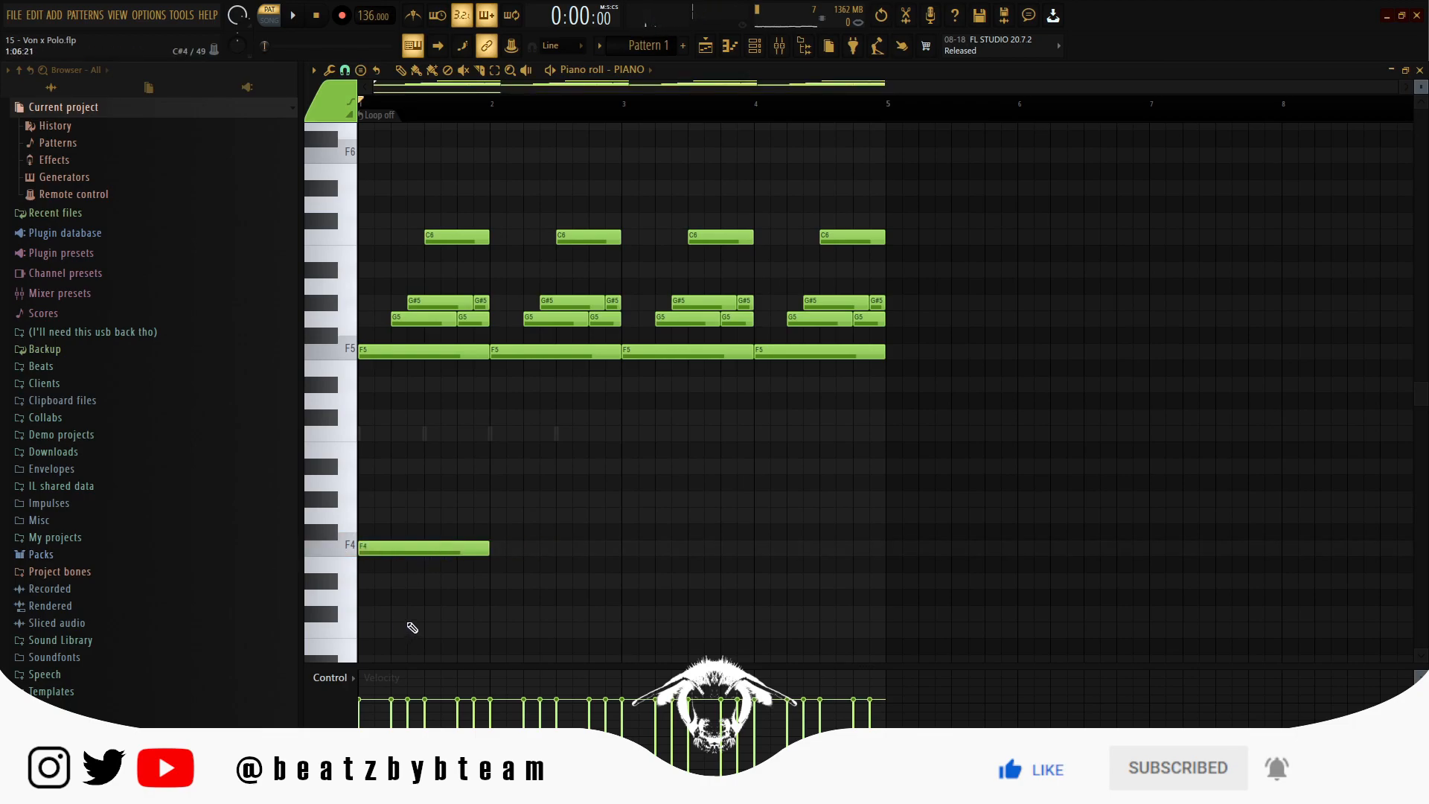
scroll(402, 618, "down", 4)
left_click(387, 598)
key("space")
scroll(499, 417, "up", 2)
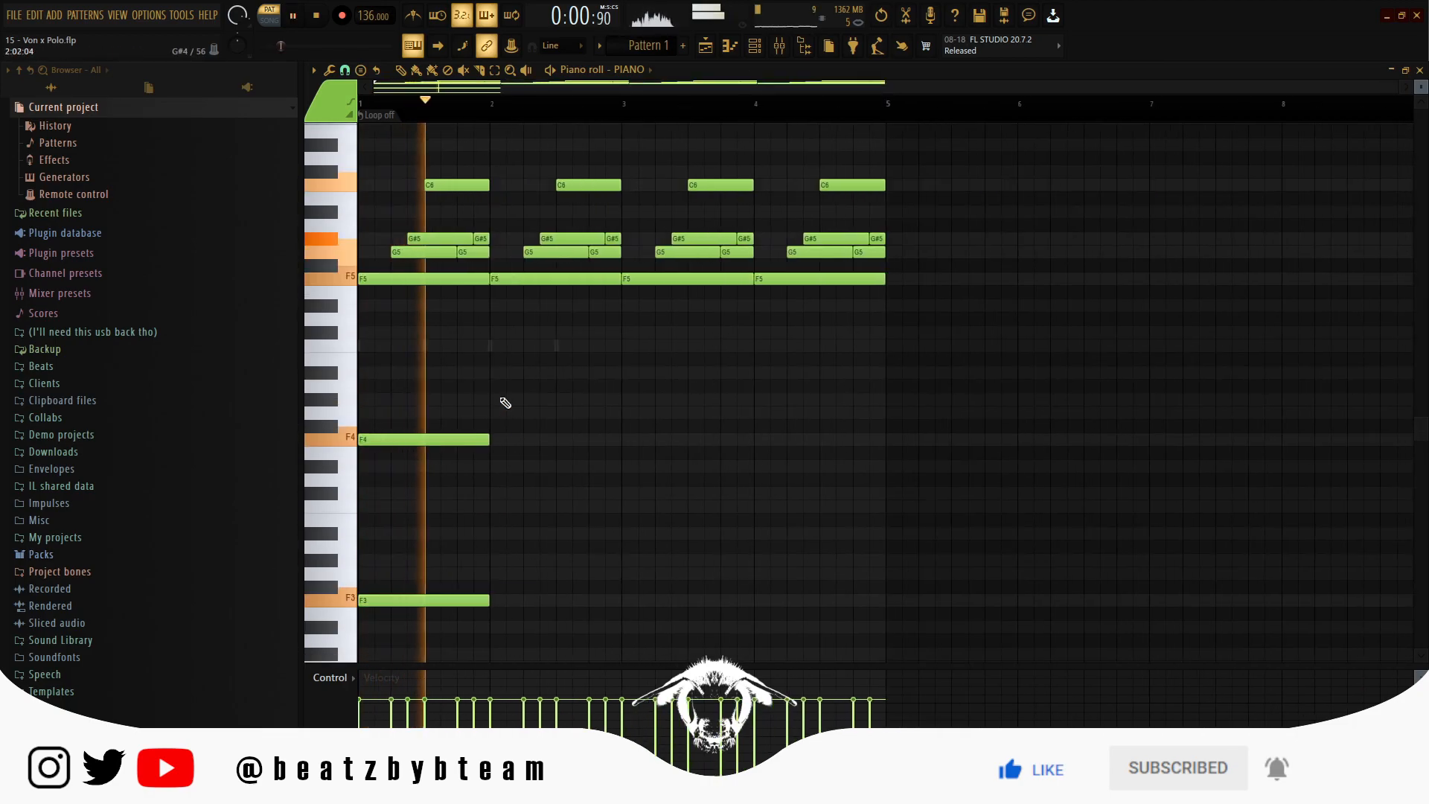
key("space")
Complete the octave 3 and 4 bass line with F for 1.5 bars, G for half a bar, C# in bar 3 and C in bar 4.
left_click_drag(521, 633, 484, 395)
mouse_move(488, 445)
left_mouse_down()
mouse_move(590, 445)
mouse_move(559, 440)
mouse_move(749, 406)
mouse_move(622, 414)
mouse_move(676, 452)
mouse_move(676, 498)
mouse_move(757, 496)
mouse_move(852, 528)
mouse_move(853, 502)
left_mouse_up()
key("space")
right_click(813, 443, "ctrl")
scroll(822, 469, "down", 1)
left_click(843, 516, "ctrl")
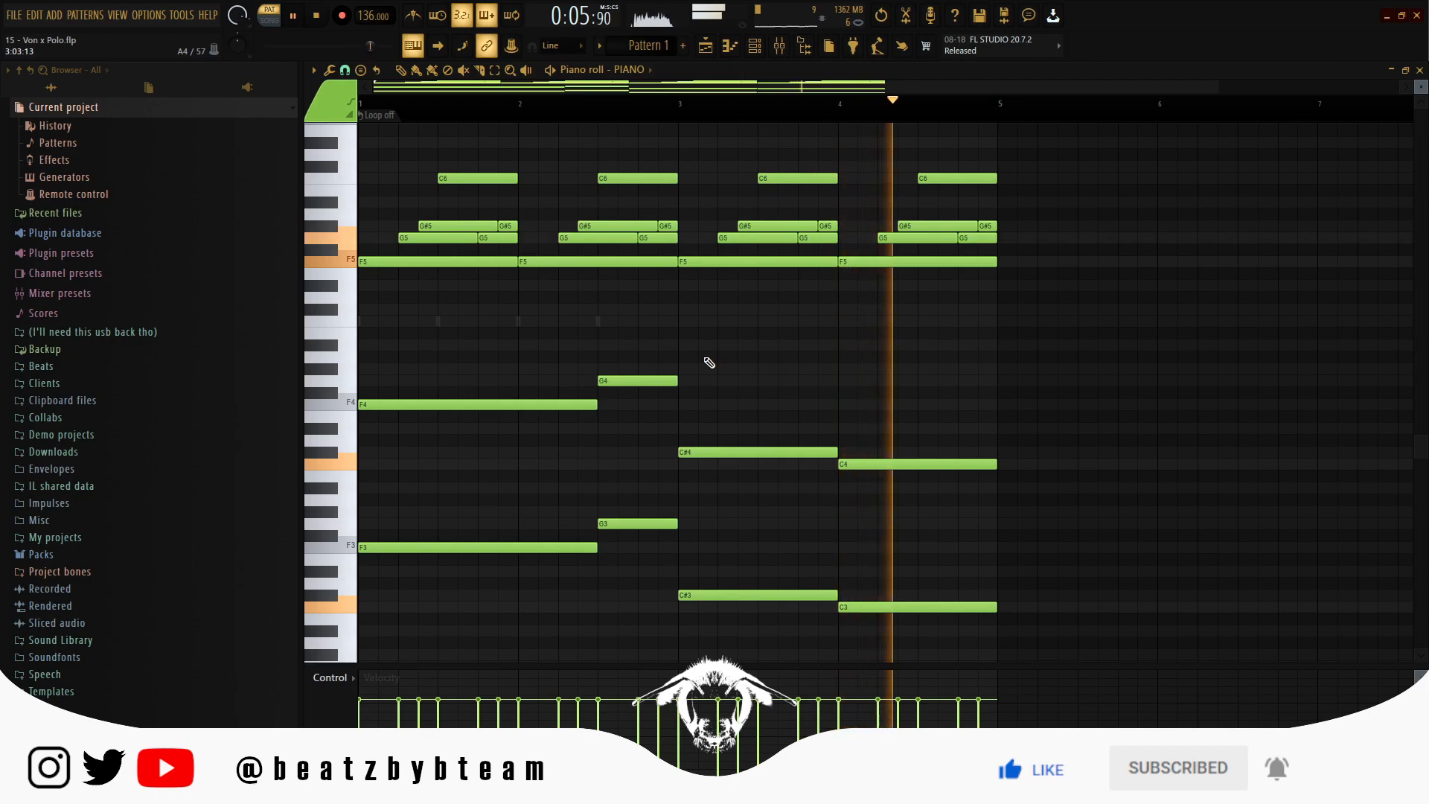
scroll(882, 346, "down", 1)
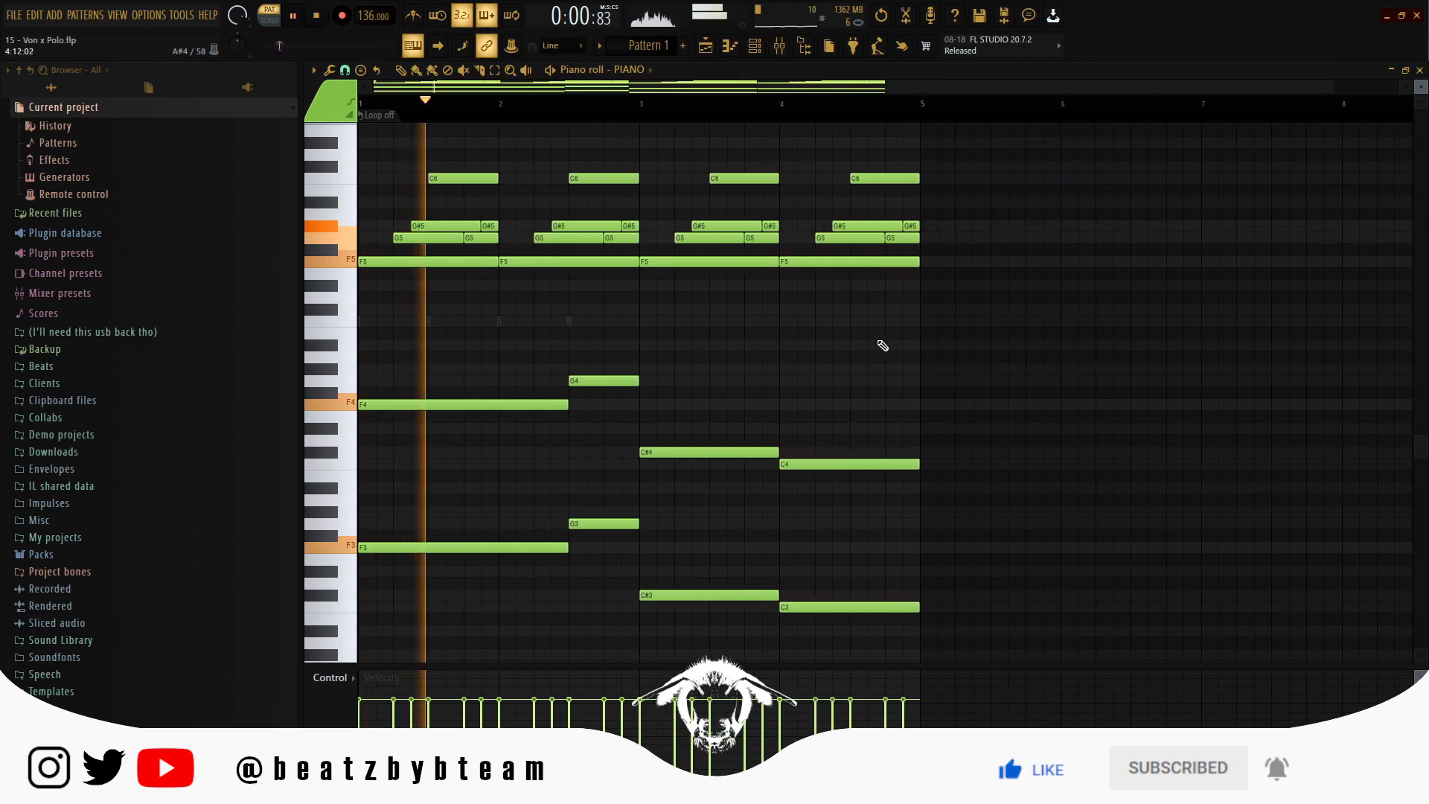
scroll(789, 328, "up", 1)
key("space")
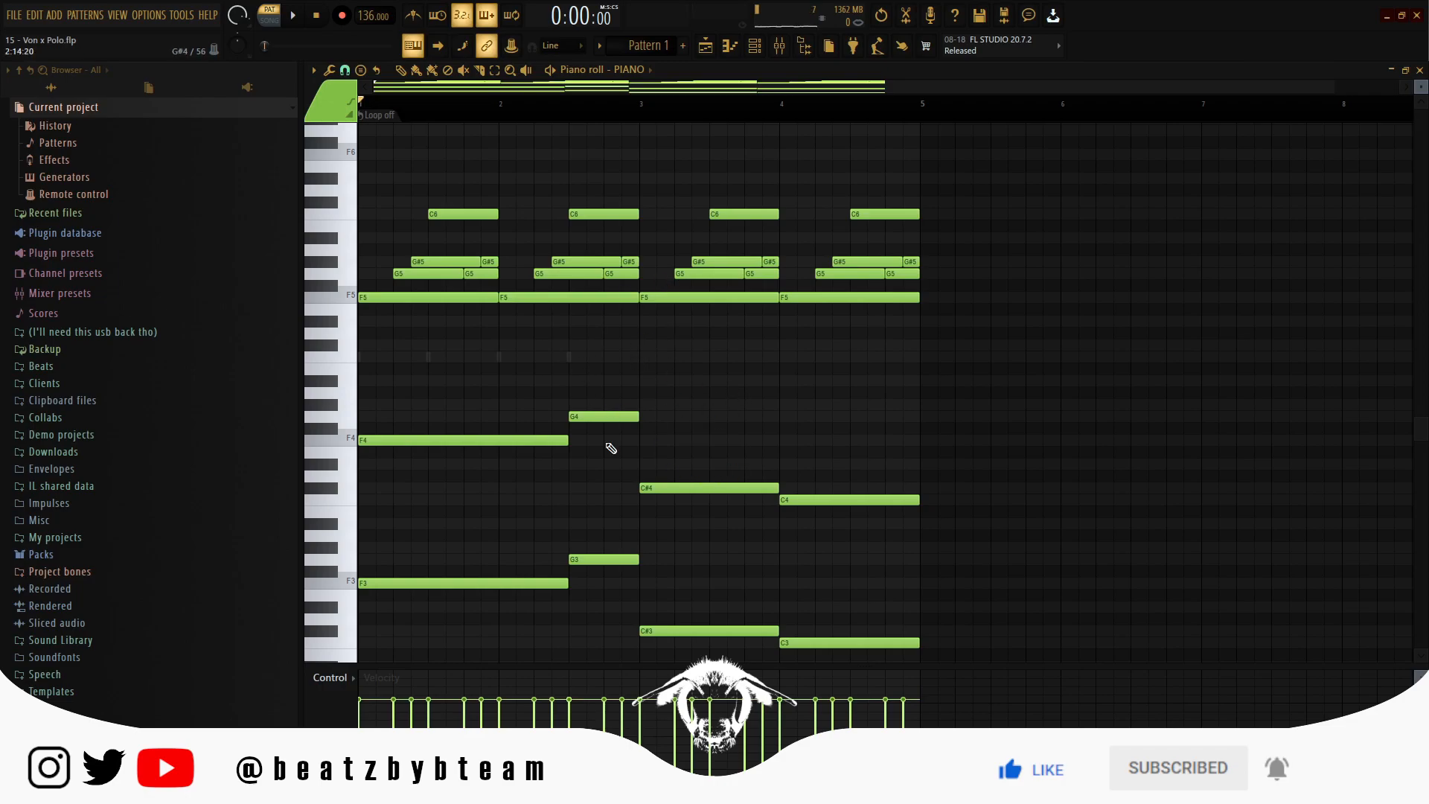
In bar 2, delete the second G#5 and raise the beat-4 G5 note to C#6.
scroll(851, 456, "down", 1)
scroll(851, 456, "up", 3)
scroll(978, 468, "down", 2)
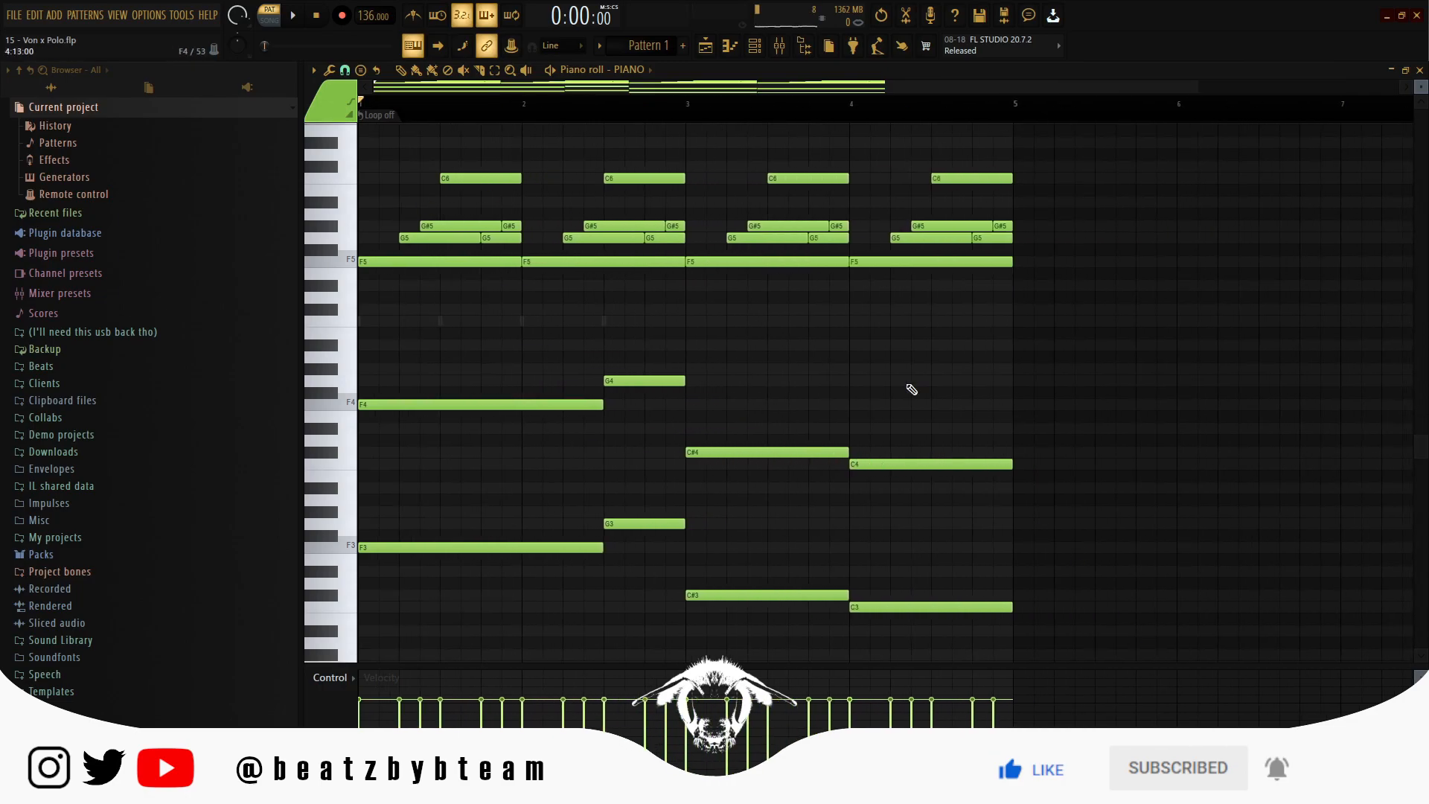
left_click(644, 178)
scroll(615, 305, "up", 1)
key("space")
scroll(664, 305, "up", 5)
right_click(689, 332)
left_click_drag(673, 341, 666, 276)
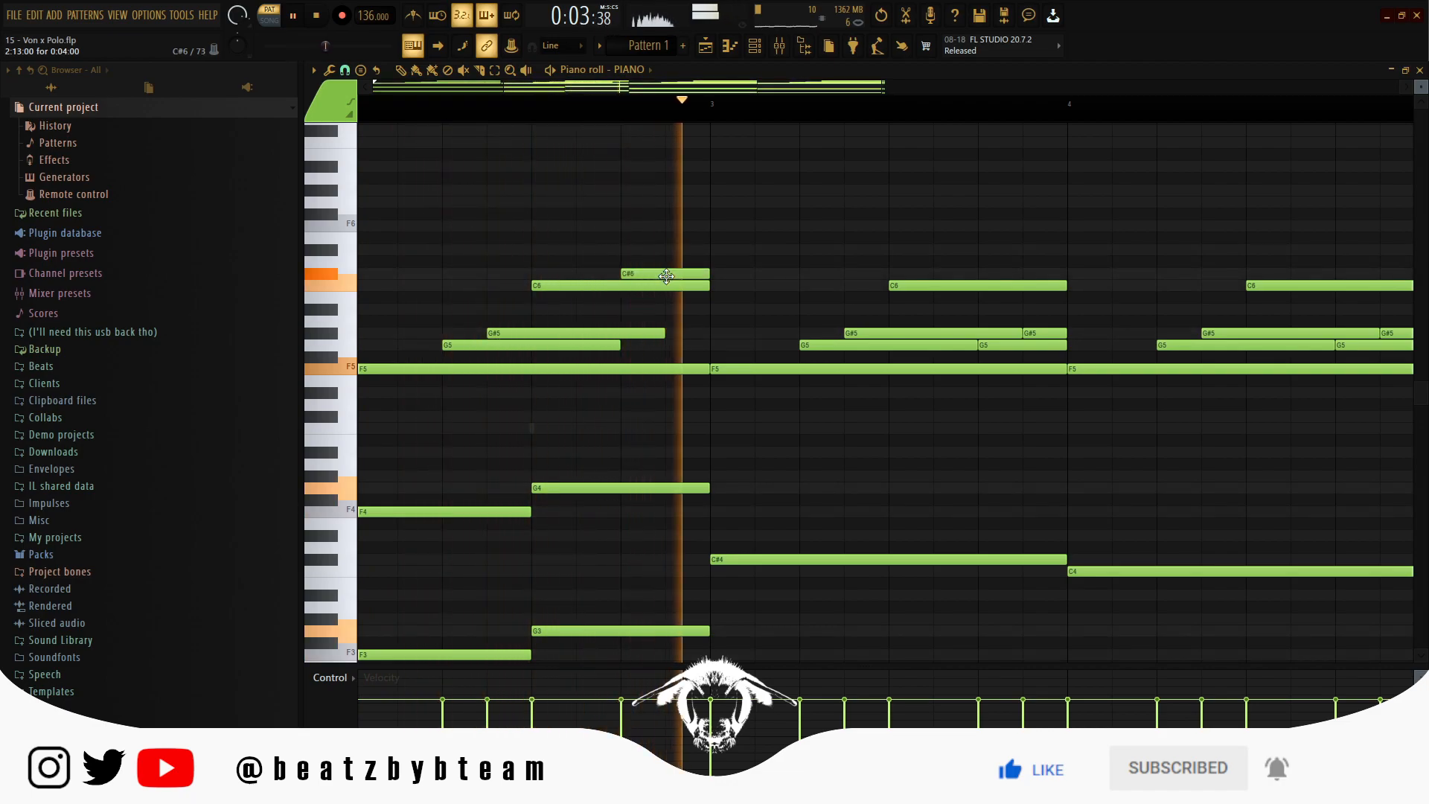
In bar 4, place a C#6 near beat 3 with a short C6 lead-in before it and another C6 on beat 4.
scroll(700, 311, "right", 1)
key("space")
left_click(823, 274)
left_click_drag(933, 286, 985, 276)
key("space")
scroll(842, 322, "up", 2)
scroll(842, 322, "up", 1)
left_click(1007, 288)
mouse_move(838, 288)
left_mouse_down()
mouse_move(822, 290)
mouse_move(898, 288)
mouse_move(834, 292)
left_mouse_up()
key("space")
key("space")
left_click_drag(974, 288, 861, 276)
Lower the velocity of bar 4's short C6 lead-in note and set the C#6 to end just before the bar line.
left_click(823, 289, "ctrl")
left_click(812, 707)
left_click(835, 389, "ctrl")
left_click_drag(1157, 276, 1145, 275)
left_click(821, 289, "ctrl")
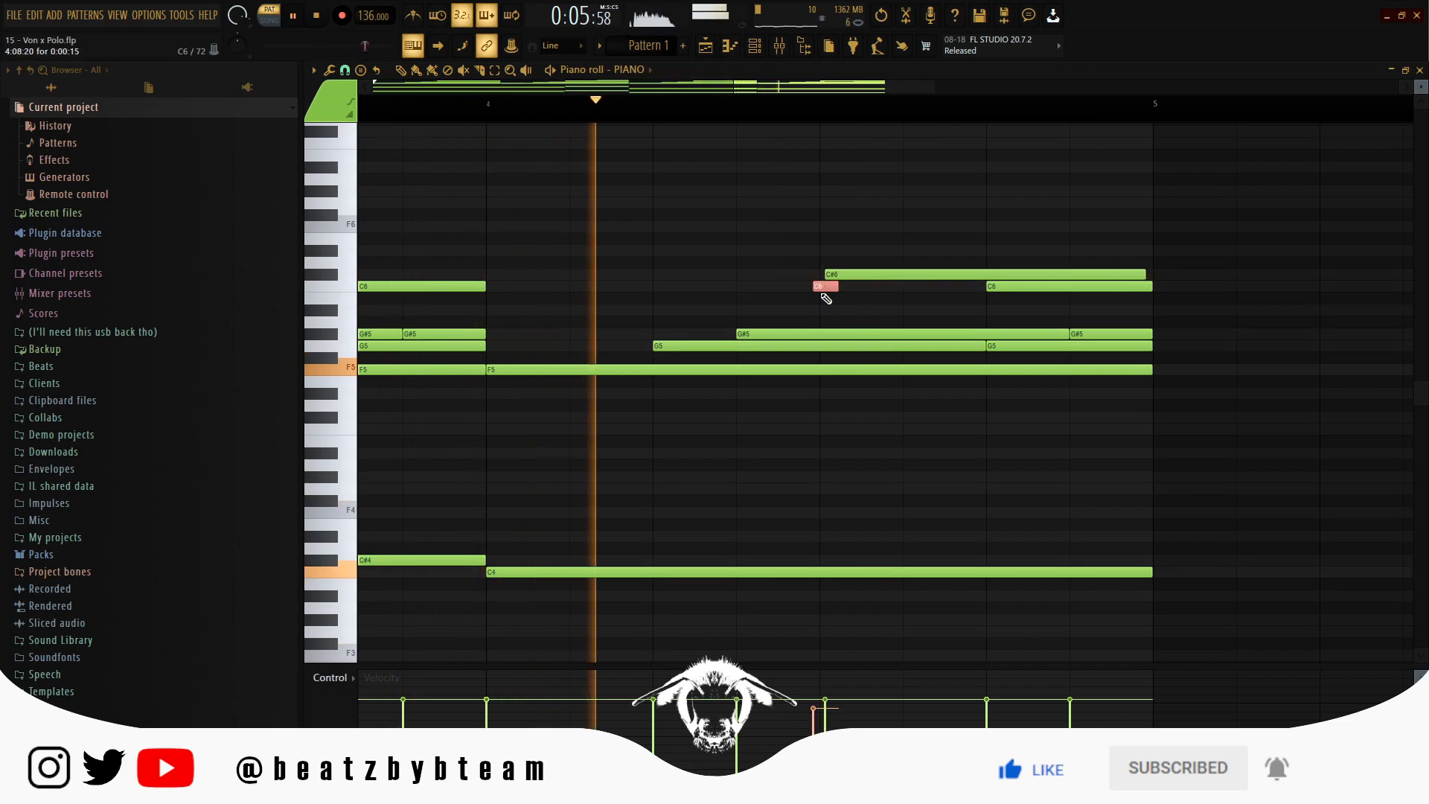
left_click(813, 736)
left_click(896, 476, "ctrl")
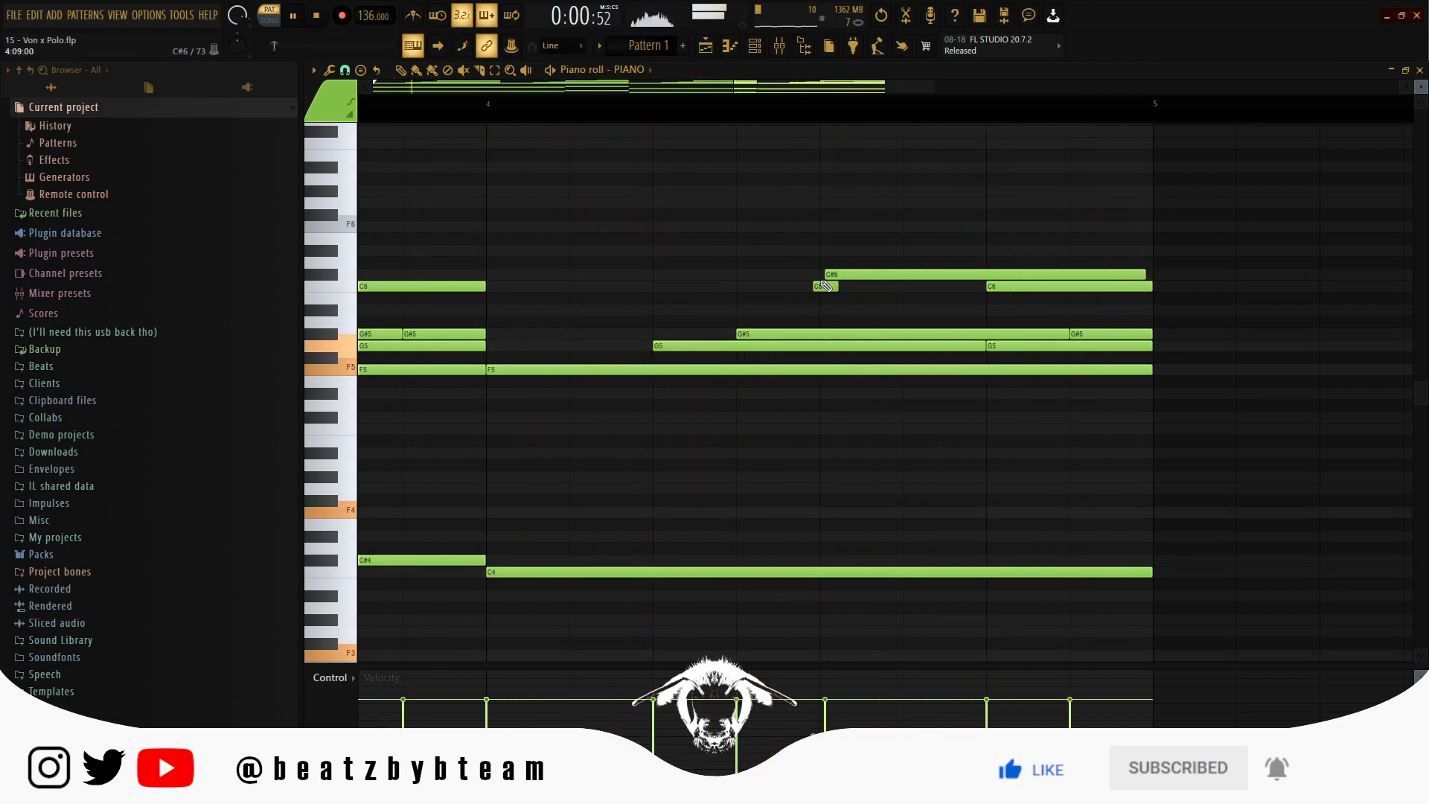
Delete bar 4's second G5 and G#5 notes and lengthen the first G5 and G#5 to the end of the bar.
right_click(1102, 333)
right_click(1100, 345)
left_click_drag(1068, 334, 1143, 334)
left_click_drag(984, 345, 1146, 347)
scroll(1146, 348, "up", 2)
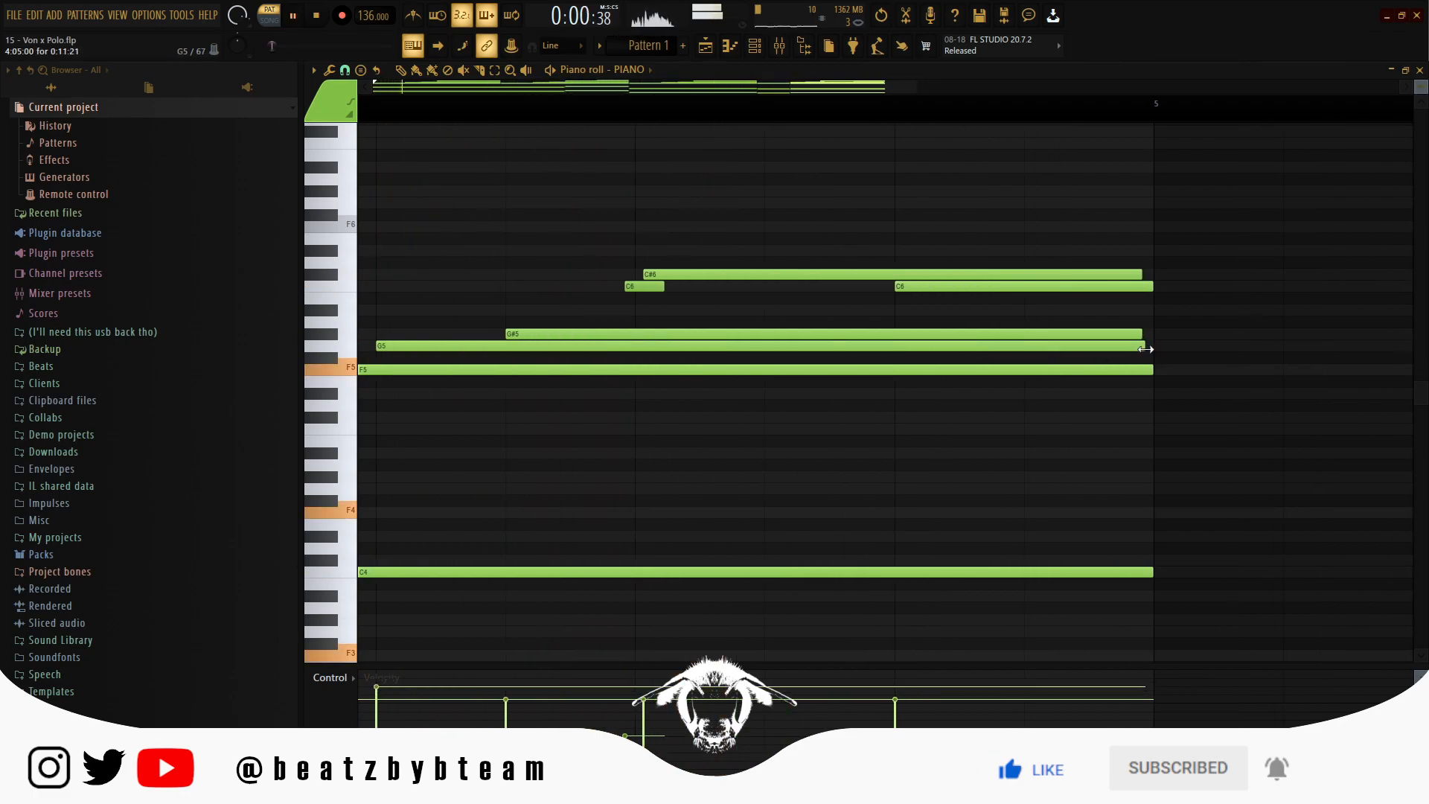
scroll(1146, 349, "up", 2)
left_click_drag(1137, 335, 1152, 338)
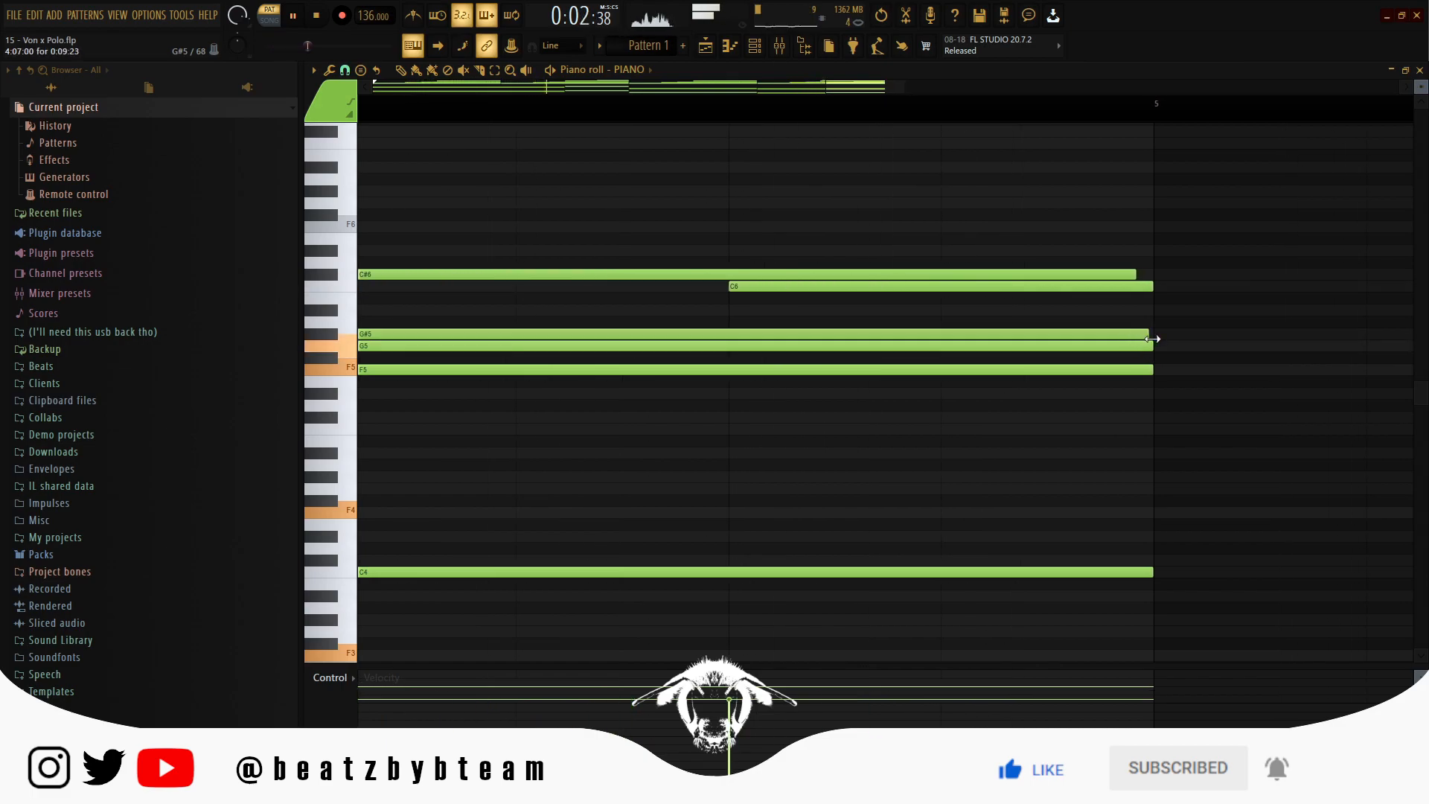
Lengthen bar 4's C#6 to the bar line and replace bar 3's two G#5 notes with one held to the bar's end.
left_click_drag(1136, 274, 1153, 275)
scroll(1125, 319, "down", 4)
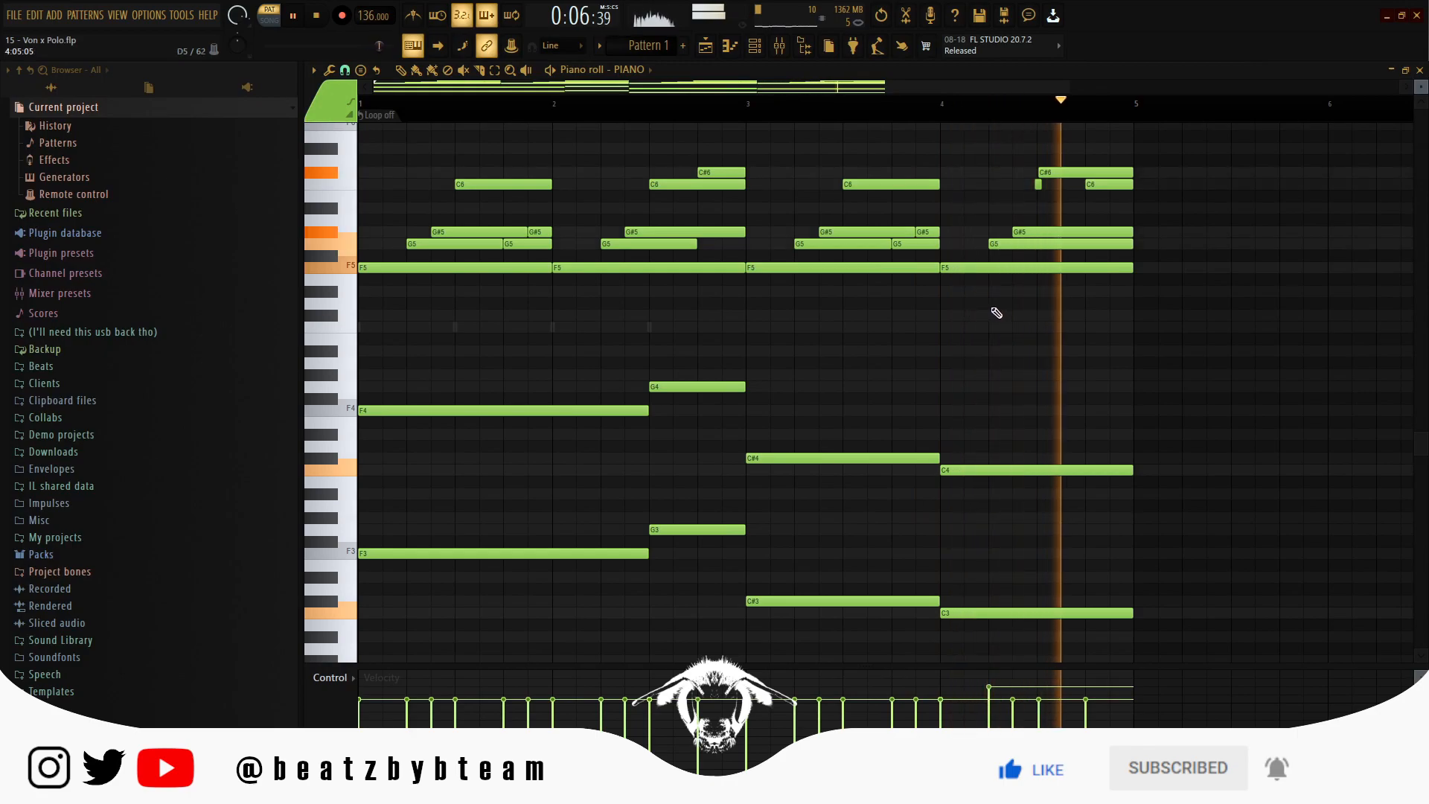
left_click_drag(927, 236, 937, 236)
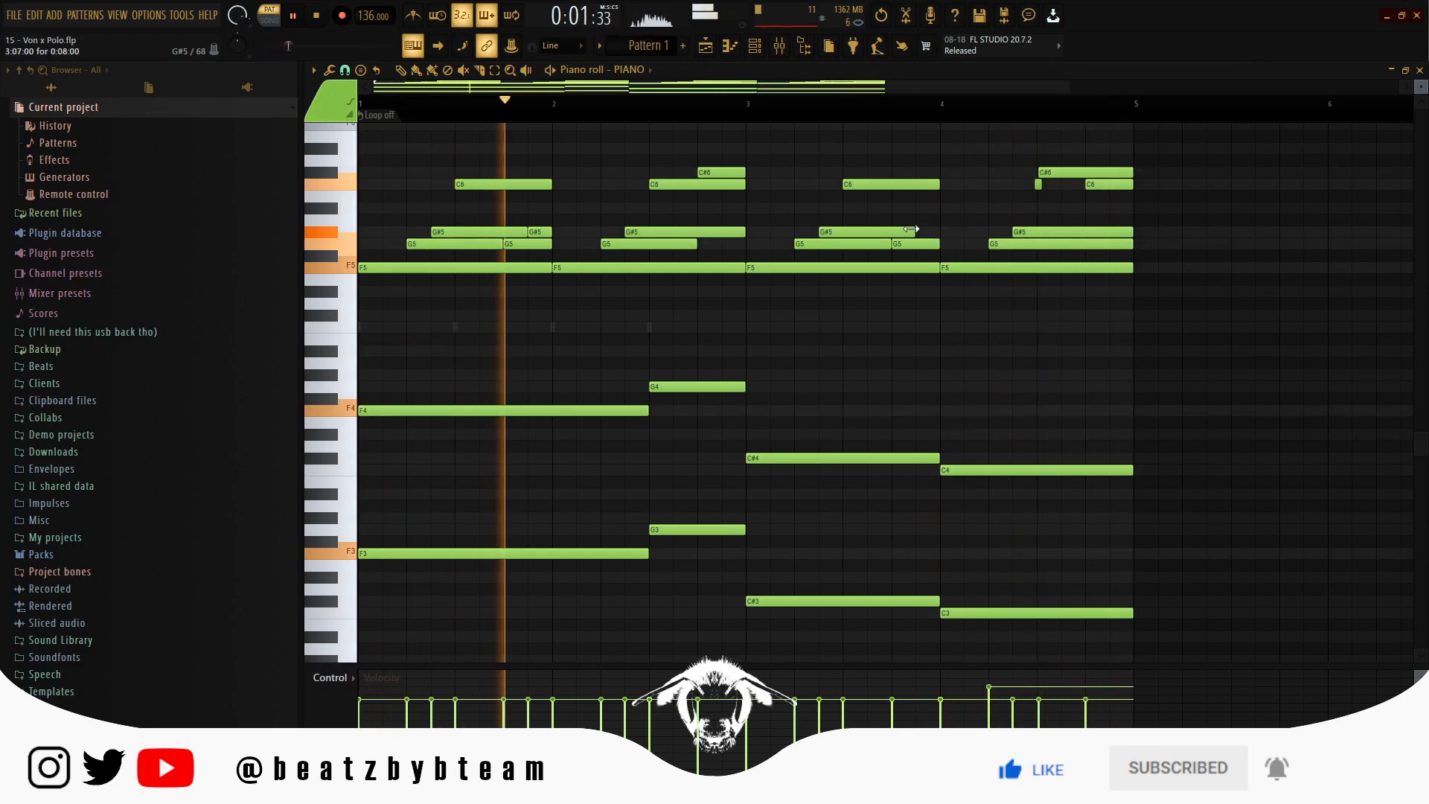
Lower the velocity of the short second G#5 at the end of bar 1.
left_click(540, 232, "ctrl")
left_click(554, 720)
left_click_drag(554, 719, 554, 707)
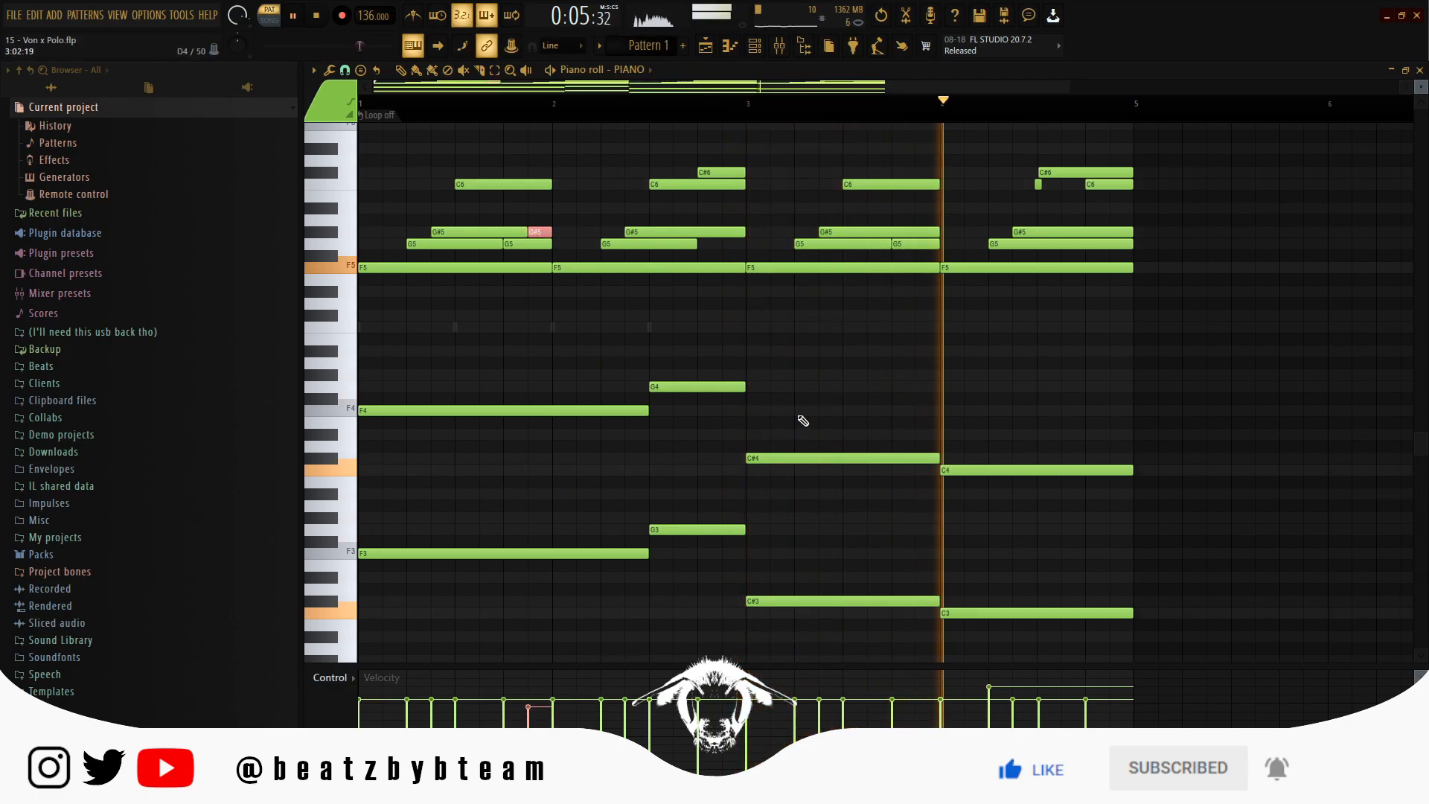
left_click(903, 356, "ctrl")
scroll(904, 356, "down", 3)
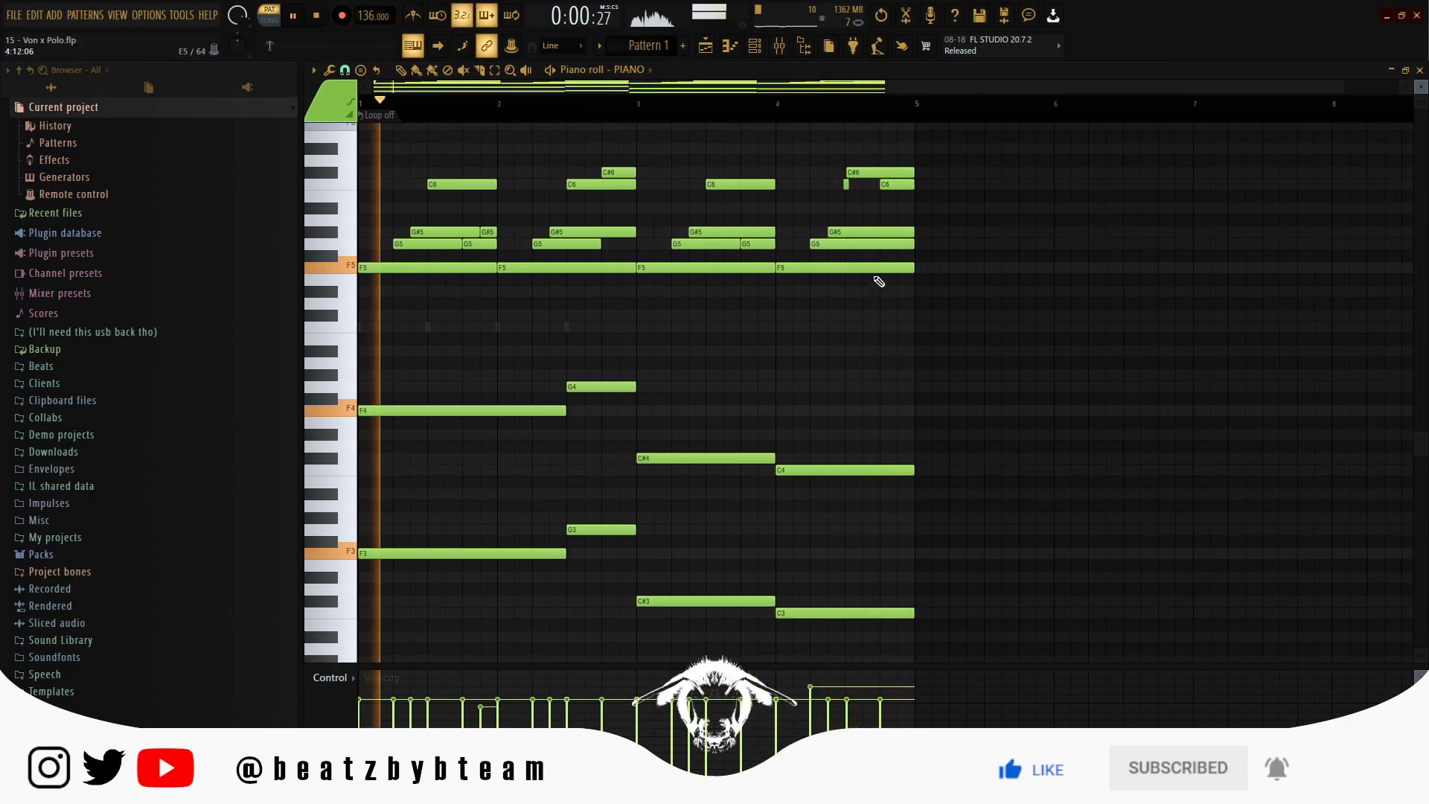
Delete the short C6 lead-in note before bar 4's C#6.
scroll(878, 277, "up", 3)
right_click(827, 186, "ctrl")
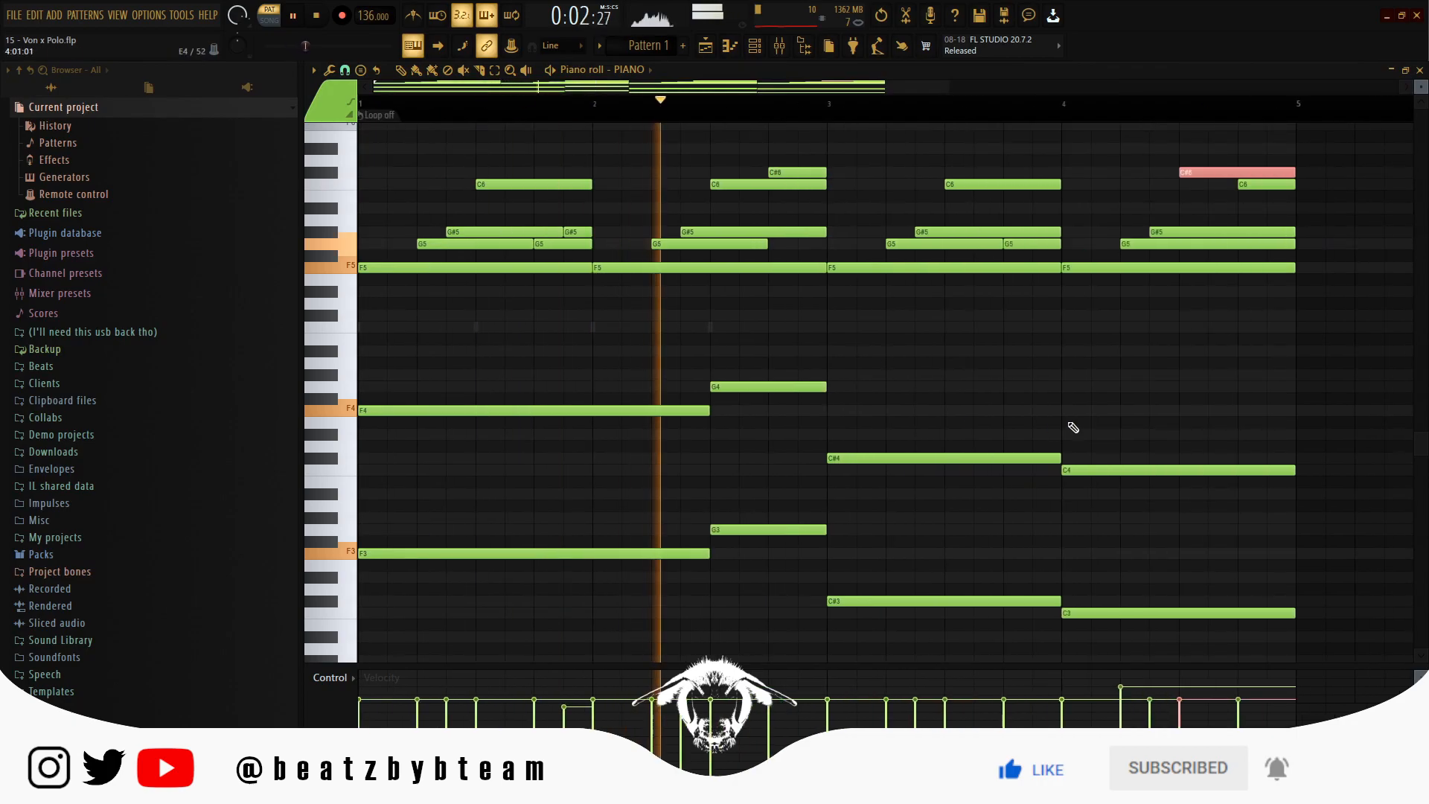
left_click(1151, 350, "ctrl")
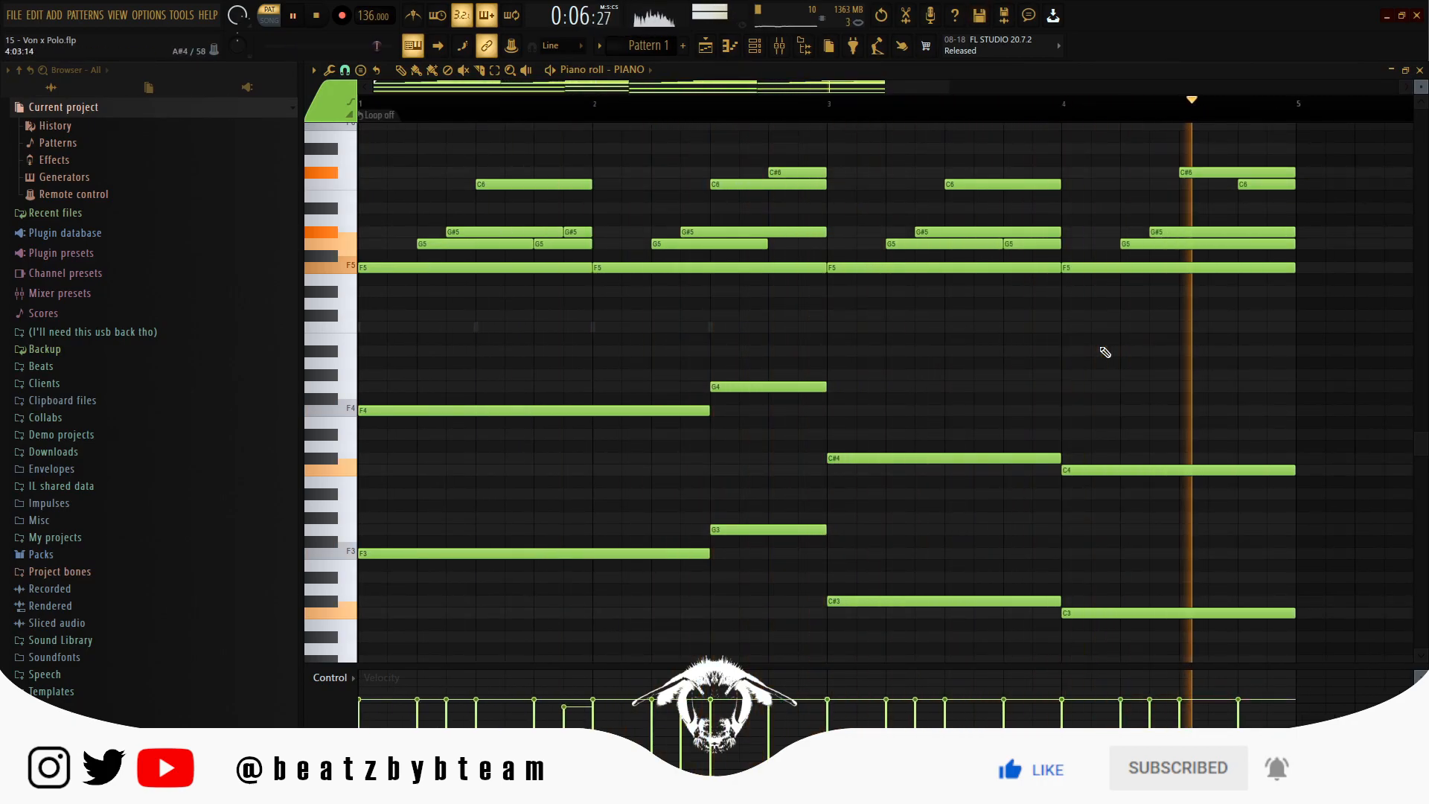
scroll(1088, 353, "down", 2)
scroll(1088, 353, "down", 1)
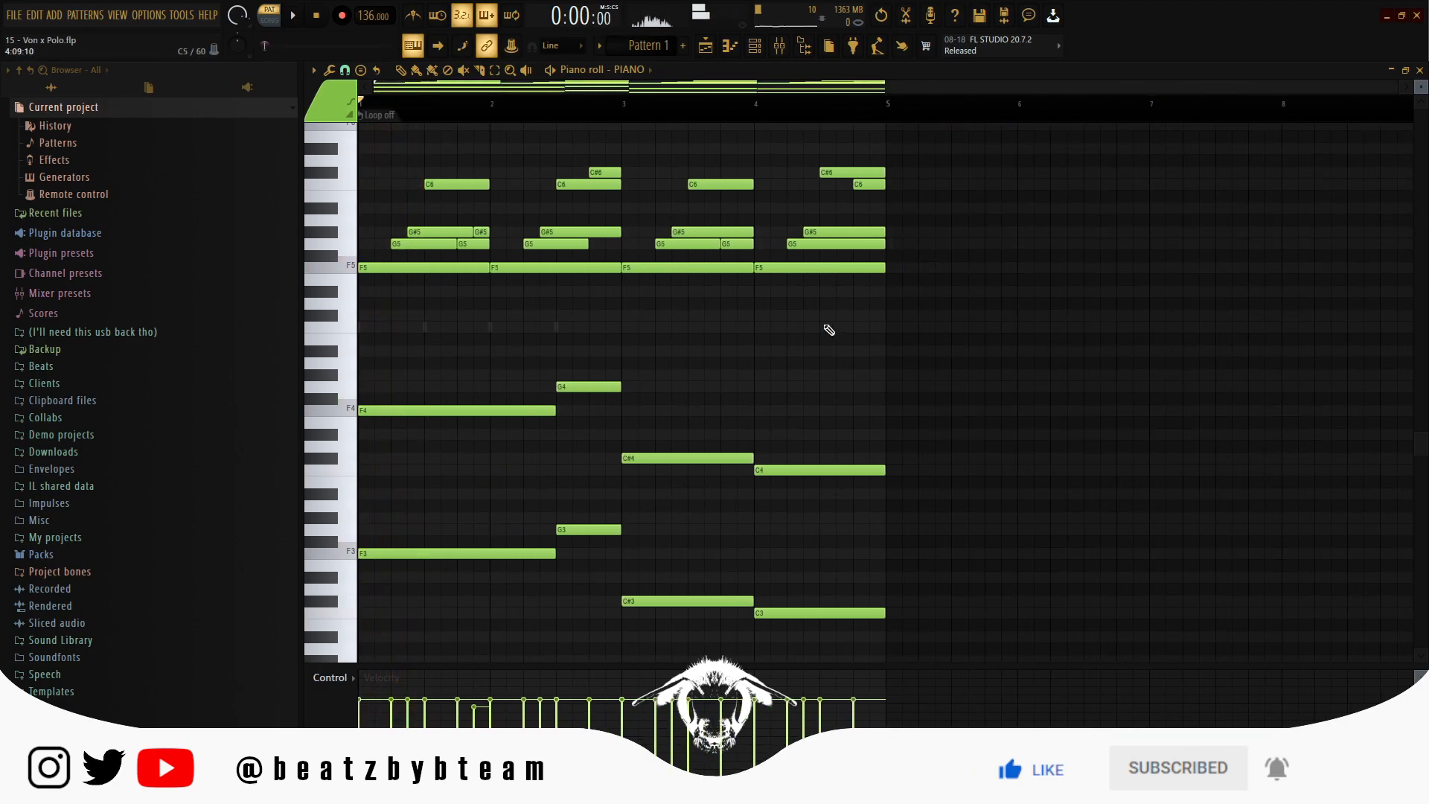
Duplicate the entire four-bar melody and bass line so the copy fills bars 5 to 8.
left_click_drag(925, 630, 360, 154)
left_click(538, 310)
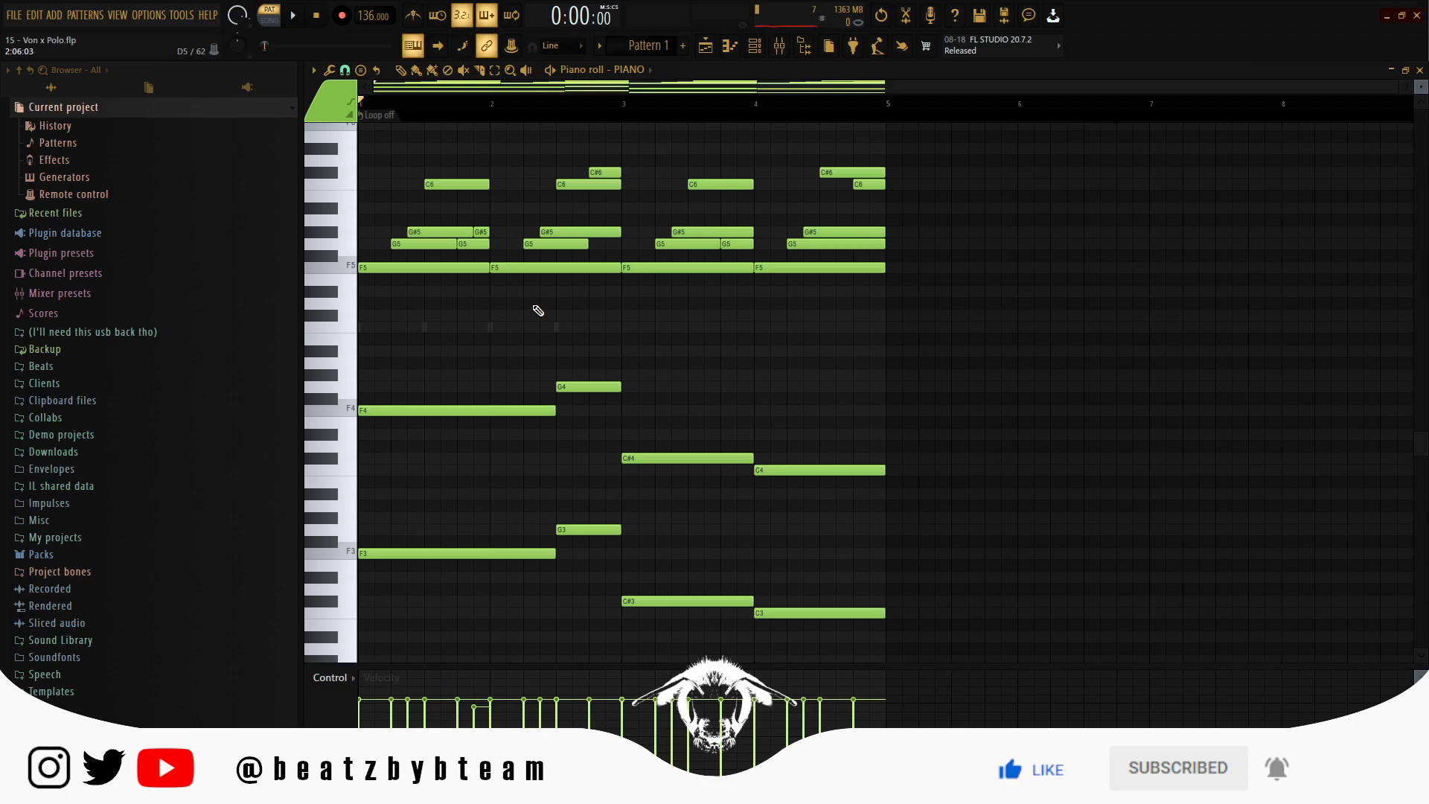
scroll(880, 344, "up", 3)
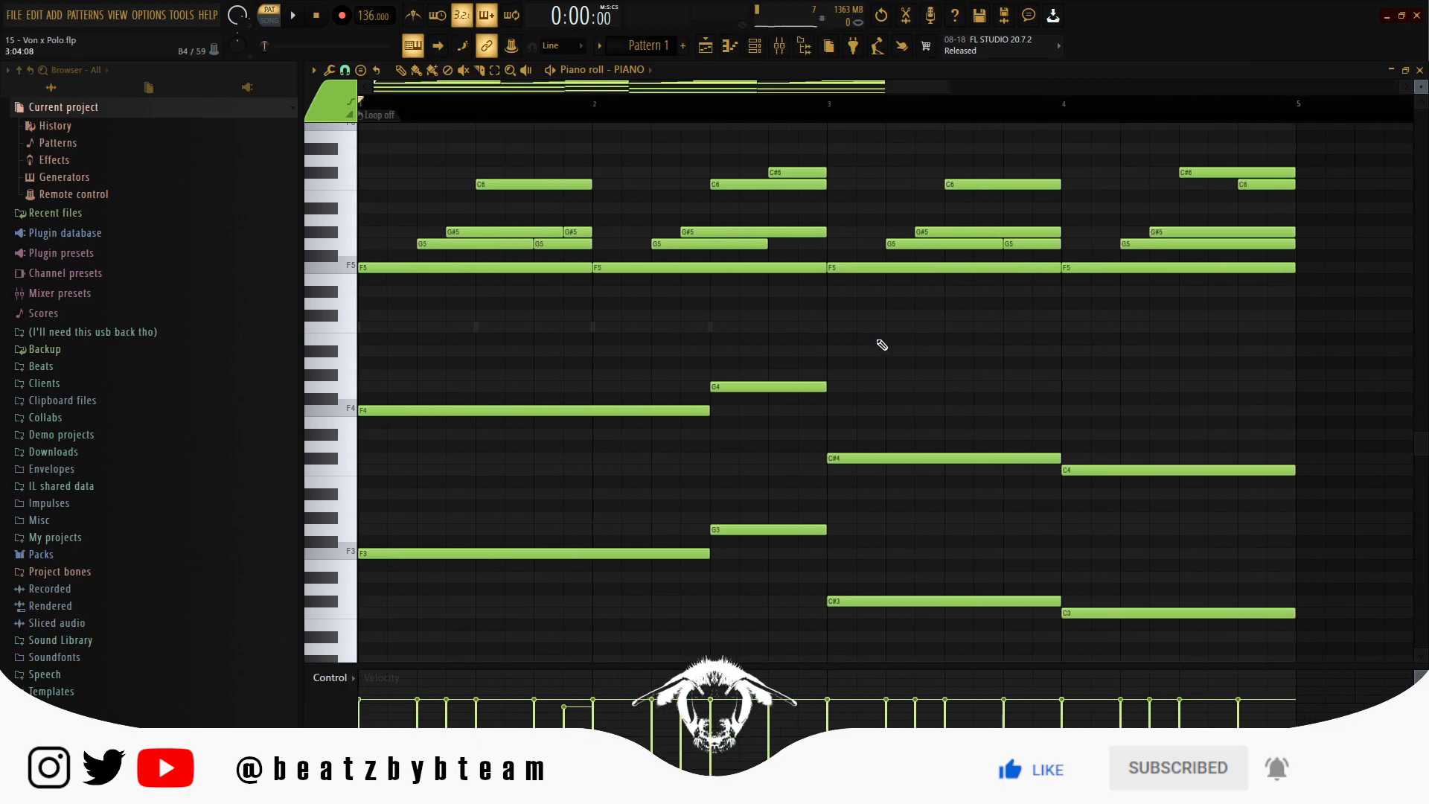
key("ctrl+a")
key("ctrl+b")
scroll(863, 348, "down", 3)
left_click(845, 351)
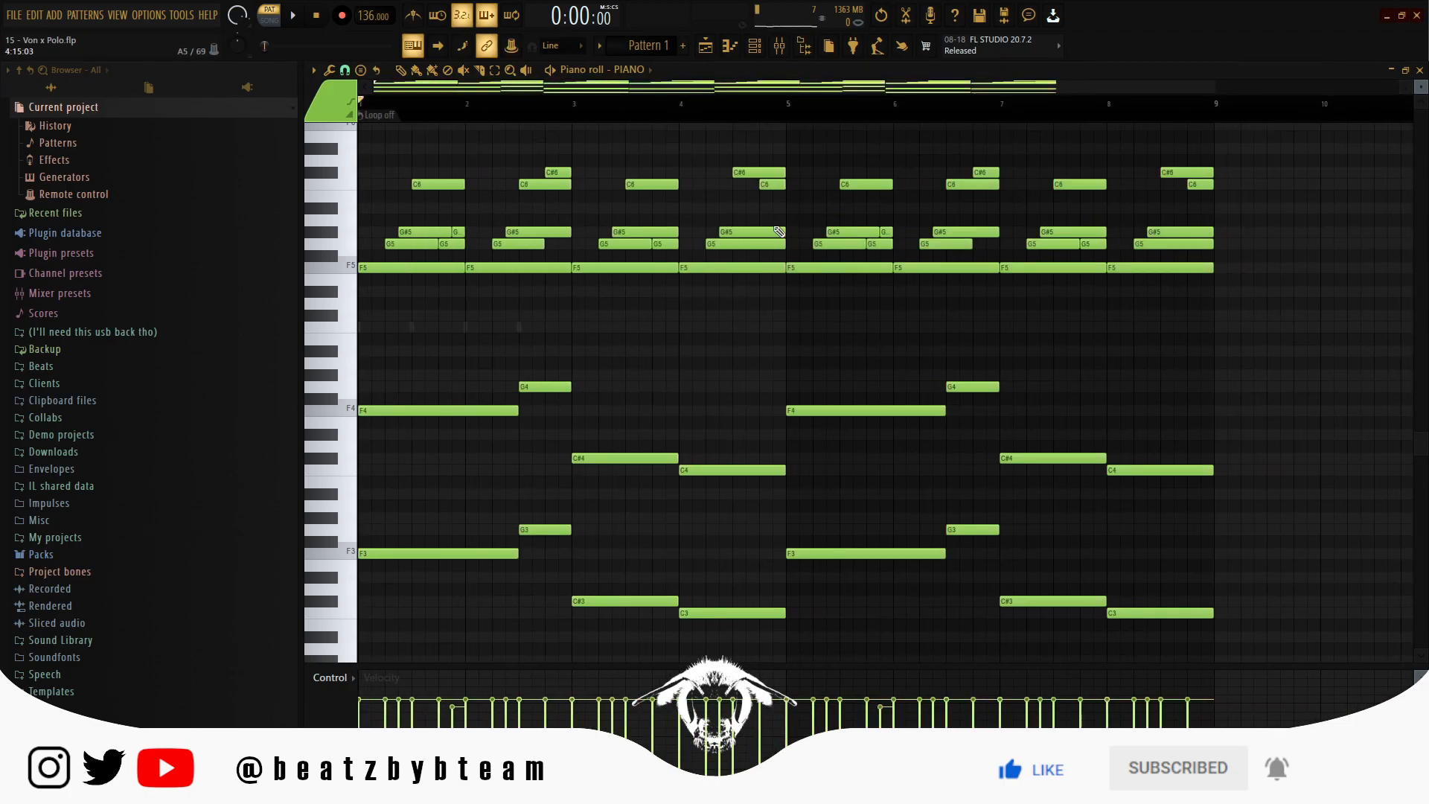
left_click_drag(1047, 191, 1265, 632)
left_click(1042, 364)
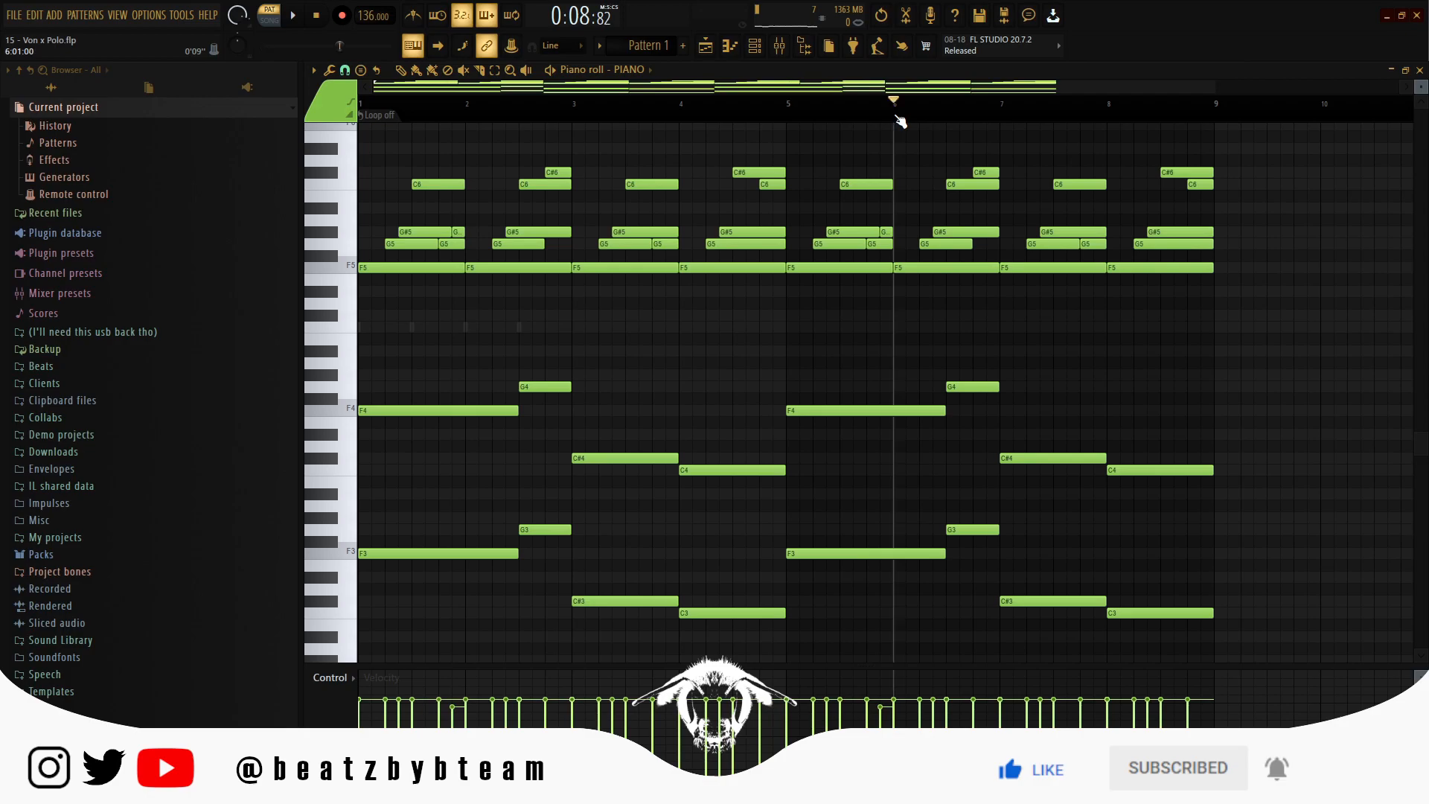
key("space")
scroll(1030, 317, "up", 3)
left_click_drag(1068, 365, 775, 475)
scroll(775, 475, "up", 1)
scroll(770, 461, "down", 1)
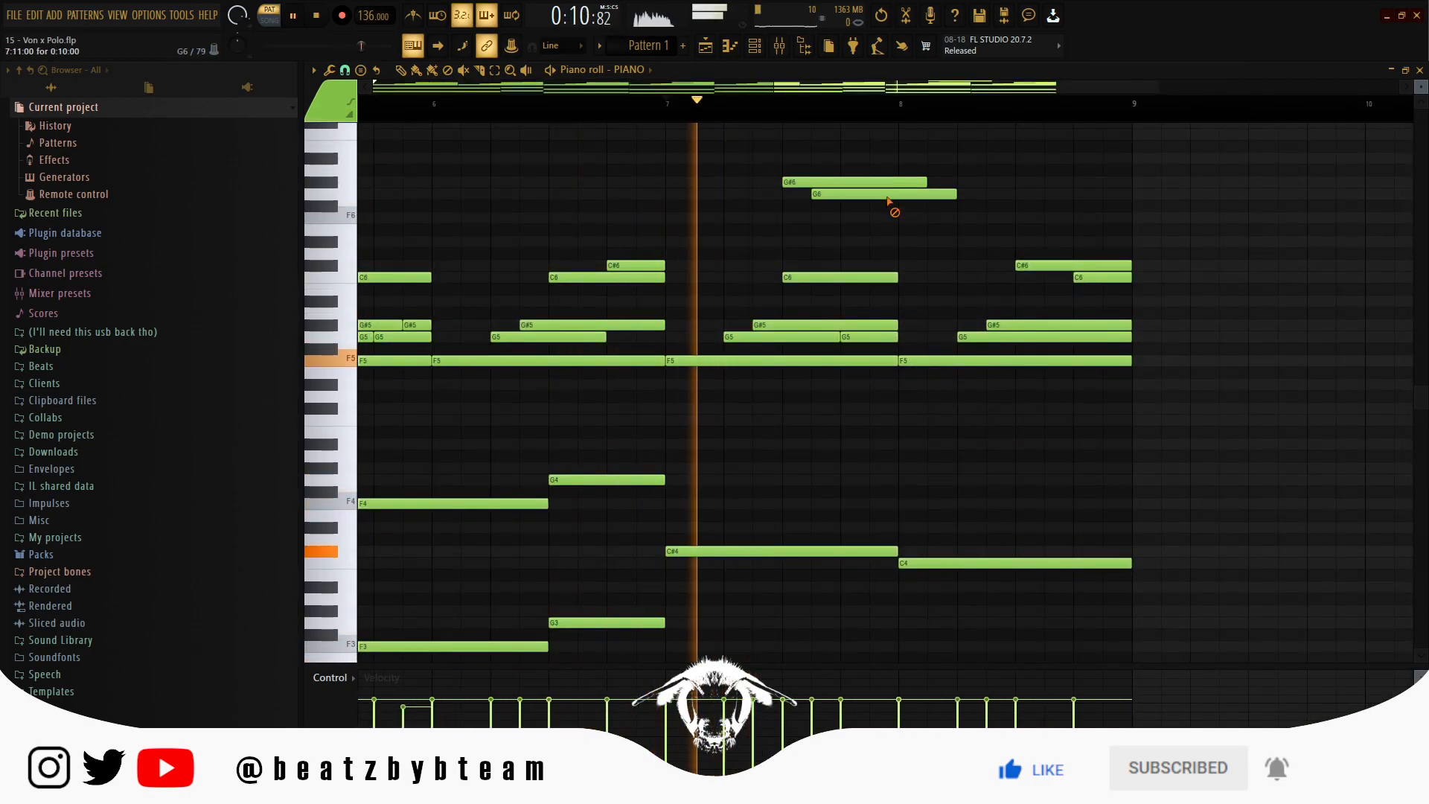
key("space")
right_click(886, 194)
right_click(871, 182)
Raise bar 7's upper melody notes one octave and lower the velocity of its first G6.
left_click_drag(800, 302, 751, 322)
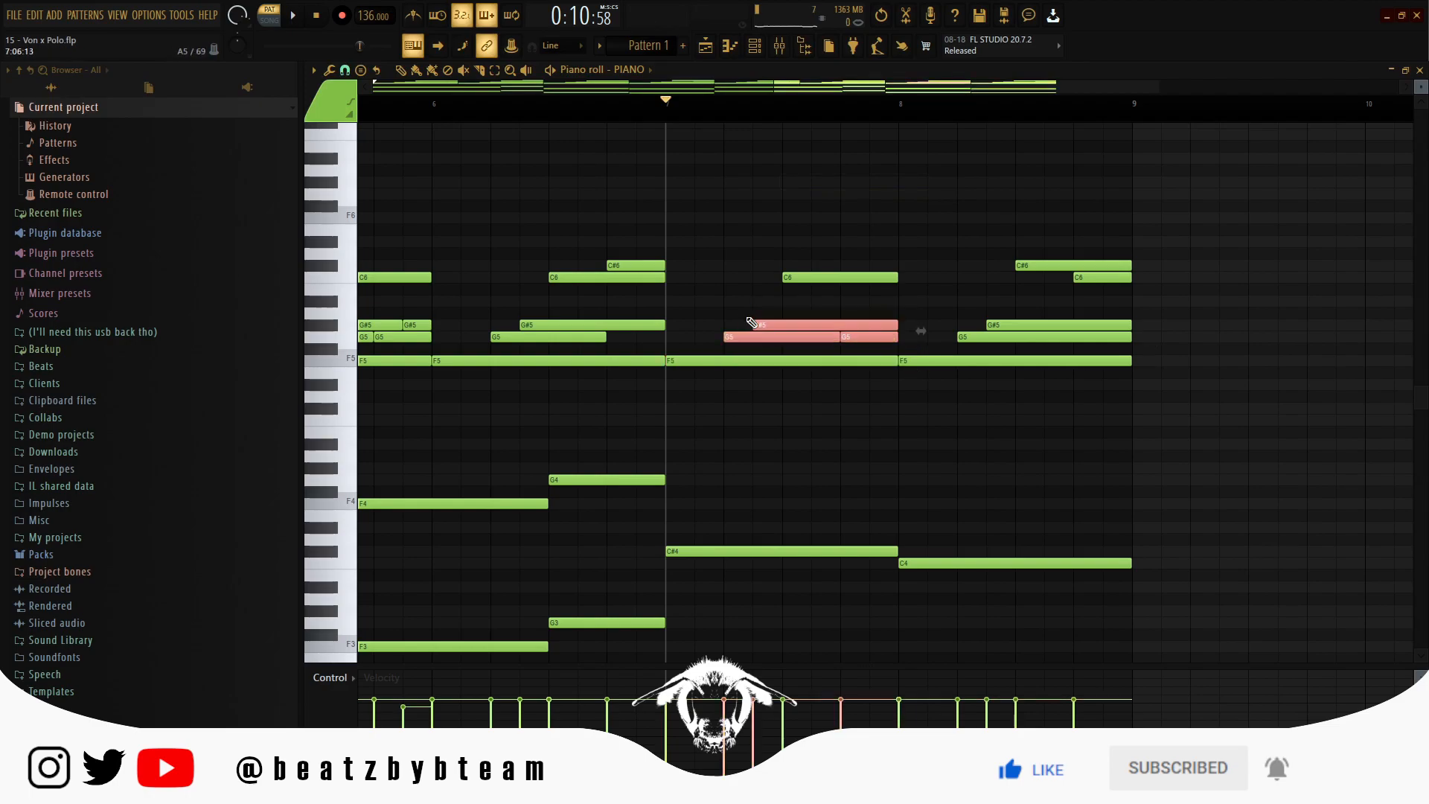
key("ctrl+Up")
key("space")
key("ctrl+d")
key("space")
key("space")
left_click_drag(737, 698, 723, 732)
Vary bar 8's ending with a bar-long D#7 and shorter C#7, C7 and A#6 notes above the G6 and G#6 notes.
scroll(854, 223, "up", 3)
left_click(789, 146)
scroll(838, 253, "down", 2)
key("space")
right_click(826, 205)
left_click(807, 241)
key("space")
key("space")
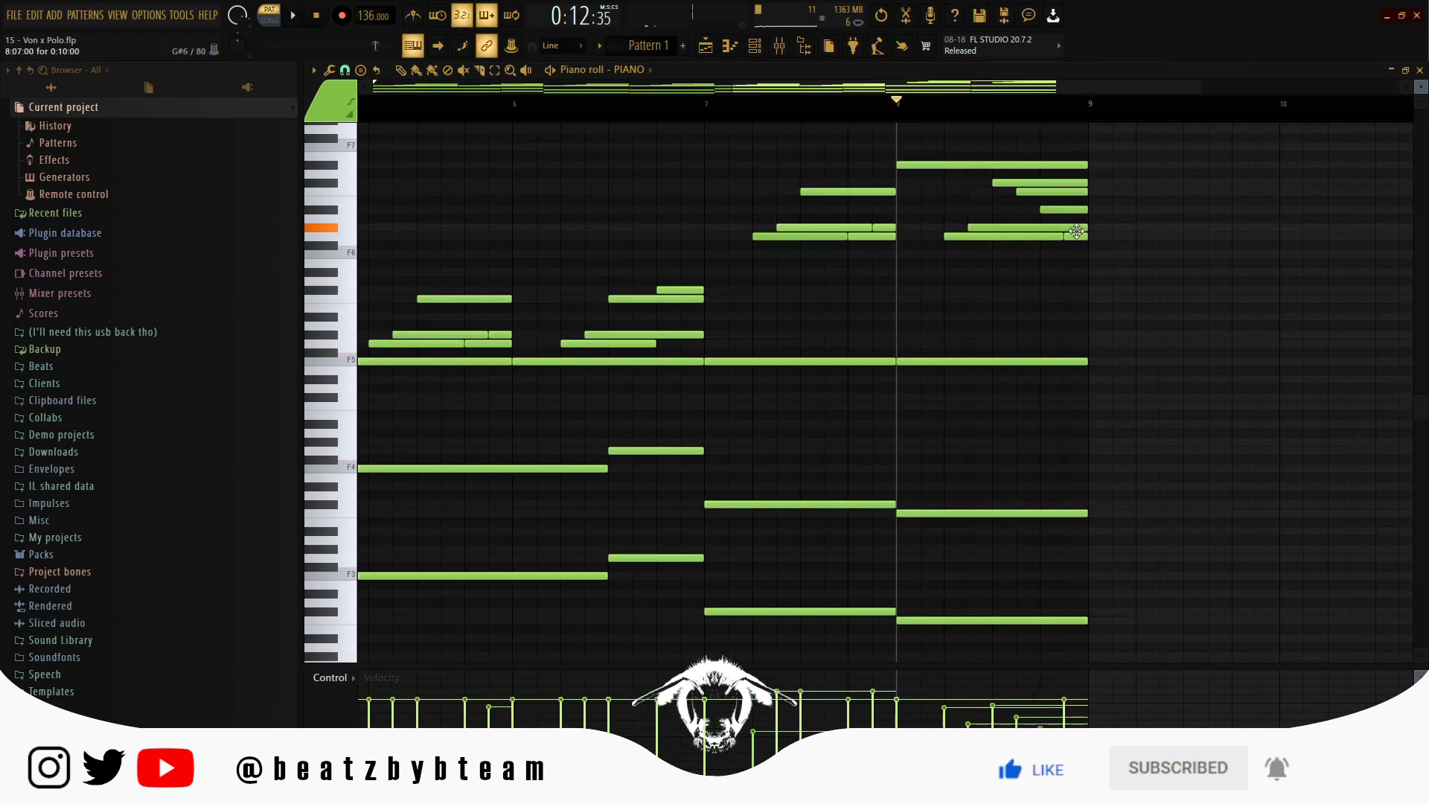
Play the piano pattern from the start to check the arrangement.
key("space")
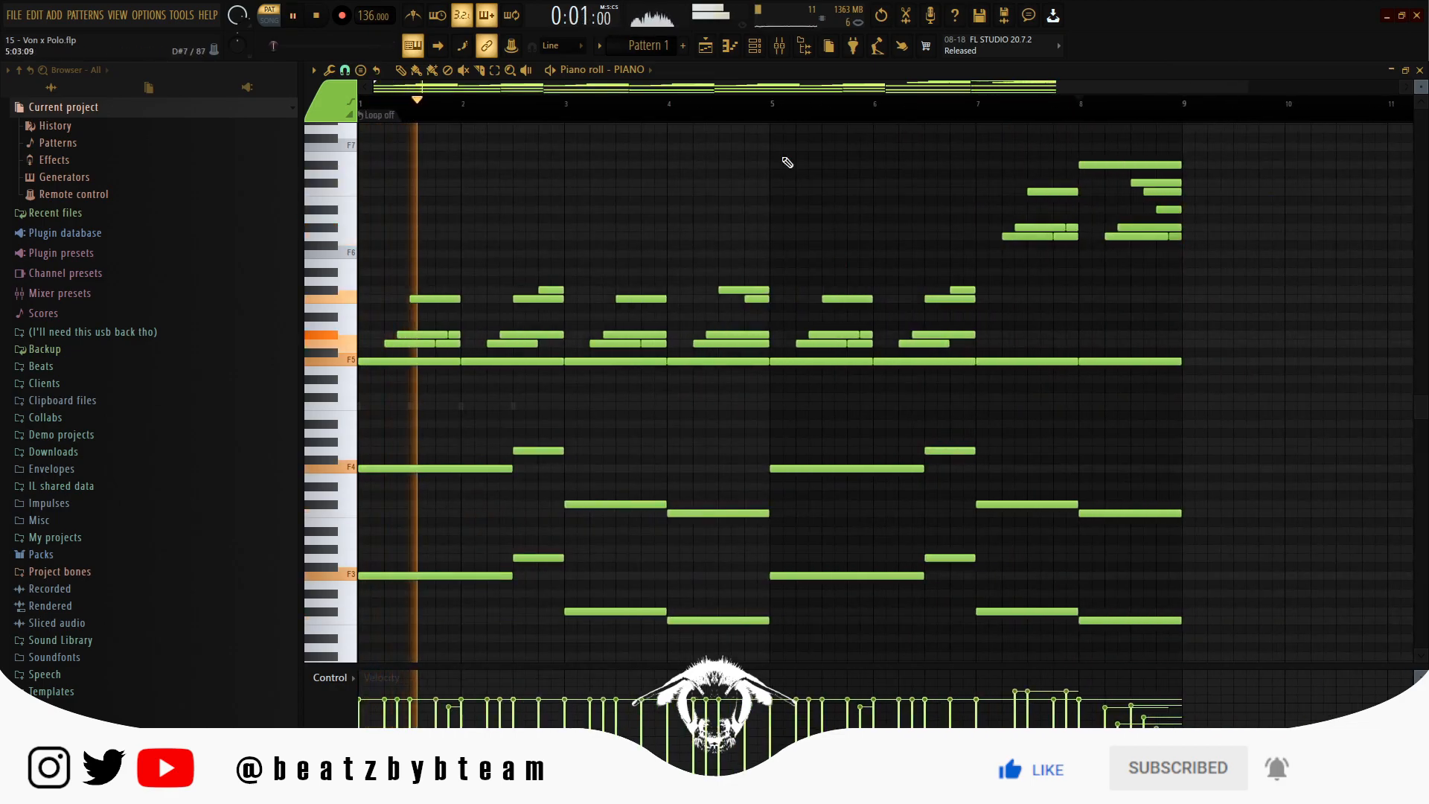
left_click(752, 47)
left_click(755, 46)
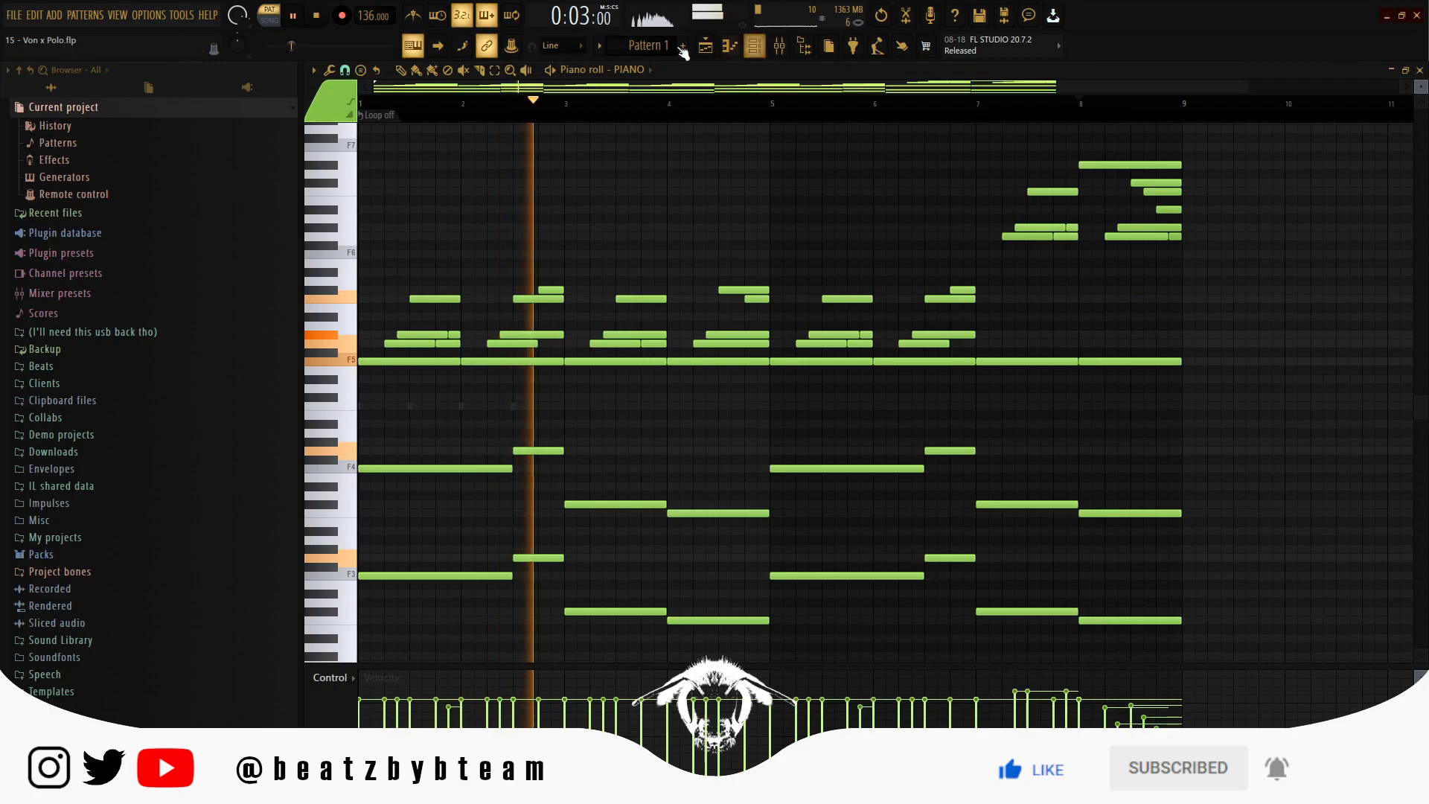
key("space")
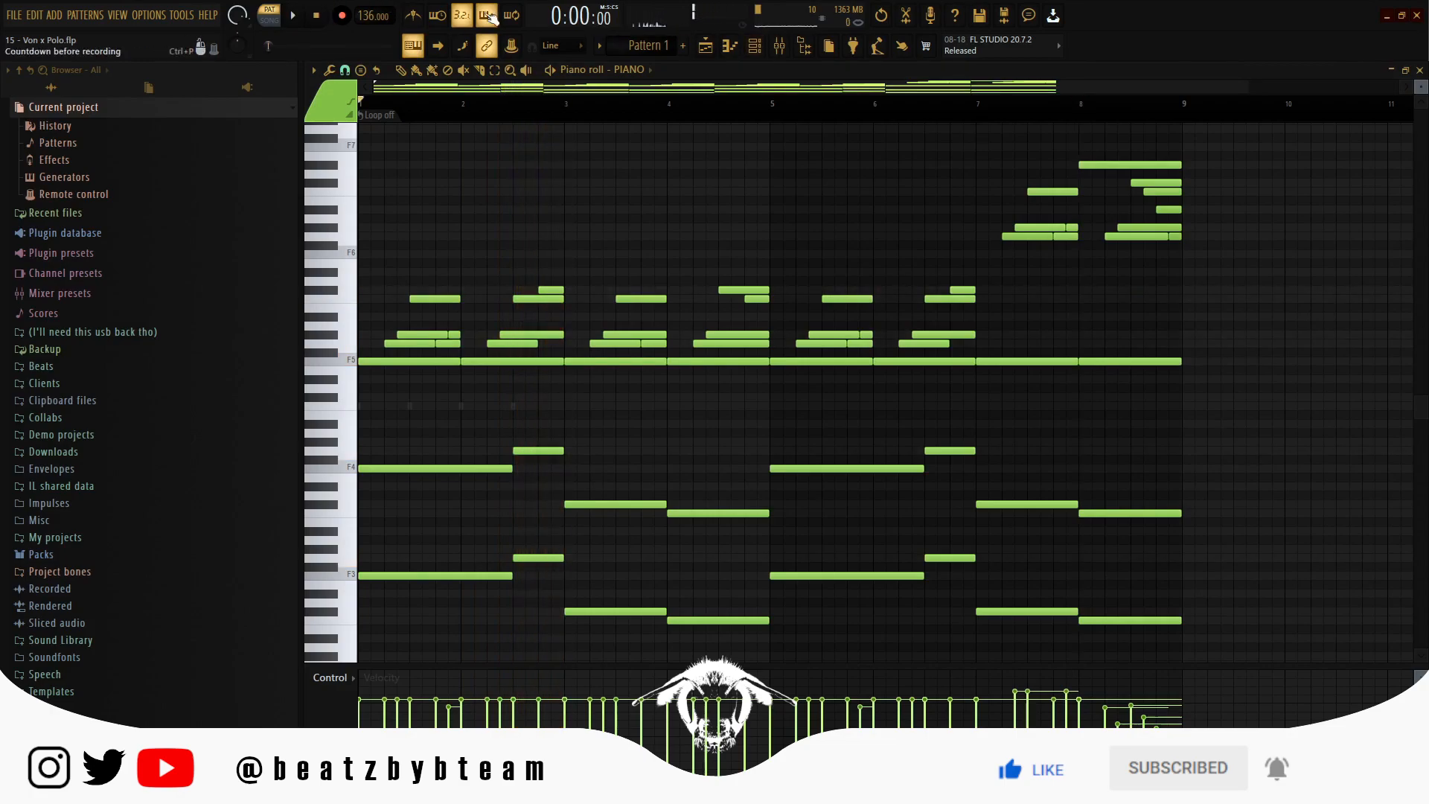
Compare Insert 100's sound in the mixer with its Fruity parametric EQ 2 bypassed and enabled.
left_click(779, 47)
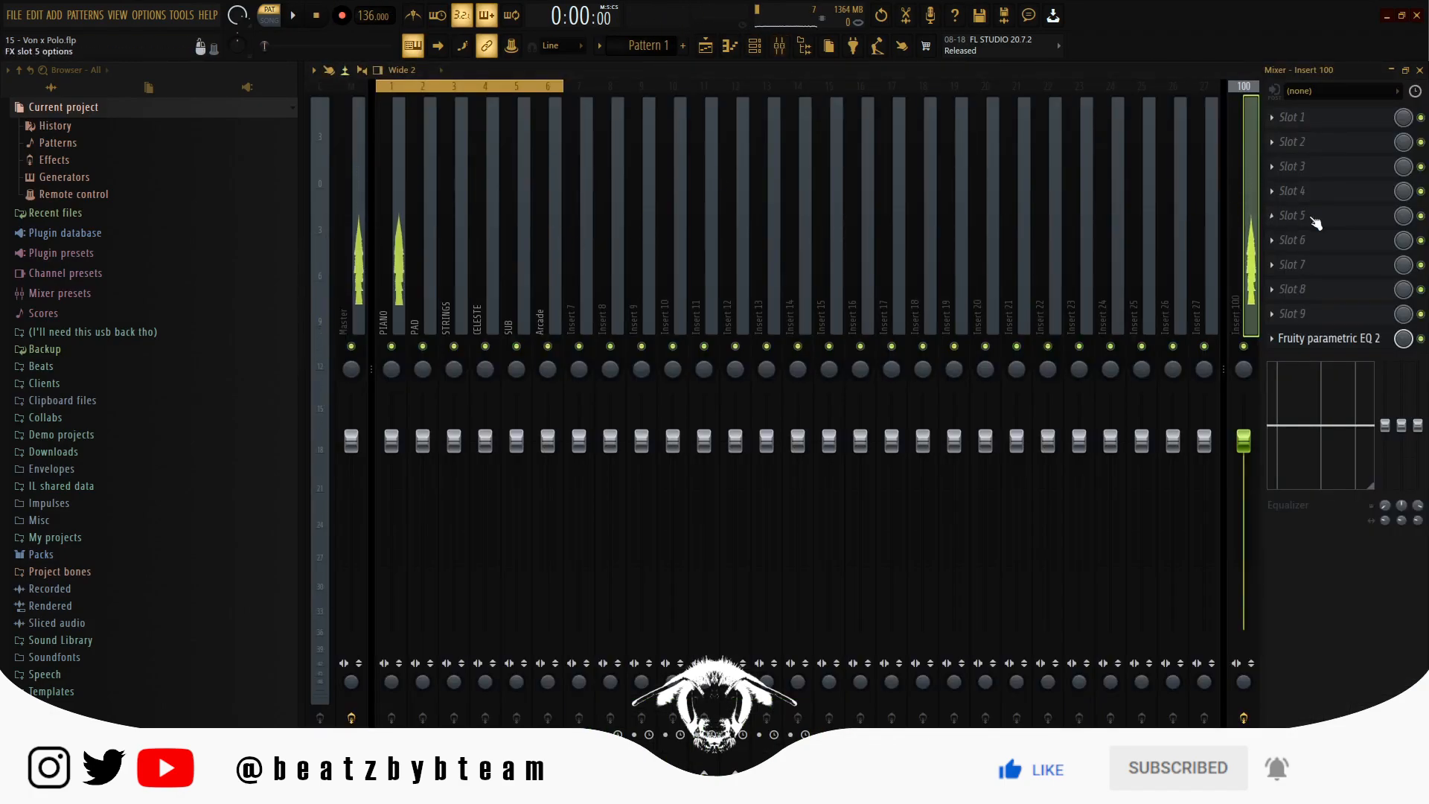
left_click(1316, 342)
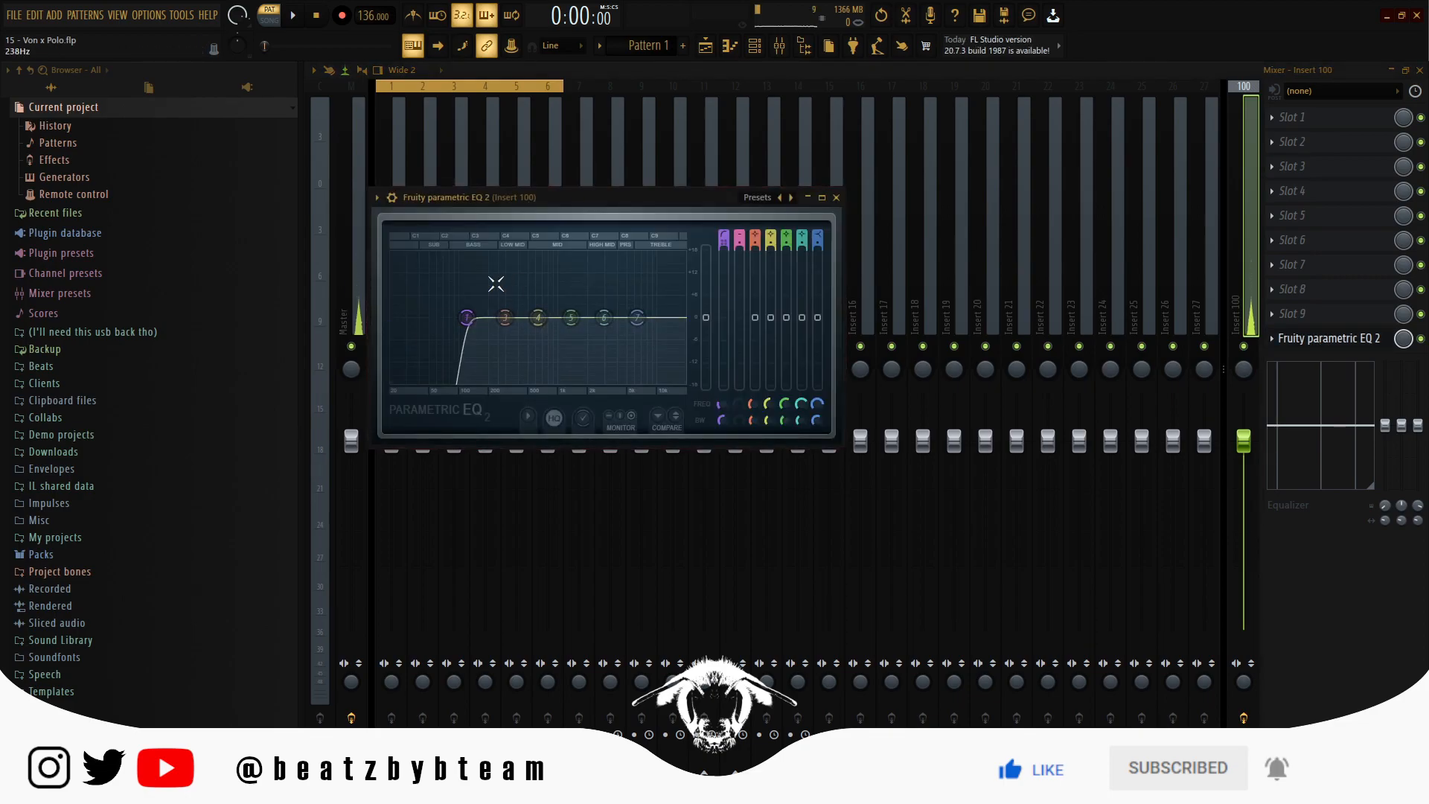
left_click(1421, 340)
left_click(1369, 340)
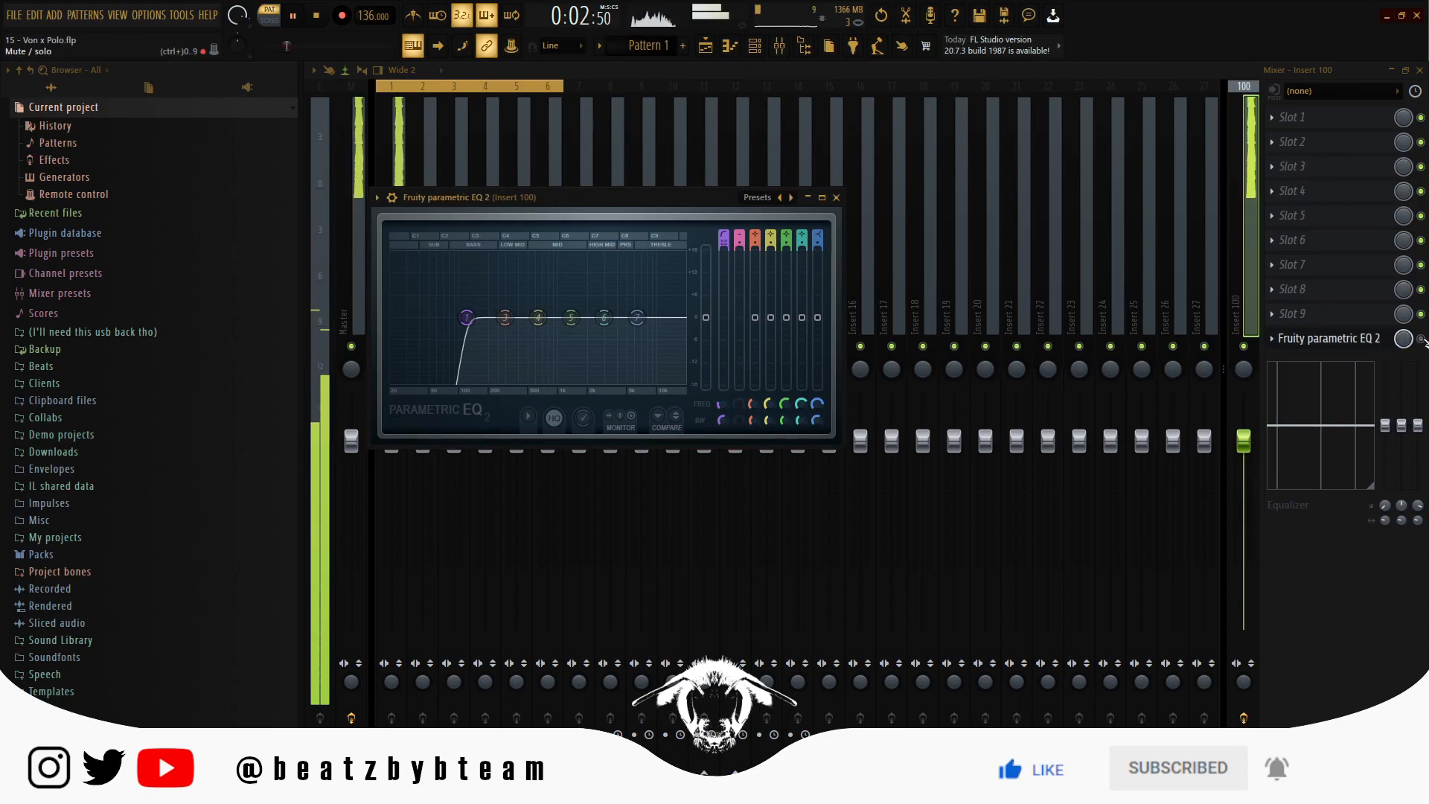
left_click(1421, 340)
left_click(1388, 338)
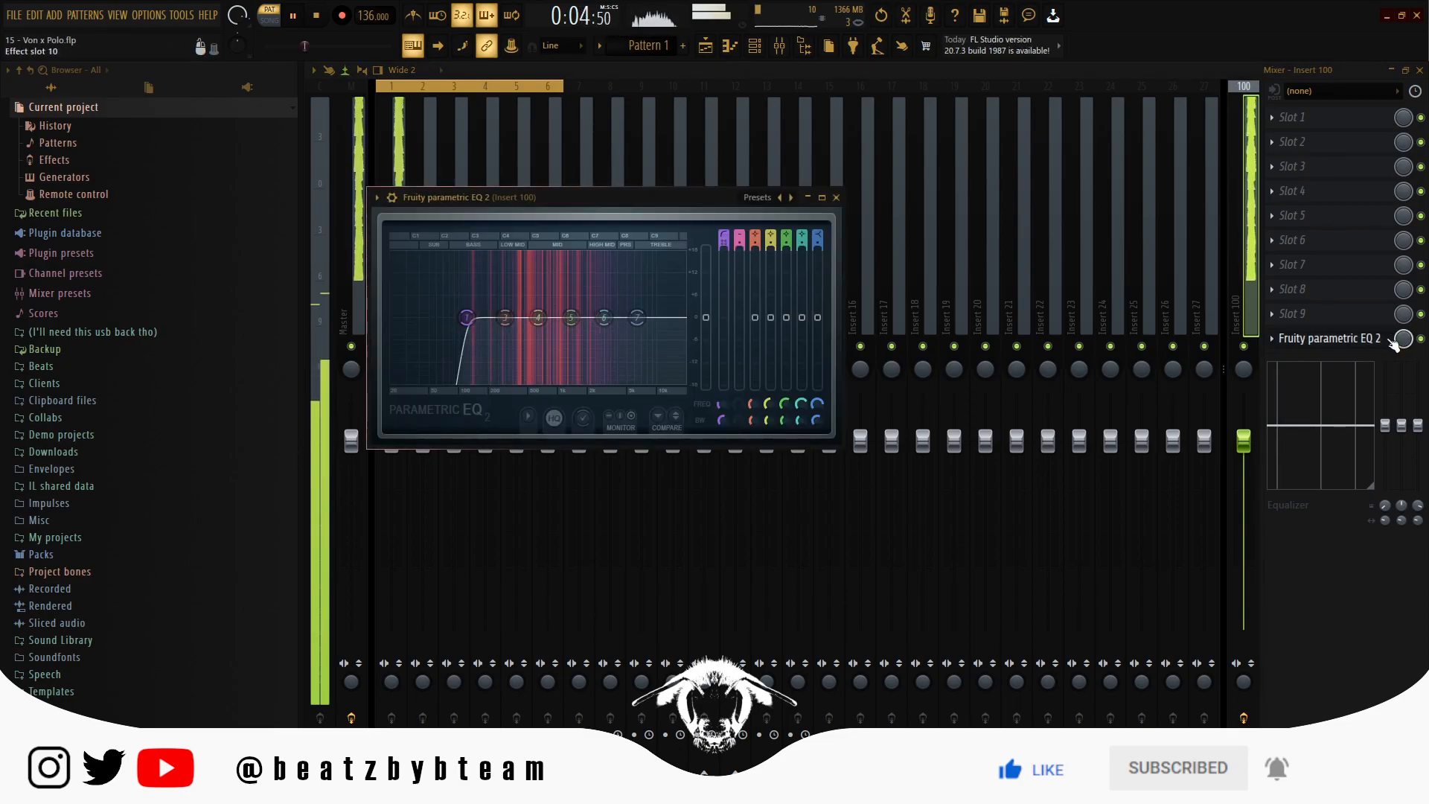
left_click(836, 198)
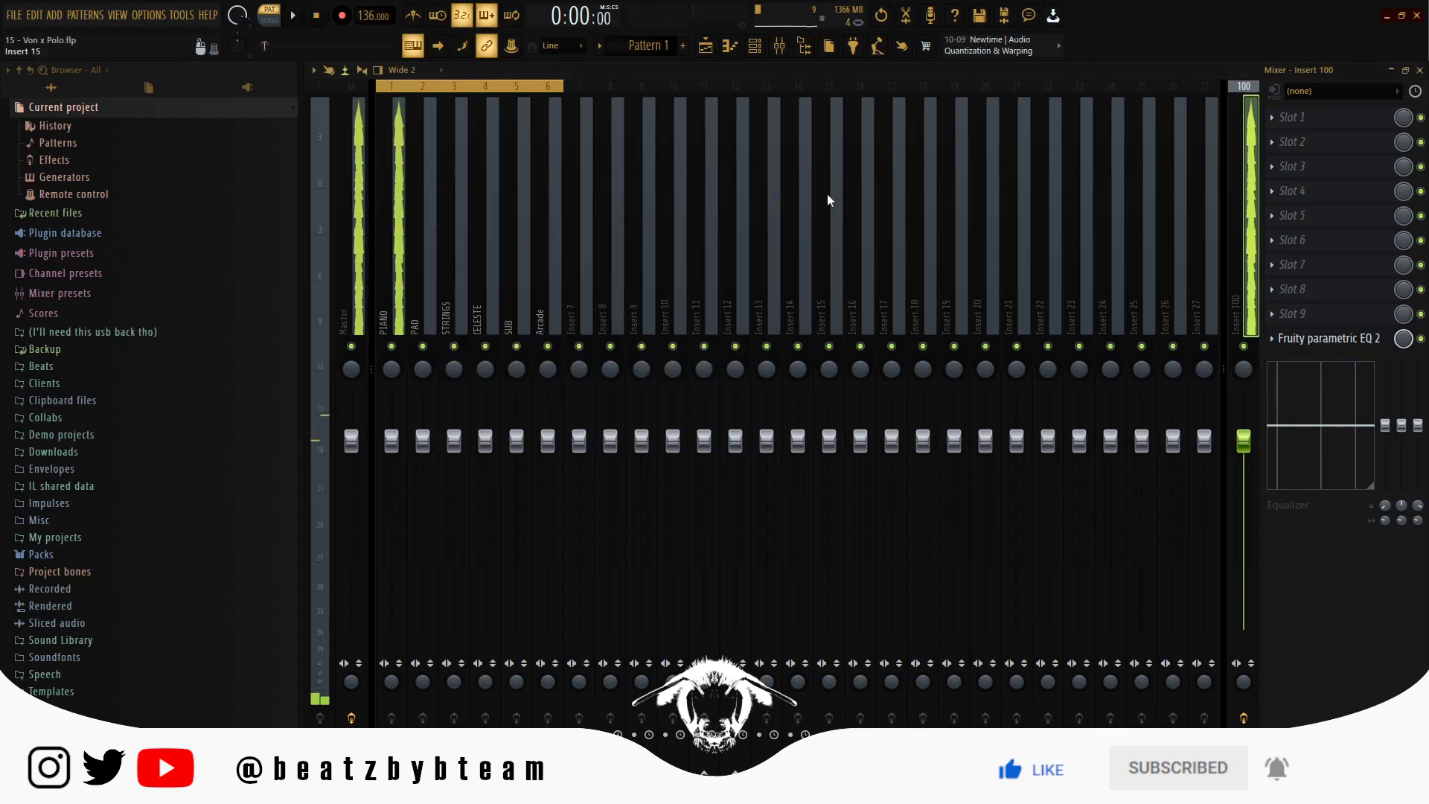
Reopen the PIANO channel's piano roll, randomize the velocities of all notes by about 27%, and play the pattern.
left_click(395, 216)
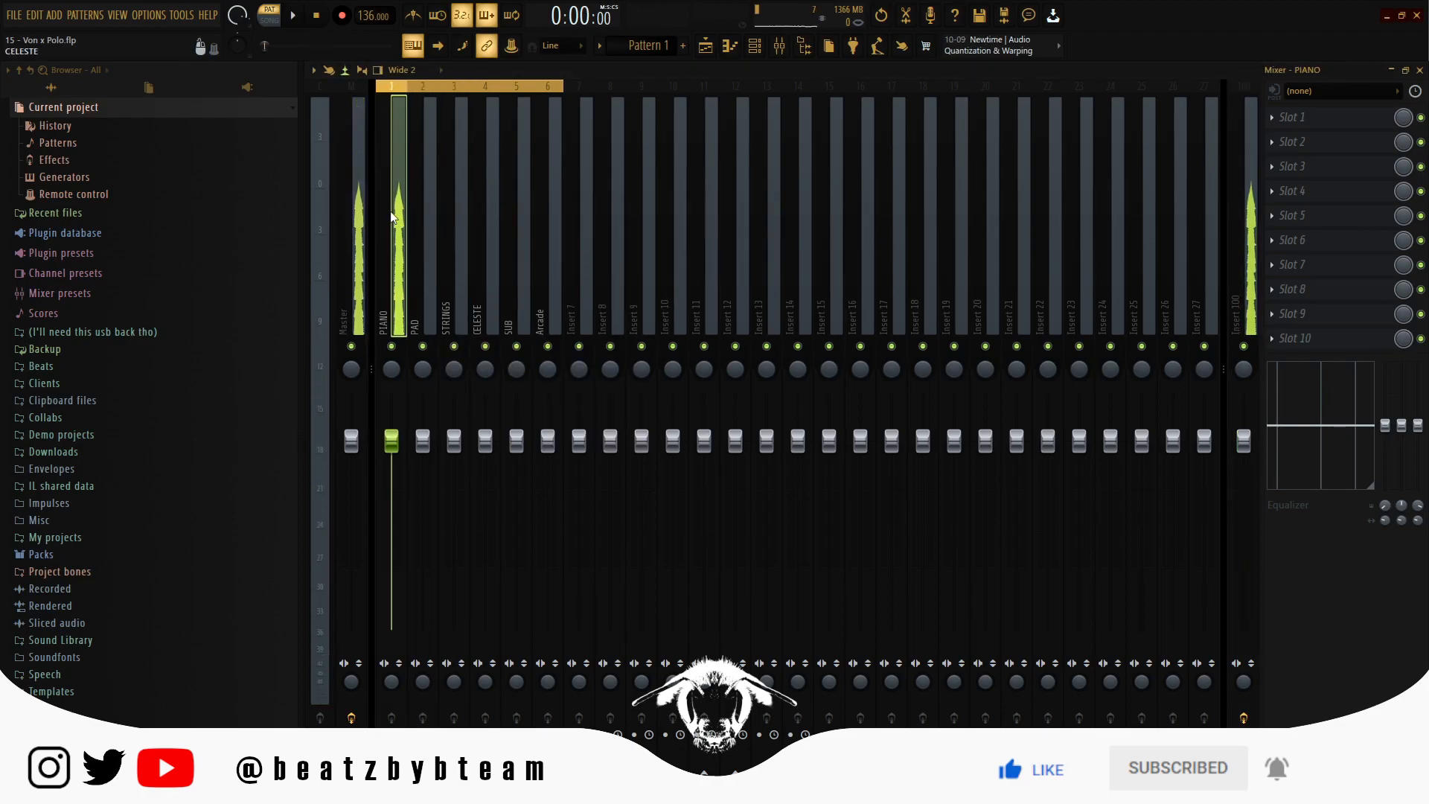
key("F6")
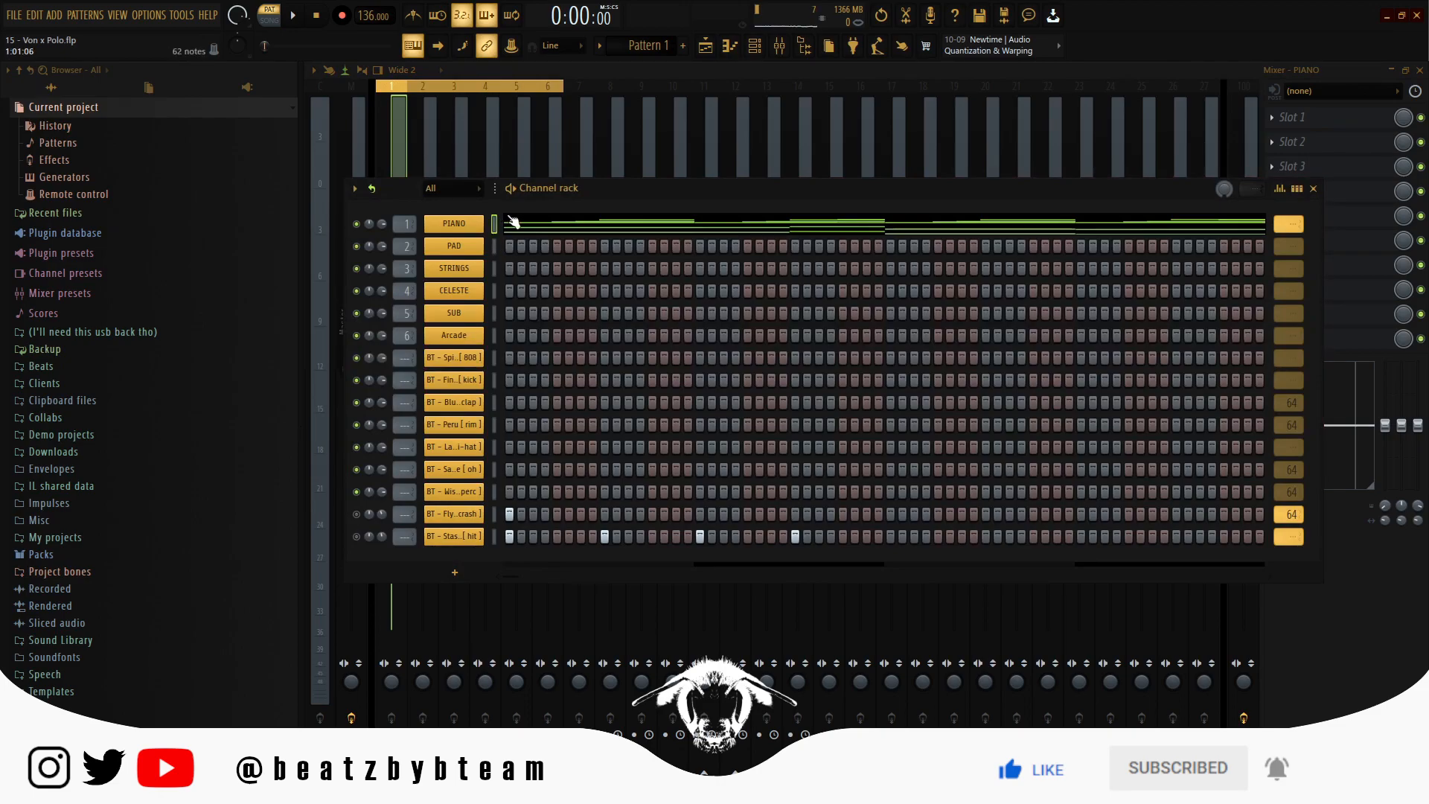
left_click(513, 222)
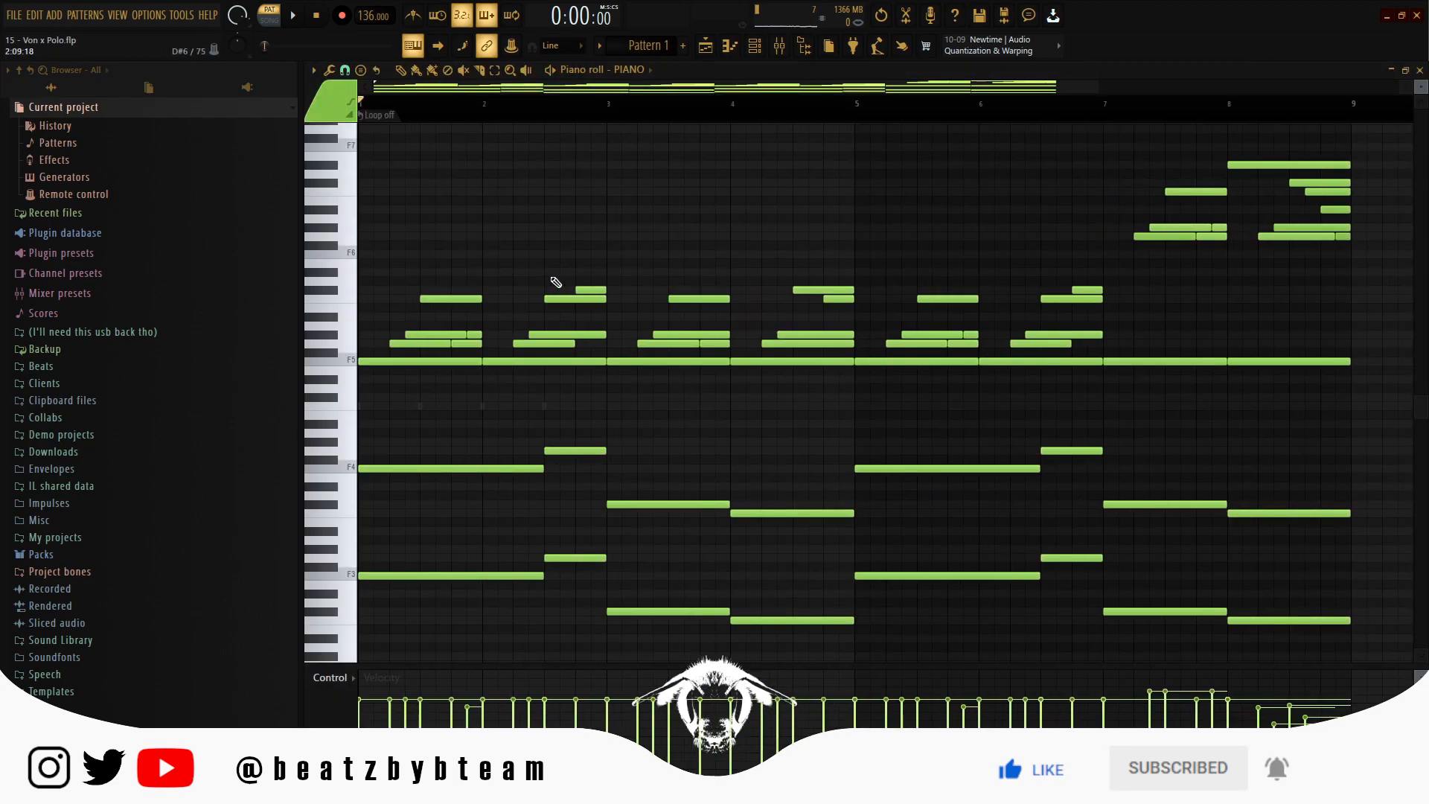
key("alt+r")
mouse_move(690, 478)
left_mouse_down()
mouse_move(691, 455)
mouse_move(690, 475)
left_mouse_up()
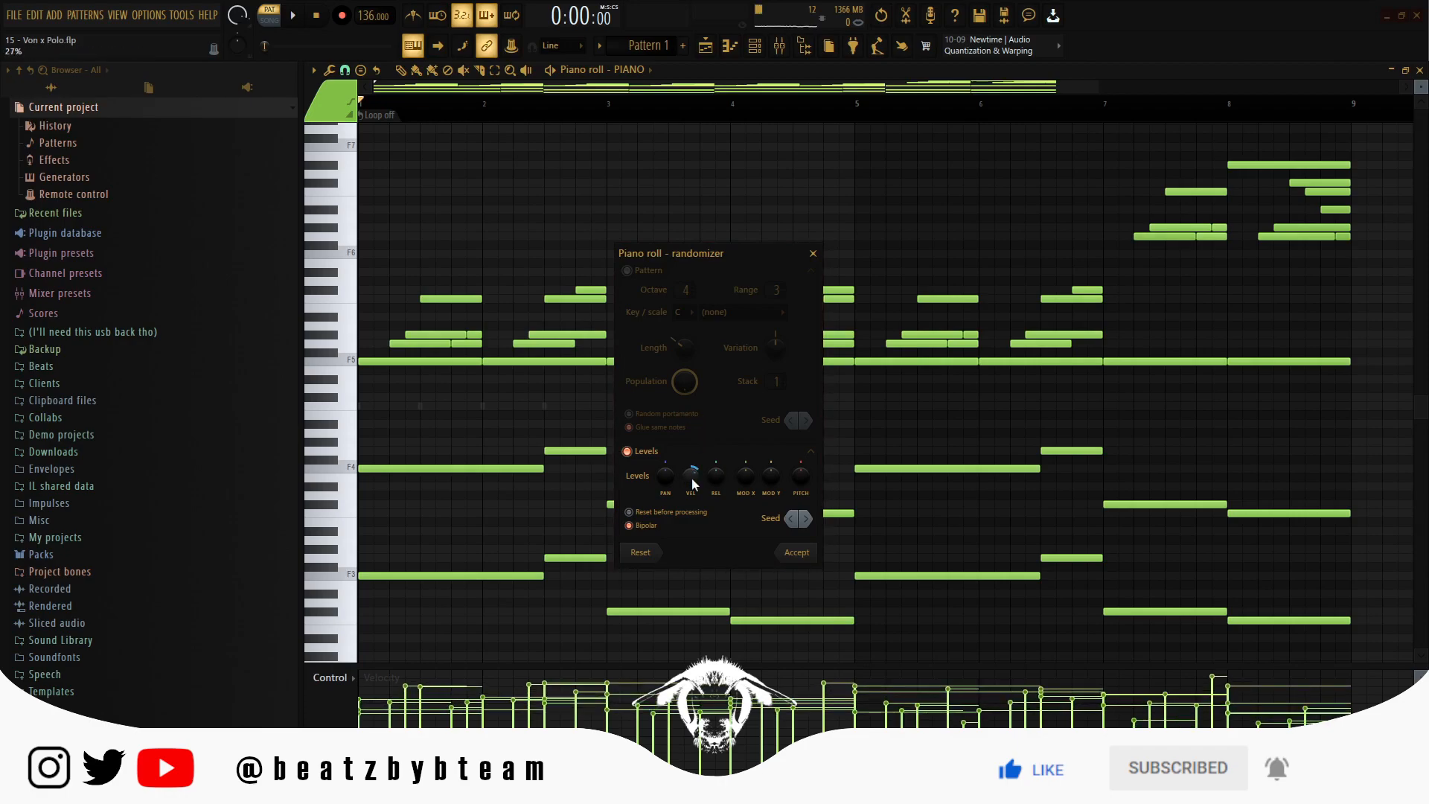
left_click(796, 552)
key("space")
scroll(679, 431, "down", 2)
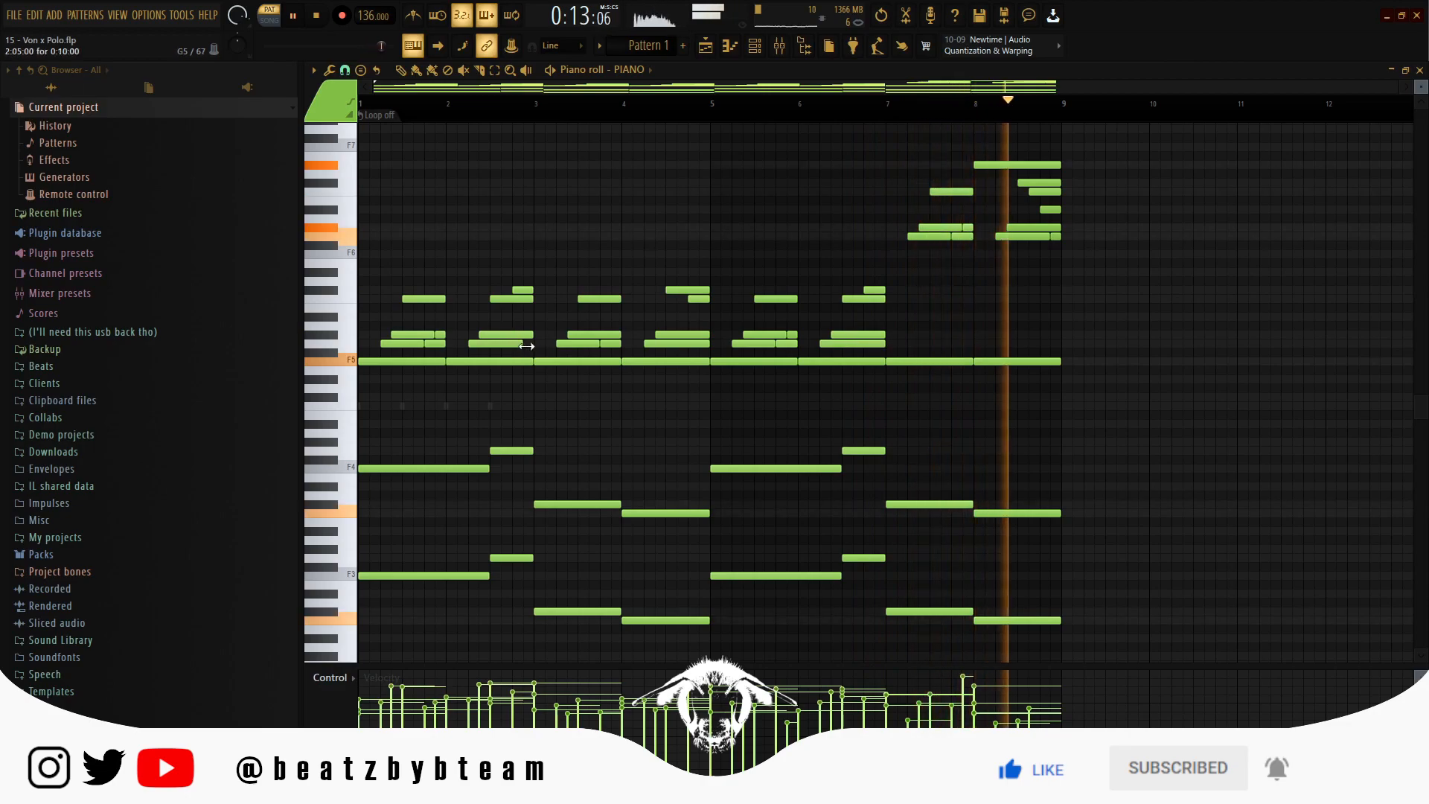
Select all the piano notes and rescale their velocities with level scaling, adjusting Multiply, Offset and Tension during playback.
left_click_drag(1110, 649, 195, 113)
scroll(663, 258, "up", 2)
scroll(663, 258, "down", 2)
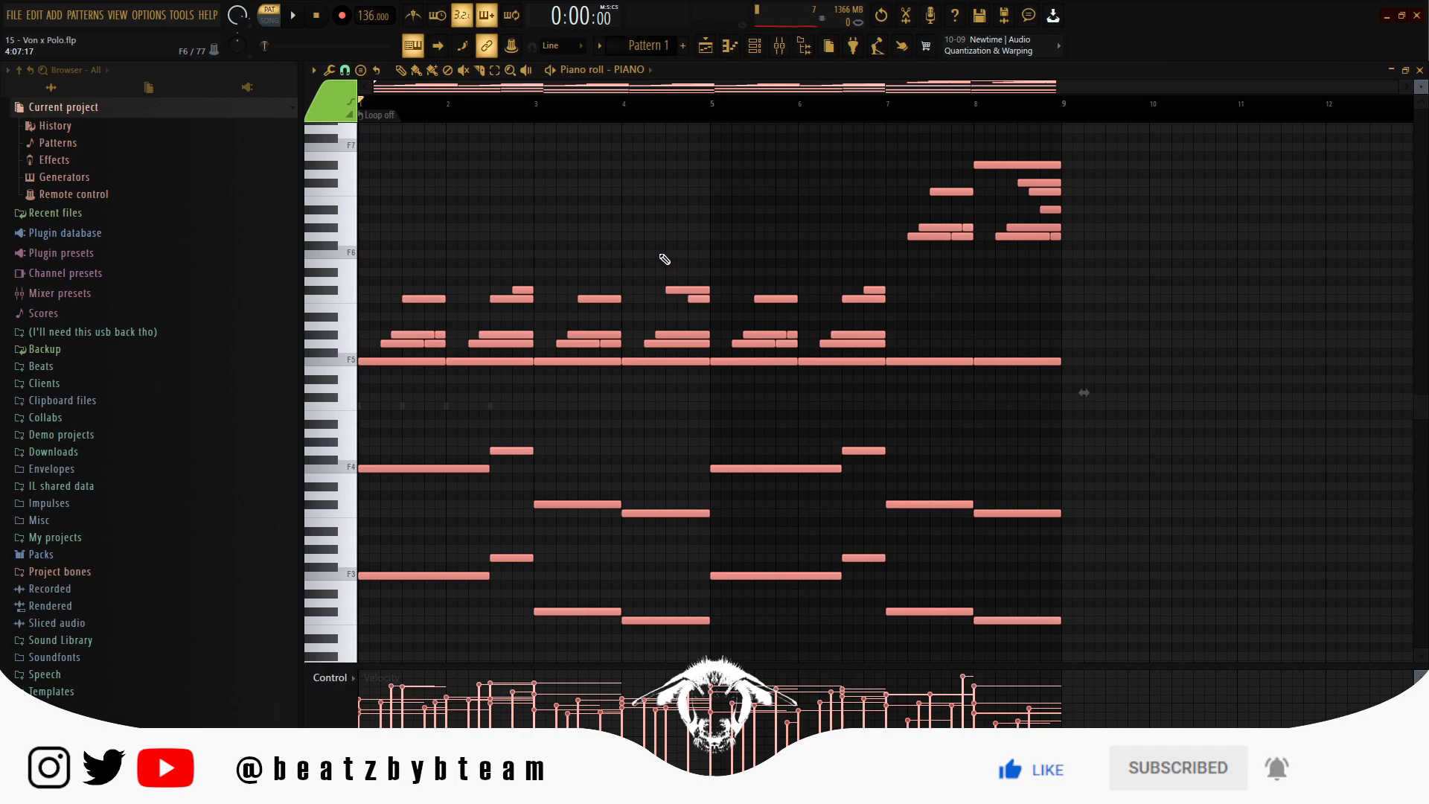
key("alt+x")
left_click_drag(715, 385, 756, 395)
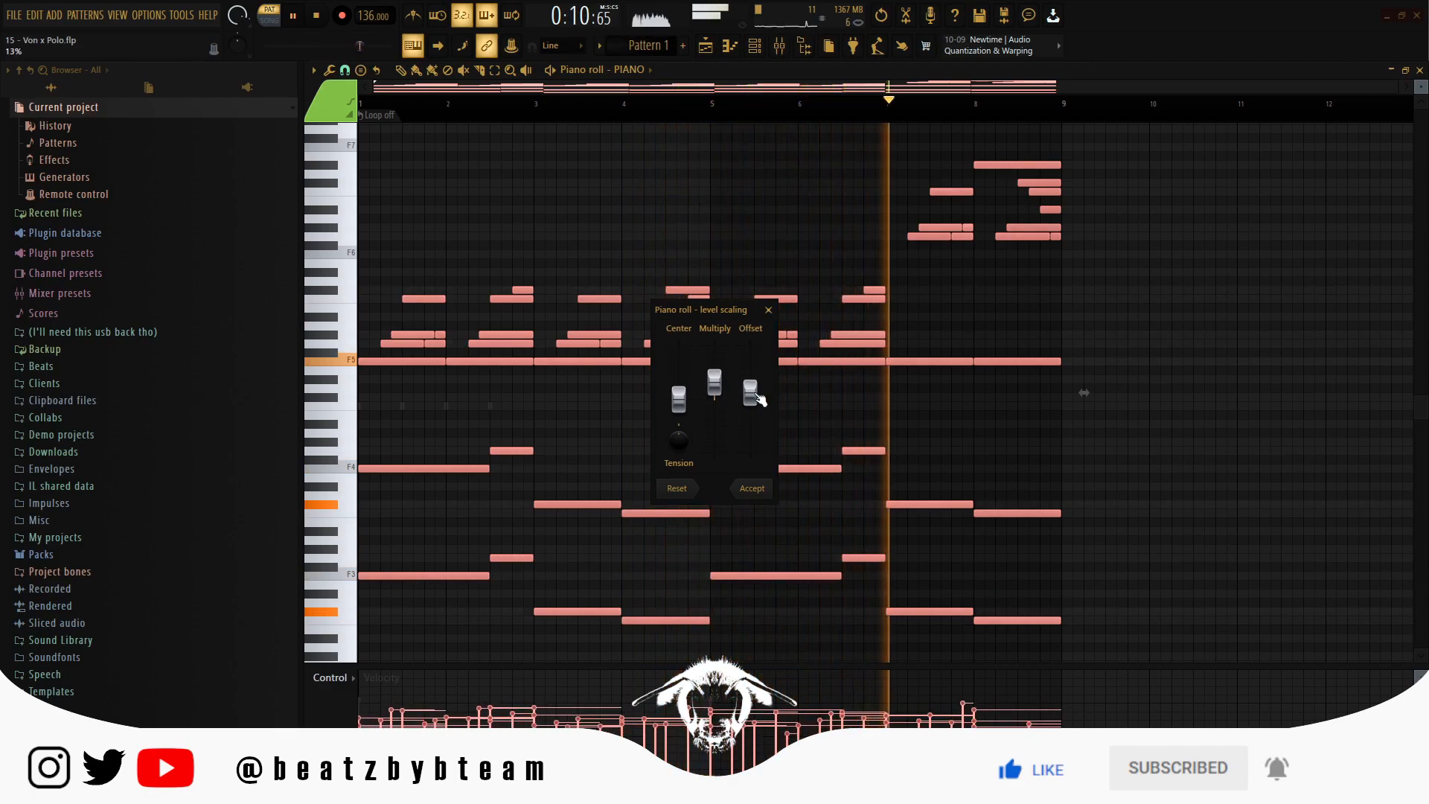
mouse_move(720, 384)
left_mouse_down()
mouse_move(753, 398)
mouse_move(718, 382)
left_mouse_up()
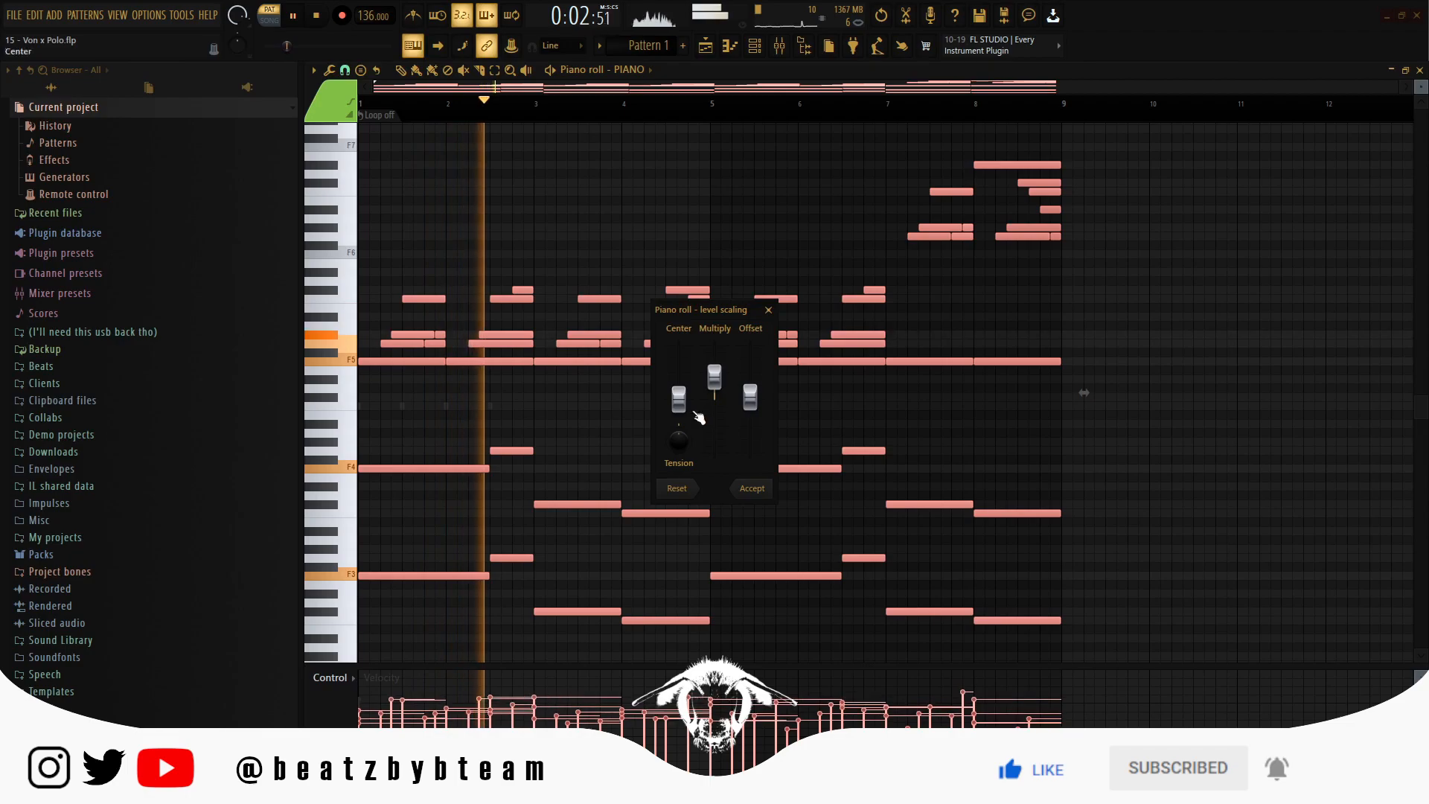
left_click_drag(679, 440, 678, 443)
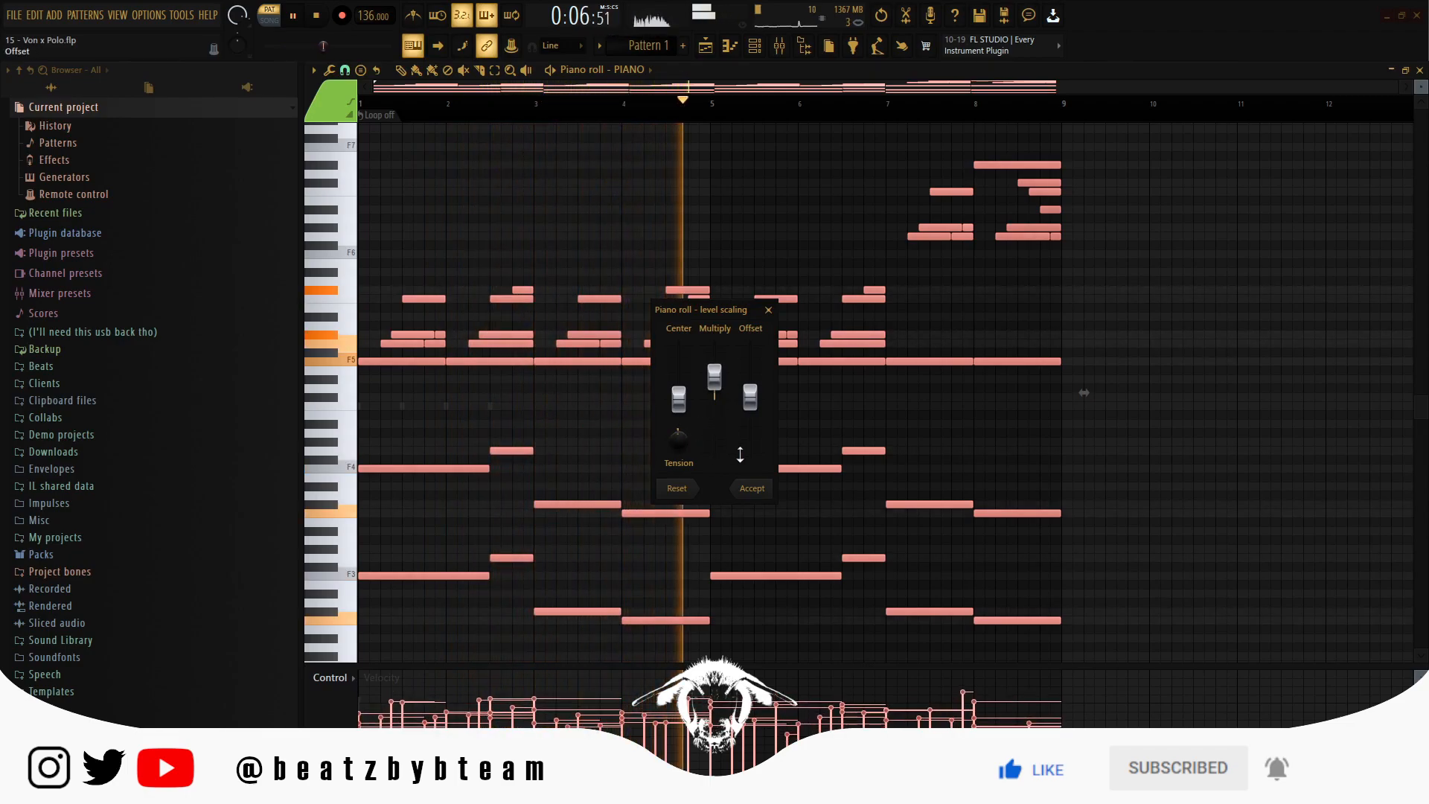
left_click(753, 489)
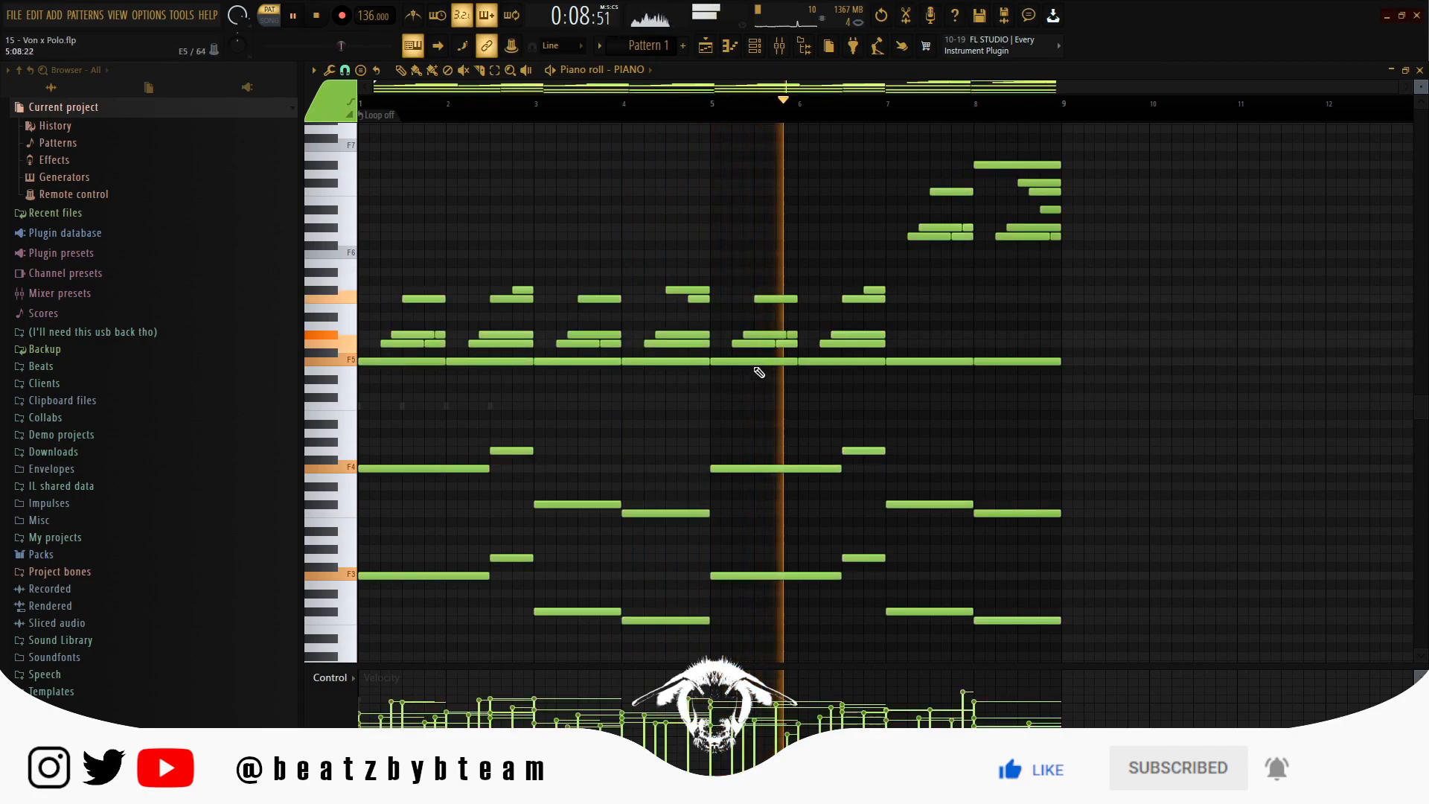
left_click_drag(918, 343, 640, 346)
key("space")
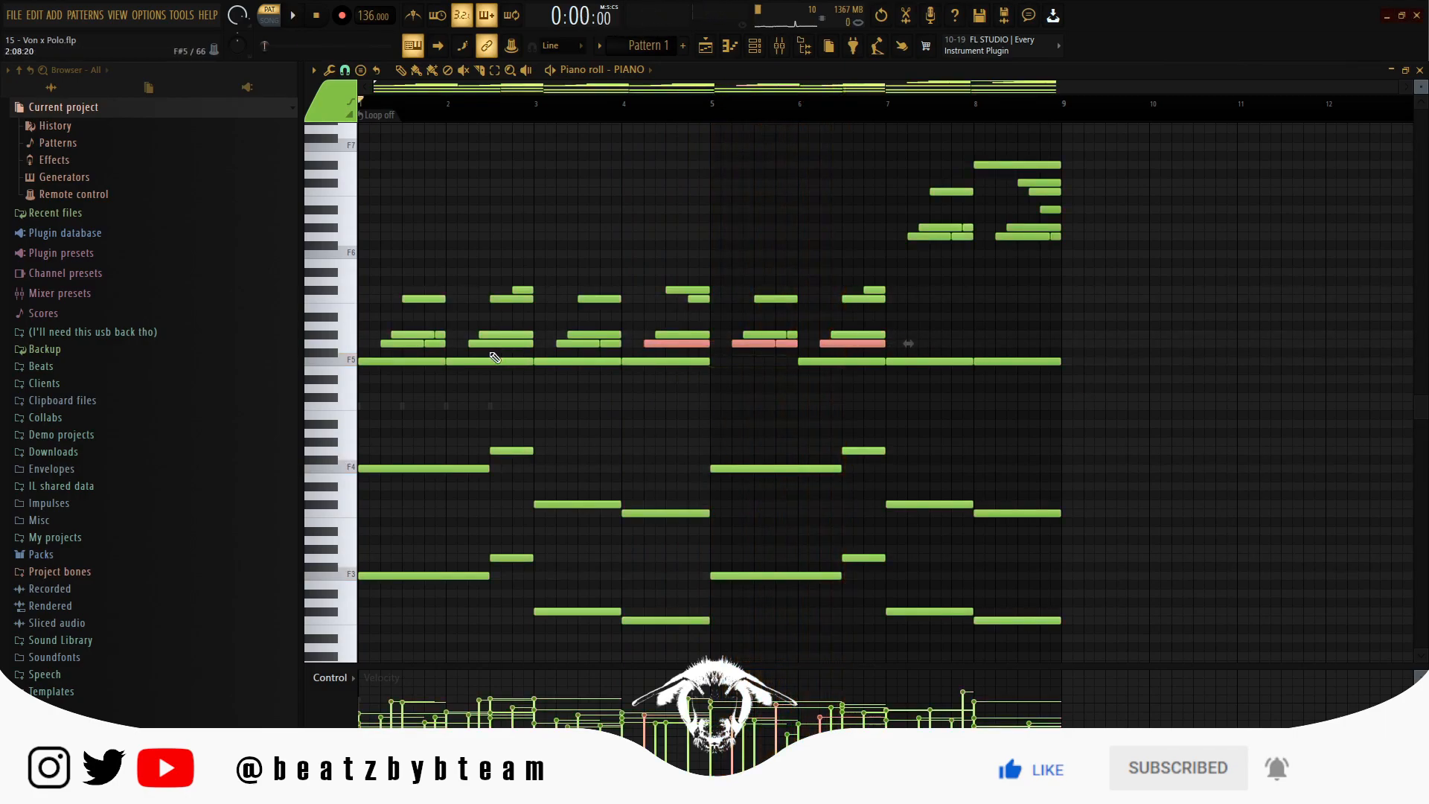
left_click_drag(800, 376, 1075, 383)
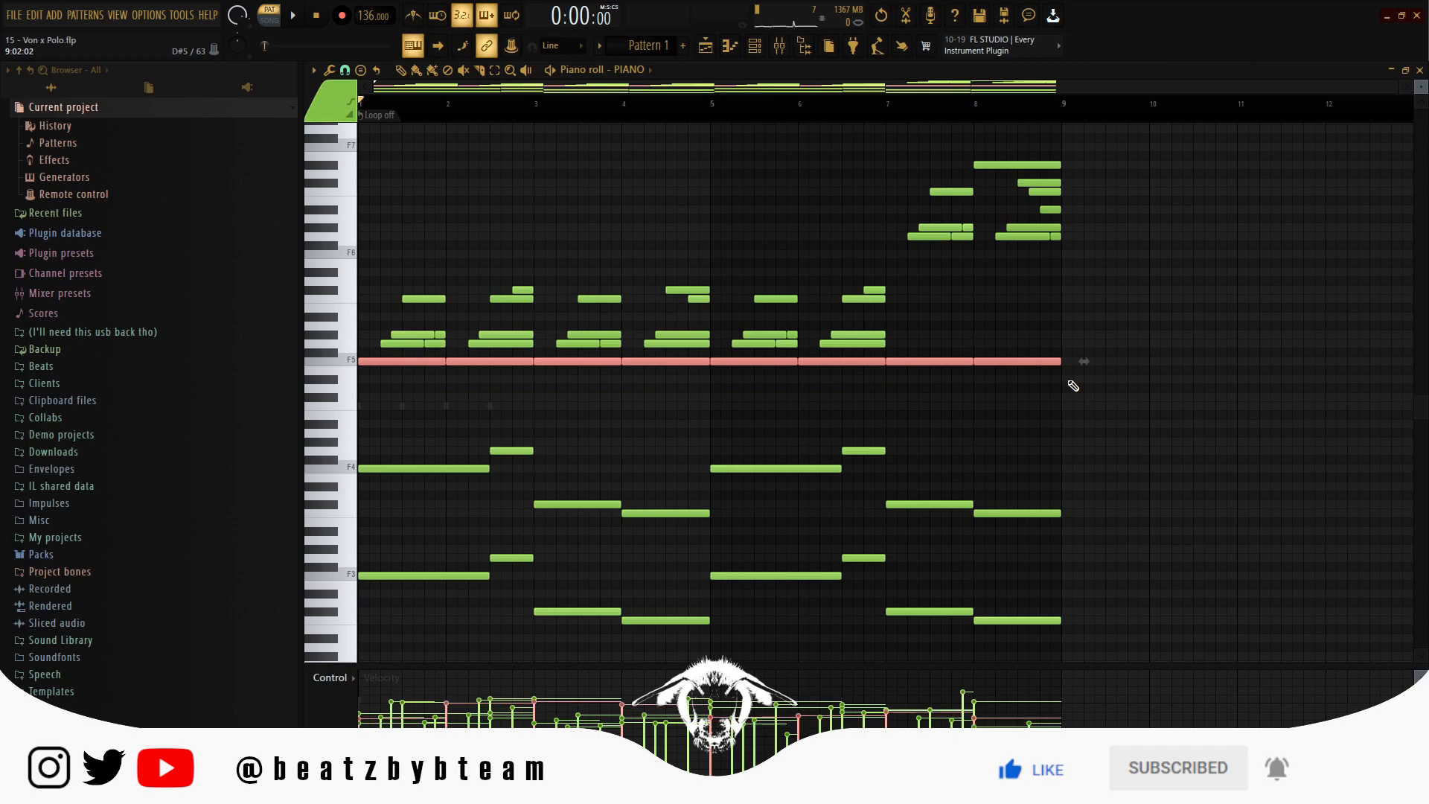
left_click(590, 234)
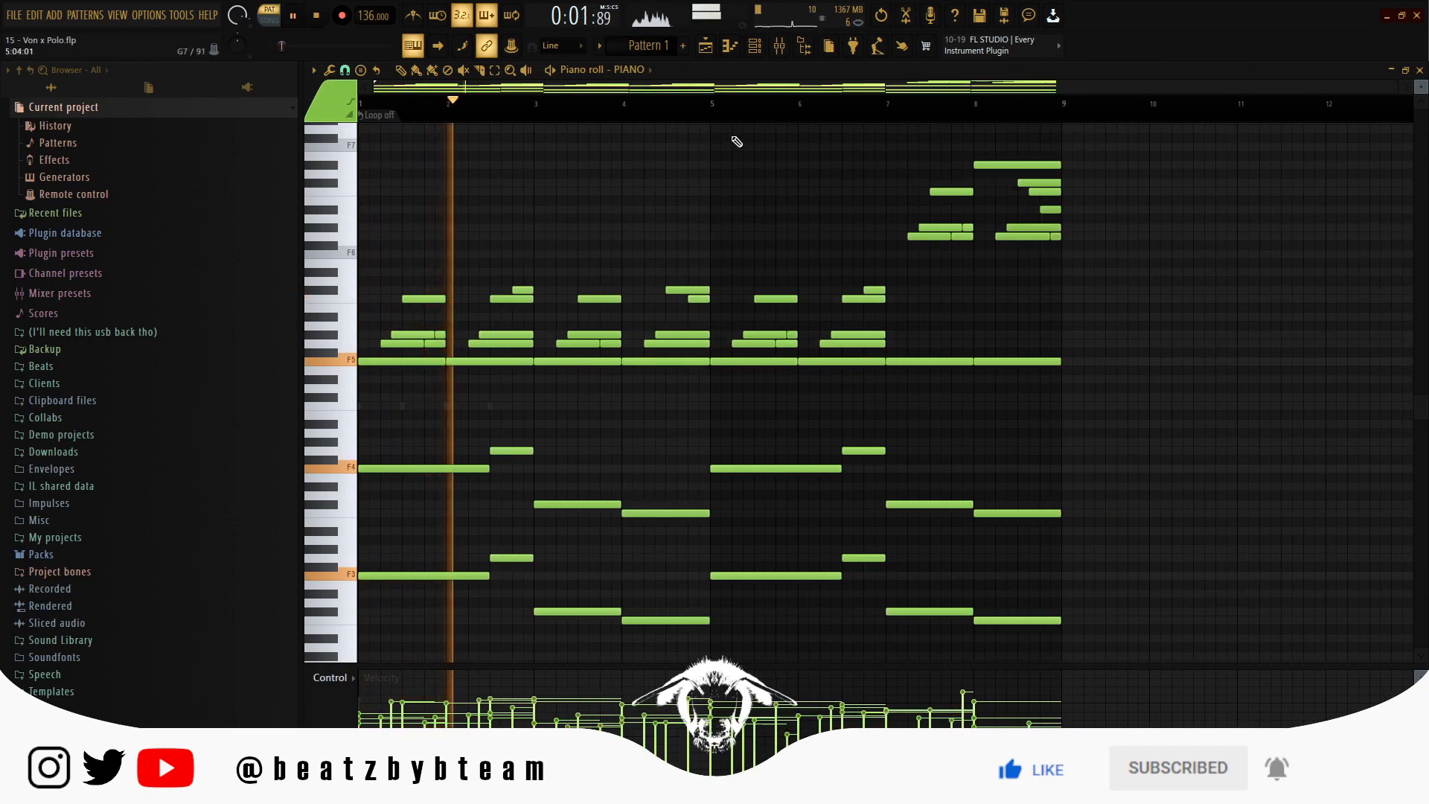
Copy the piano notes from the PIANO channel into the PAD channel and open PAD's piano roll.
left_click_drag(1057, 658, 405, 536)
left_click(564, 527)
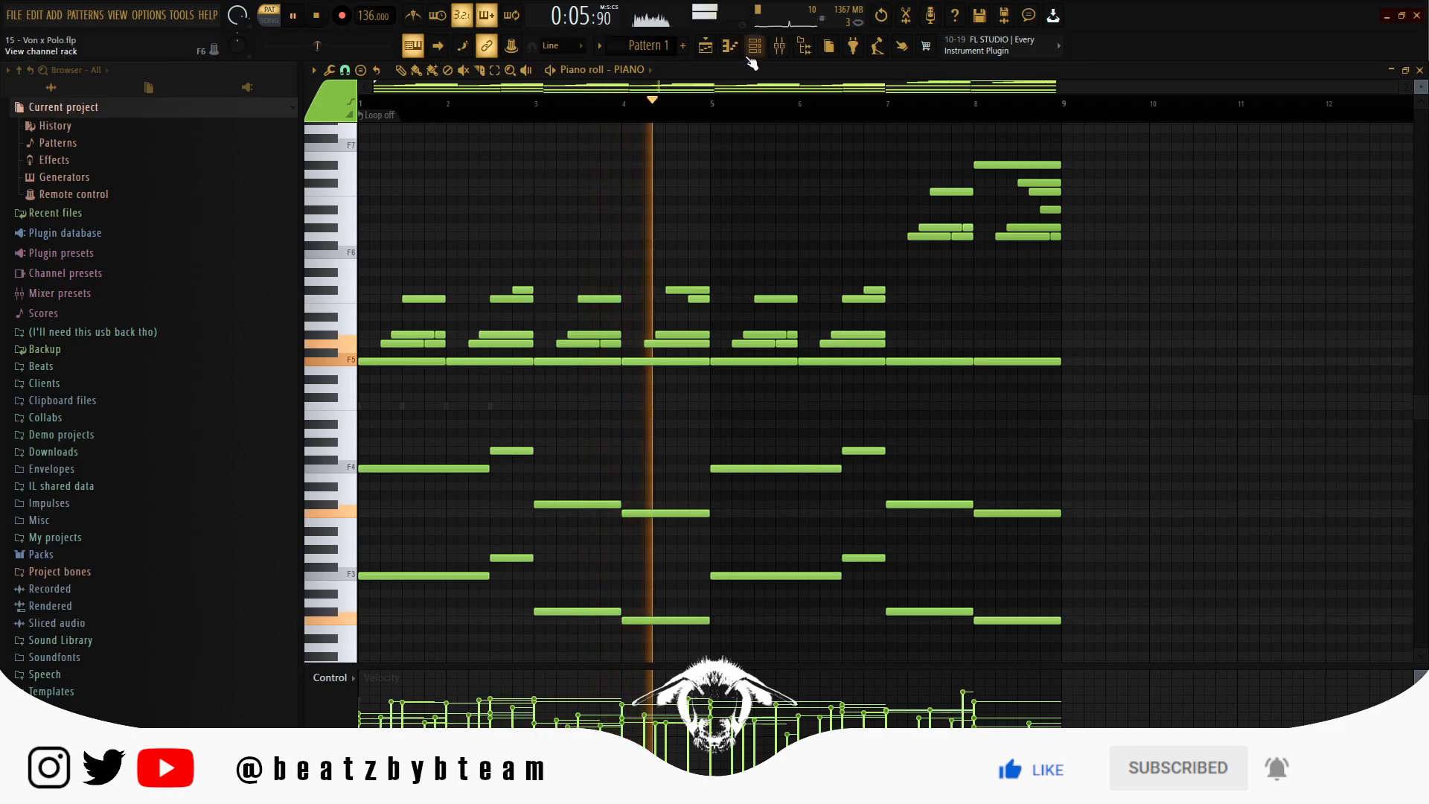
key("F6")
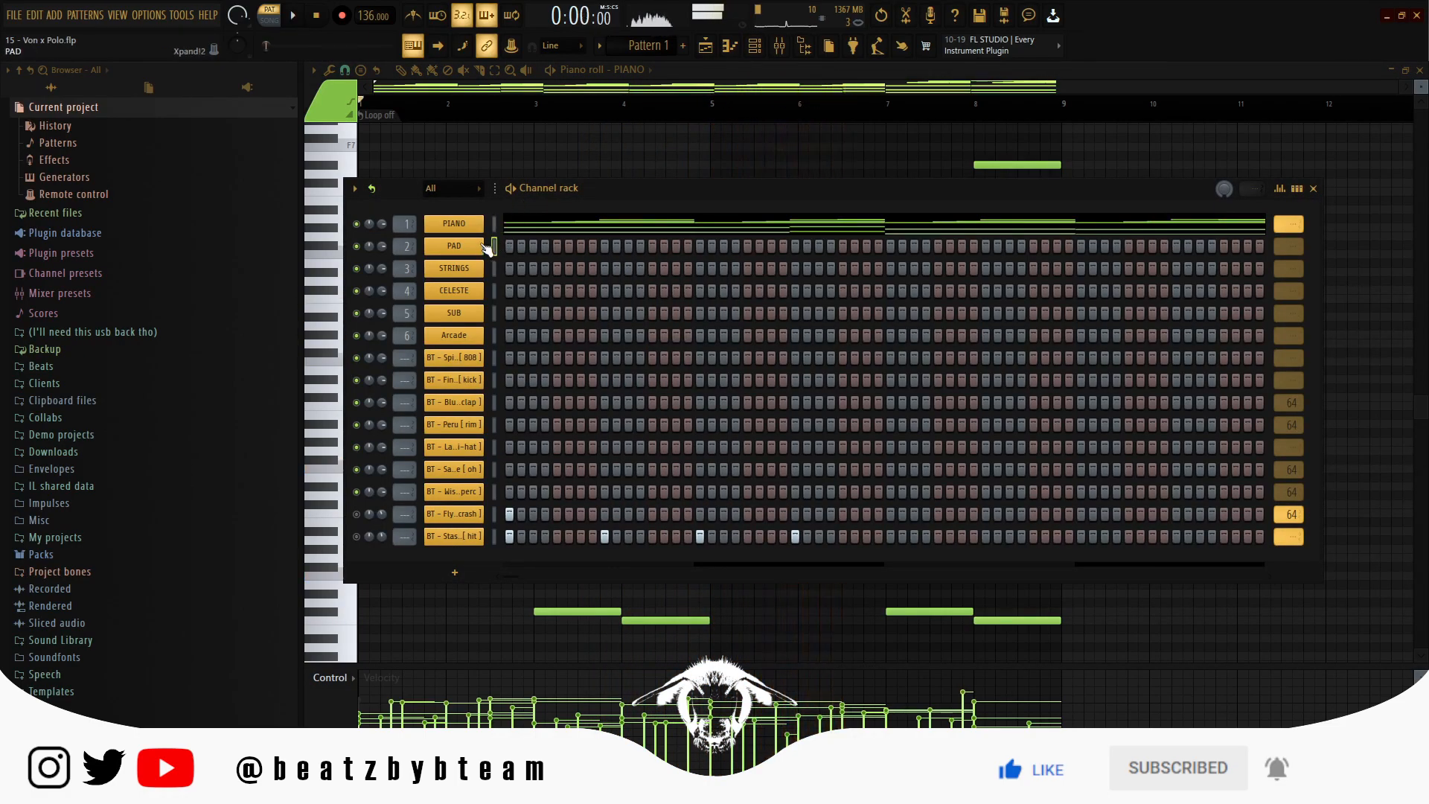
right_click(486, 247)
left_click(492, 227)
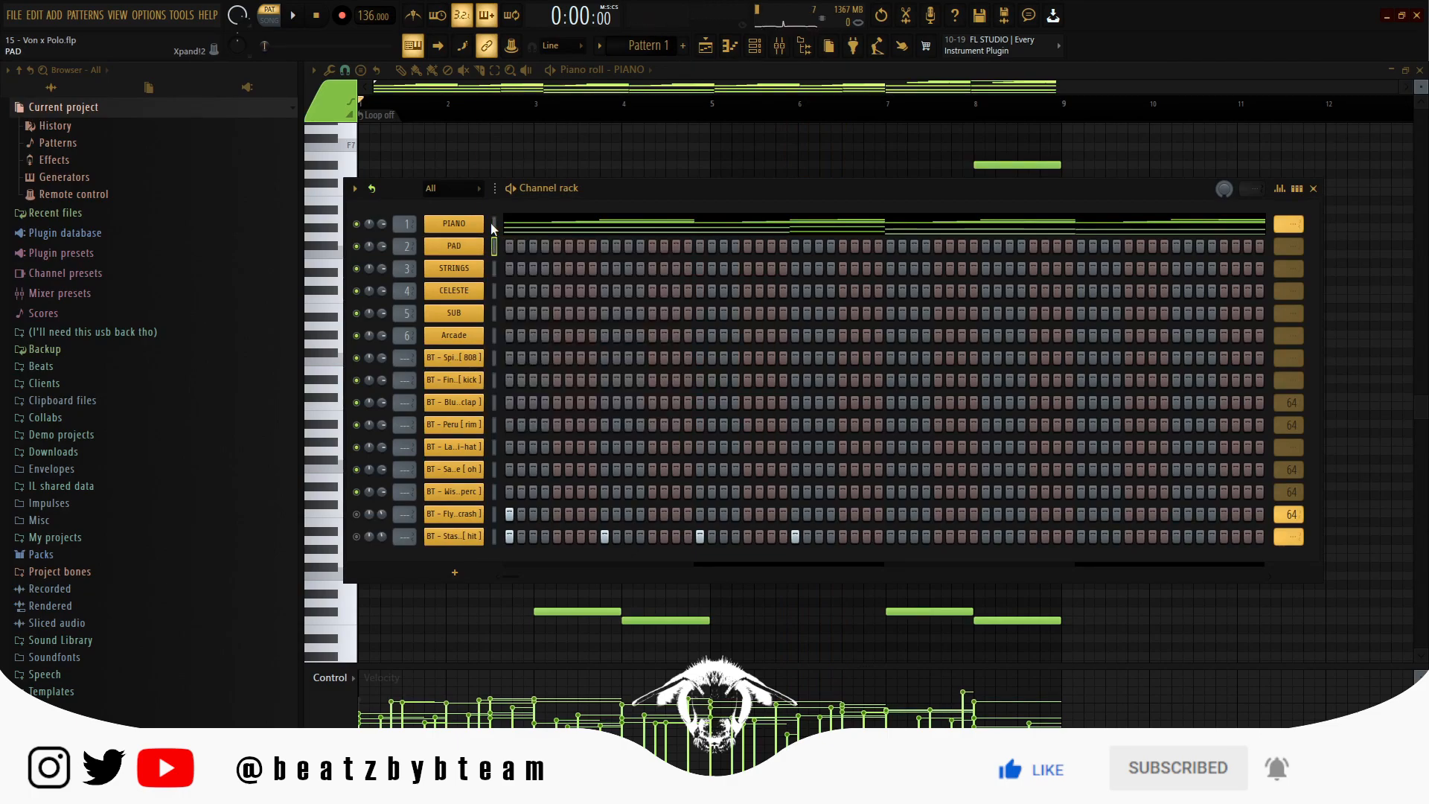
key("ctrl+v")
left_click(606, 246)
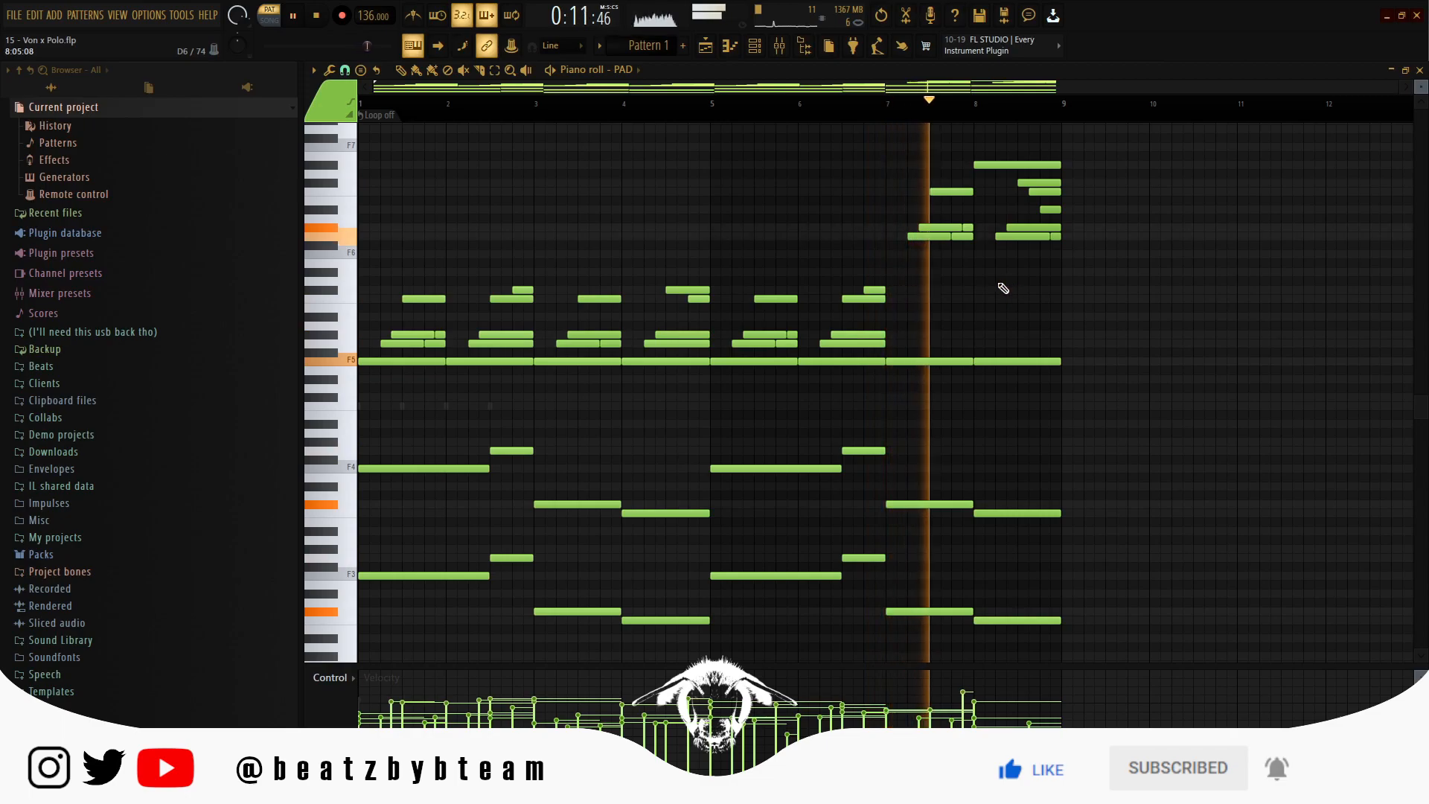
Transpose the PAD channel's high melody notes in bars 7 and 8 down one octave.
key("space")
left_click_drag(1109, 287, 917, 143, "ctrl")
key("ctrl+Down")
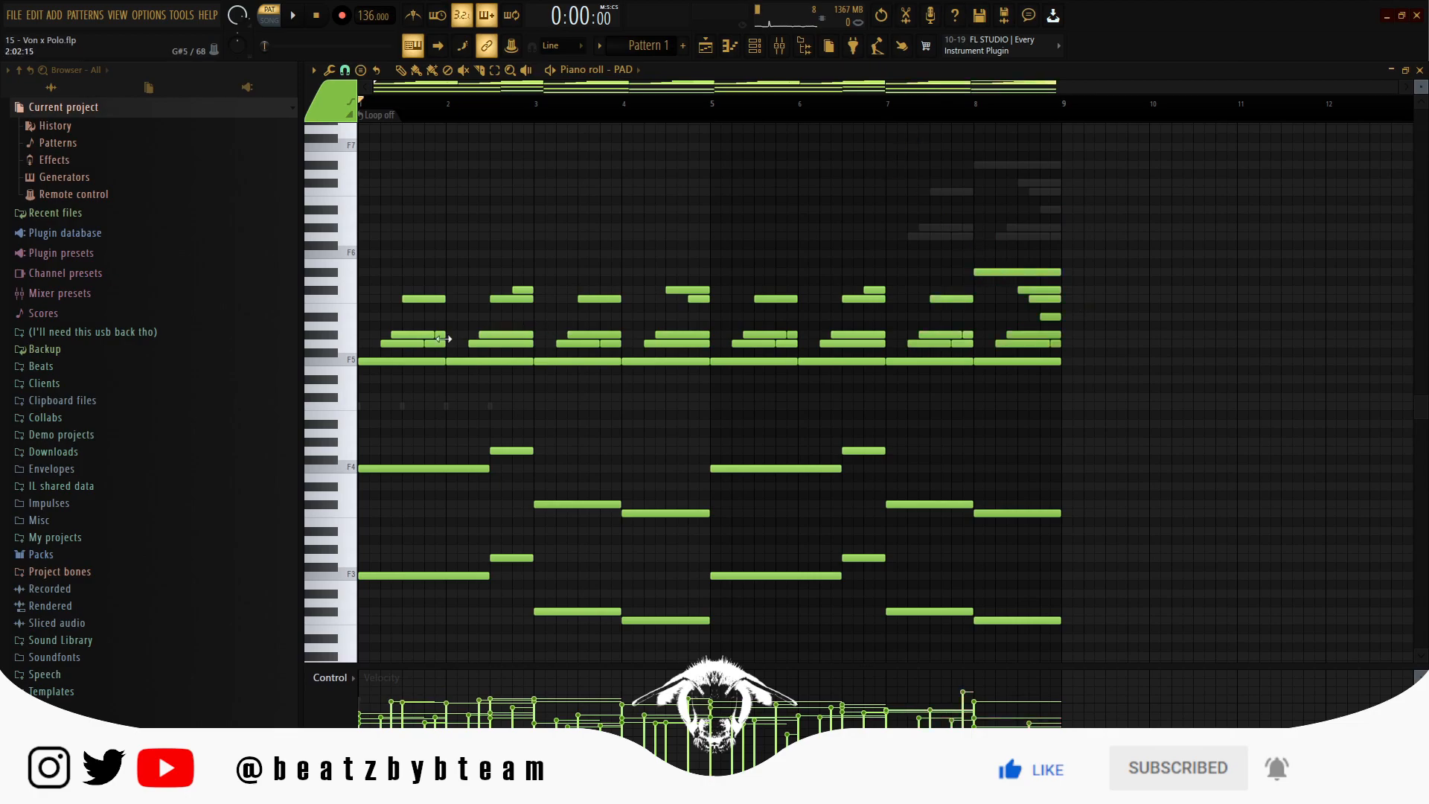
Delete the pad's repeated G5 and G#5 notes, and copy the C#6–C6 figure from bar 4 to bar 8.
left_click_drag(322, 328, 313, 344, "ctrl")
key("Delete")
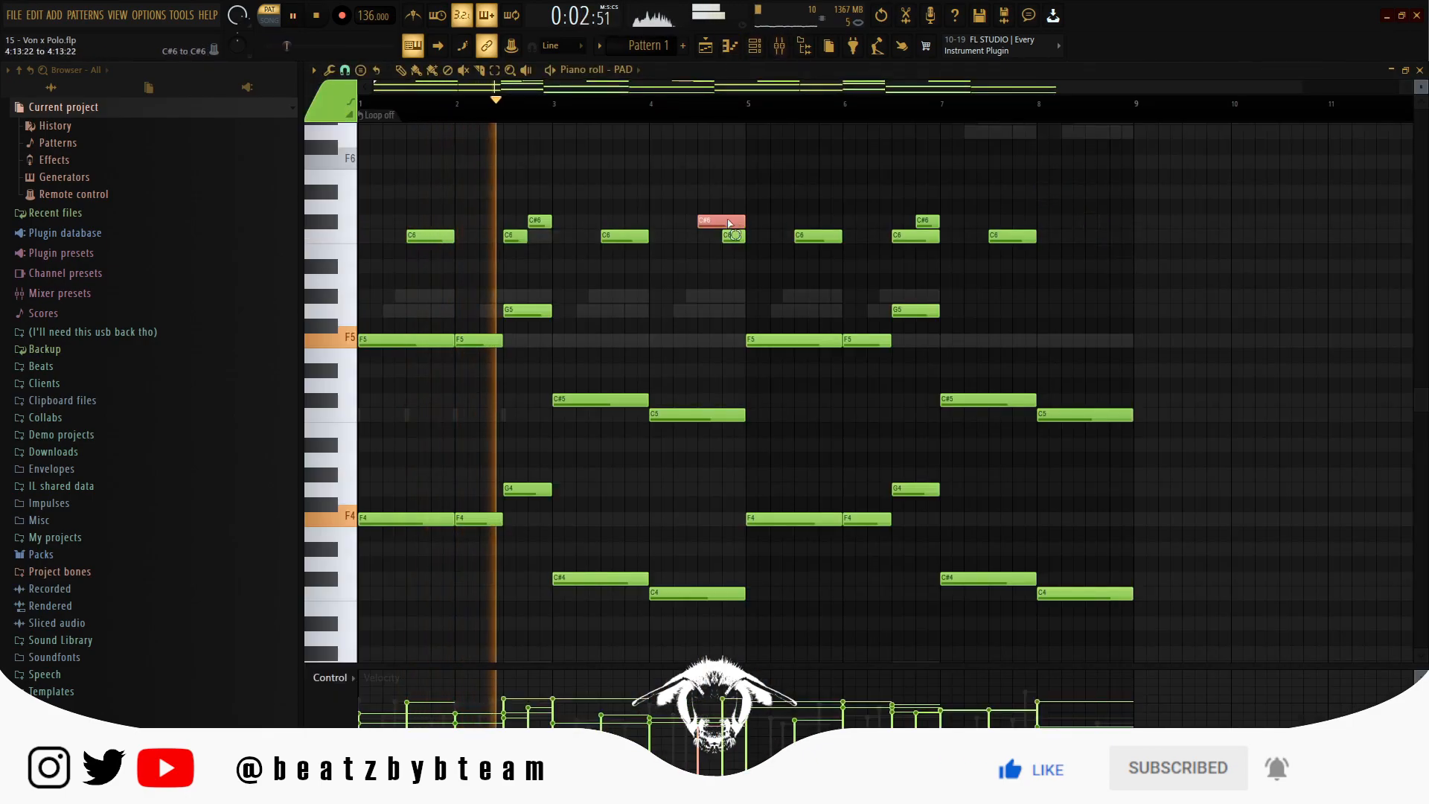
left_click_drag(730, 223, 1117, 236)
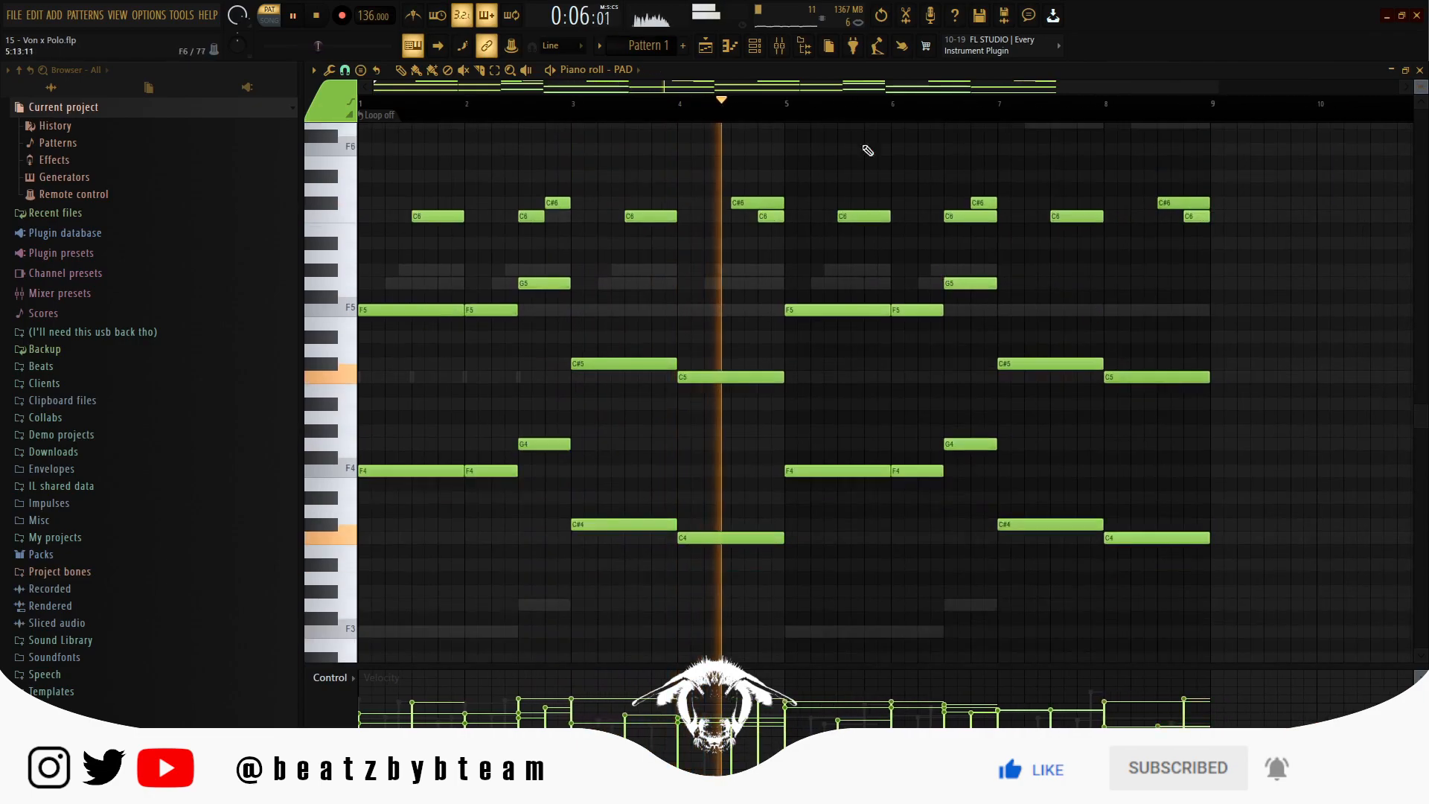
Lower the PAD mixer track's volume to about -12.9 dB and bring back the channel rack.
key("F9")
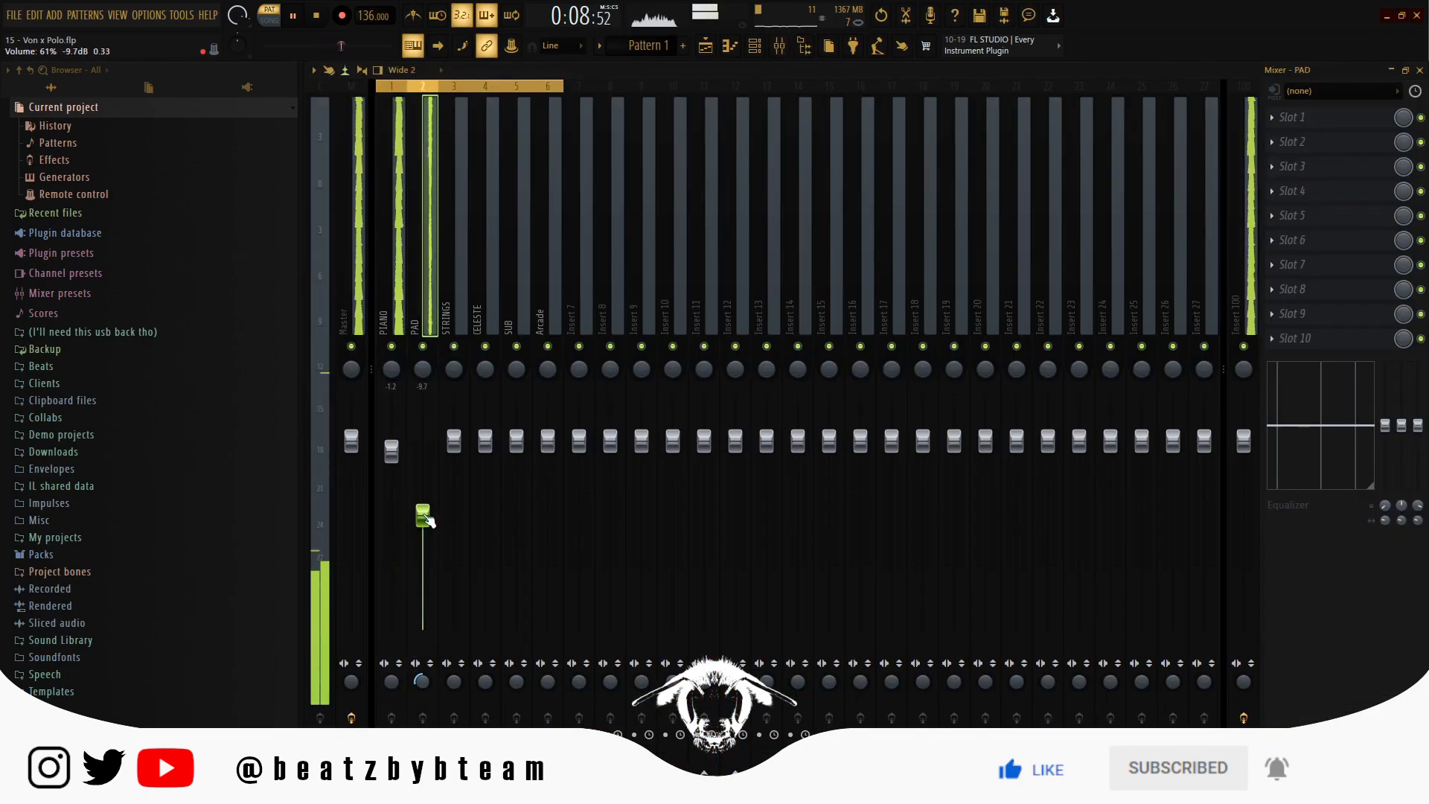
left_click(756, 48)
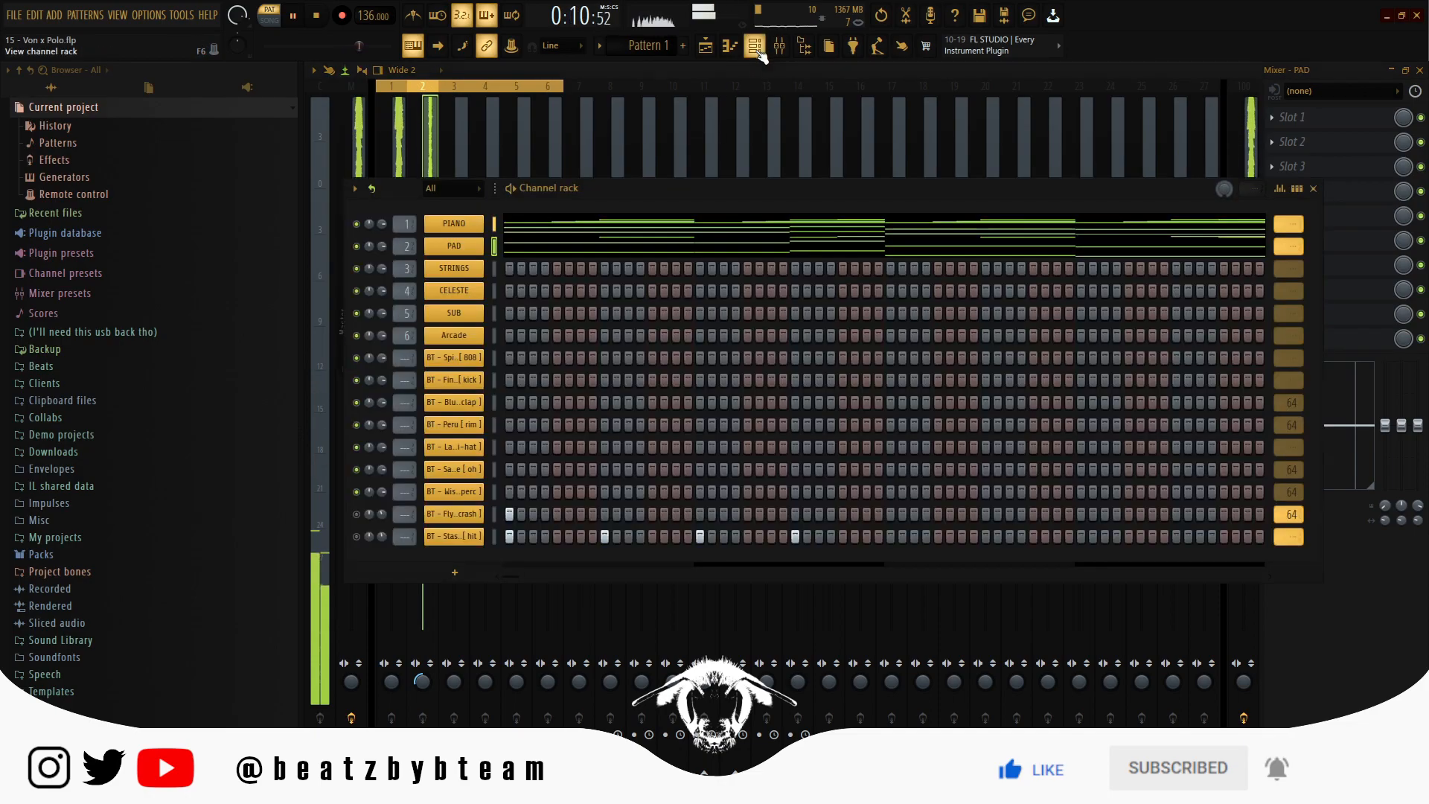
Write an eight-bar melody line in the STRINGS channel's piano roll and return to the channel rack.
right_click(474, 270)
left_click(505, 274)
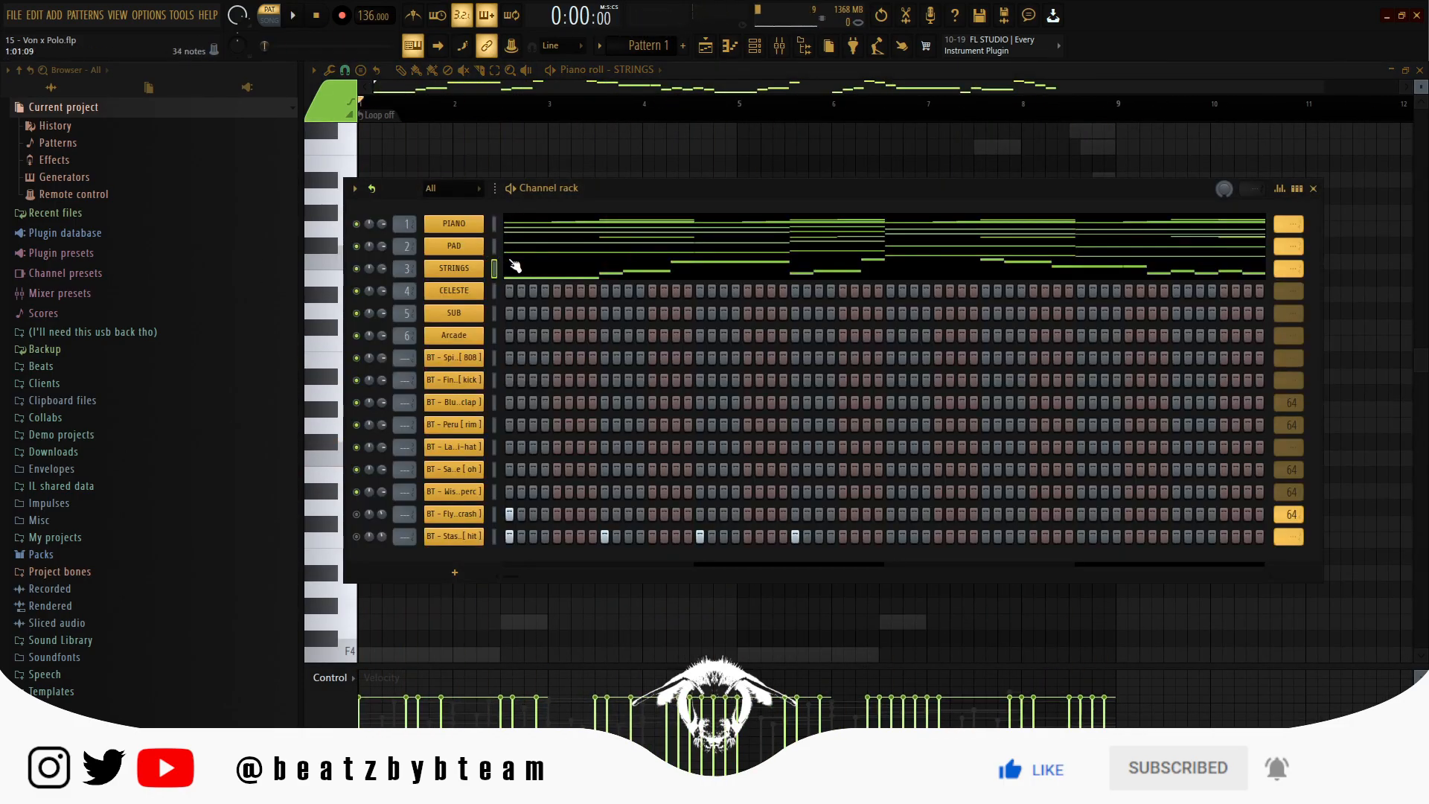
left_click(511, 262)
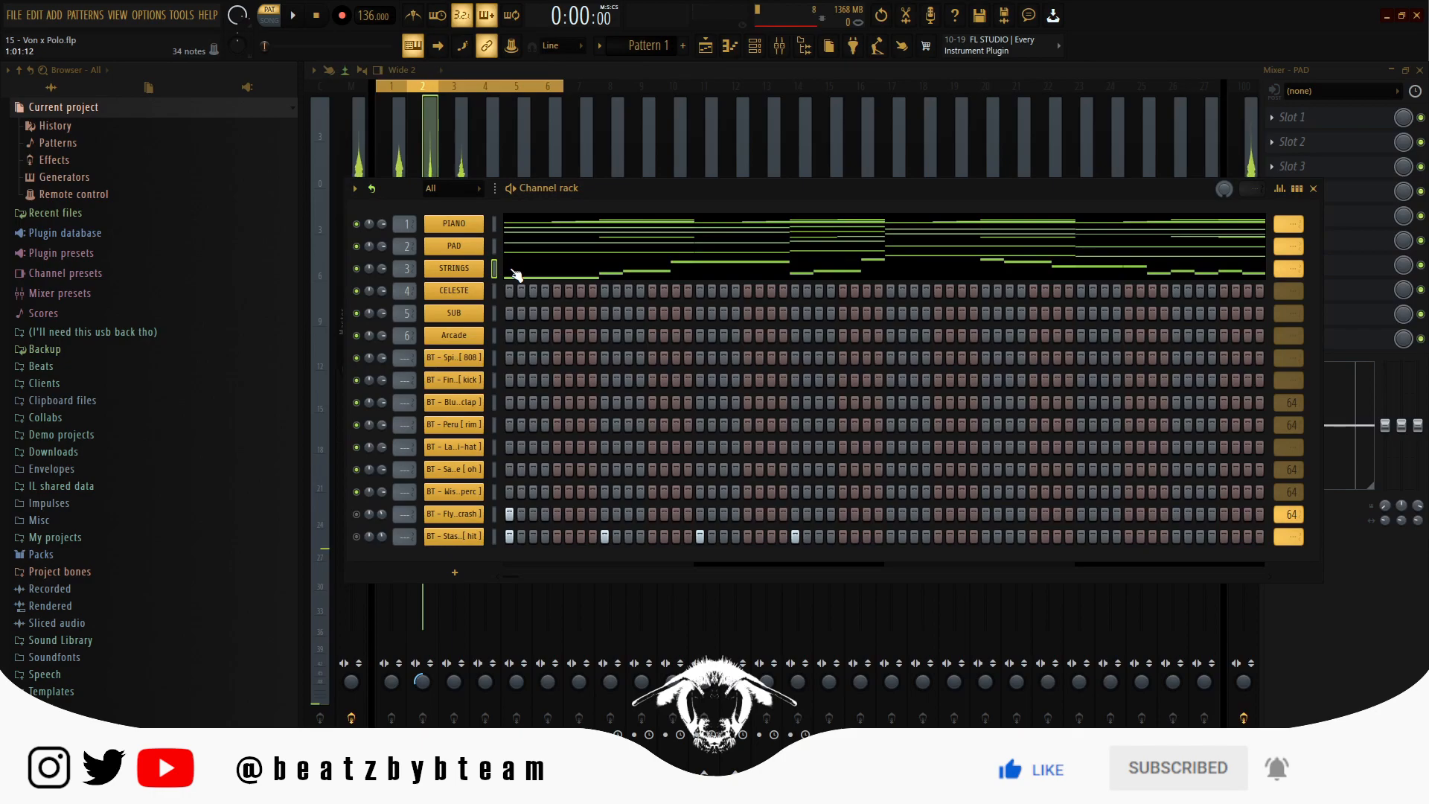
left_click(511, 269)
left_click(754, 47)
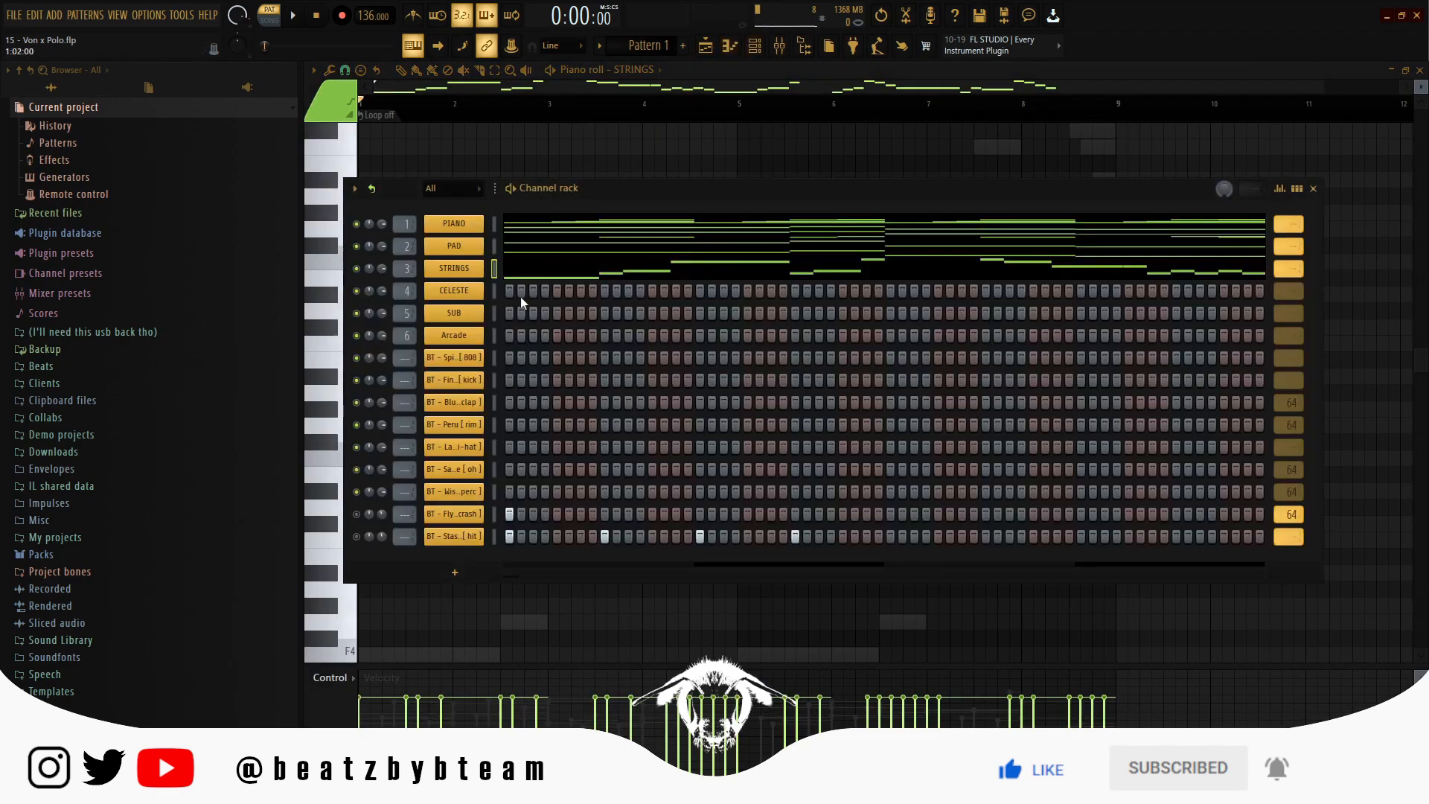
Open the CELESTE channel's empty piano roll at the high octaves.
right_click(473, 295)
left_click(514, 296)
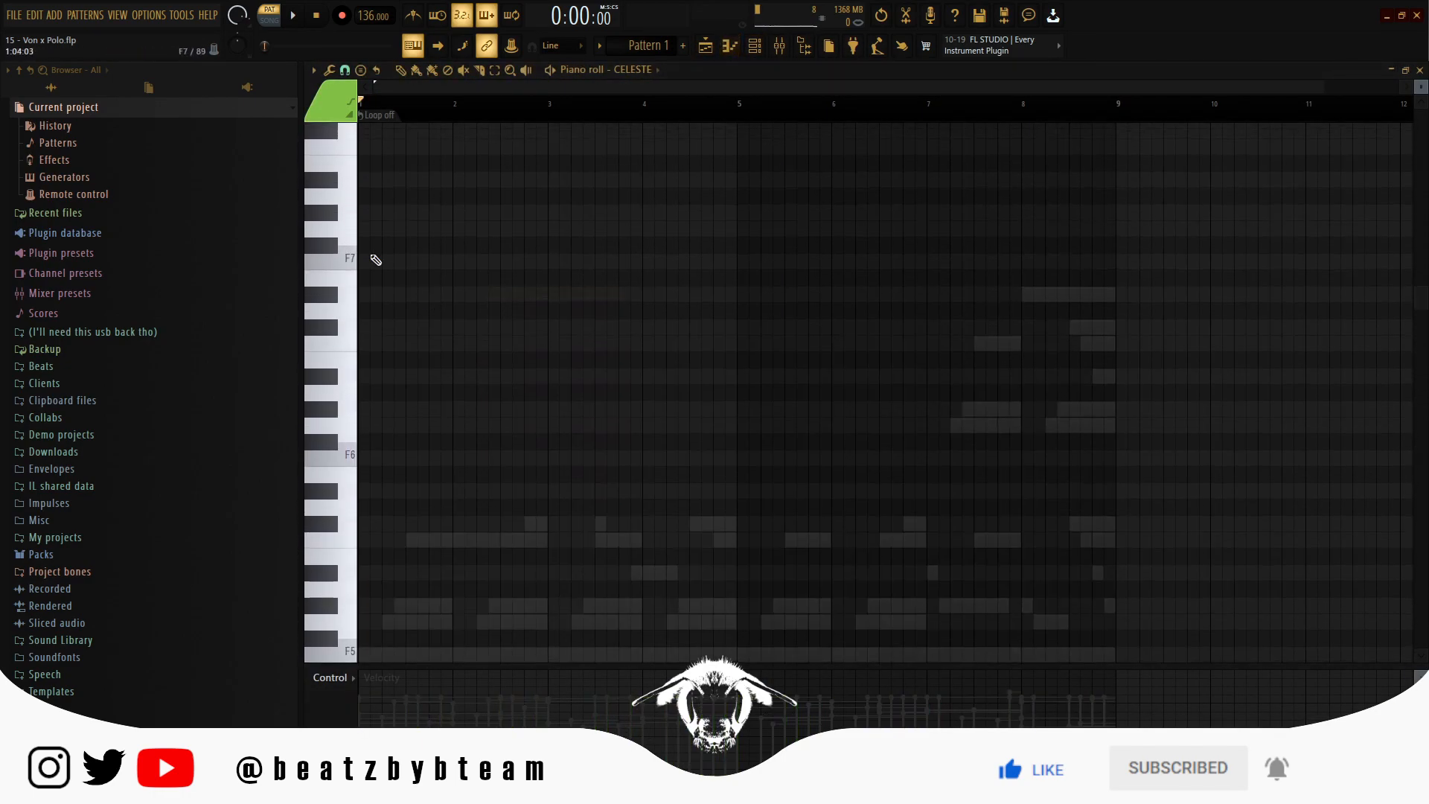
scroll(353, 208, "up", 3)
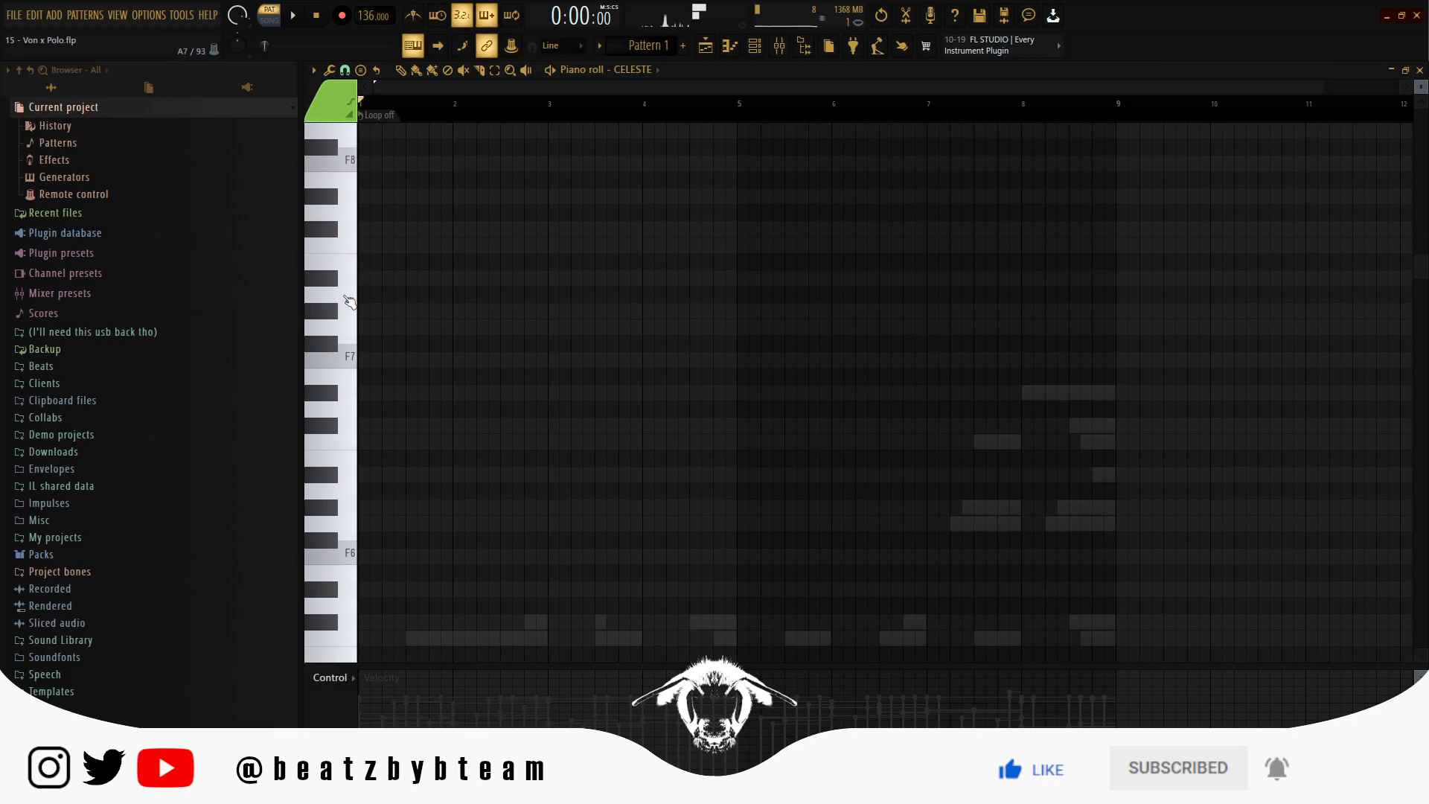
scroll(447, 203, "up", 2)
key("space")
left_click(409, 214)
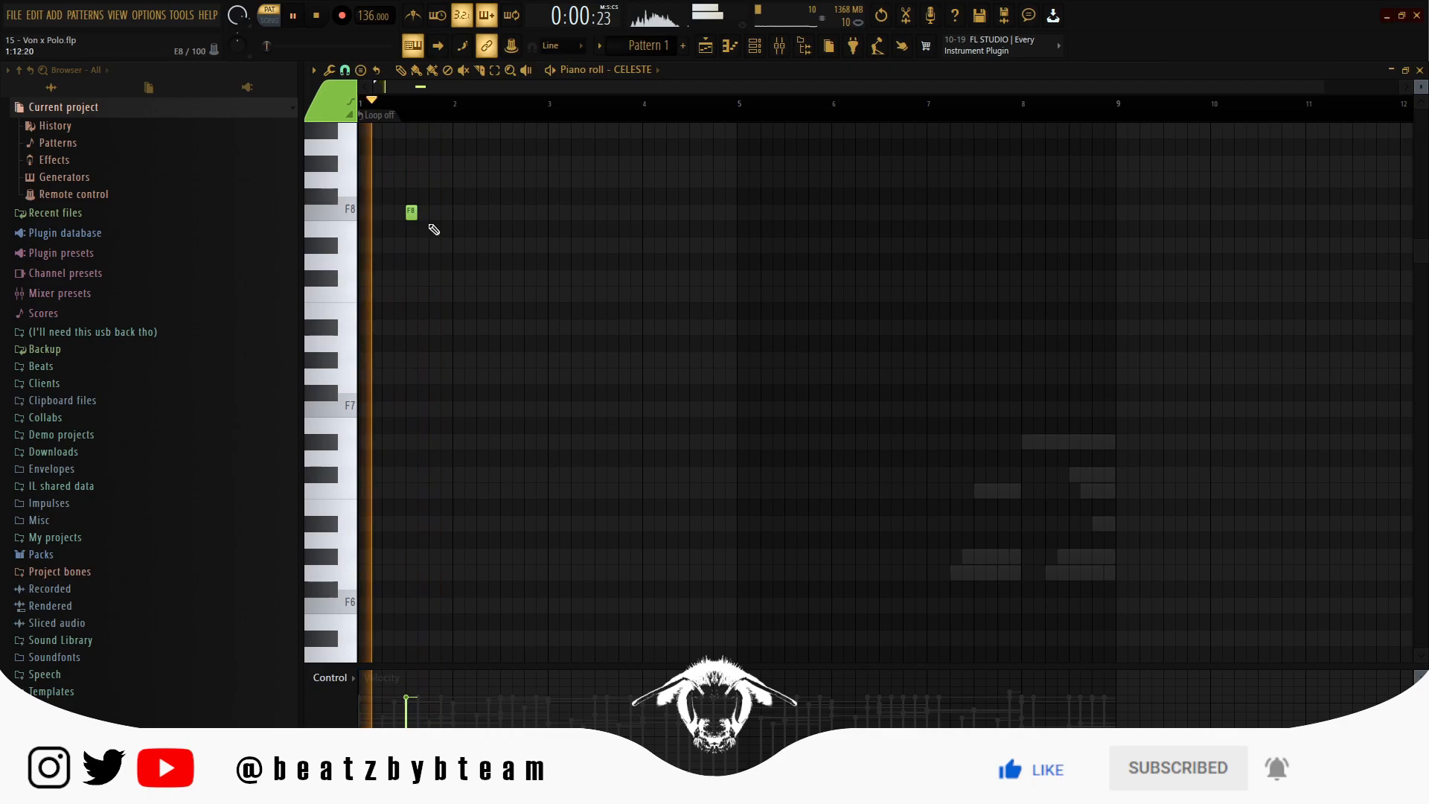
left_click(434, 160)
scroll(476, 238, "up", 3)
left_click(507, 181)
left_click(540, 199)
right_click(541, 200)
right_click(505, 182)
right_click(434, 261)
right_click(411, 310)
key("space")
key("space")
left_click(410, 261)
left_click(421, 278)
right_click(421, 277)
right_click(411, 261)
left_click(409, 179)
left_click(422, 195)
right_click(411, 180)
right_click(422, 196)
key("space")
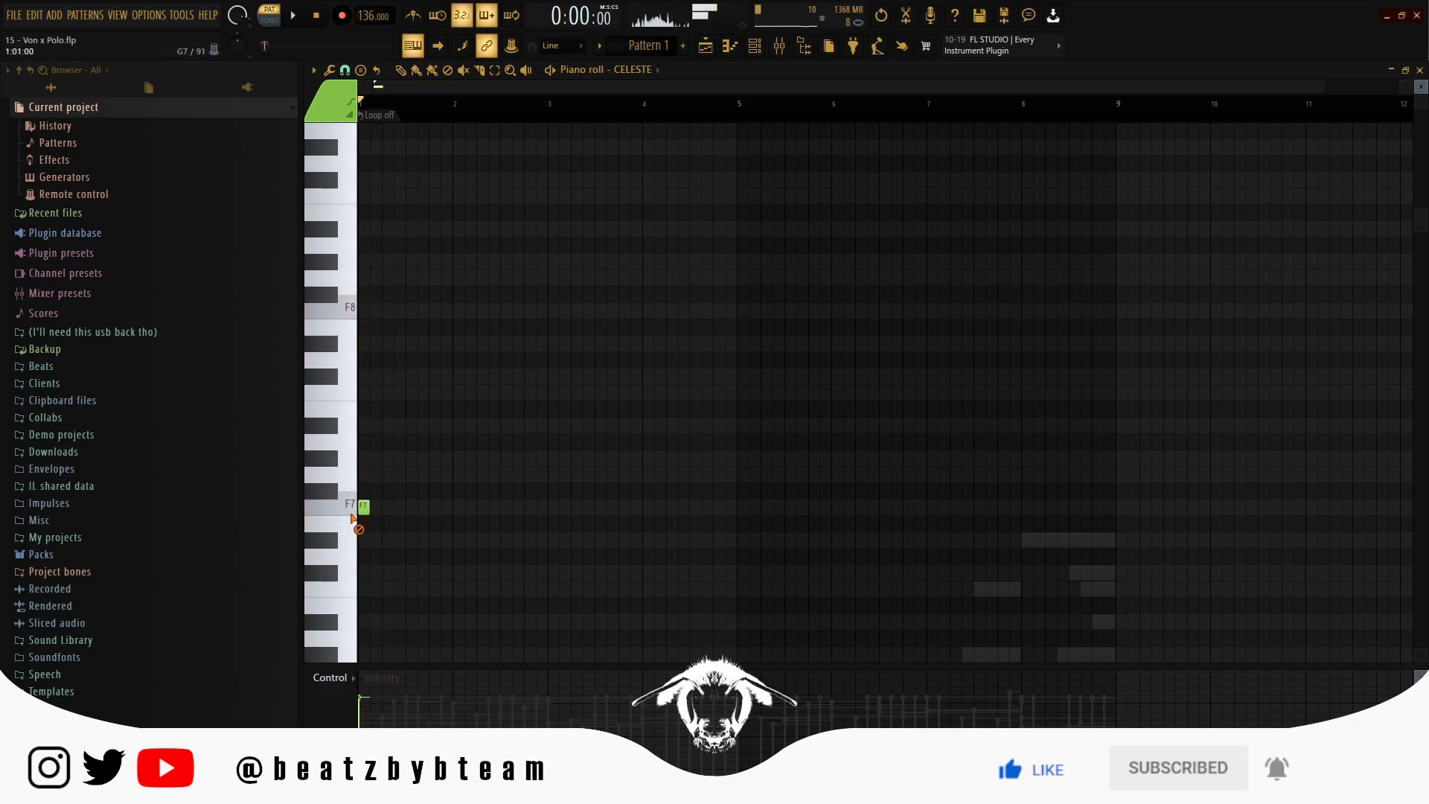
Place short celeste notes F5 in bar 1, C6 in bar 2, C#5 and G#5 in bar 3, C5 and F5 in bar 4.
scroll(424, 417, "down", 6)
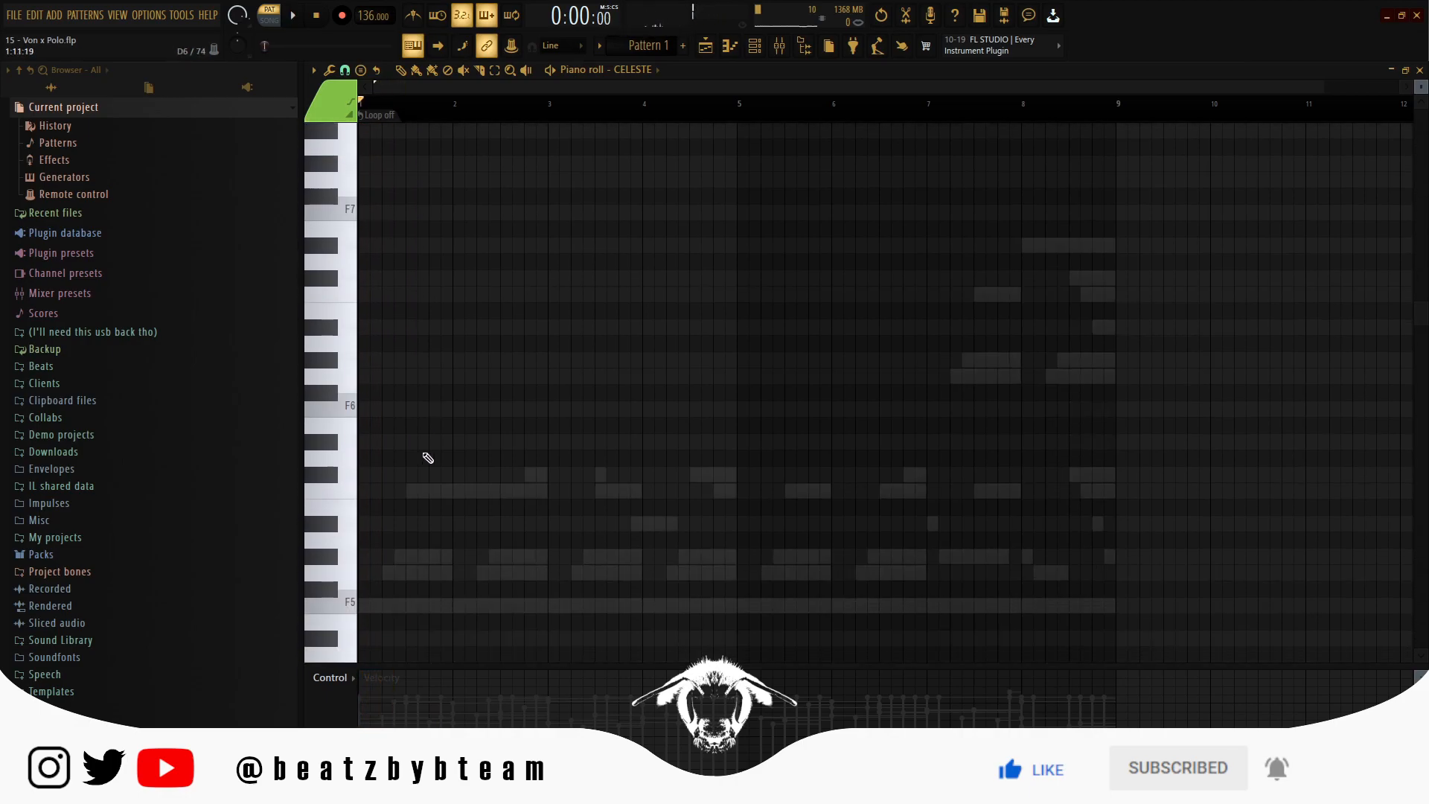
key("space")
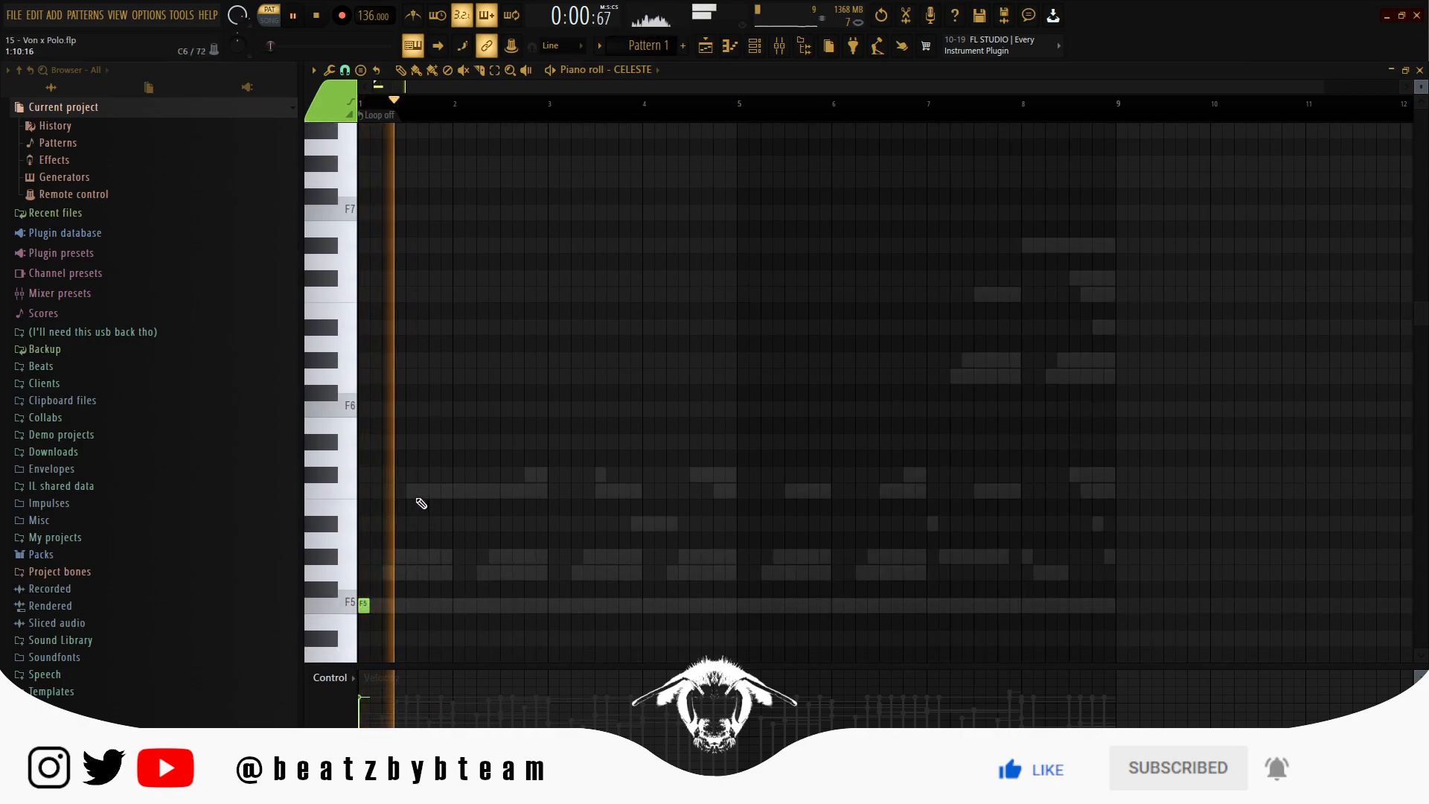
left_click(456, 491)
scroll(454, 493, "down", 2)
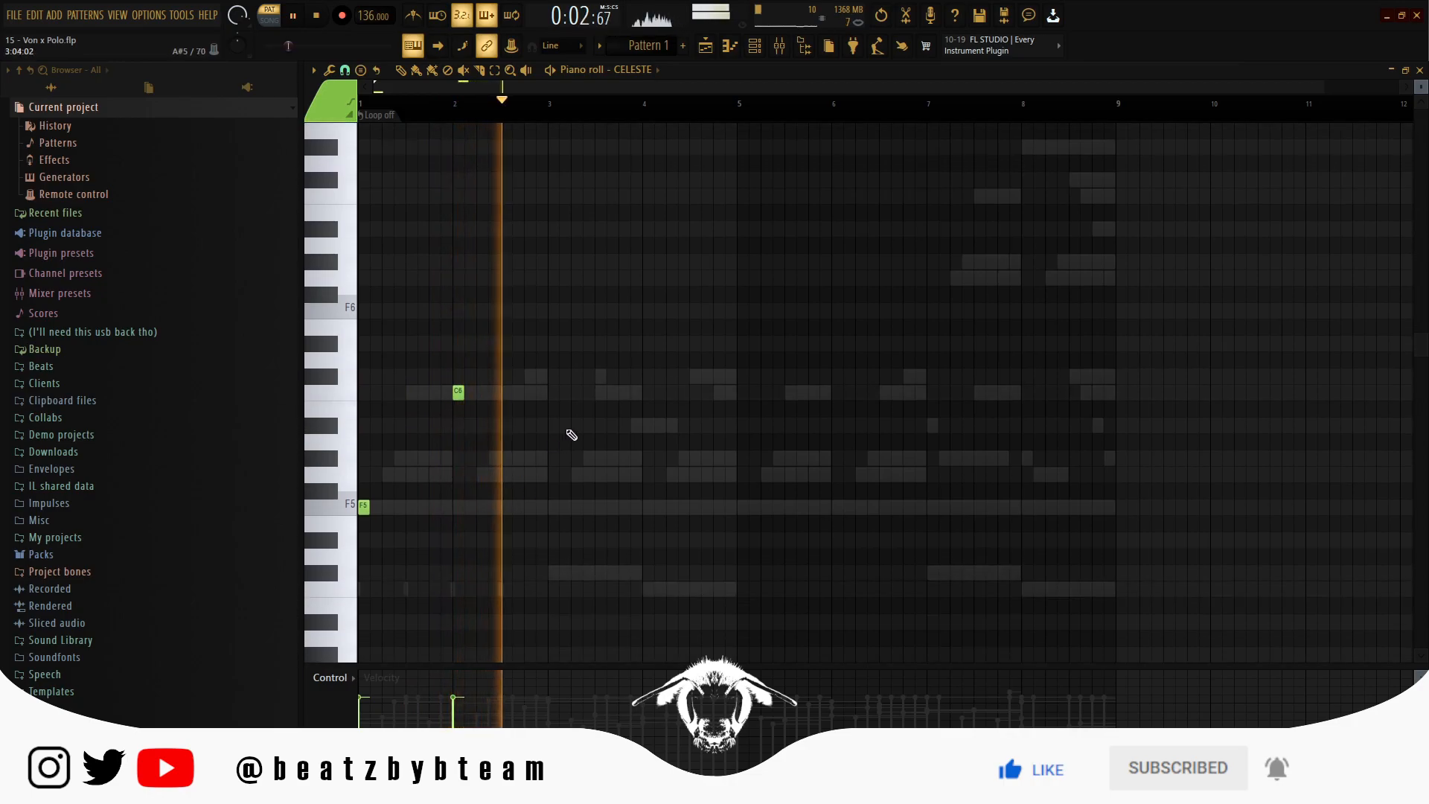
left_click(552, 574)
key("space")
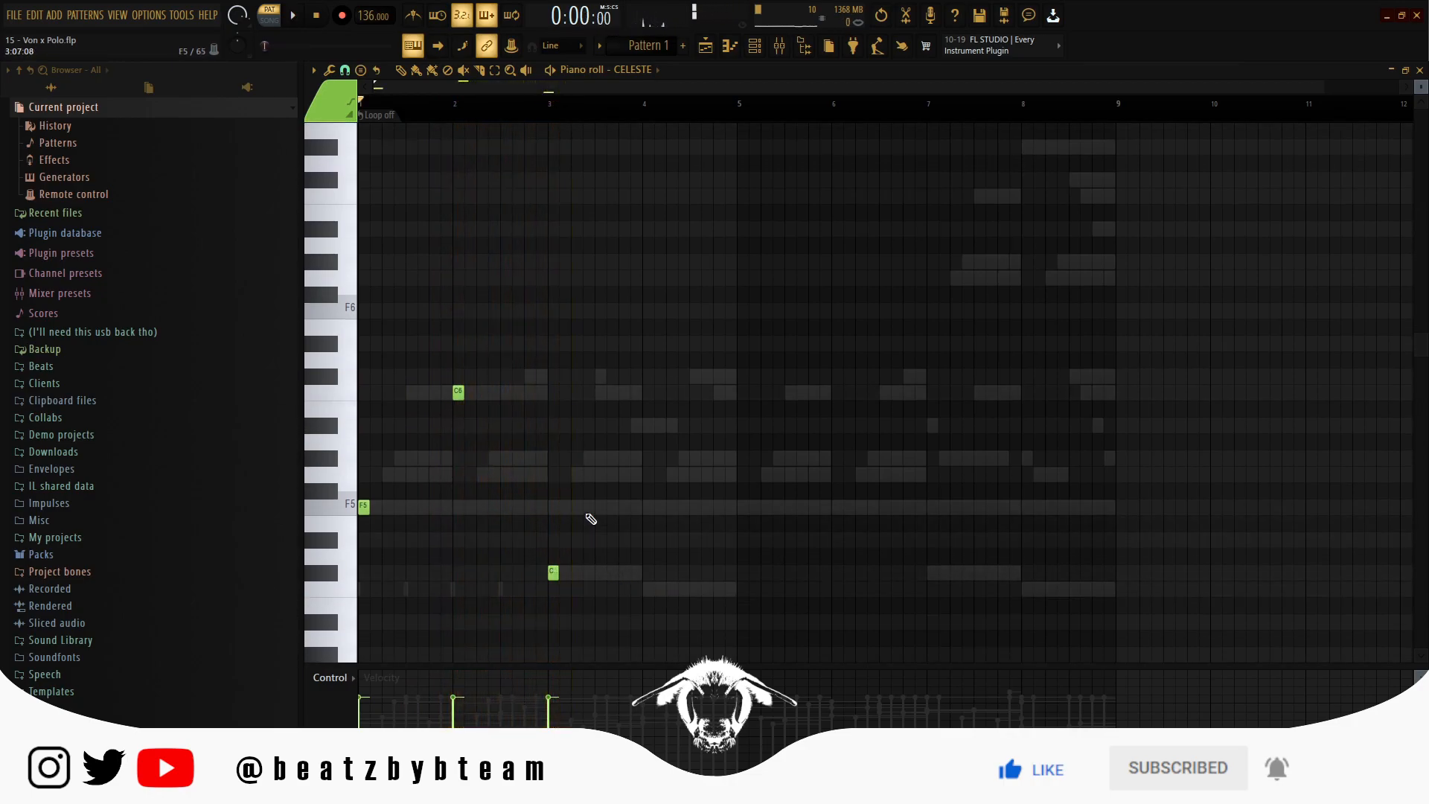
left_click_drag(611, 463, 623, 464)
key("space")
key("space")
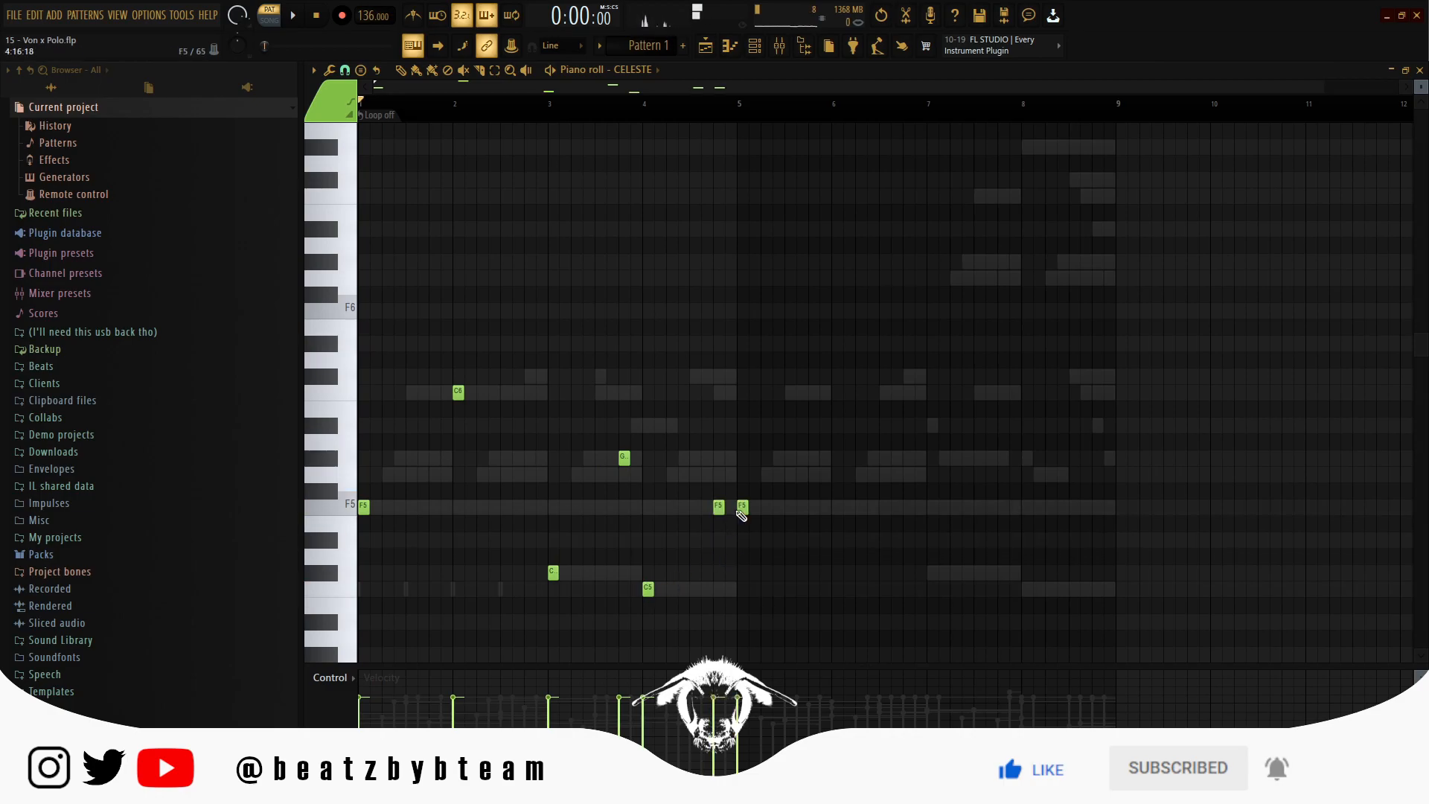
Apply quick legato to the celeste notes, transpose them up two octaves, and play the pattern.
key("ctrl+l")
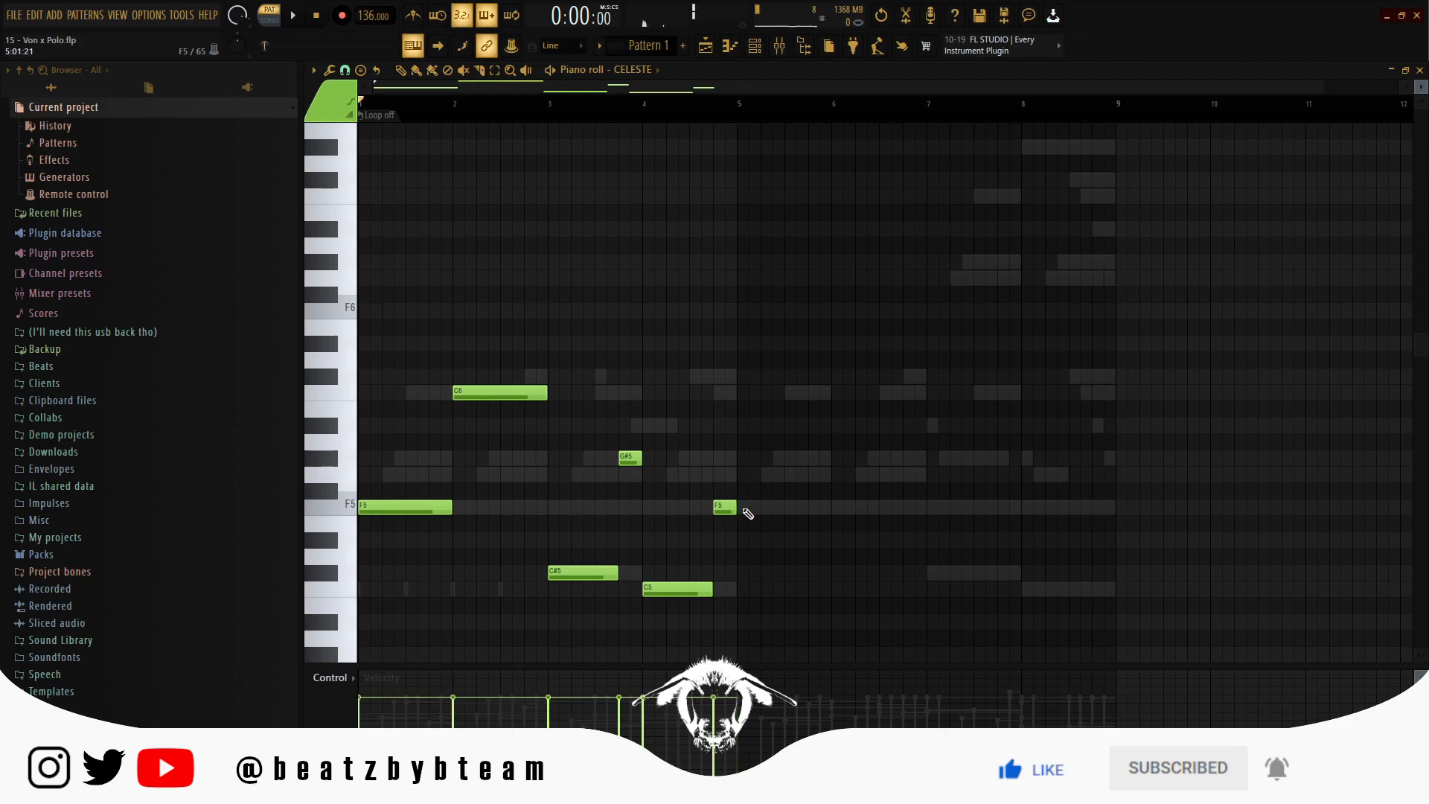
key("ctrl+Up")
key("ctrl+Up")
key("space")
scroll(746, 512, "up", 5)
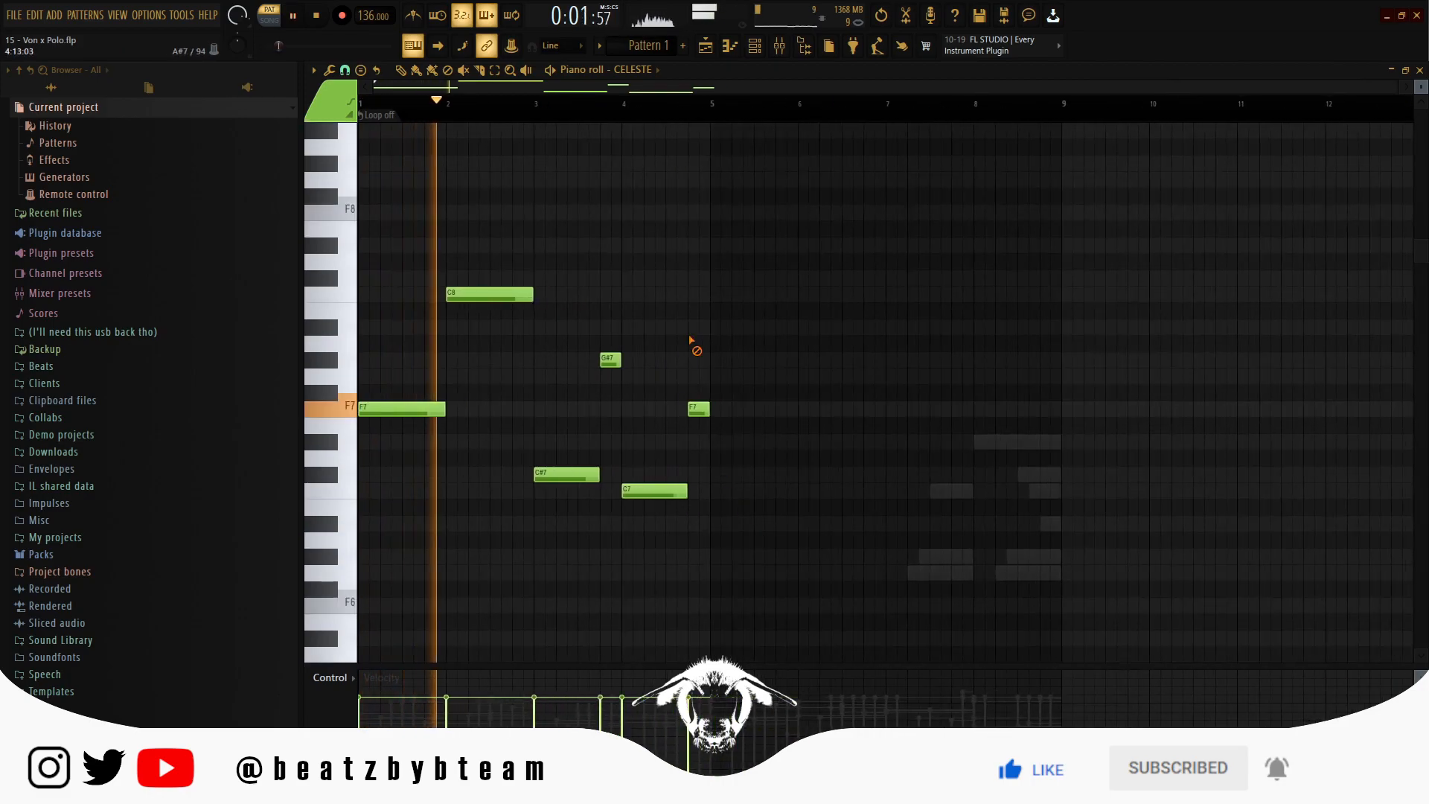
Duplicate the four-bar celeste phrase into bars 5 to 8 and add a D#8 note near the end of bar 6.
key("ctrl+b")
key("ctrl+d")
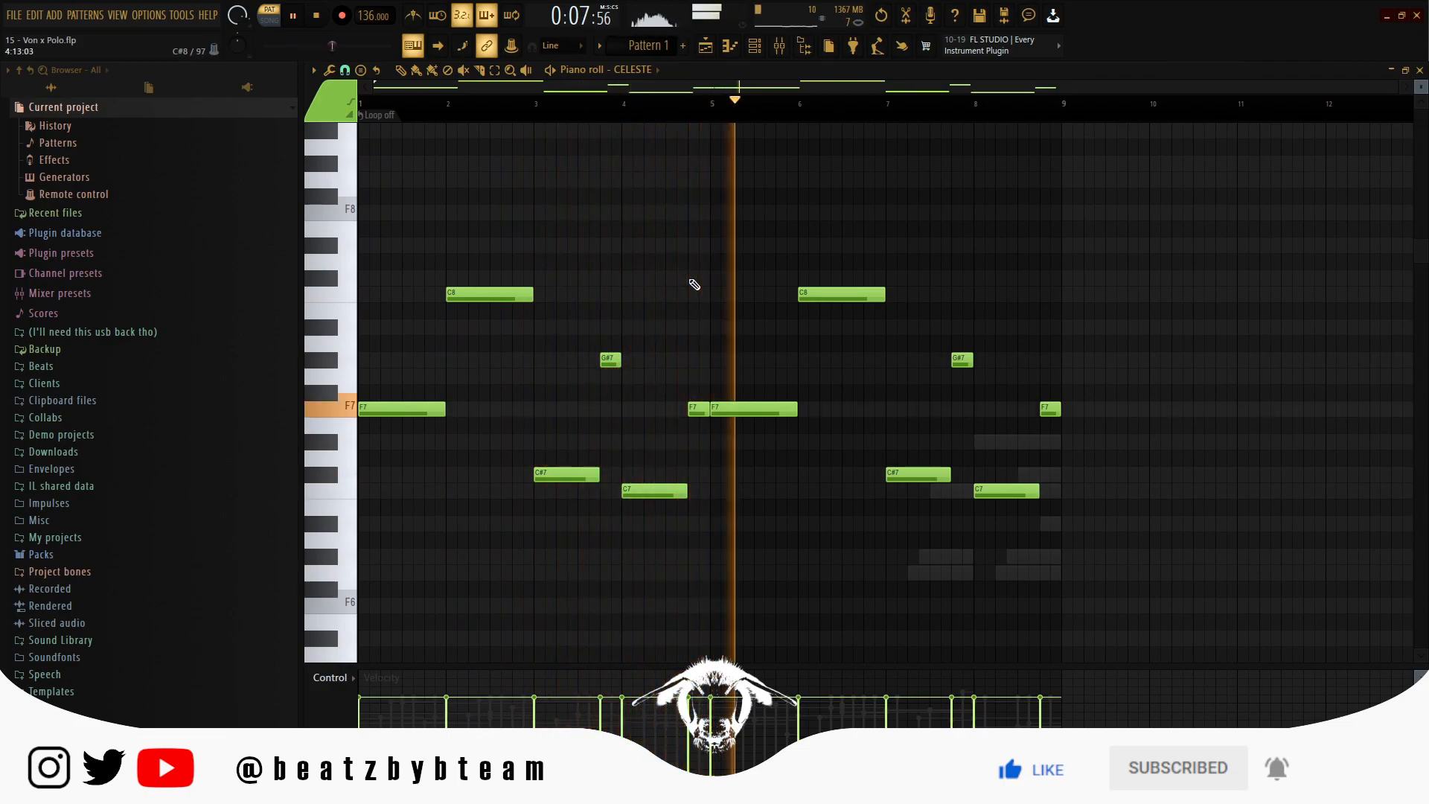
left_click(867, 244)
key("space")
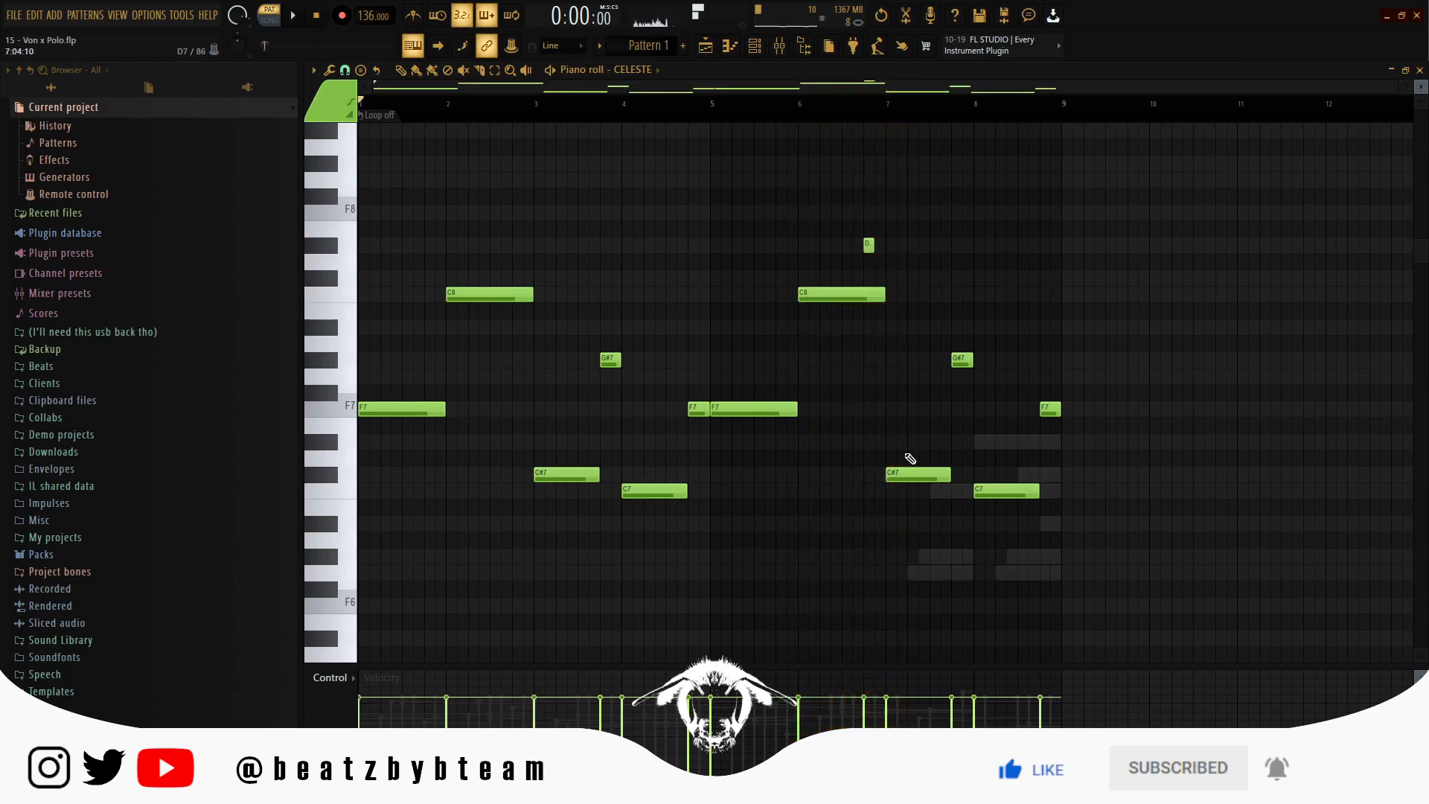
Raise the celeste's C#7, C7 and F7 notes in bars 7 and 8 by an octave and shorten all the notes.
left_click_drag(907, 386, 1047, 549)
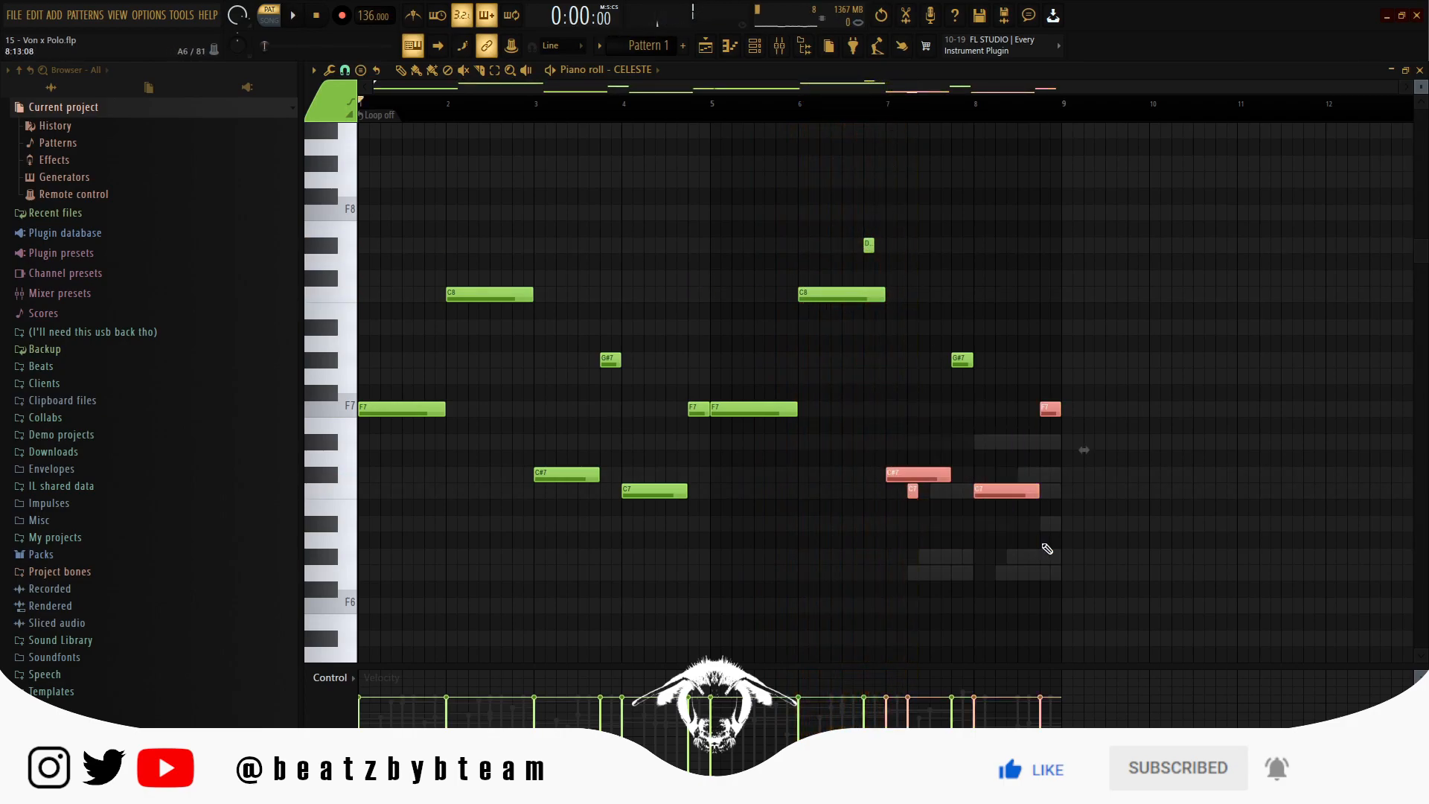
key("ctrl+Up")
key("space")
left_click(799, 104)
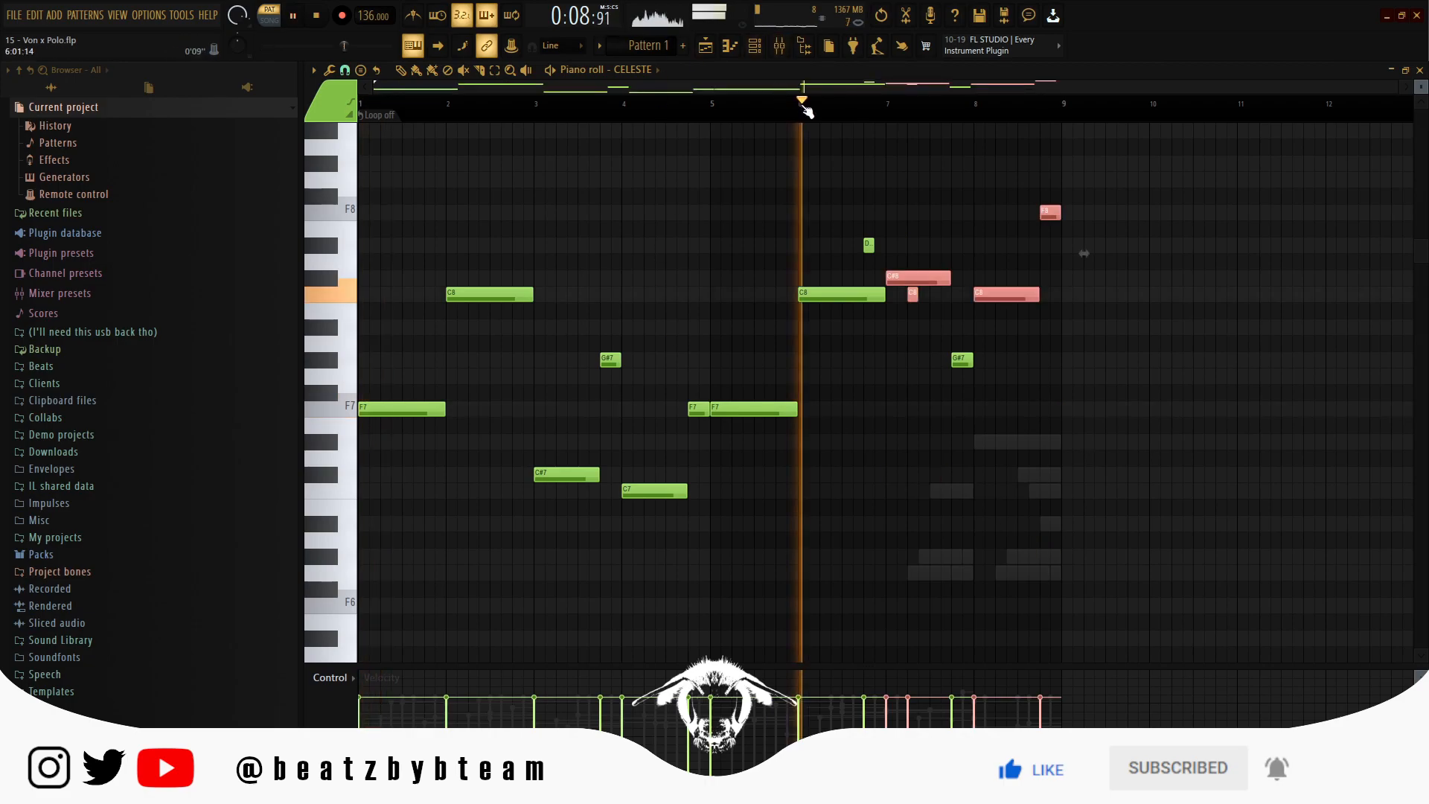
scroll(930, 281, "up", 4)
key("space")
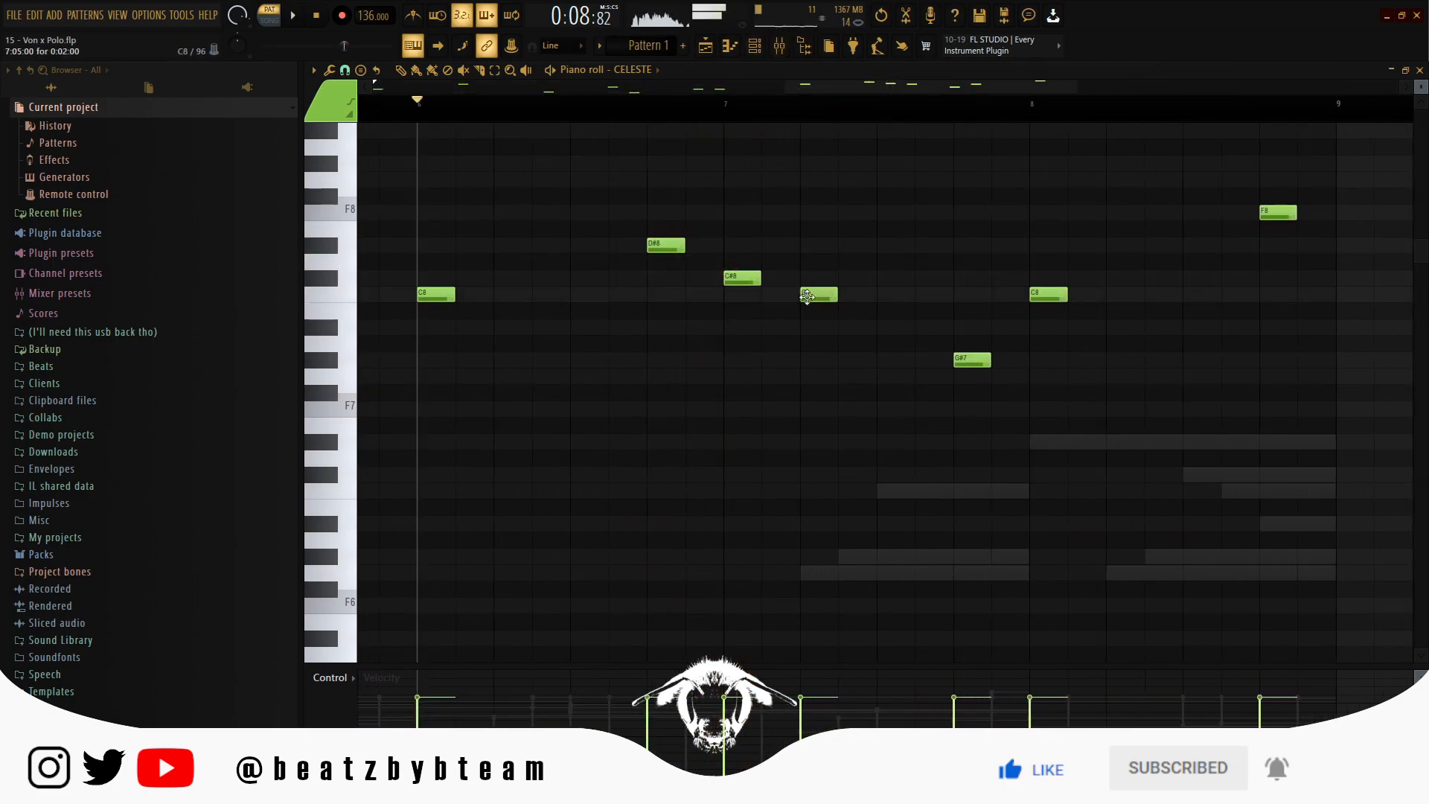
Rework the celeste ending in bar 8 to C8, A#7, G#7, A#7 and G7 while playing from bar 7.
left_click(726, 104)
key("space")
scroll(914, 305, "down", 3)
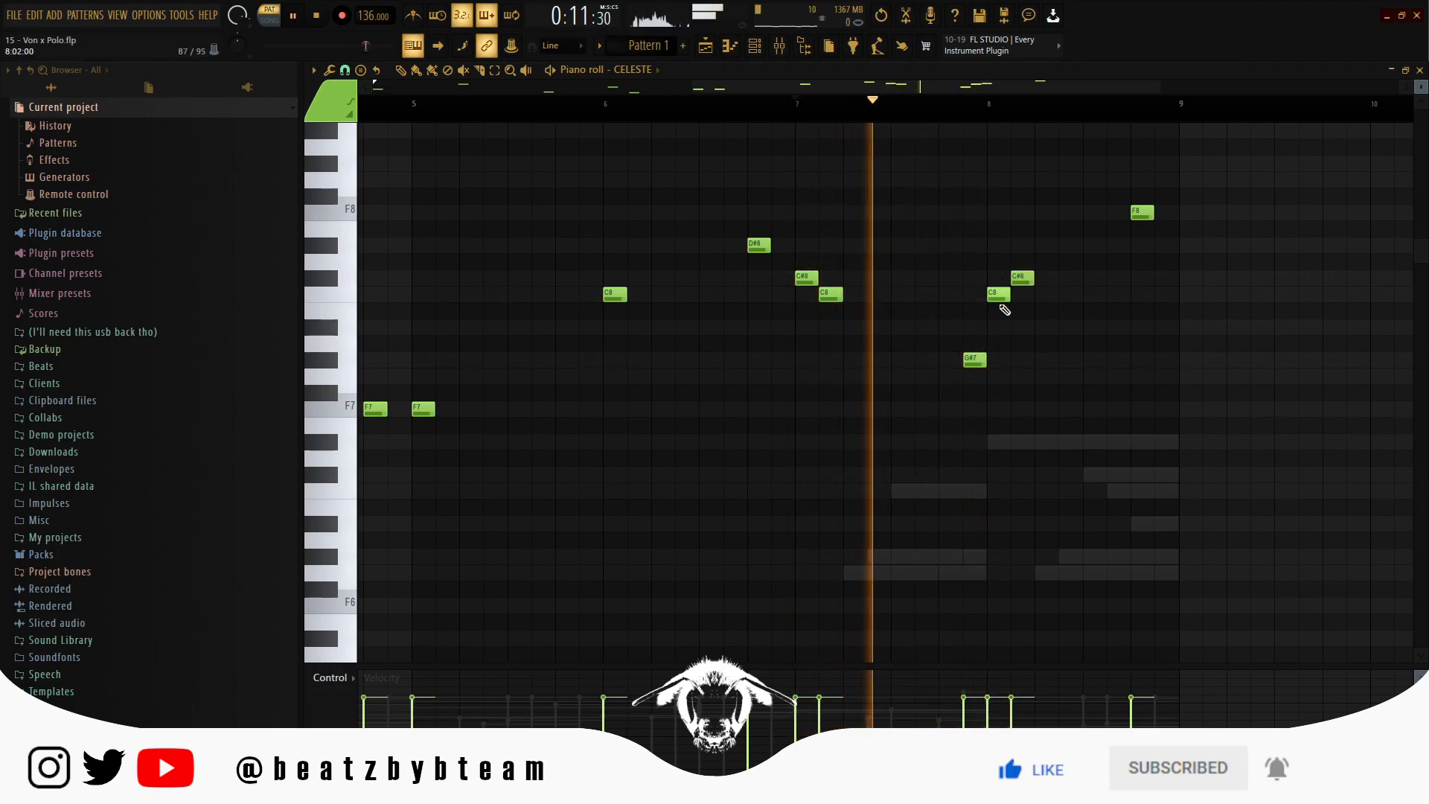
left_click(1020, 327)
key("space")
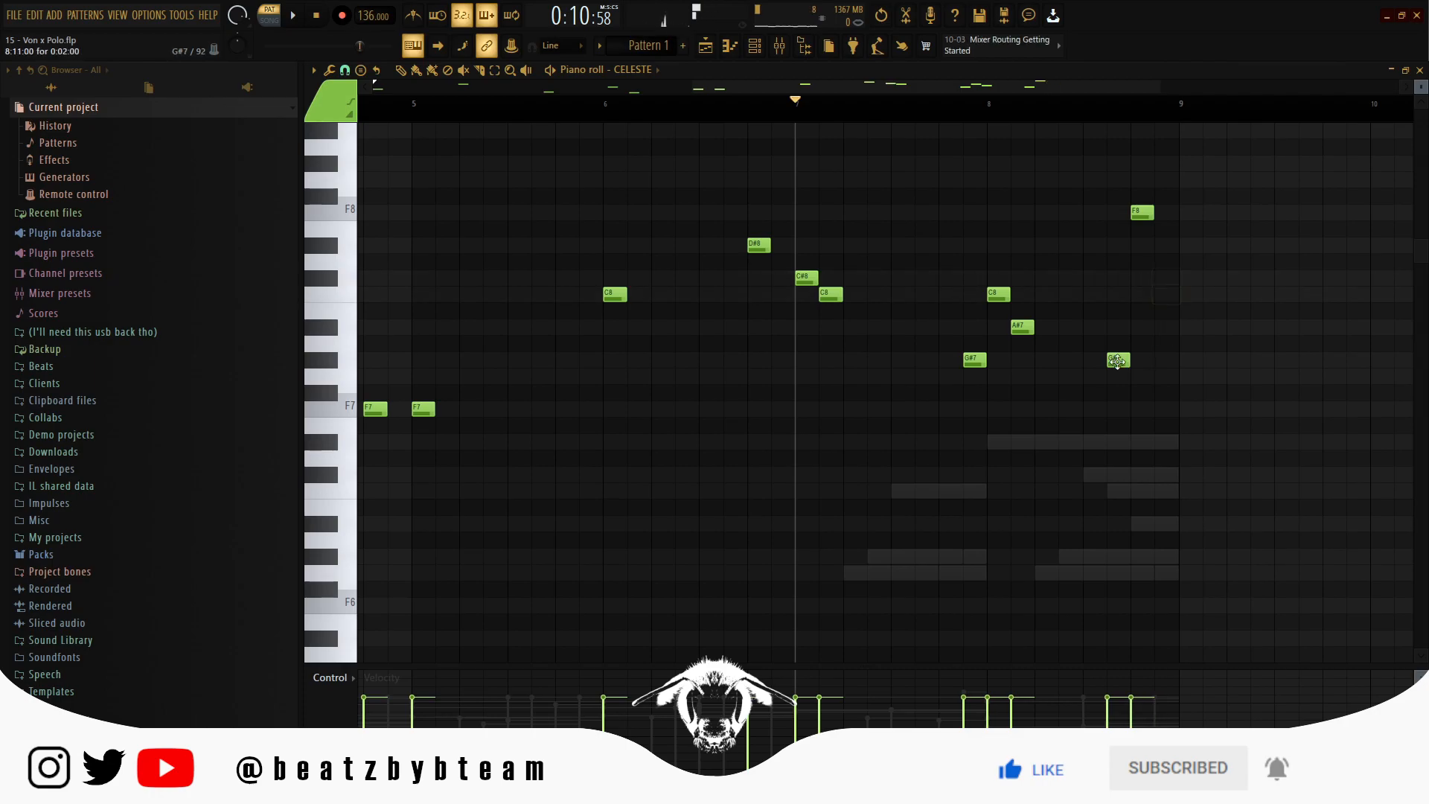
key("space")
scroll(1071, 269, "down", 3)
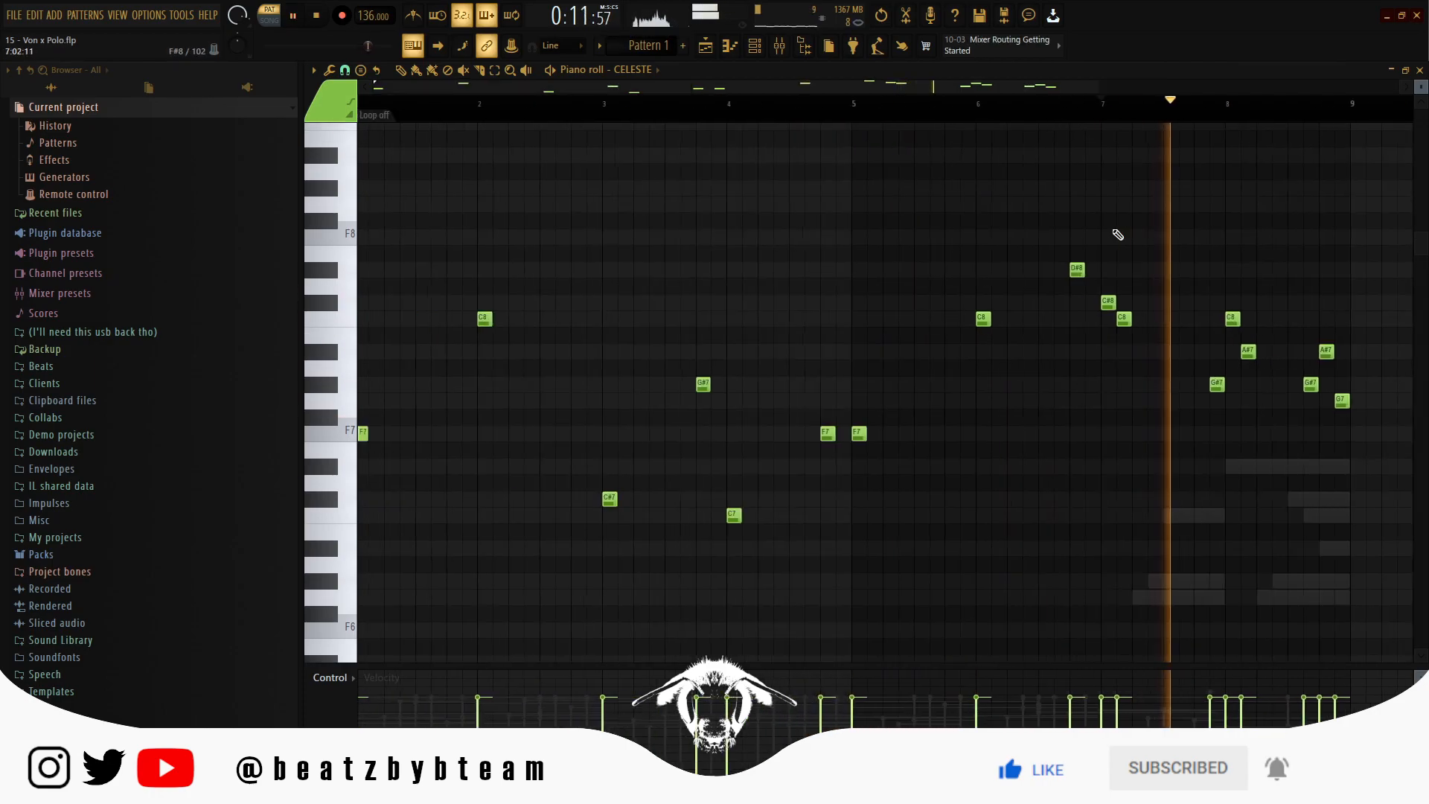
Apply quick legato to the celeste melody, shift bar 8's G#7 slightly earlier, and reapply the legato.
key("ctrl+l")
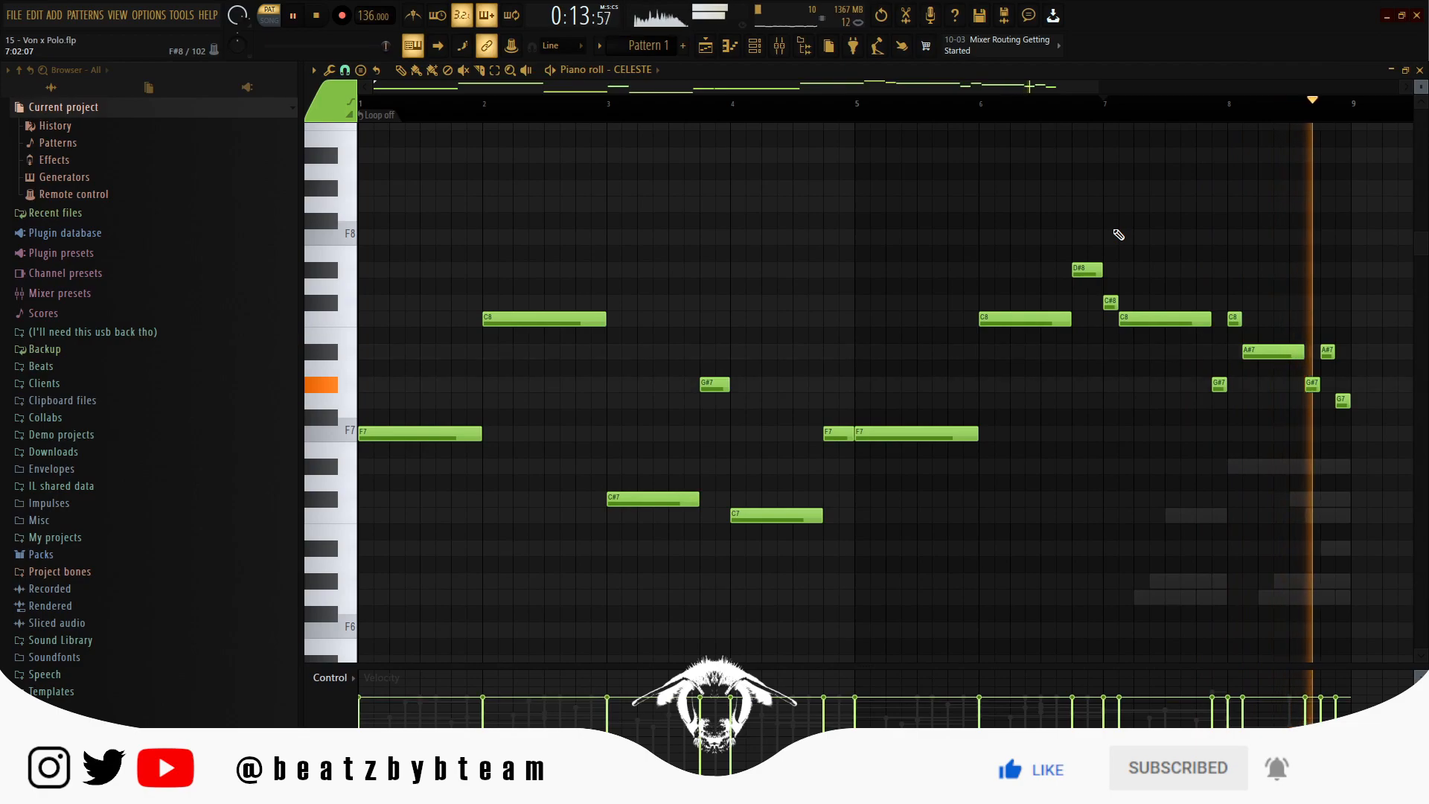
left_click_drag(1311, 383, 1296, 381)
key("ctrl+l")
left_click(1230, 112)
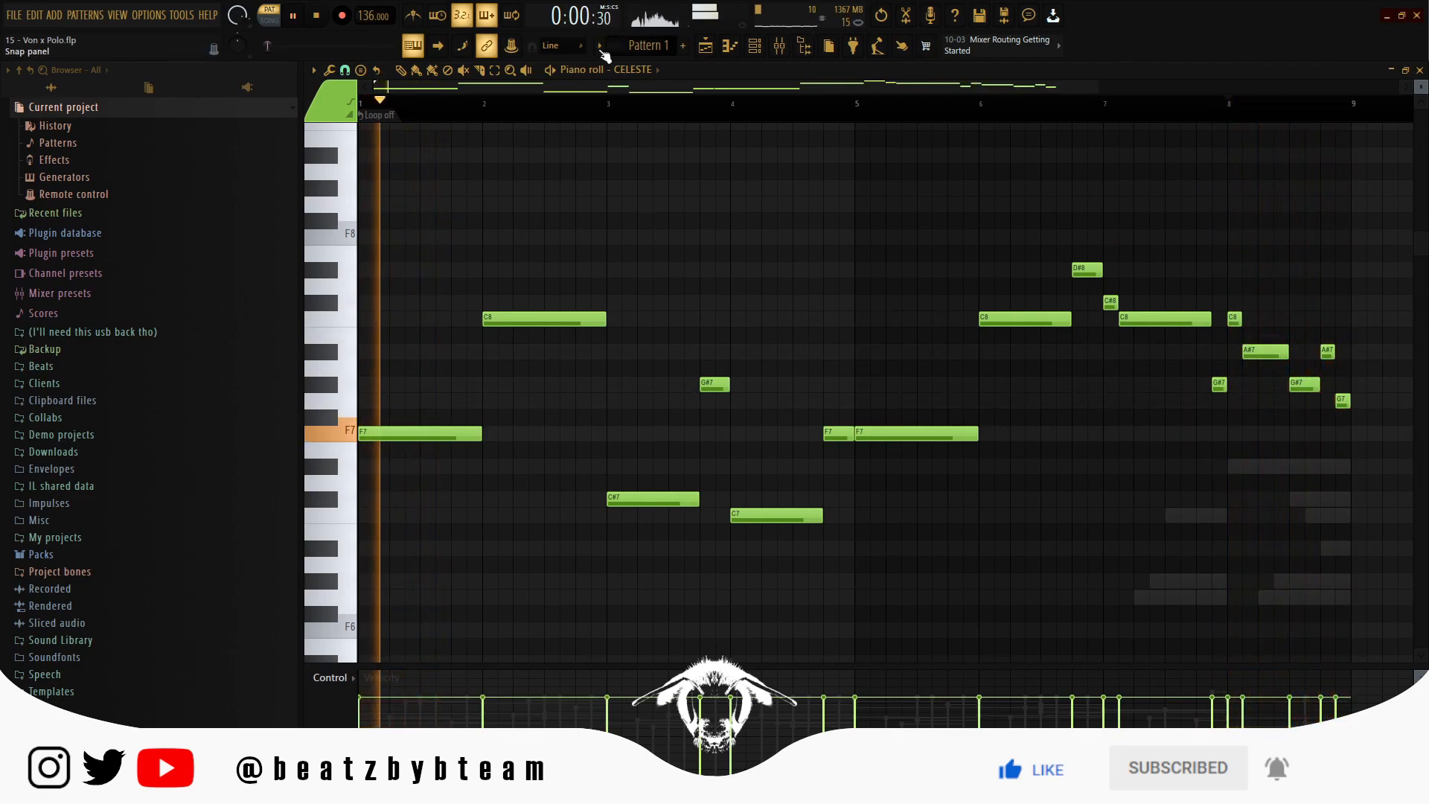
Check the mixer levels during playback, then select the SUB channel in the channel rack and stop playback.
left_click(755, 46)
left_click(779, 46)
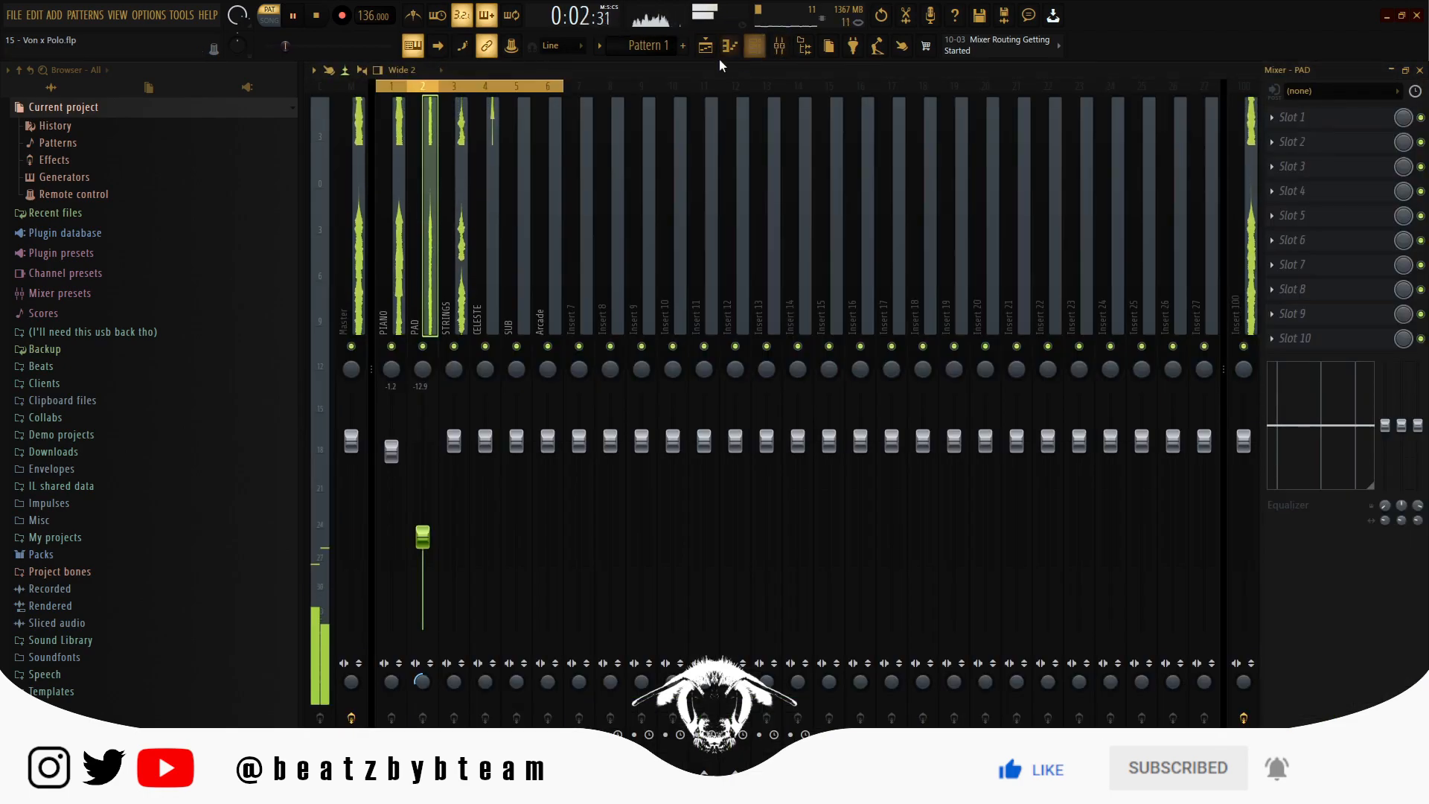
key("F6")
left_click(494, 311)
key("space")
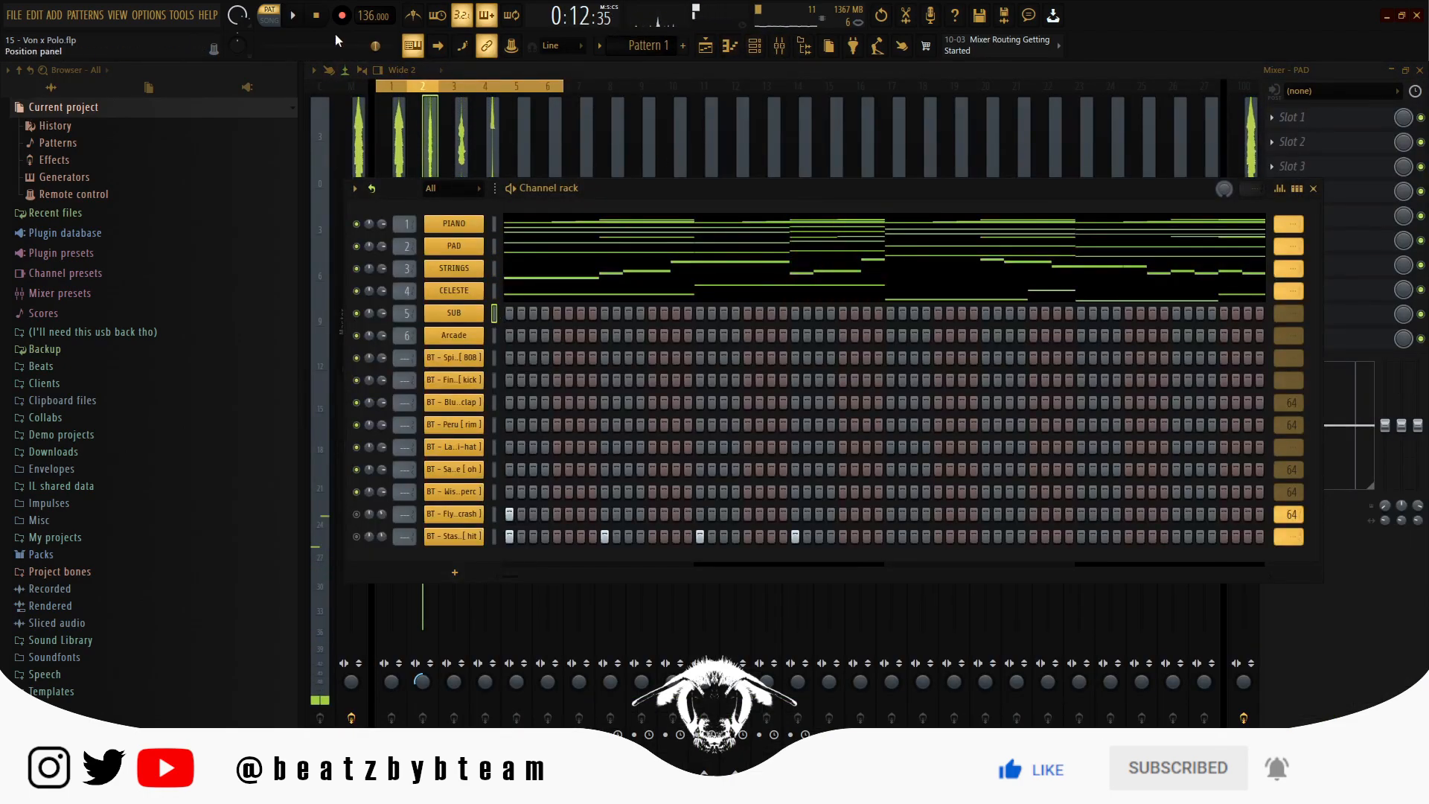
Open the SUB channel's piano roll and draw an F5 note from bar 1 to the middle of bar 2.
right_click(465, 321)
left_click(530, 310)
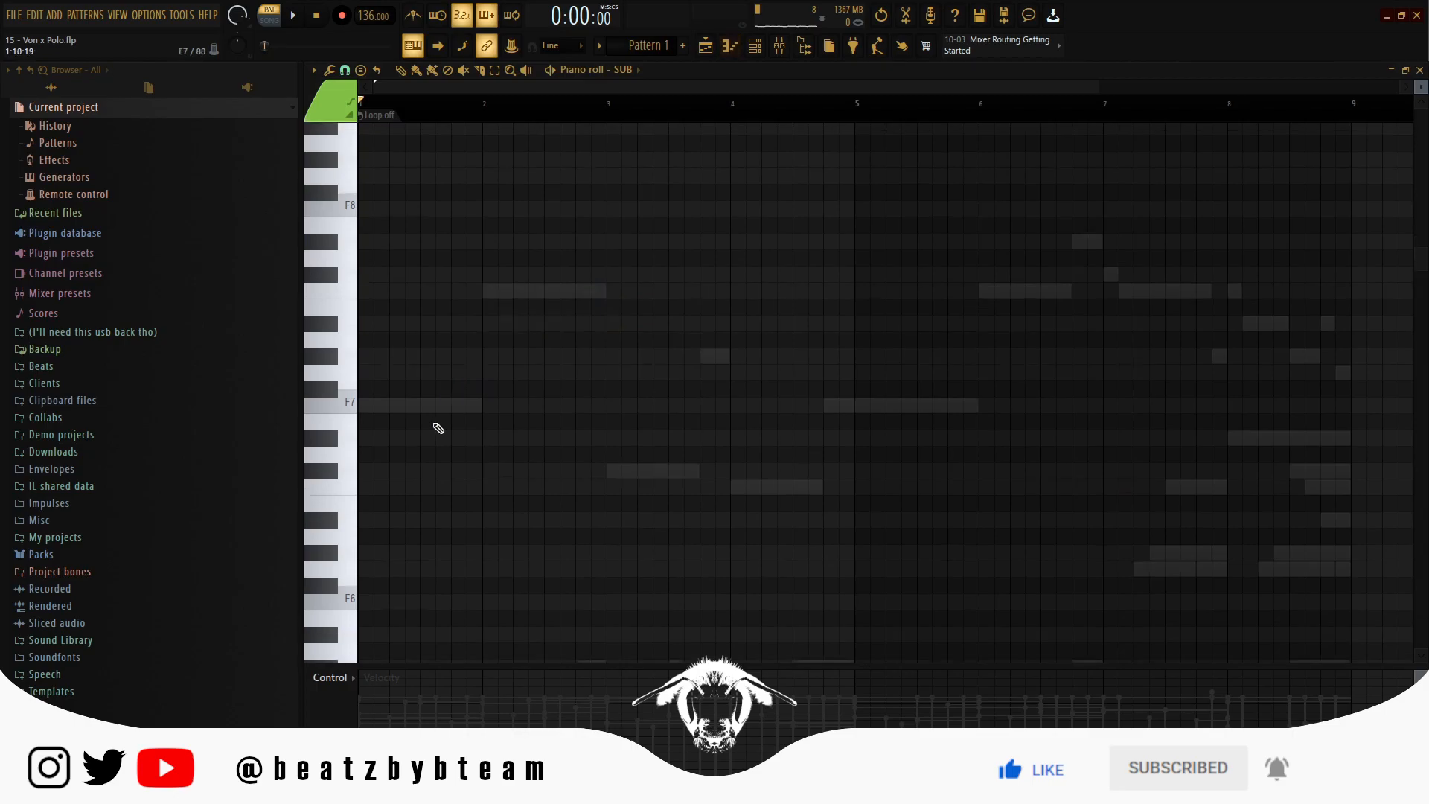
scroll(402, 428, "down", 3)
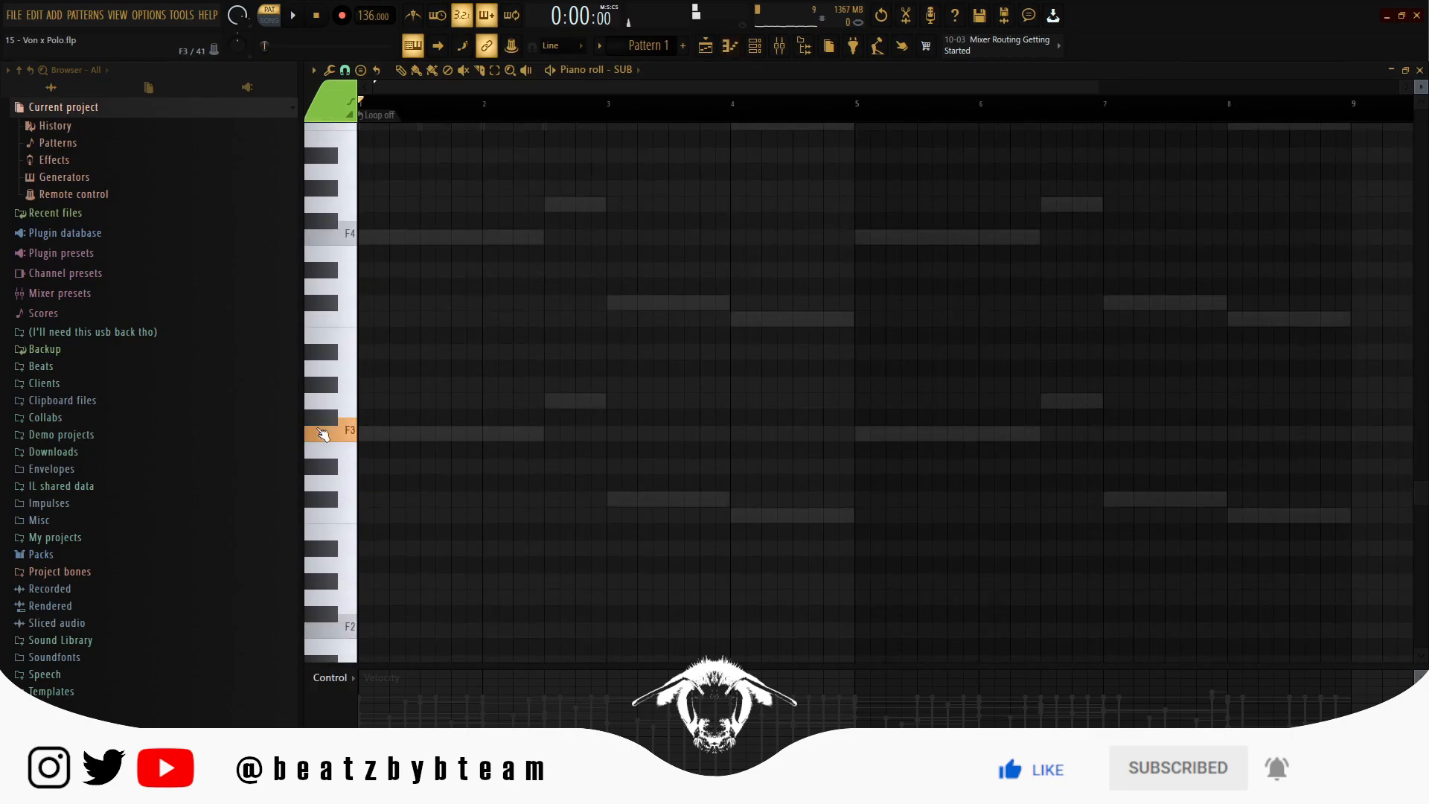
scroll(363, 301, "up", 2)
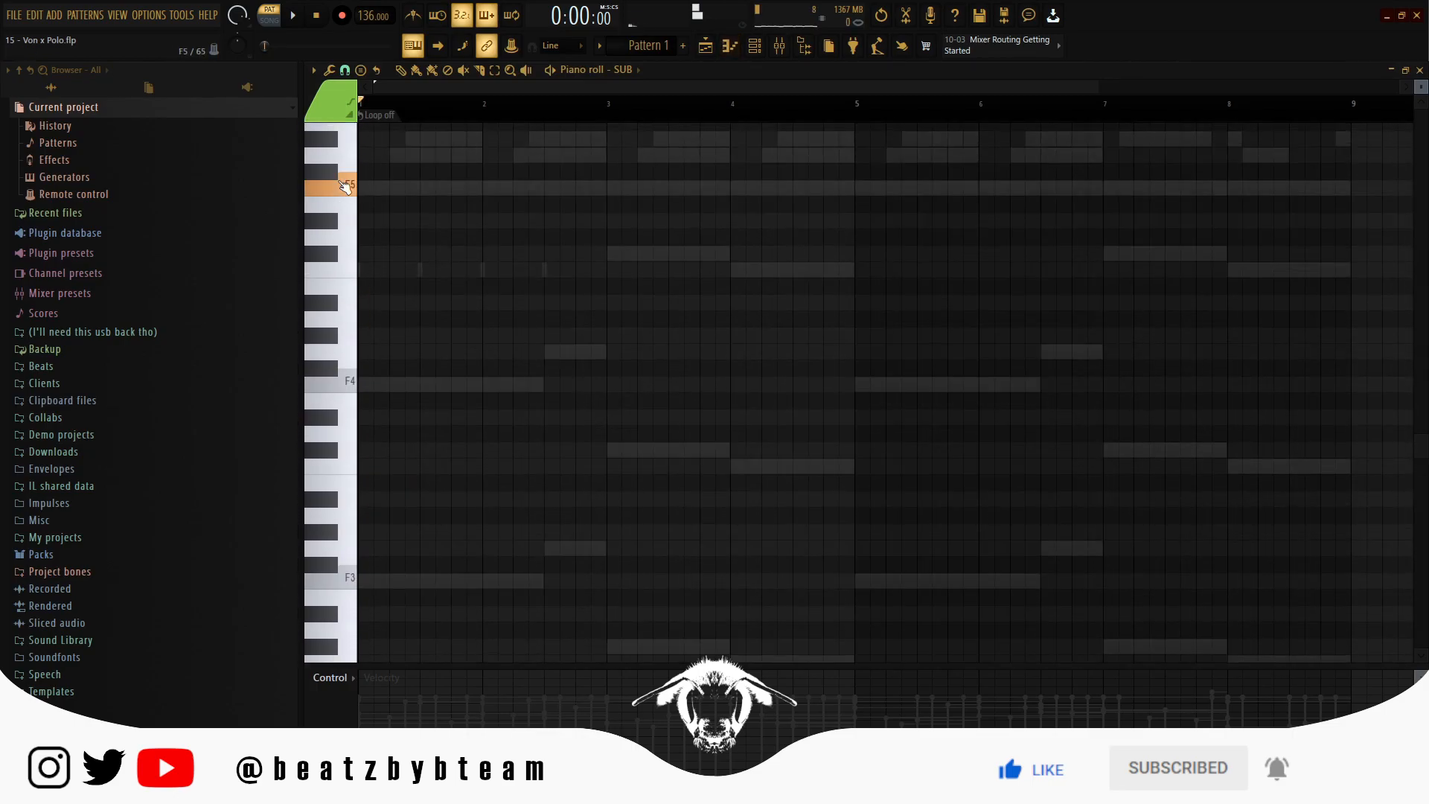
left_click_drag(374, 189, 535, 199)
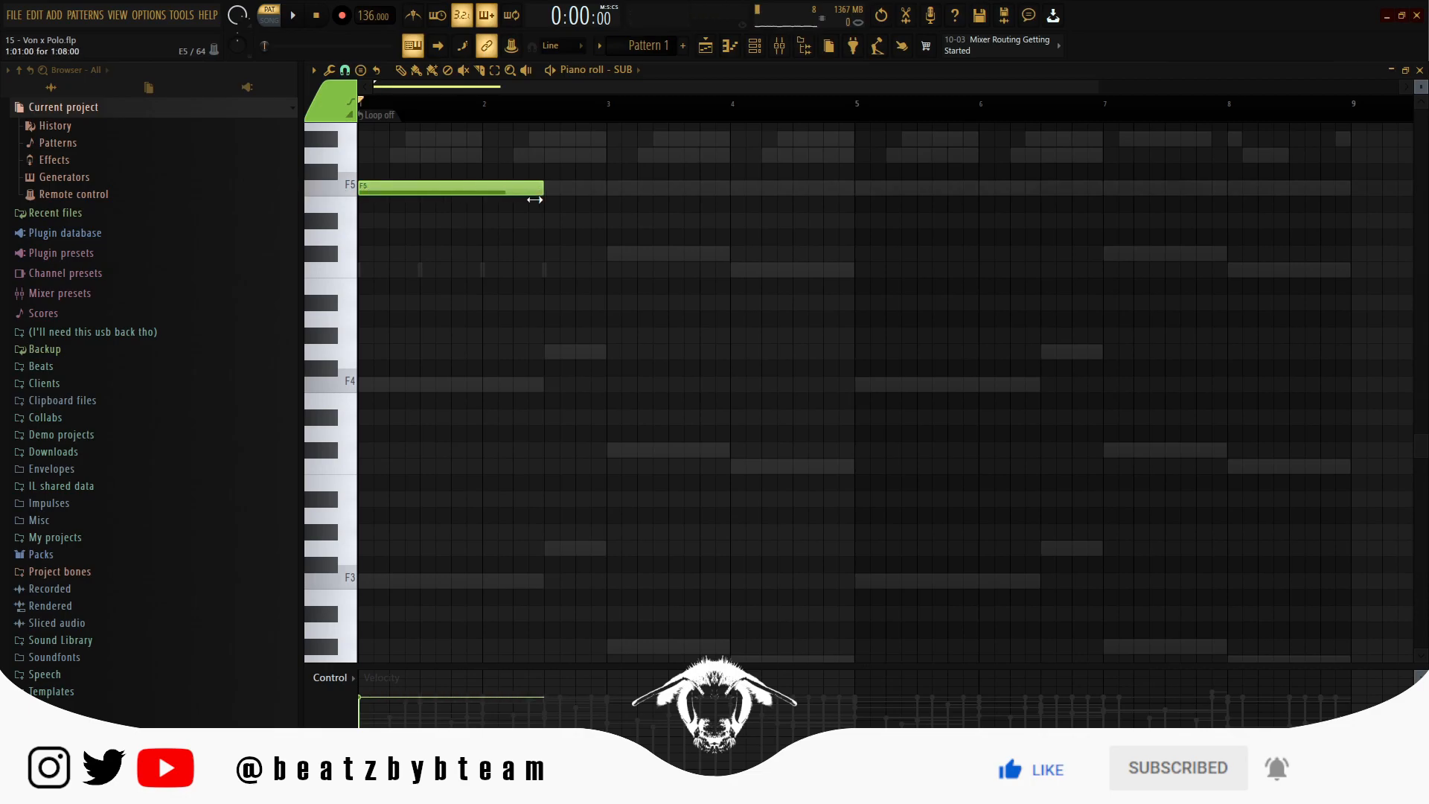
Add a G#5 note to the sub line directly after the F5, lasting until the end of bar 2.
key("space")
scroll(447, 514, "up", 4)
left_click(503, 400)
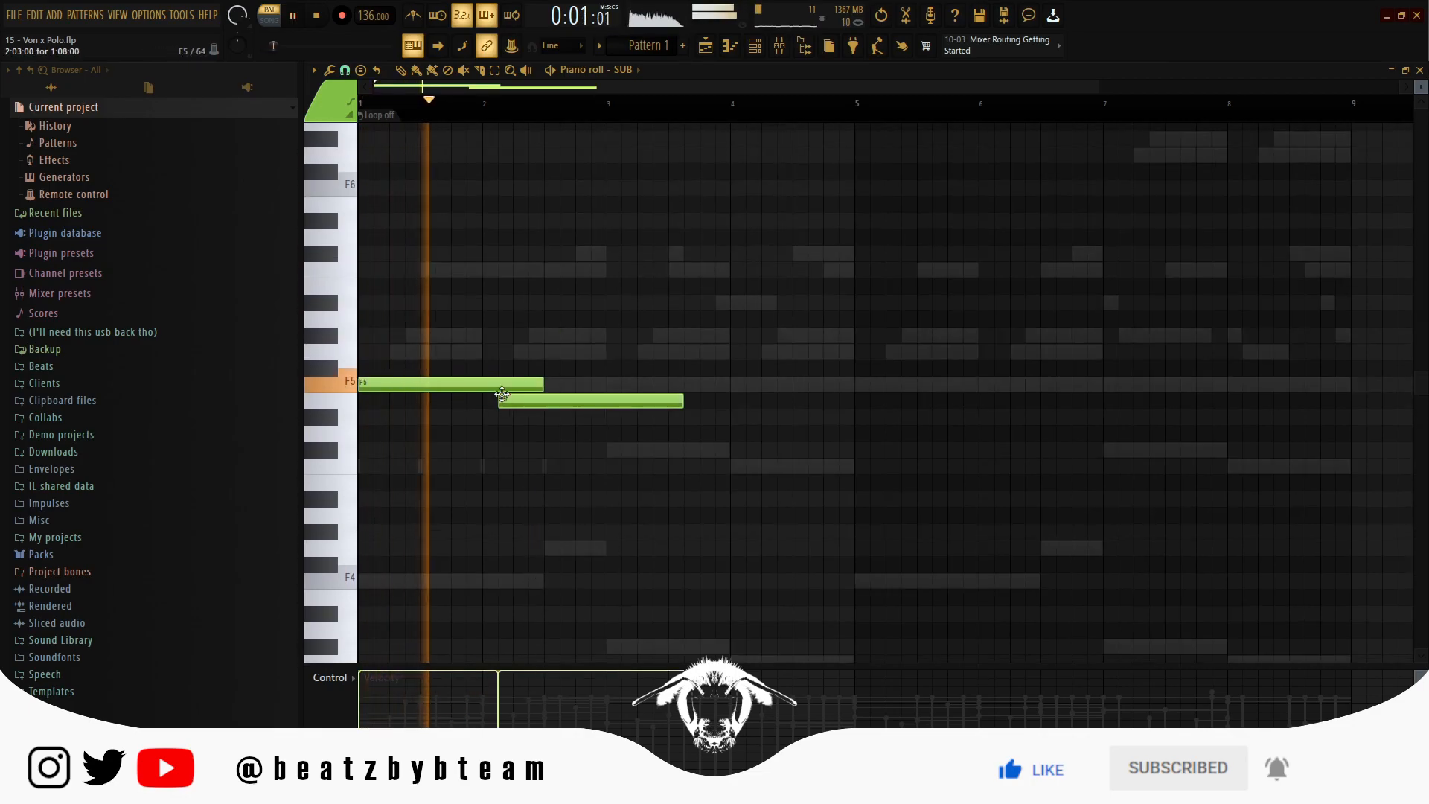
right_click(544, 403)
left_click(549, 336)
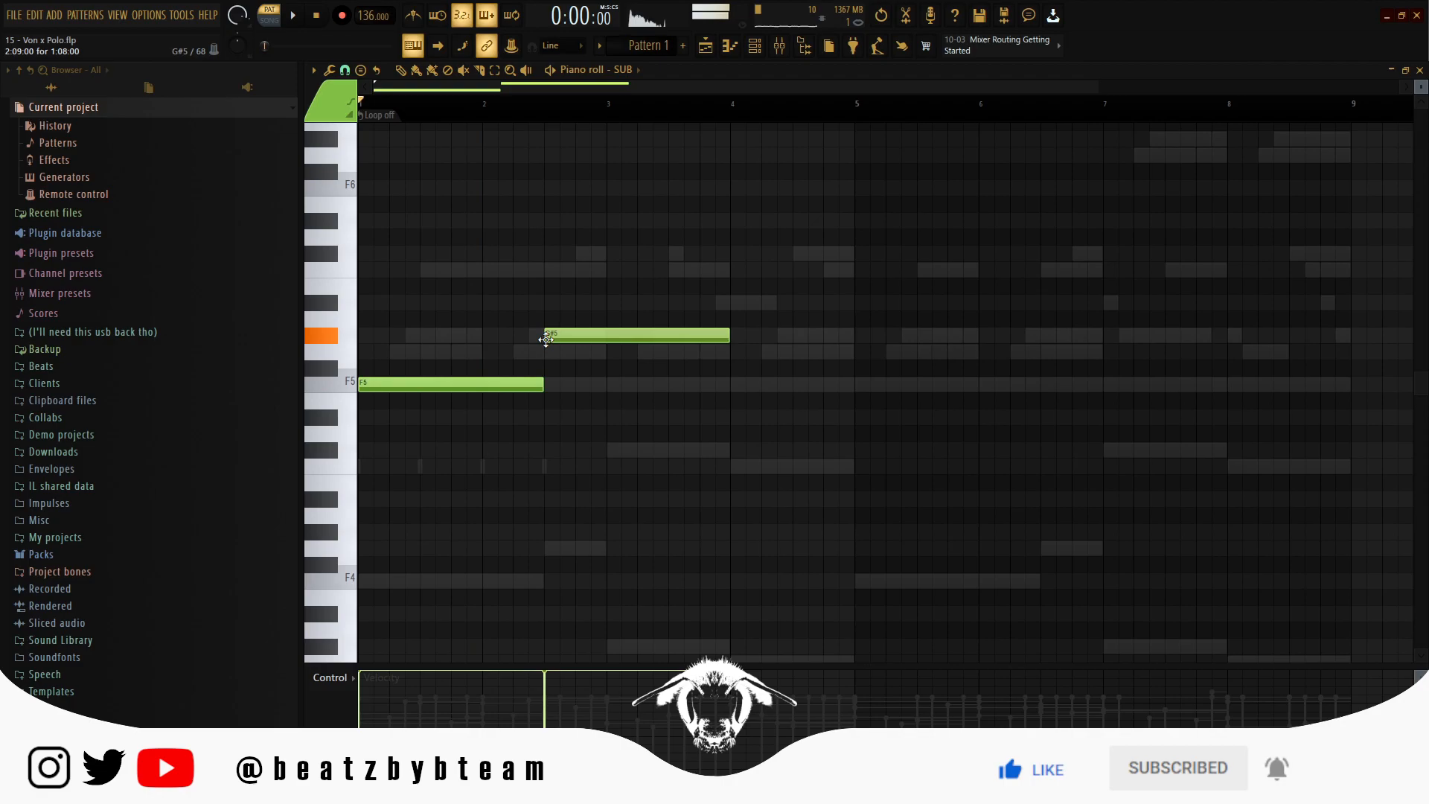
left_click_drag(713, 350, 603, 339)
Fill bar 3 with C#5 and bar 4 with C5, and duplicate the four-bar sub phrase into bars 5 to 8.
left_click(610, 449)
left_click(733, 466)
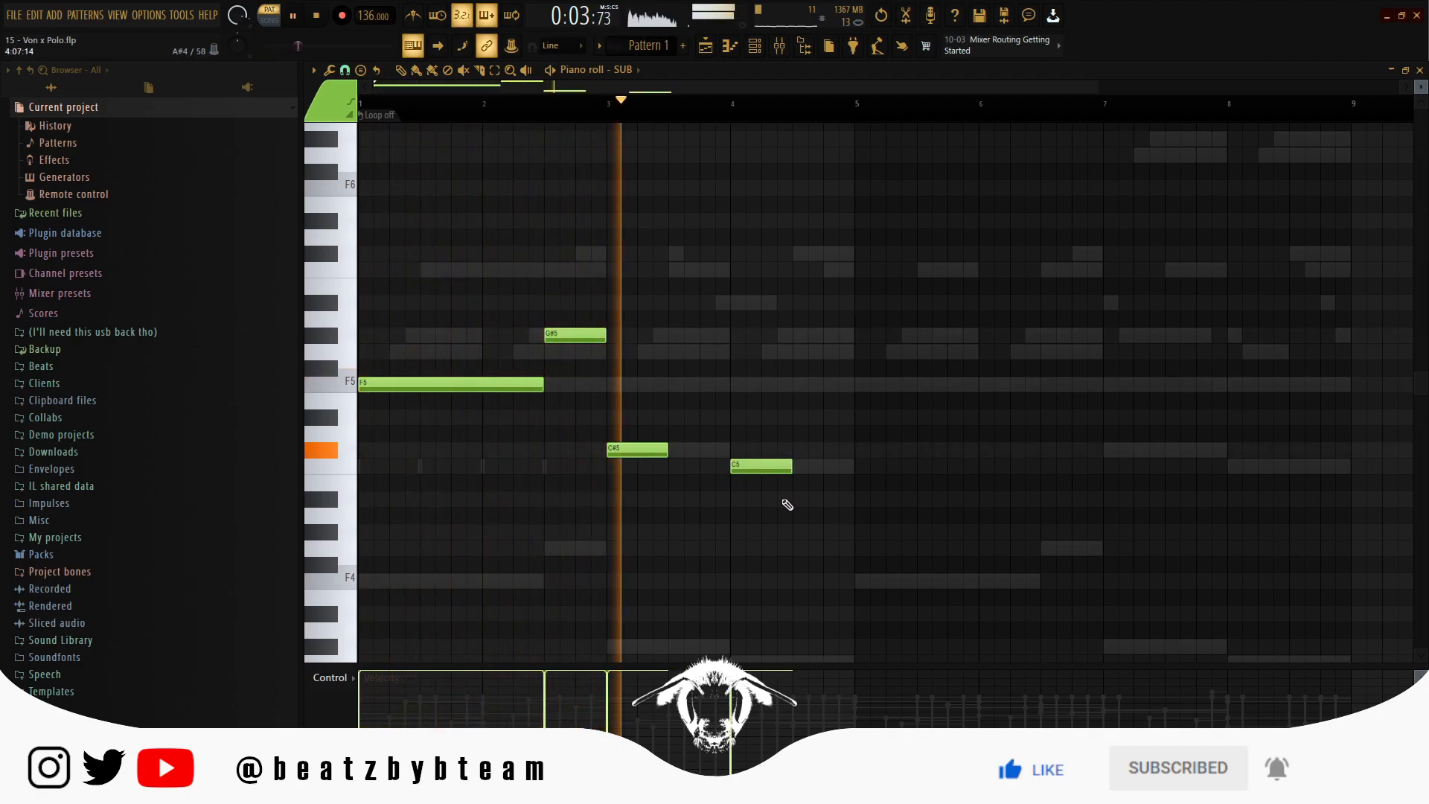
left_click_drag(825, 503, 731, 449)
left_click(733, 411, "ctrl")
key("ctrl+b")
scroll(735, 410, "down", 1)
left_click(642, 399, "ctrl")
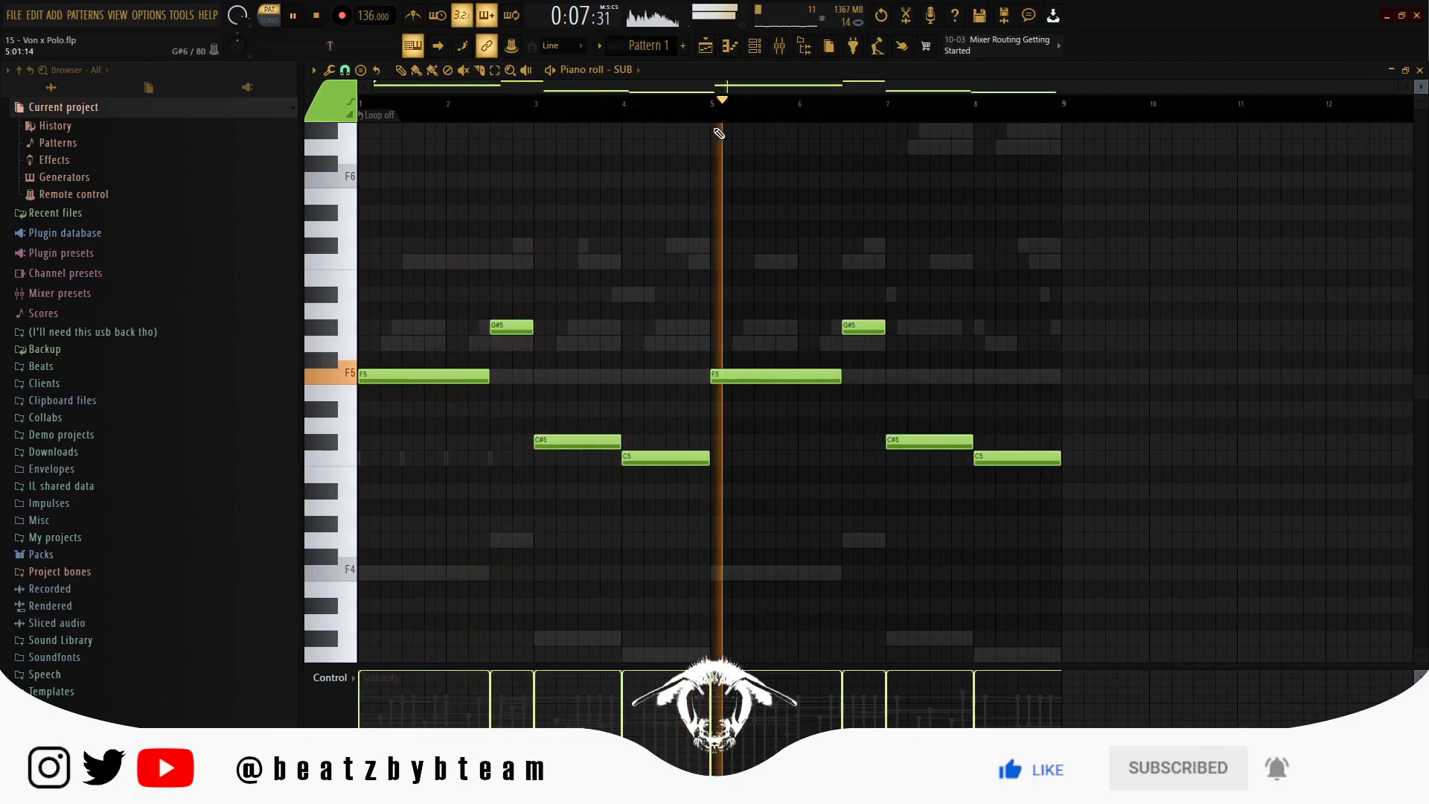
Add a short G#6 late in bar 6, a short F5 ending bar 7 and a G4 ending bar 8, auditioning the sub line.
key("space")
scroll(863, 137, "up", 2)
left_click(868, 142)
left_click(824, 112)
left_click_drag(944, 146, 883, 147)
key("space")
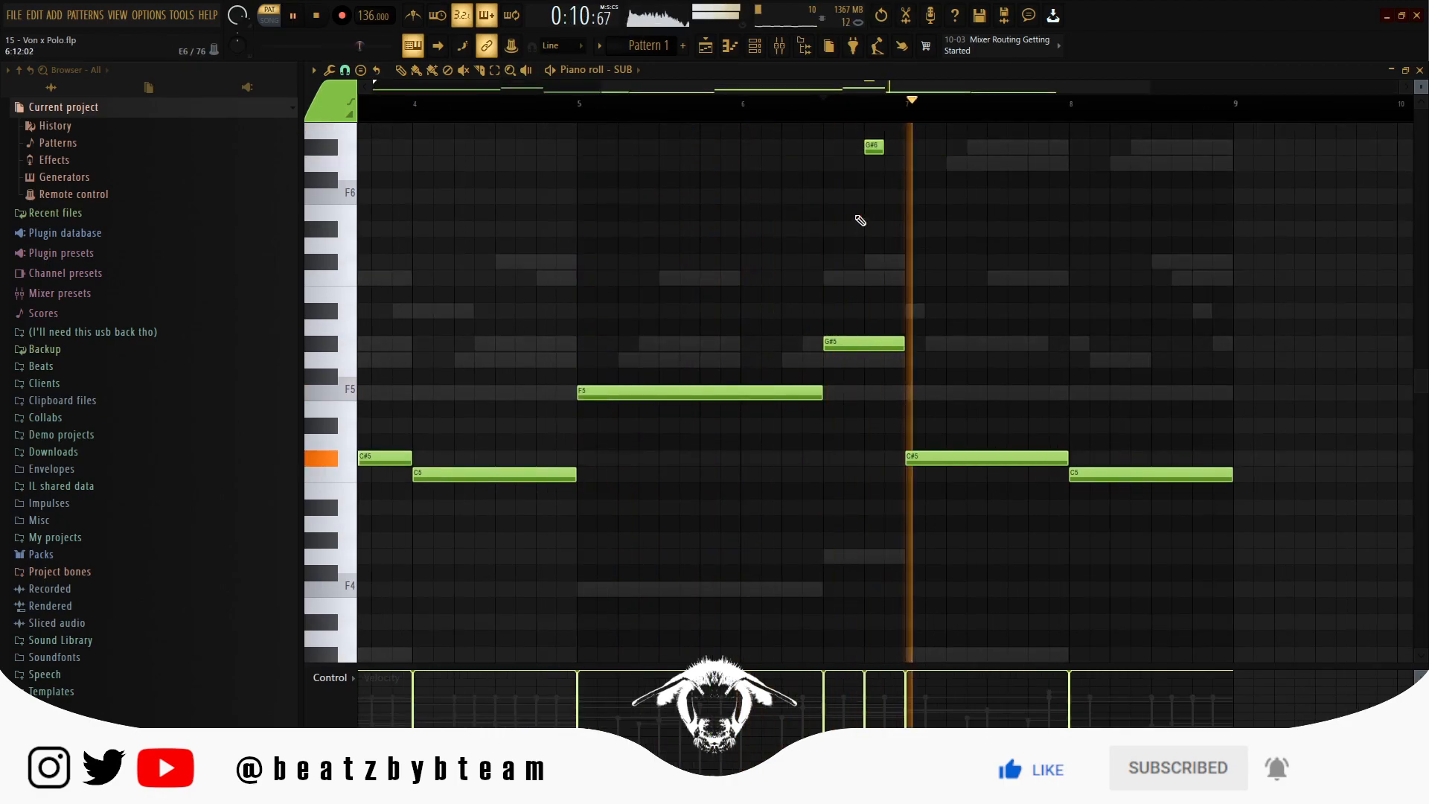
scroll(861, 220, "up", 2)
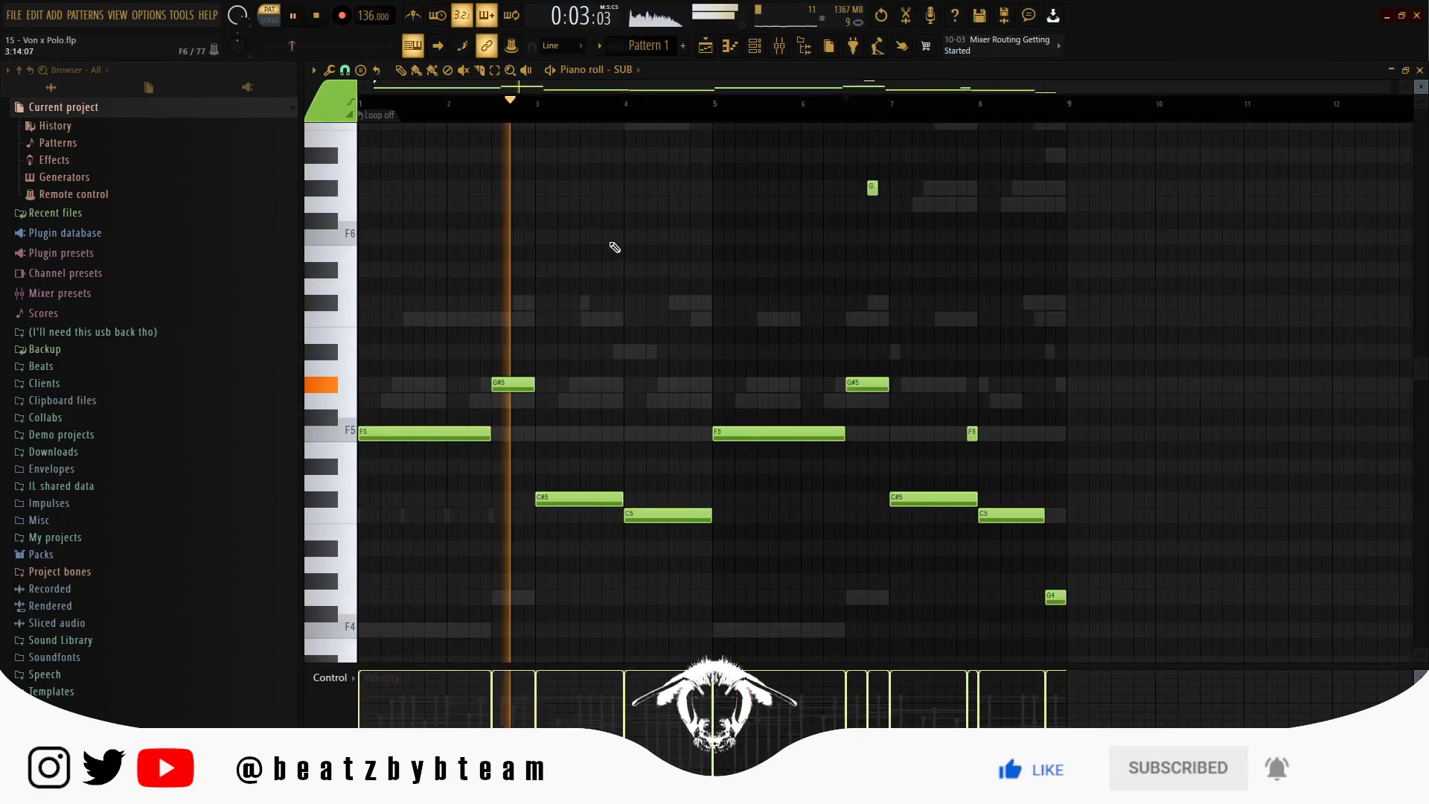
key("space")
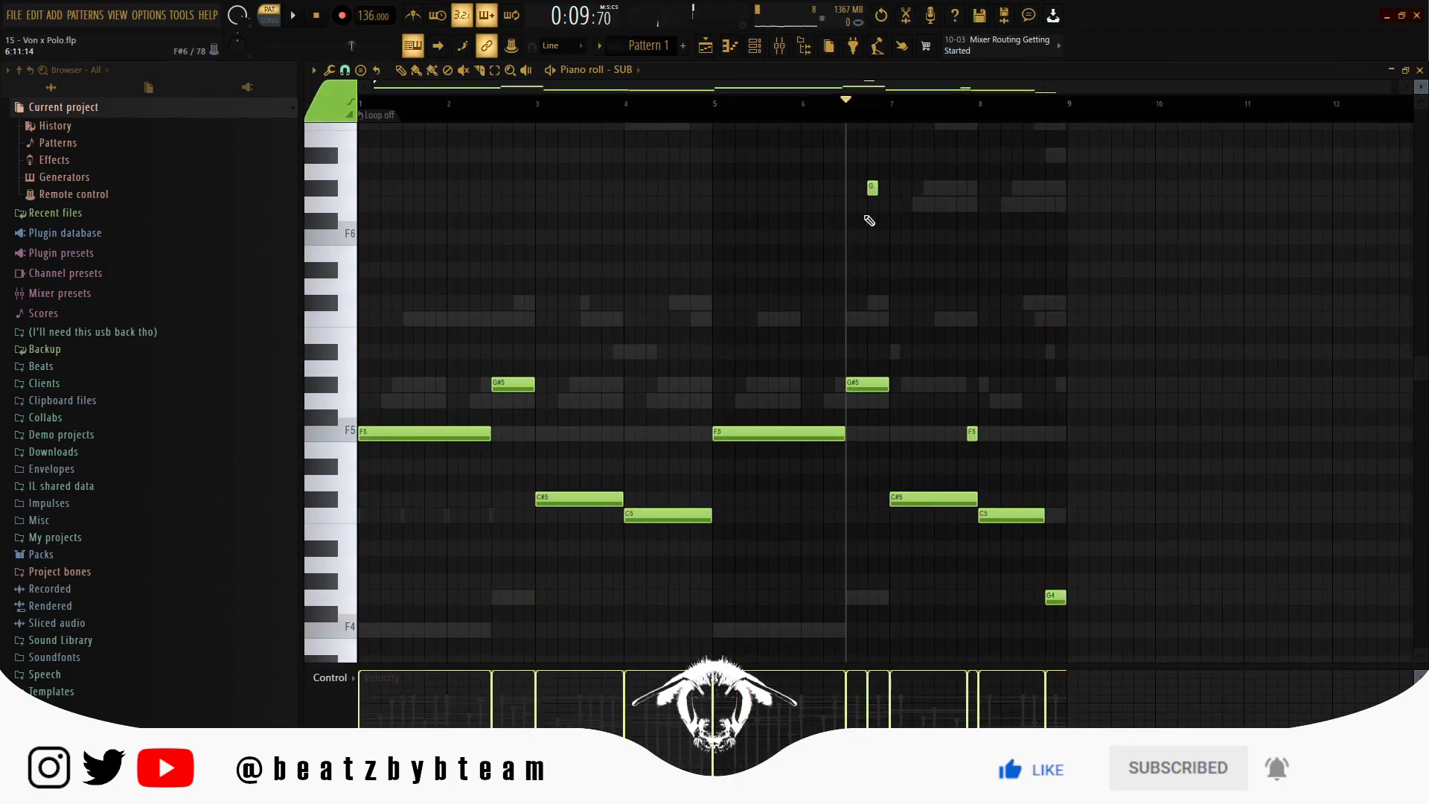
During playback, set the mixer levels to -6.5 dB for STRINGS, -1.8 dB for CELESTE and -3.6 dB for SUB.
left_click(706, 46)
key("space")
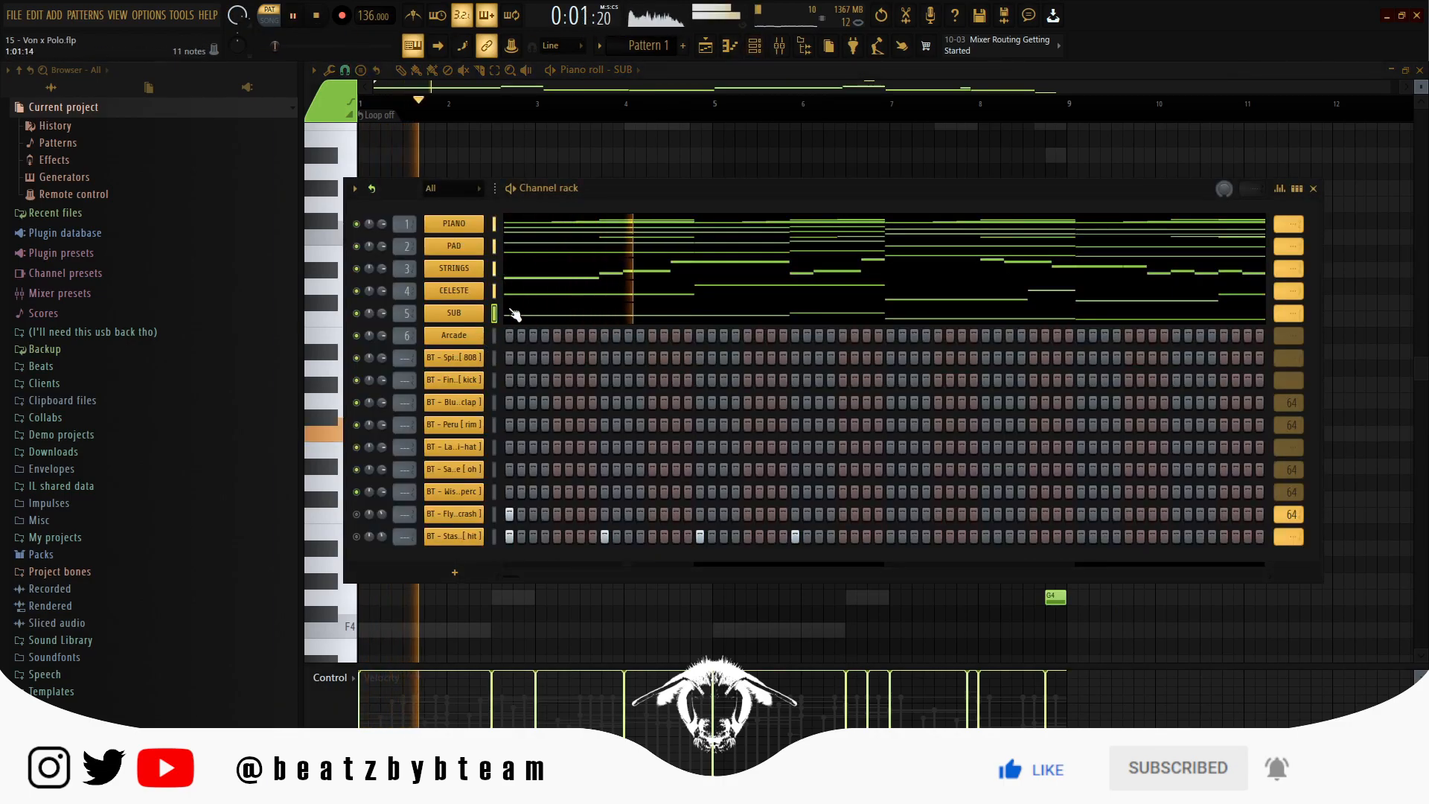
key("space")
left_click(778, 46)
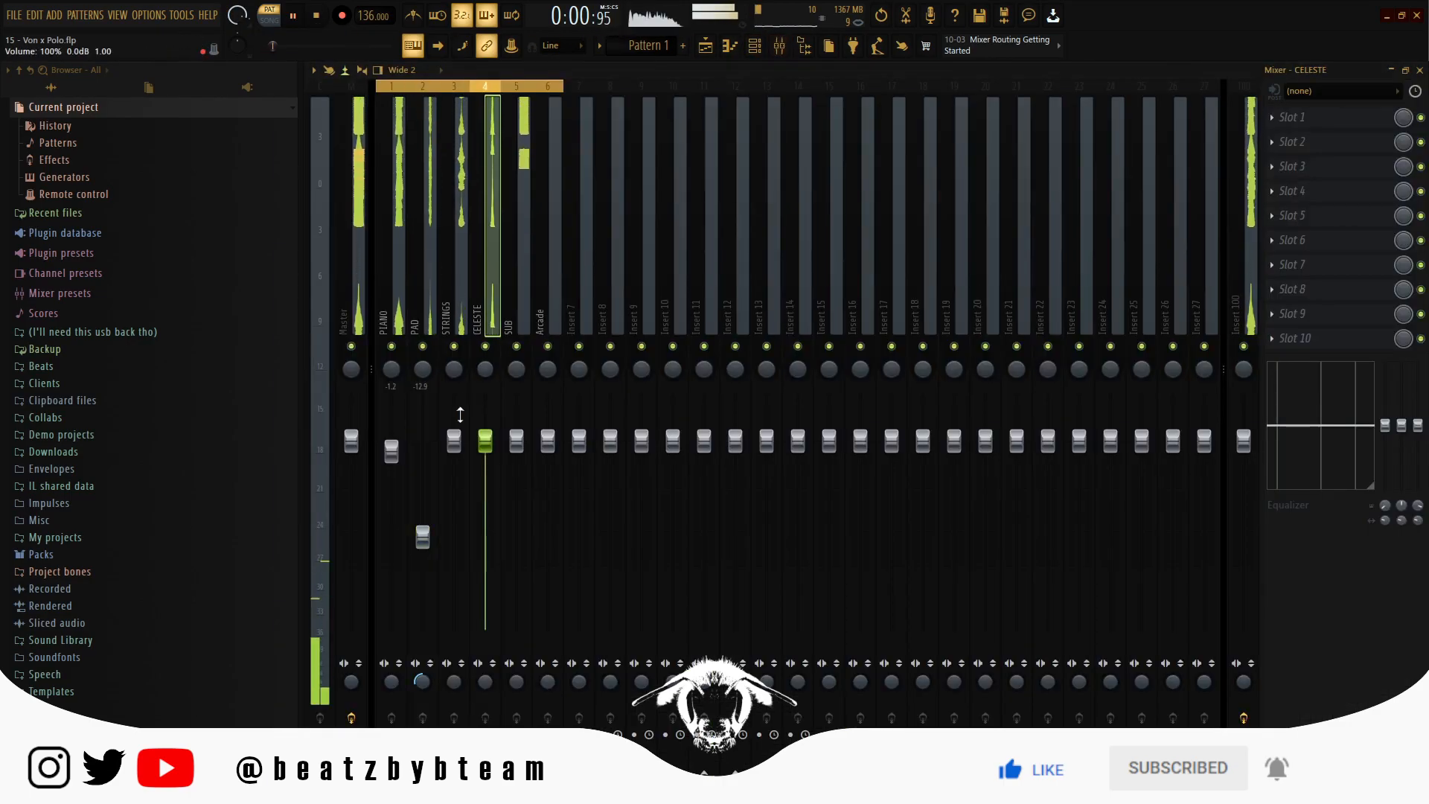
left_click_drag(460, 408, 452, 481)
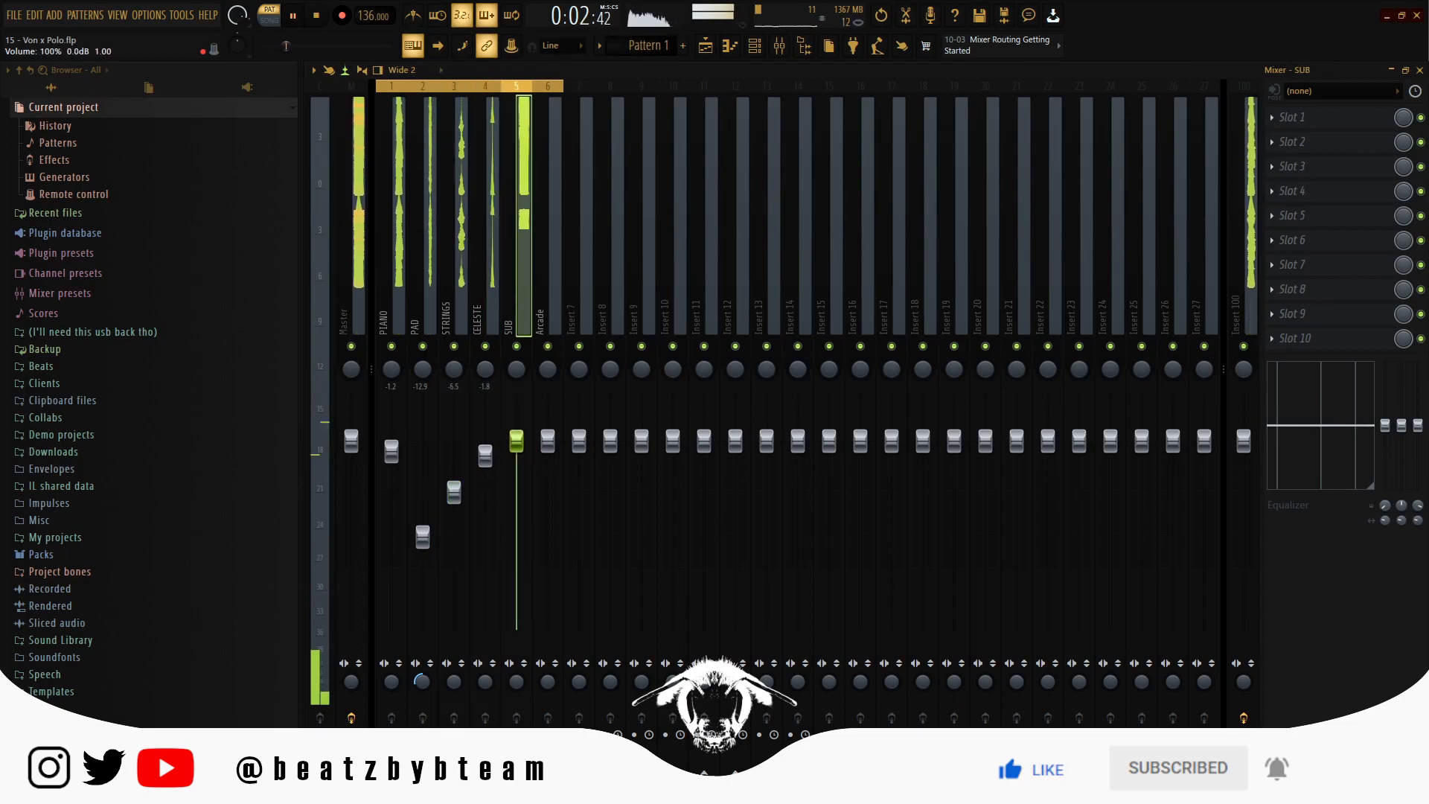
left_click_drag(517, 441, 517, 469)
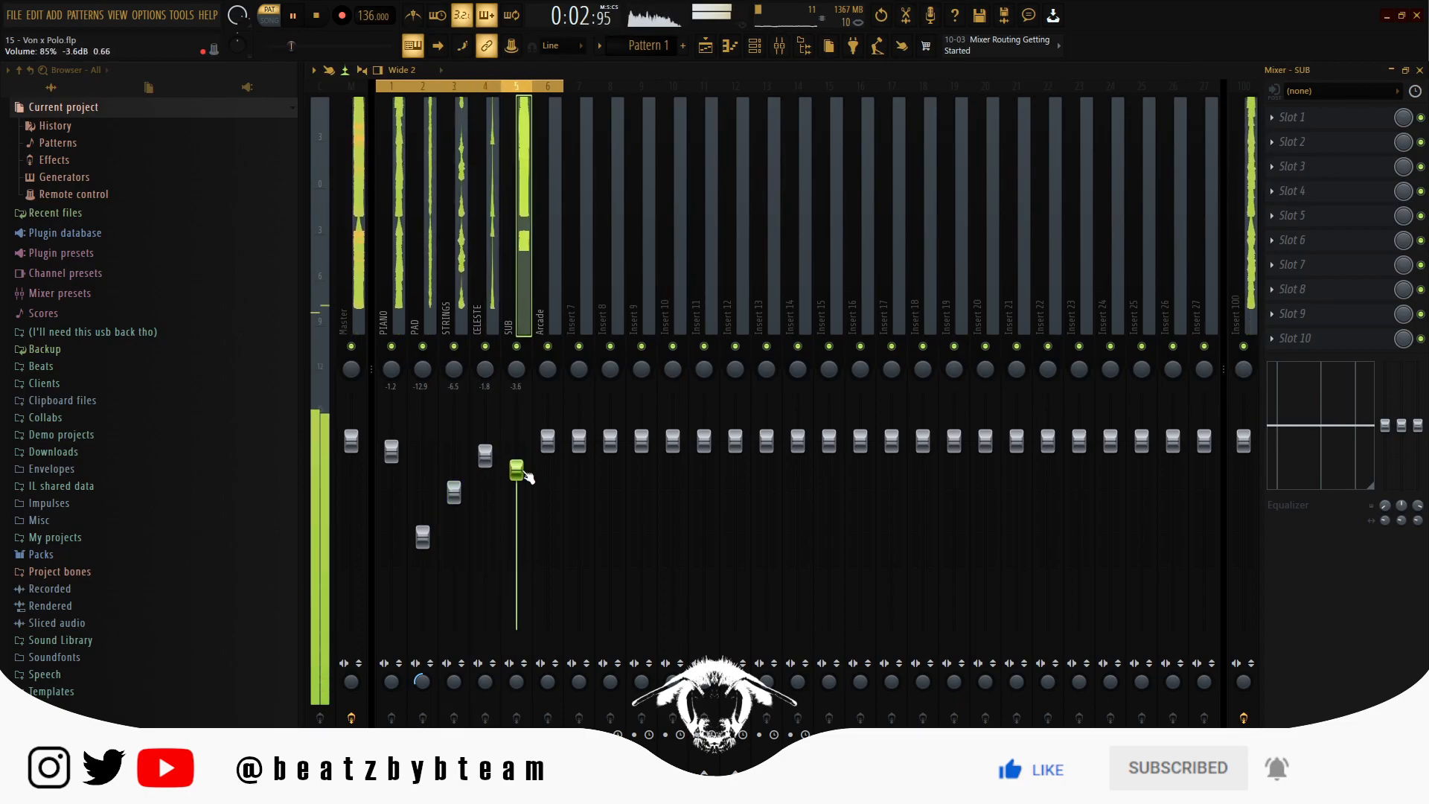
Load Fruity Blood Overdrive in the SUB track's first effect slot and set its pre amp to about 0.27.
left_click(1299, 116)
left_click(1075, 255)
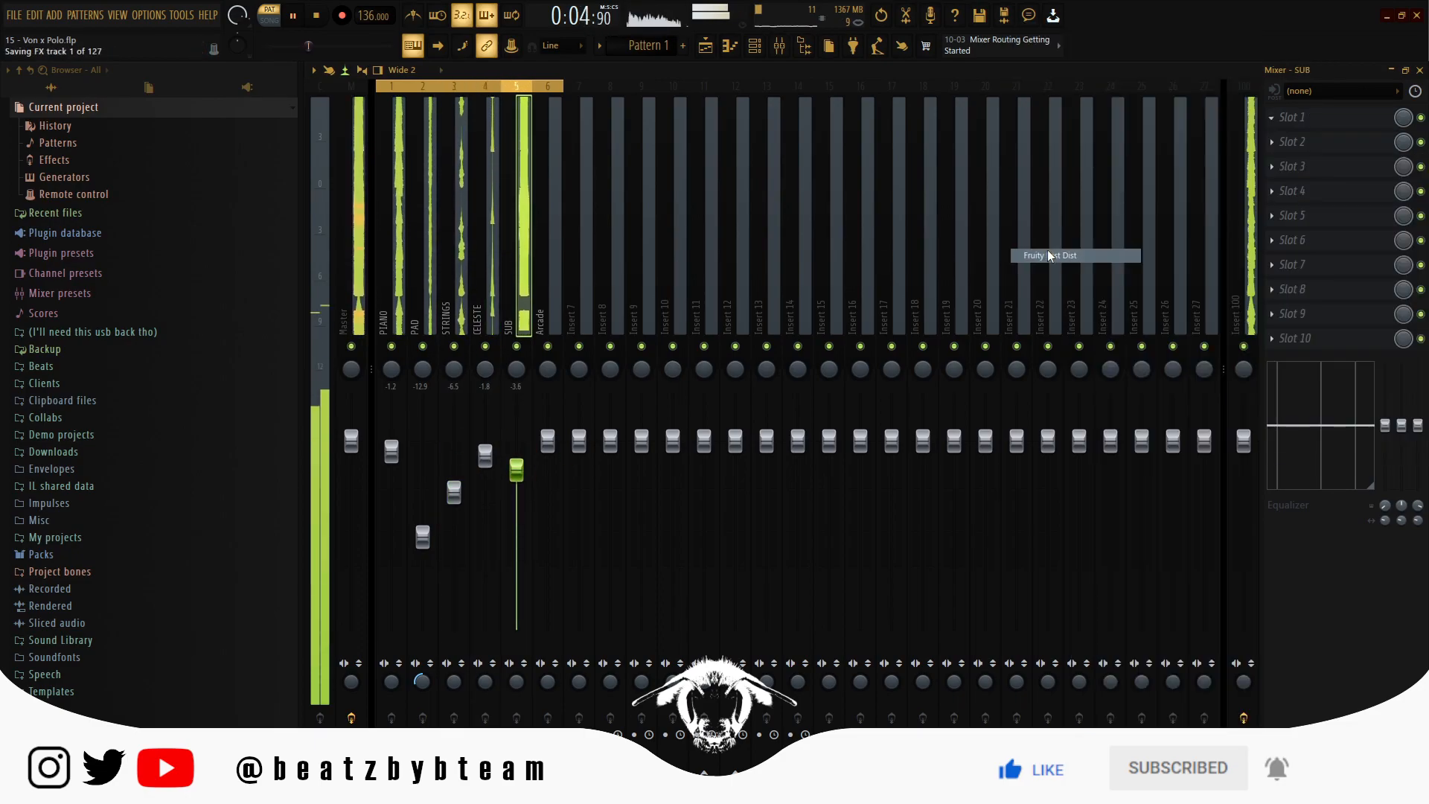
left_click(1309, 117)
left_click(1075, 242)
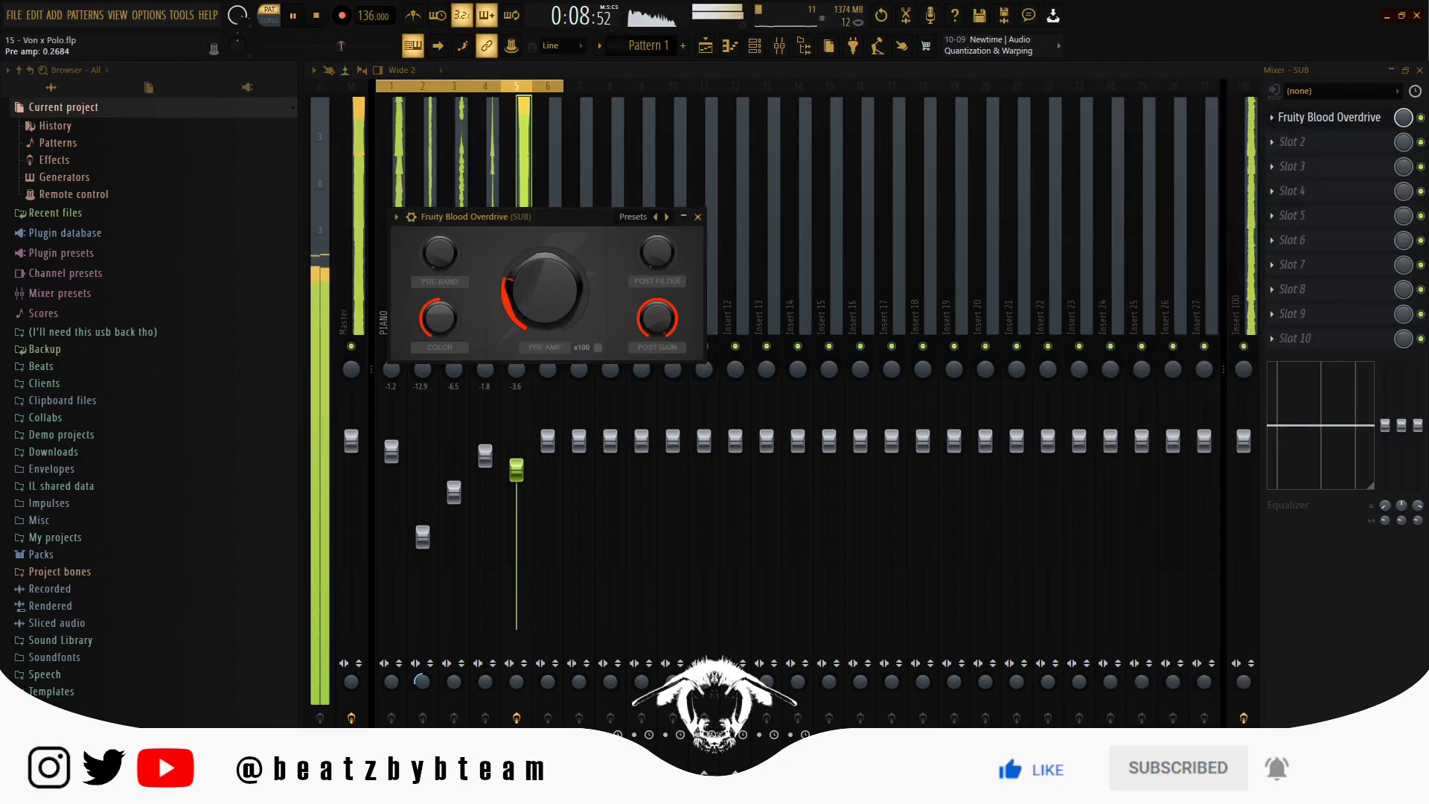
left_click(511, 165)
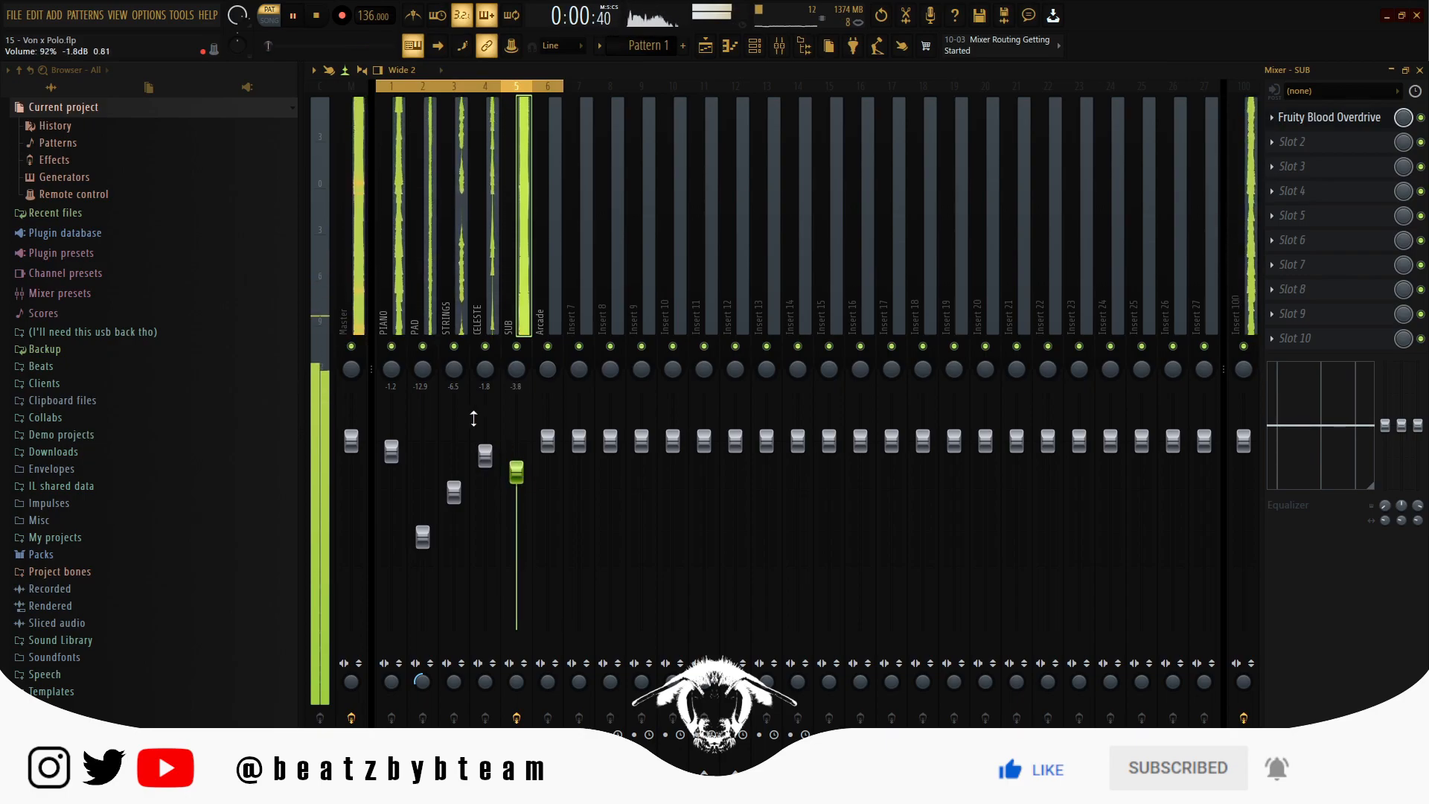
Lower the SUB mixer track to -4.4 dB and stop playback.
left_click(391, 452)
left_click_drag(514, 474, 514, 478)
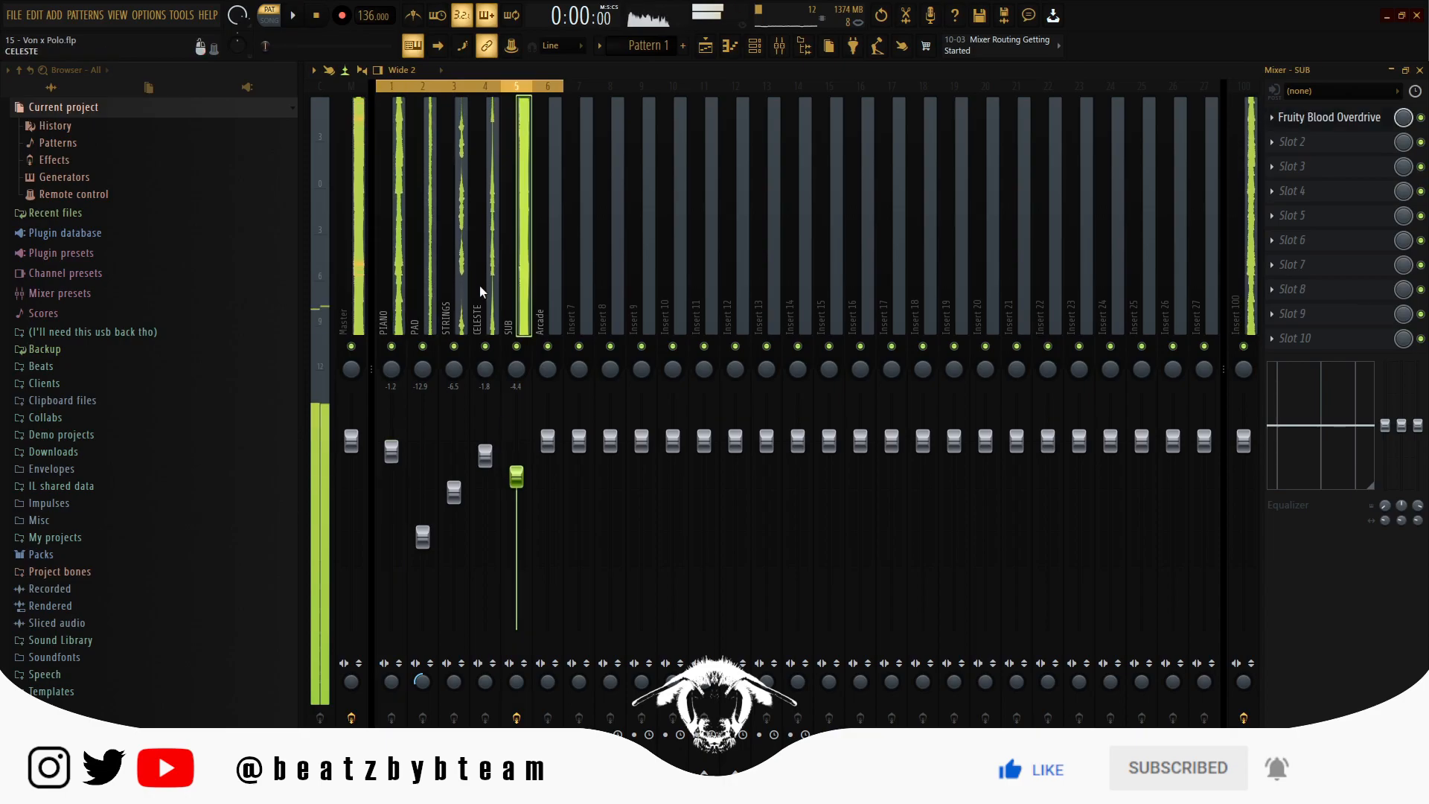
key("space")
Review the melody mixer tracks, the channel list and the effect slots of Insert 100.
left_click(480, 286)
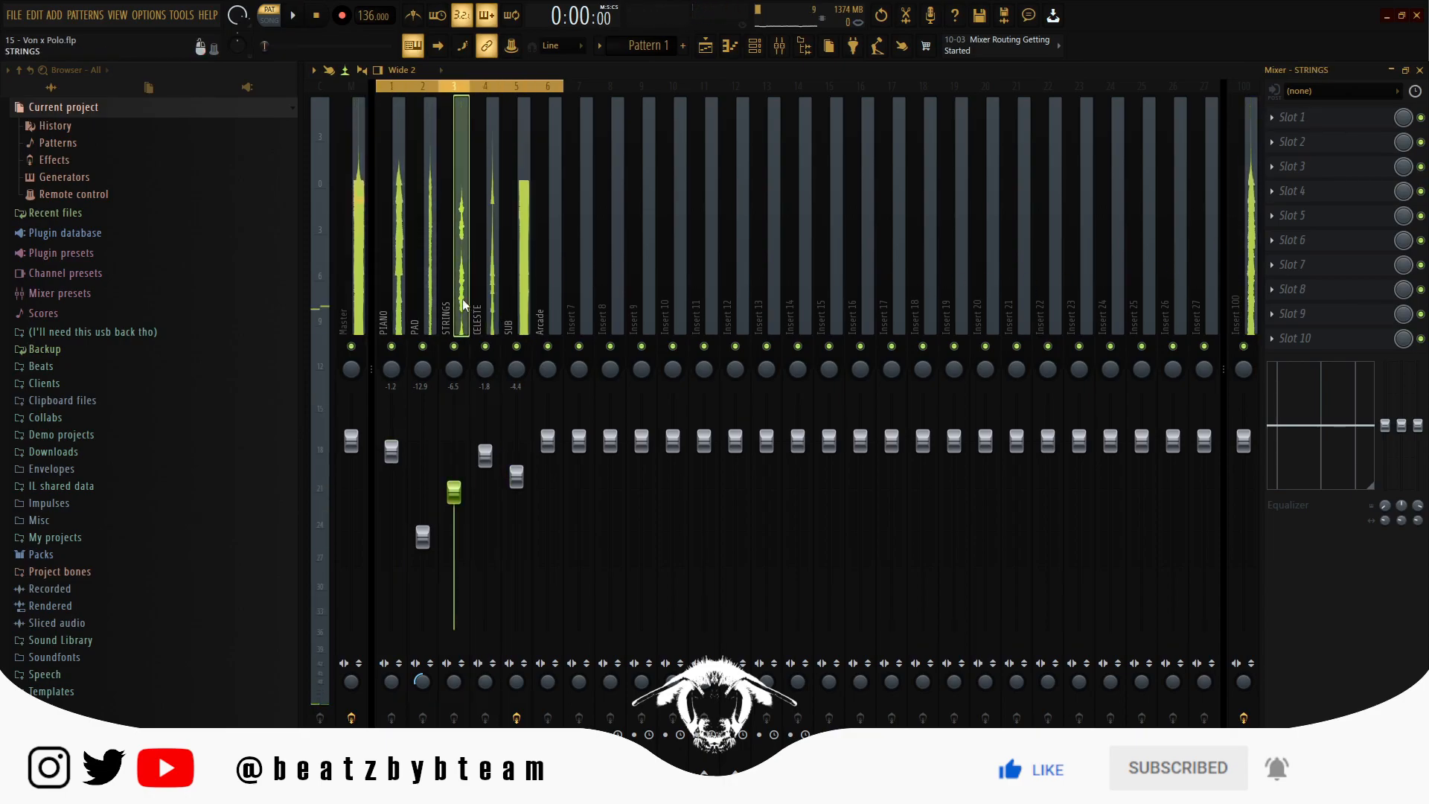
left_click(386, 314)
left_click(756, 46)
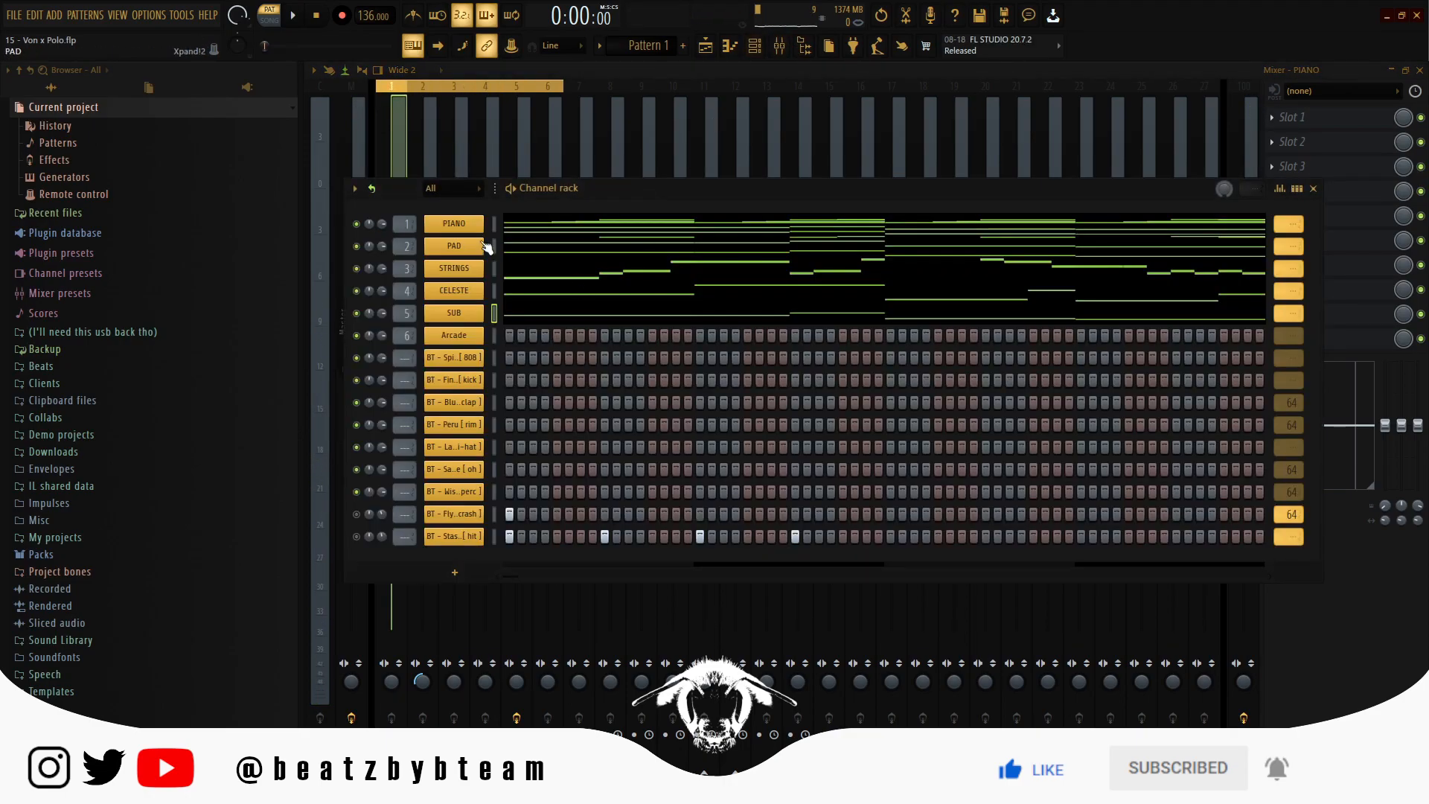
left_click(405, 134)
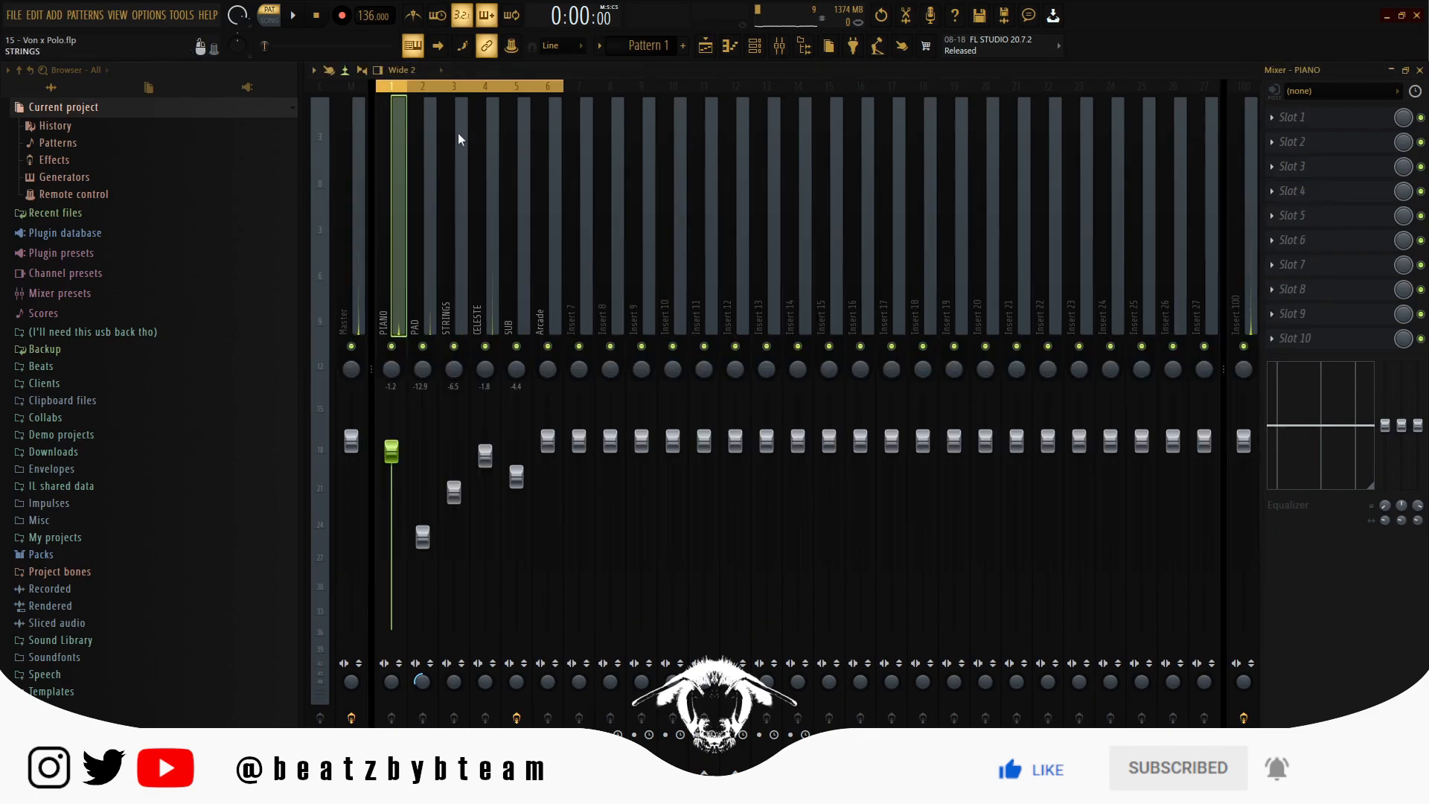
left_click_drag(1224, 263, 1243, 281)
left_click(1243, 281)
Look through the higher-numbered mixer inserts and examine the docking options available for Insert 99.
scroll(960, 309, "down", 5)
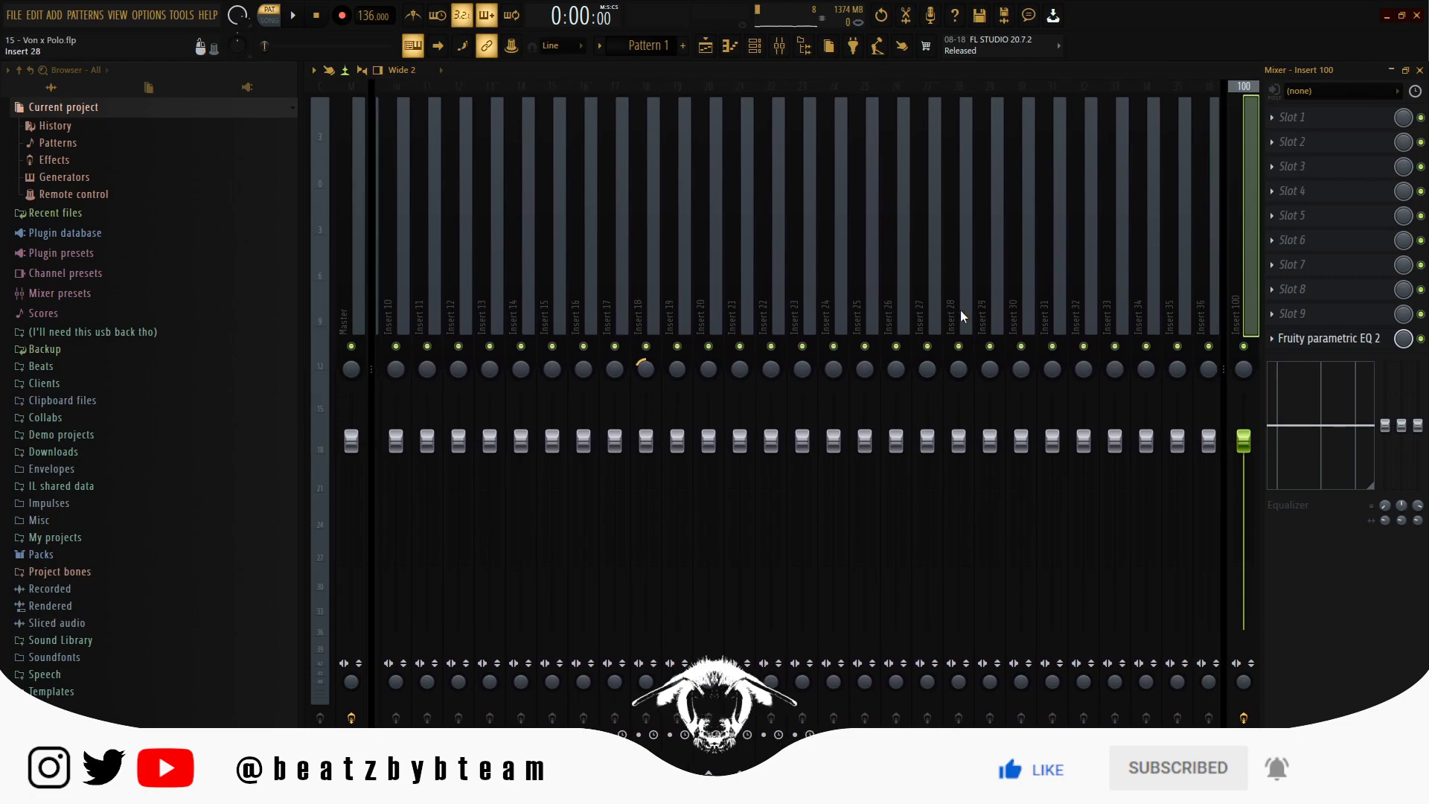
scroll(825, 217, "down", 15)
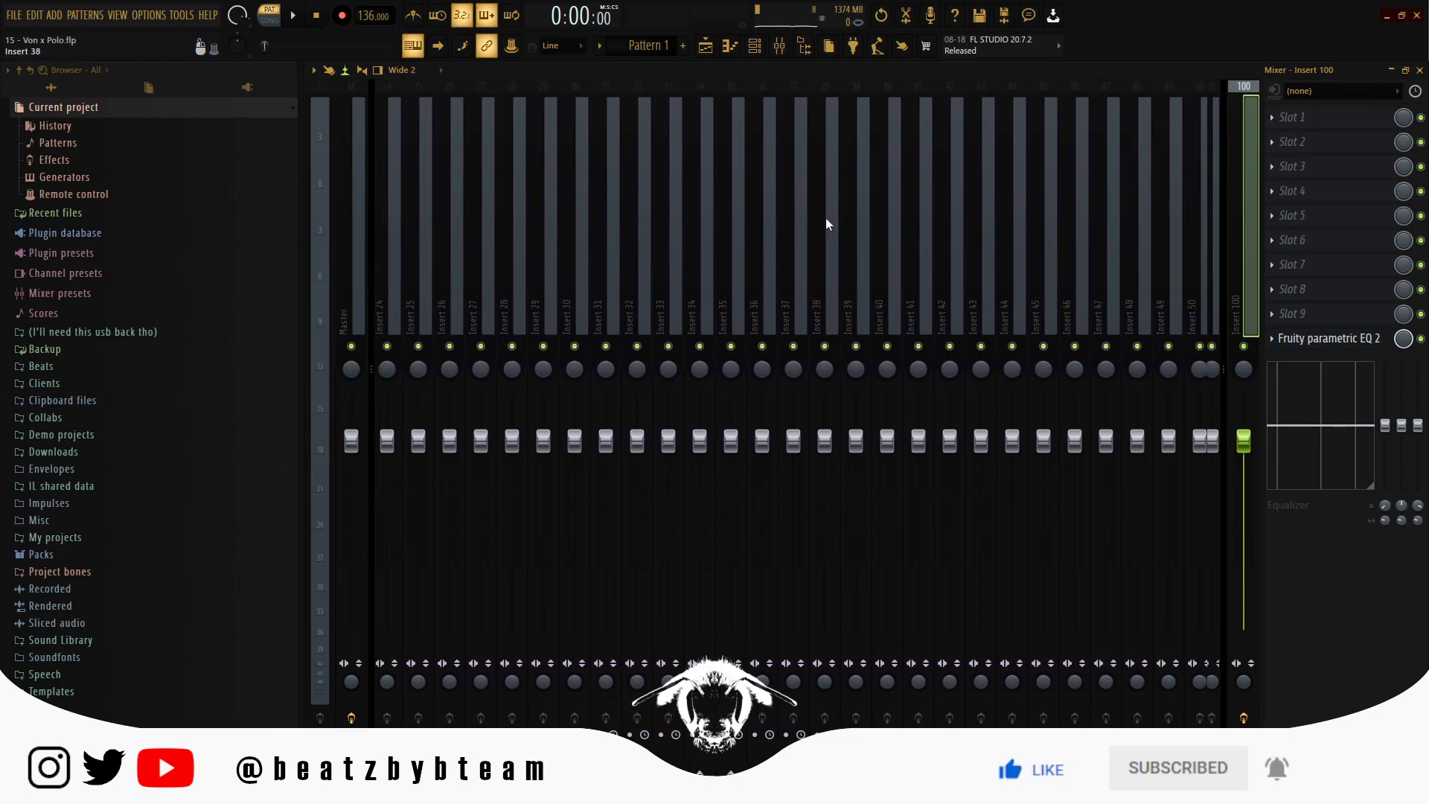
scroll(926, 230, "down", 1)
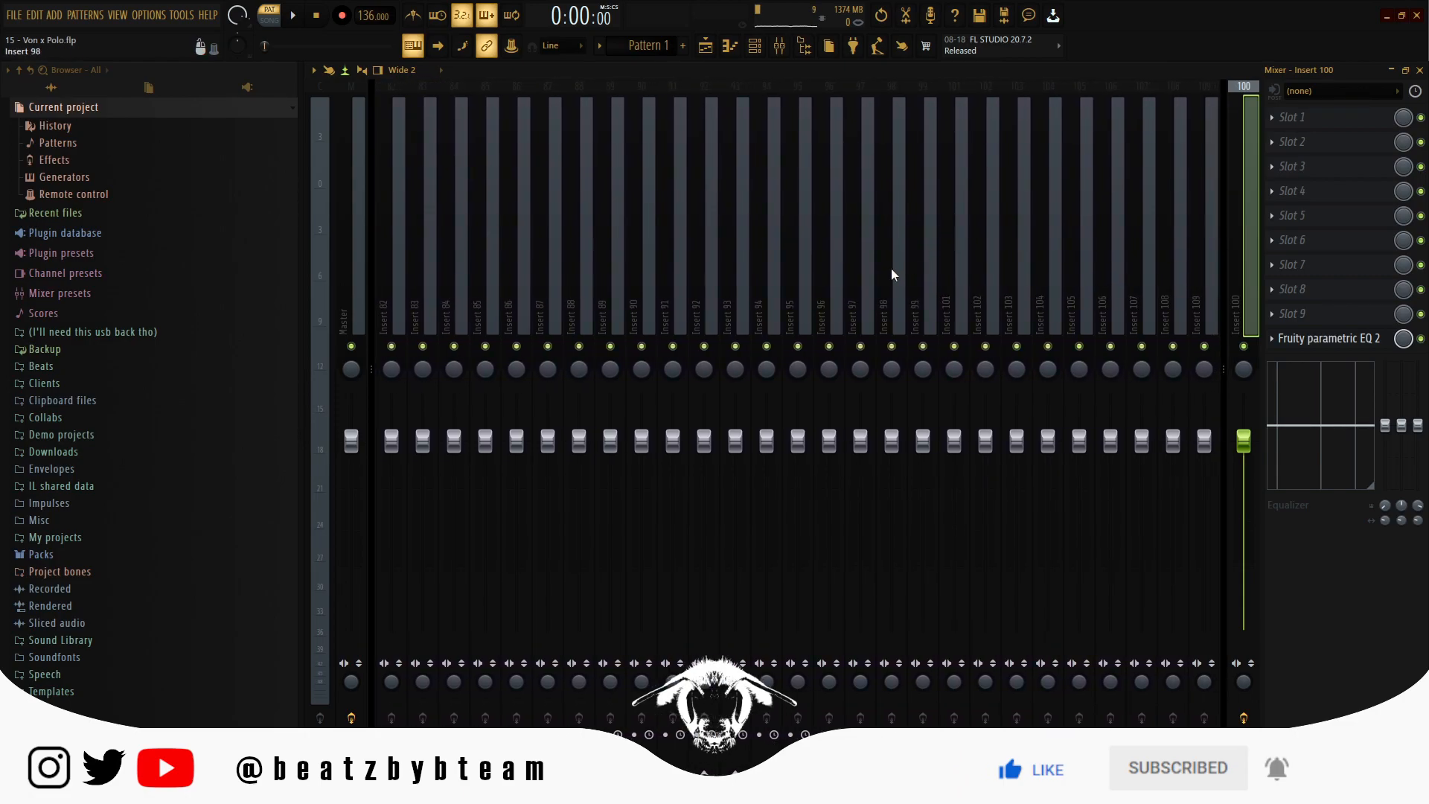
left_click(896, 266)
left_click(926, 275)
right_click(925, 303)
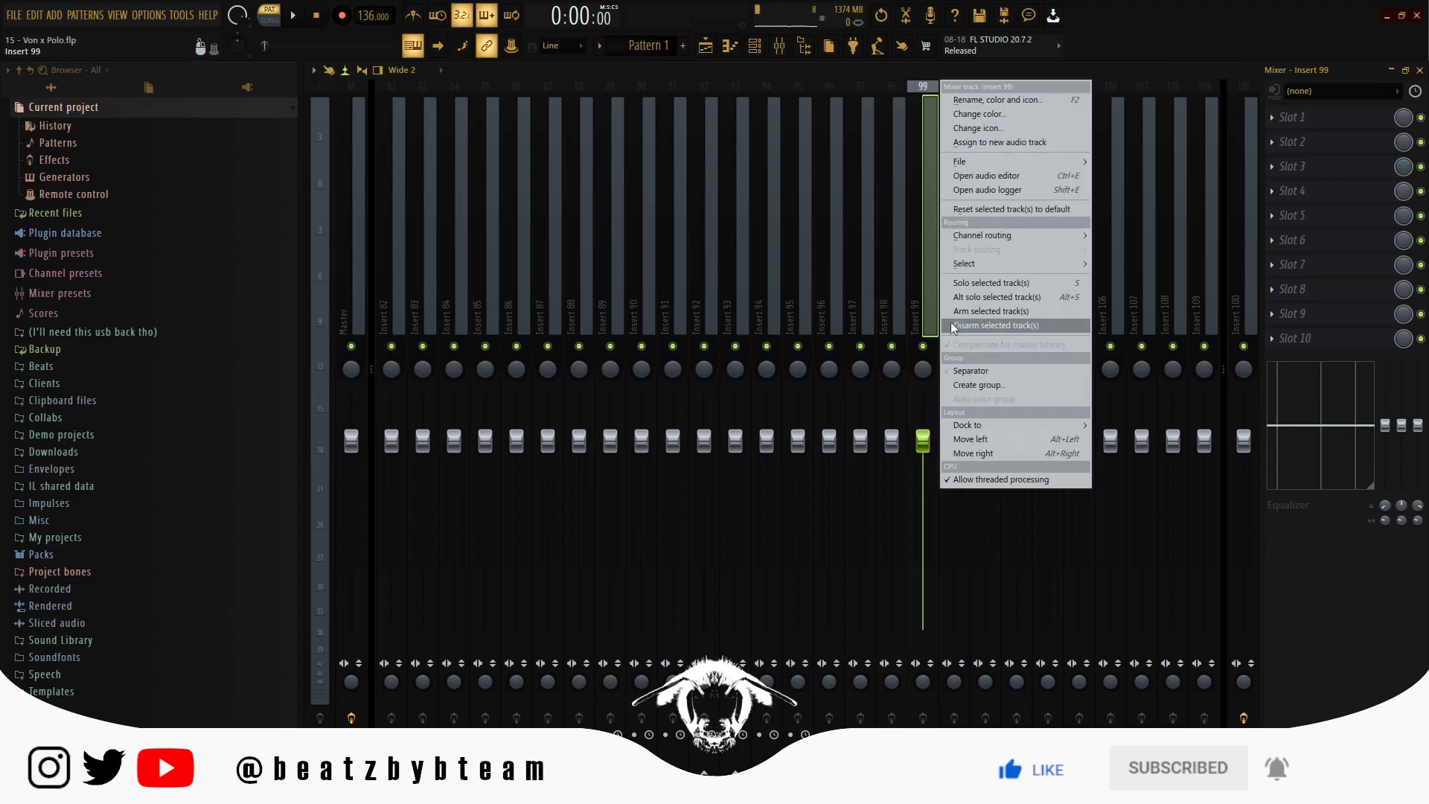
mouse_move(979, 427)
left_click(1163, 320)
scroll(851, 287, "up", 14)
scroll(565, 285, "up", 4)
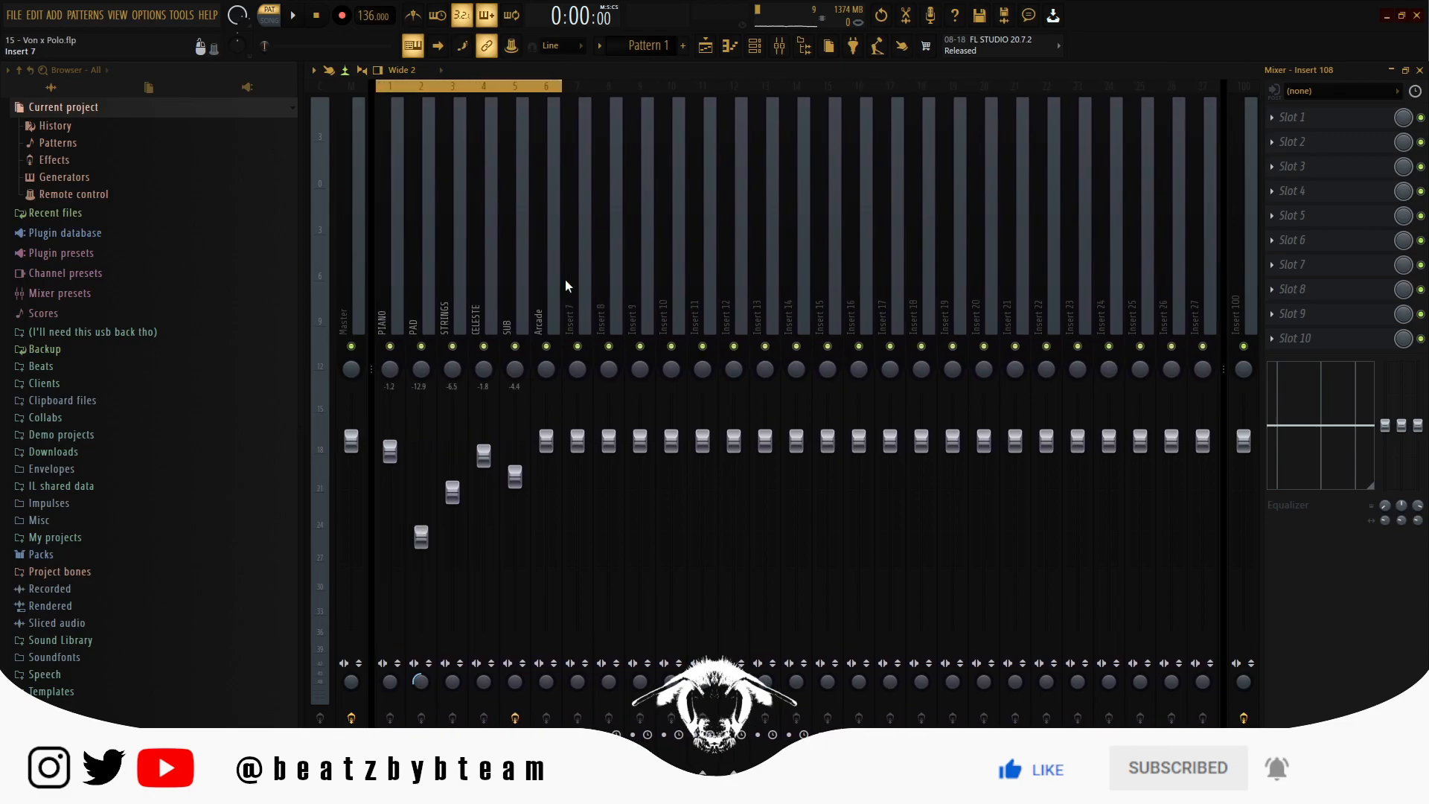
Select the PIANO, PAD, STRINGS and CELESTE mixer tracks together and route them to Insert 100.
left_click(515, 279)
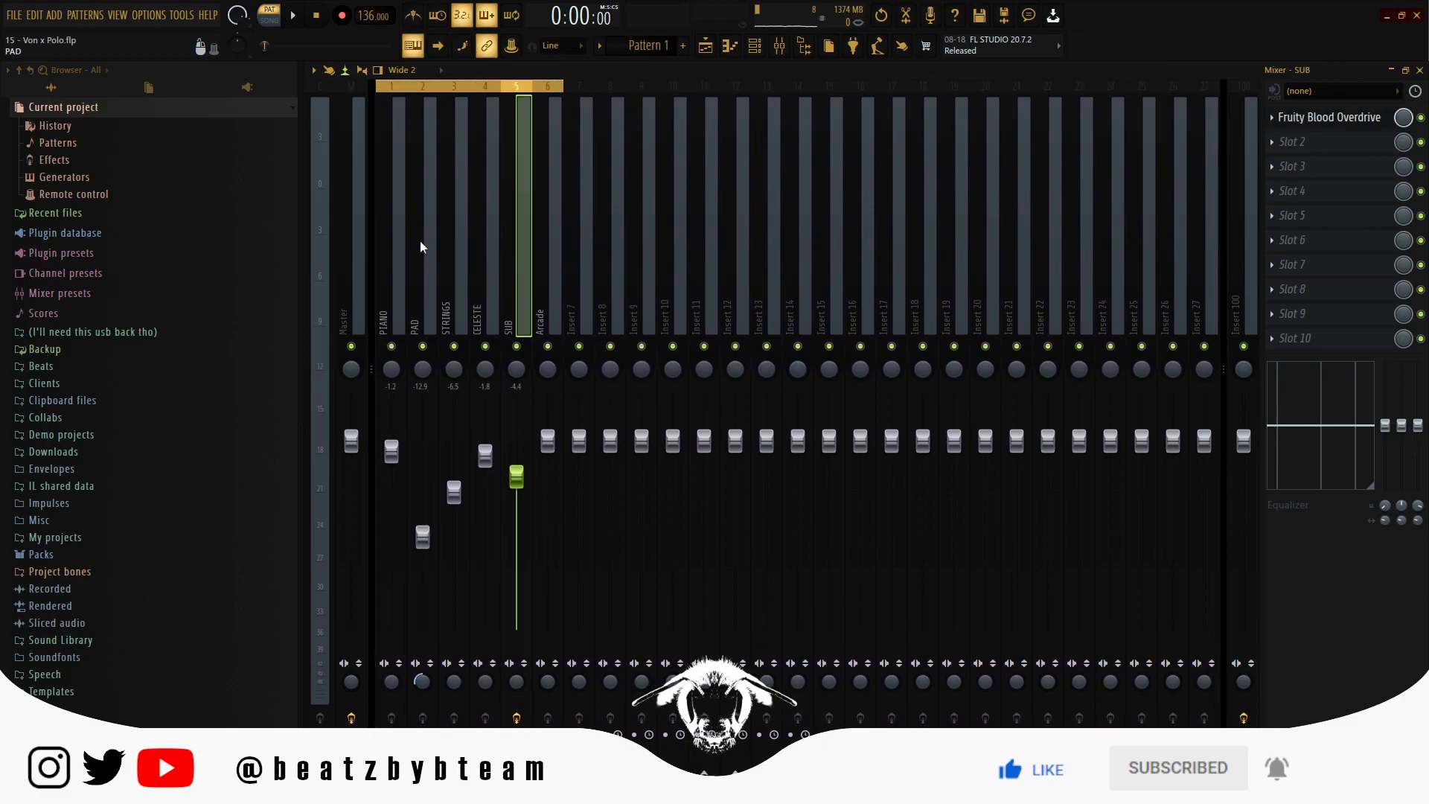
left_click(421, 285)
left_click(385, 290)
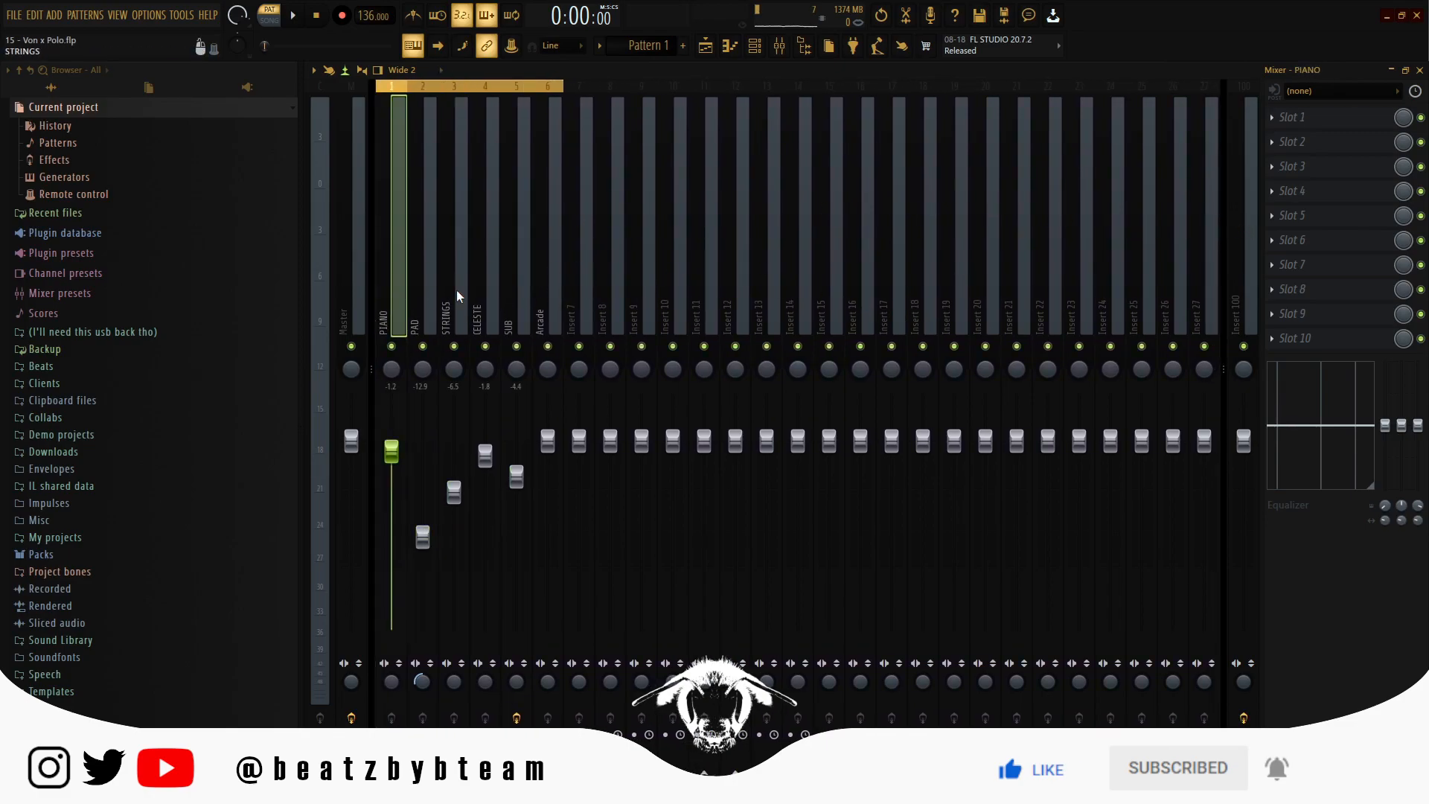
left_click_drag(507, 295, 382, 308)
left_click_drag(484, 298, 390, 300)
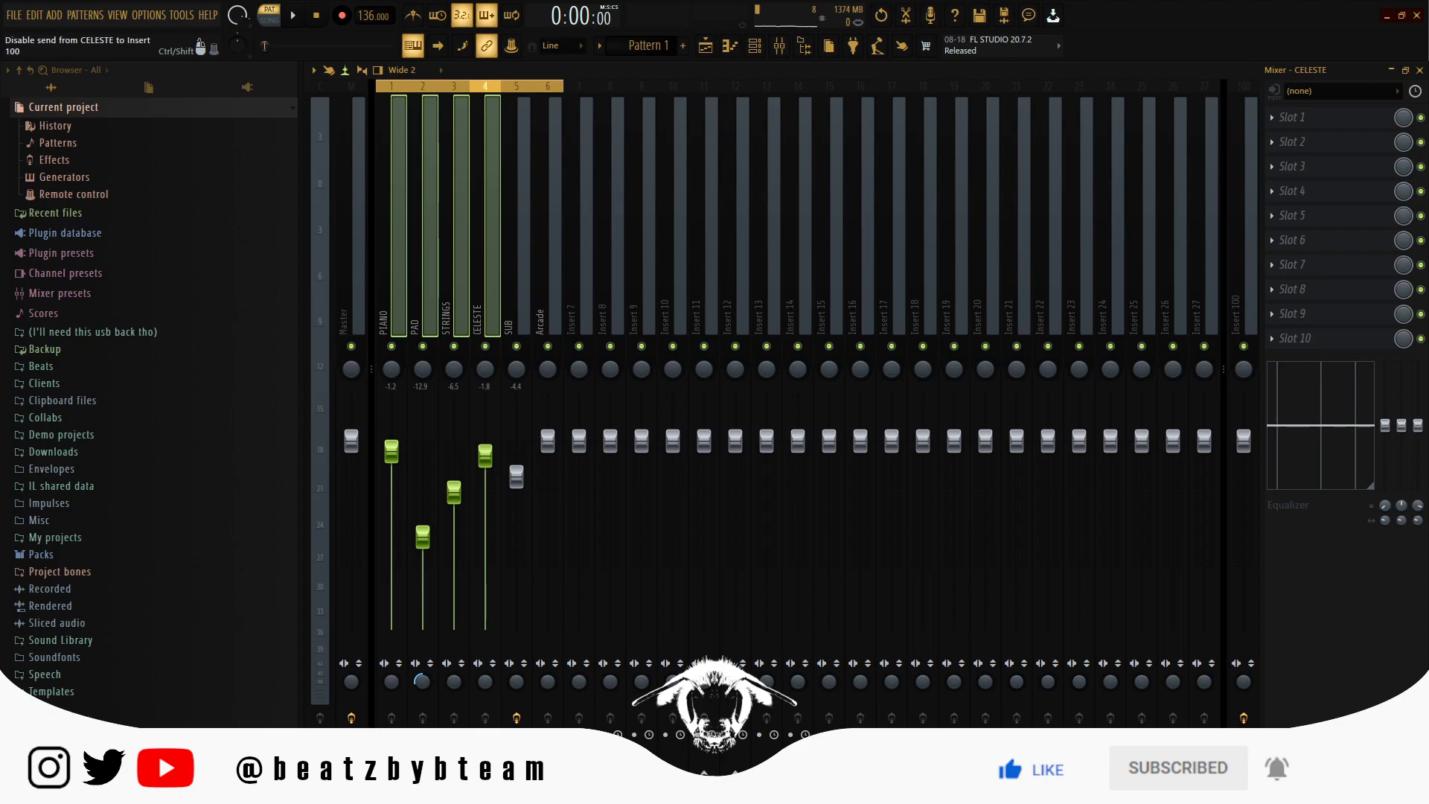
right_click(1244, 771)
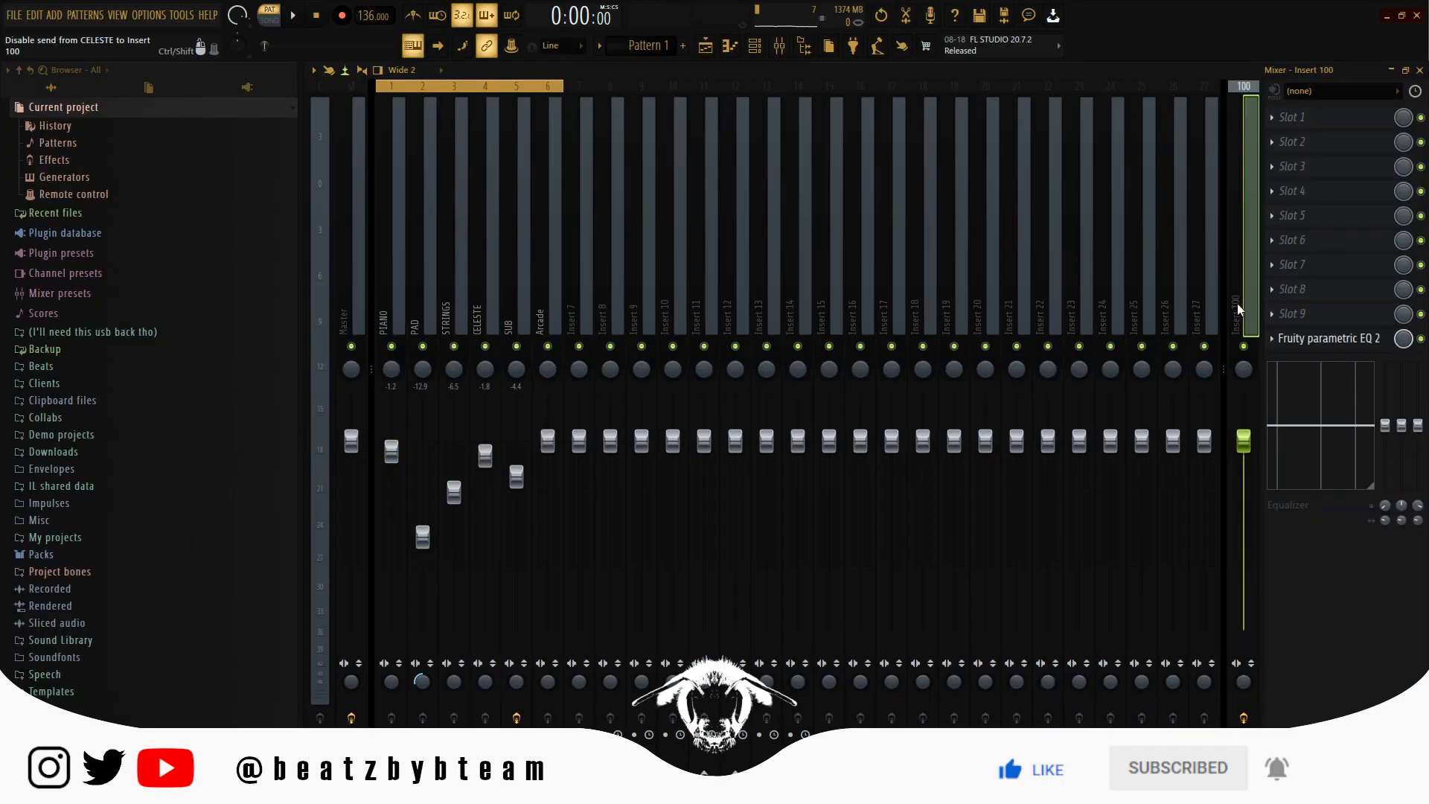
Play the pattern with the SUB track muted, check the routing through Insert 100, and stop playback.
key("space")
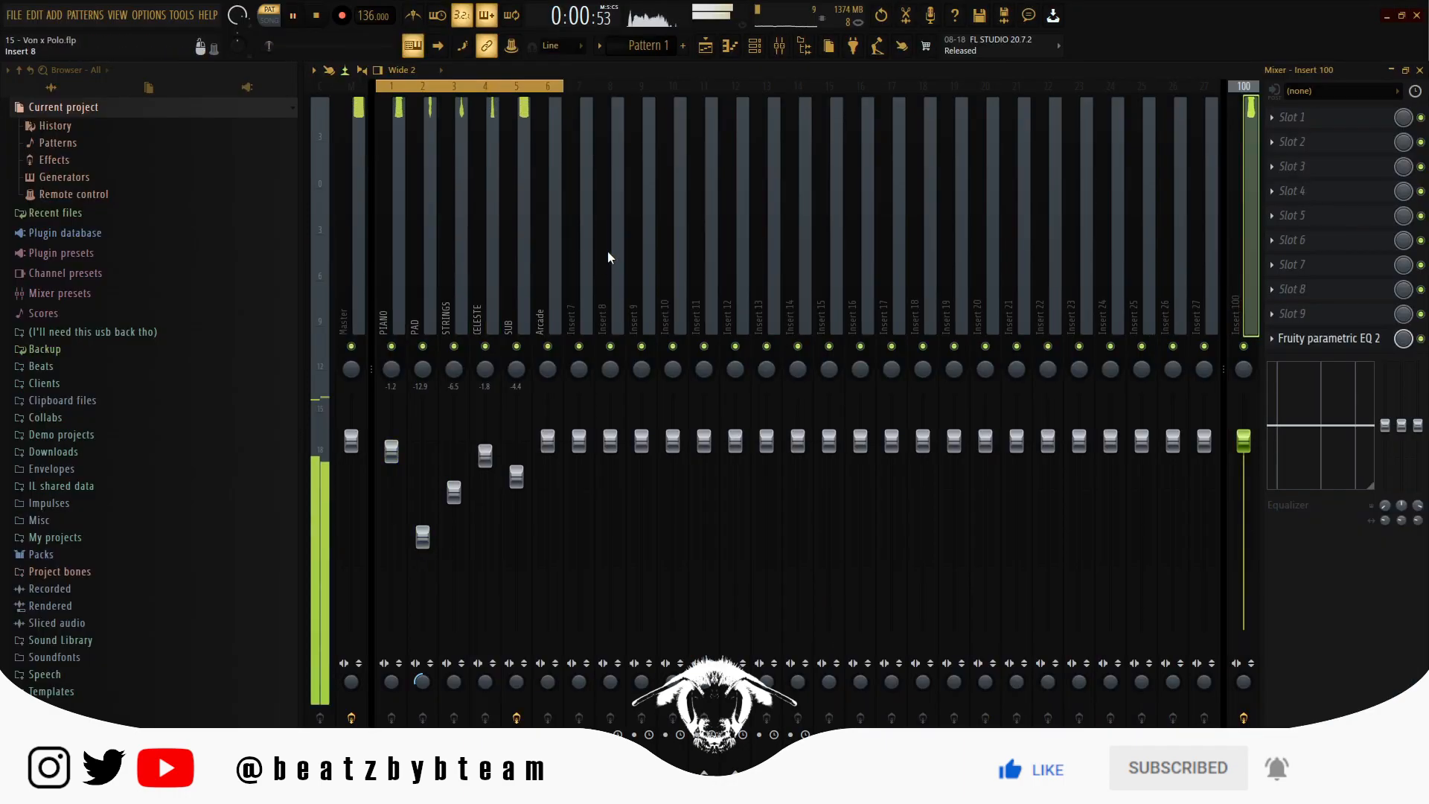
left_click(454, 298)
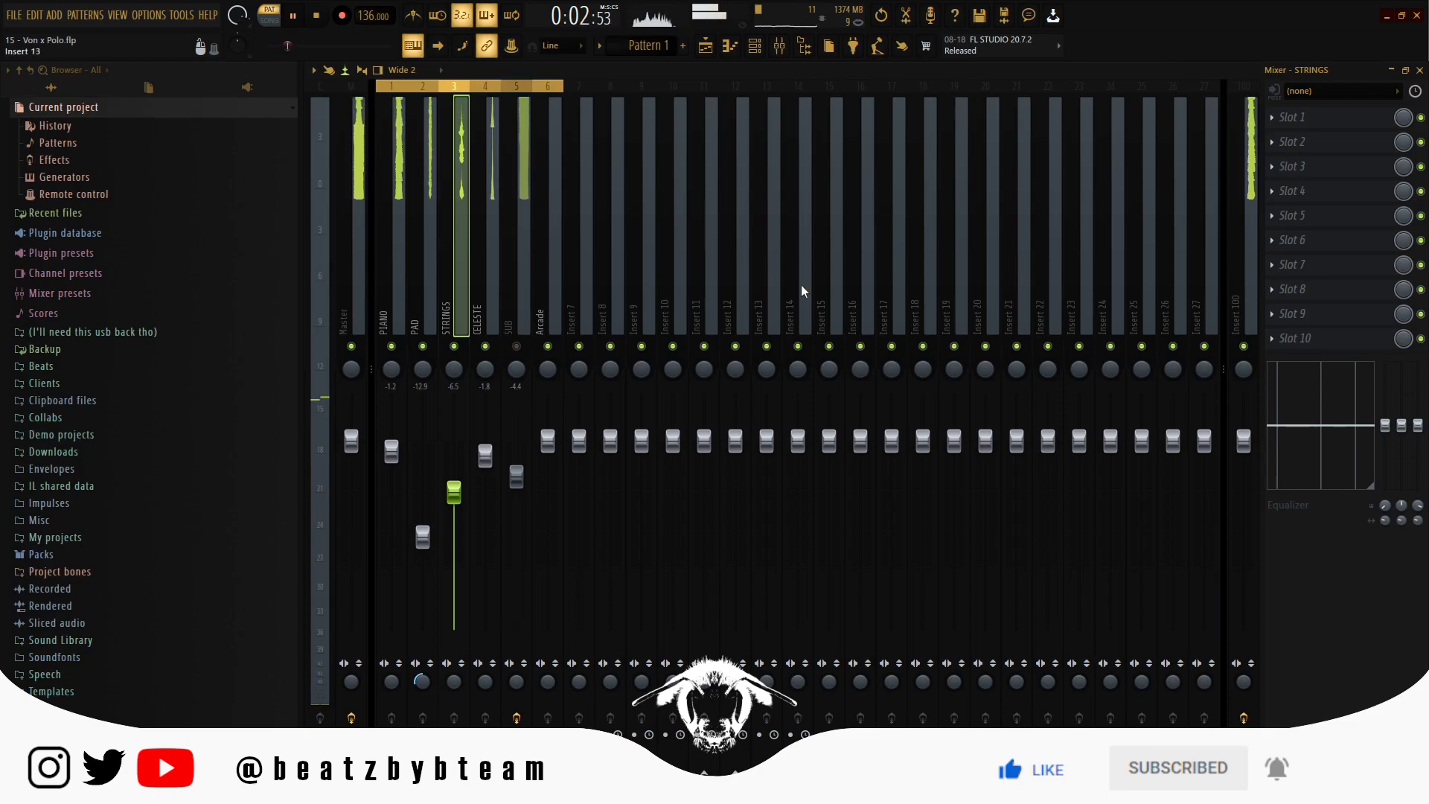
left_click(1248, 317)
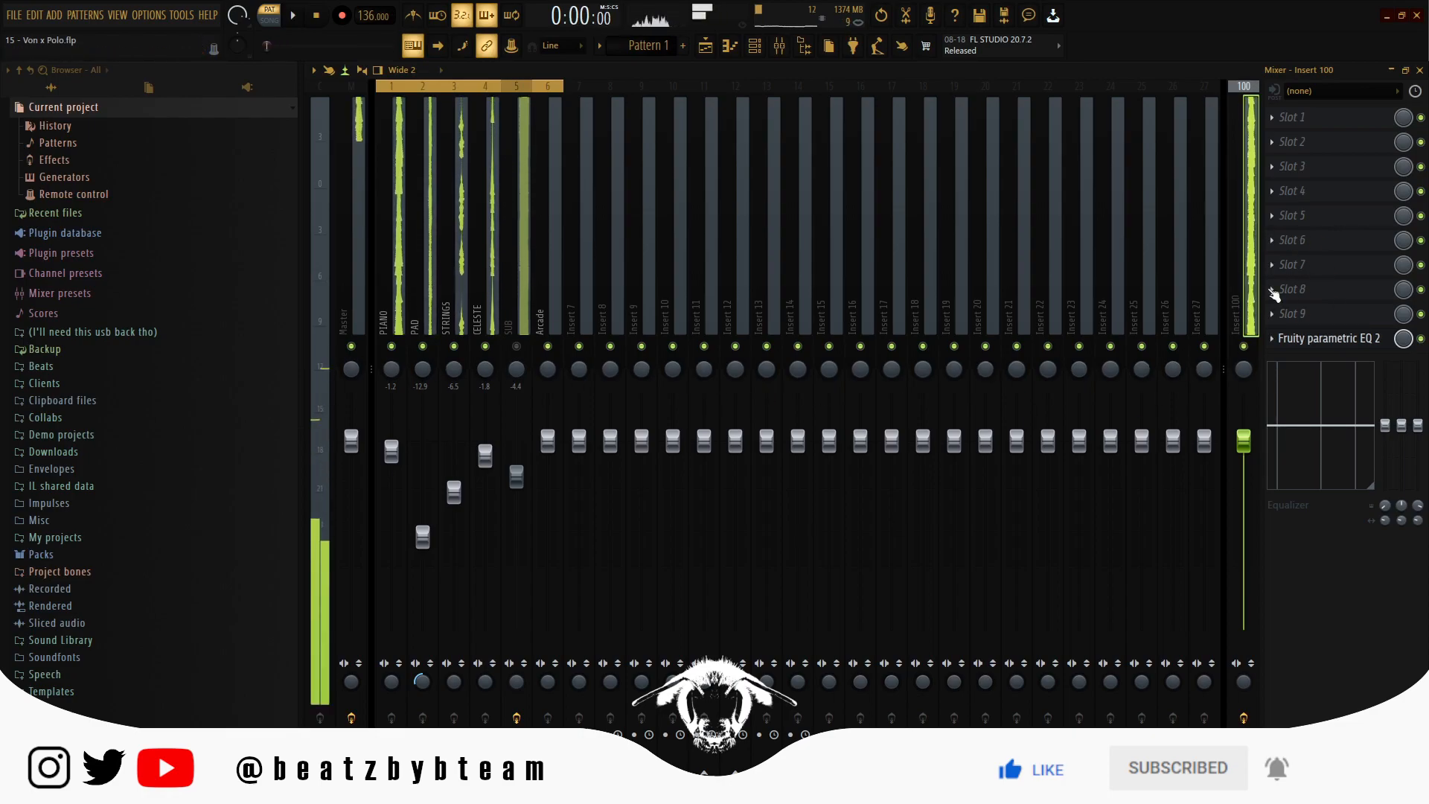
key("space")
Load Fruity Convolver in the first effect slot of Insert 100.
left_click(1310, 121)
mouse_move(1282, 137)
left_click(1040, 145)
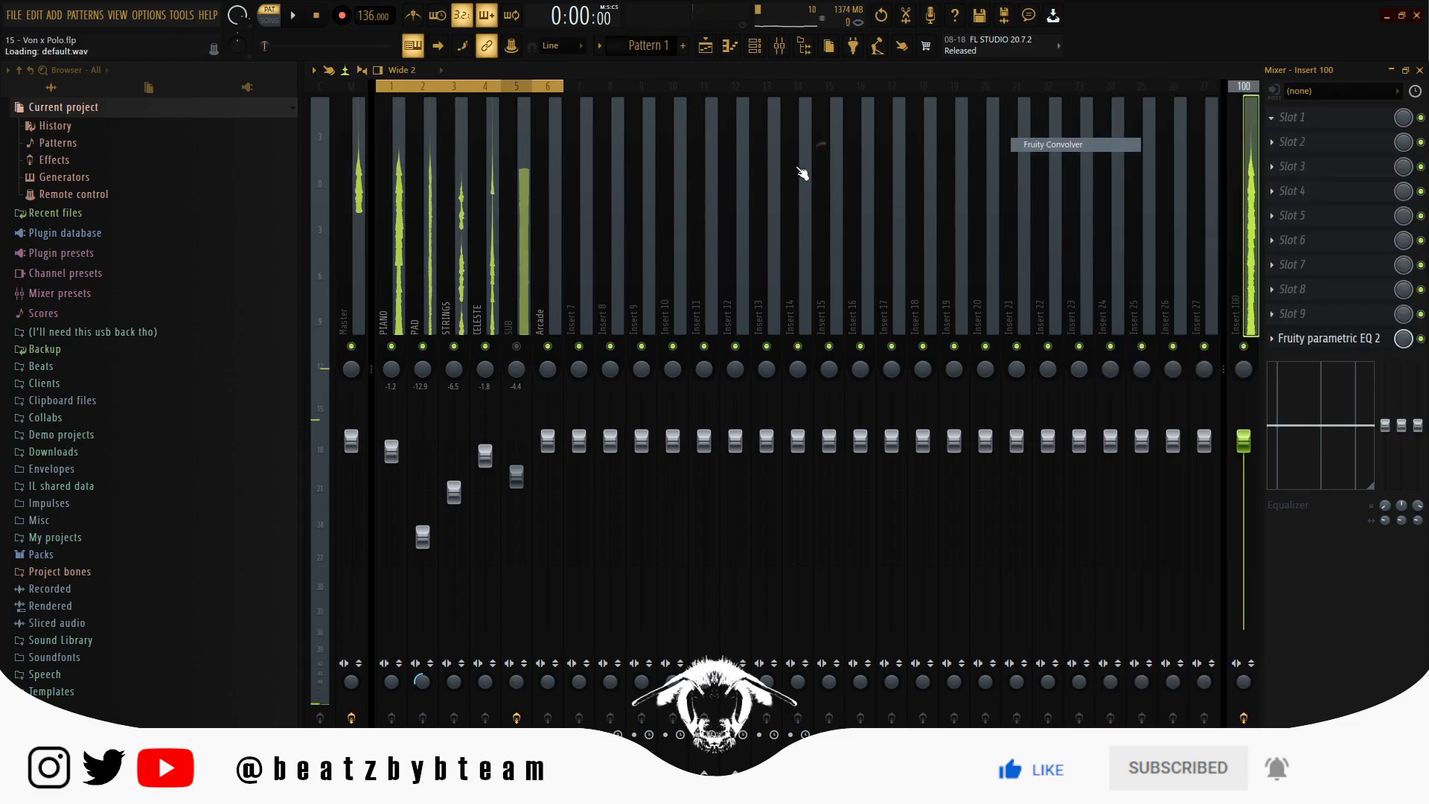
Load the Montclair Church (G-Mid) impulse preset in Fruity Convolver on Insert 100 and play the pattern with it.
left_click(808, 179)
left_click(1051, 290)
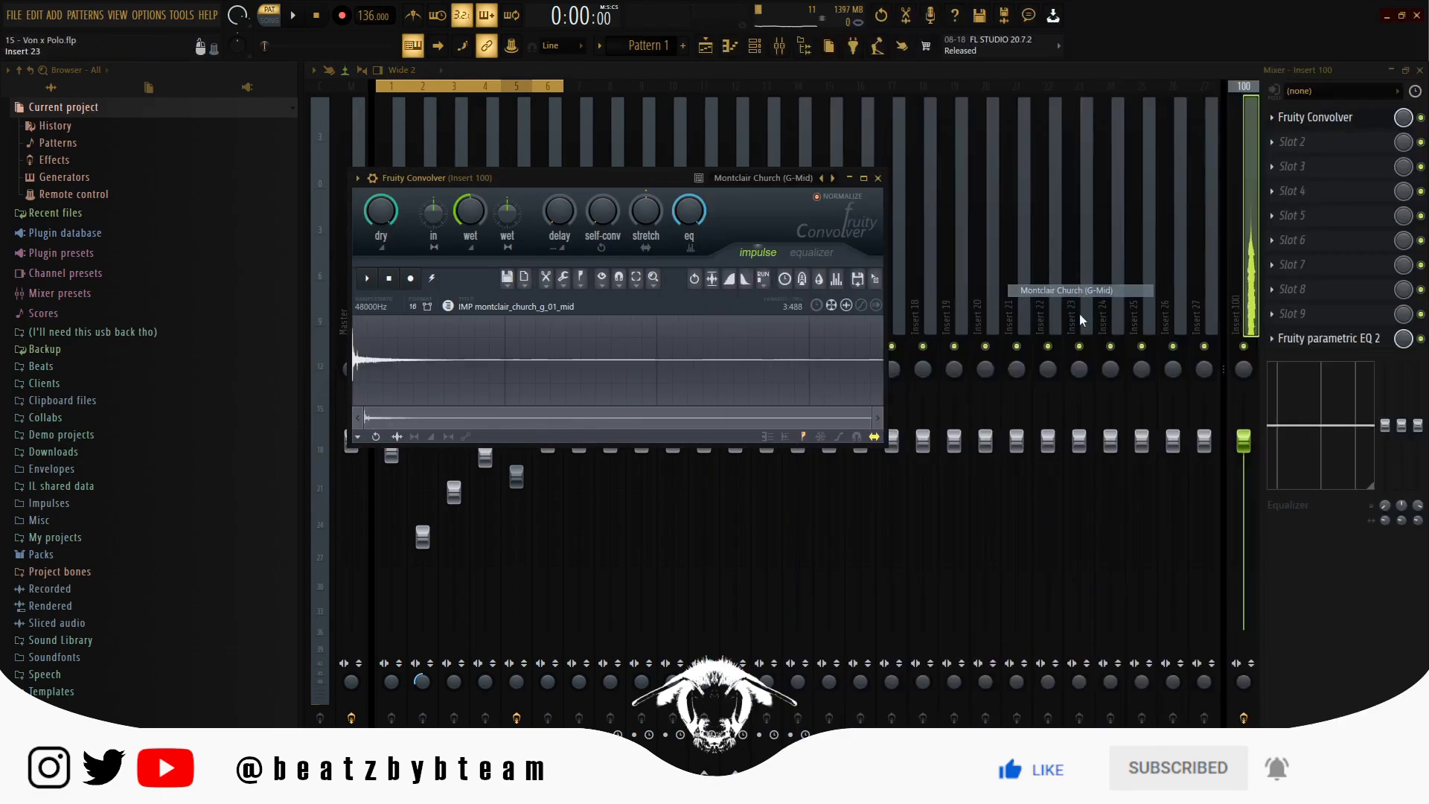
key("space")
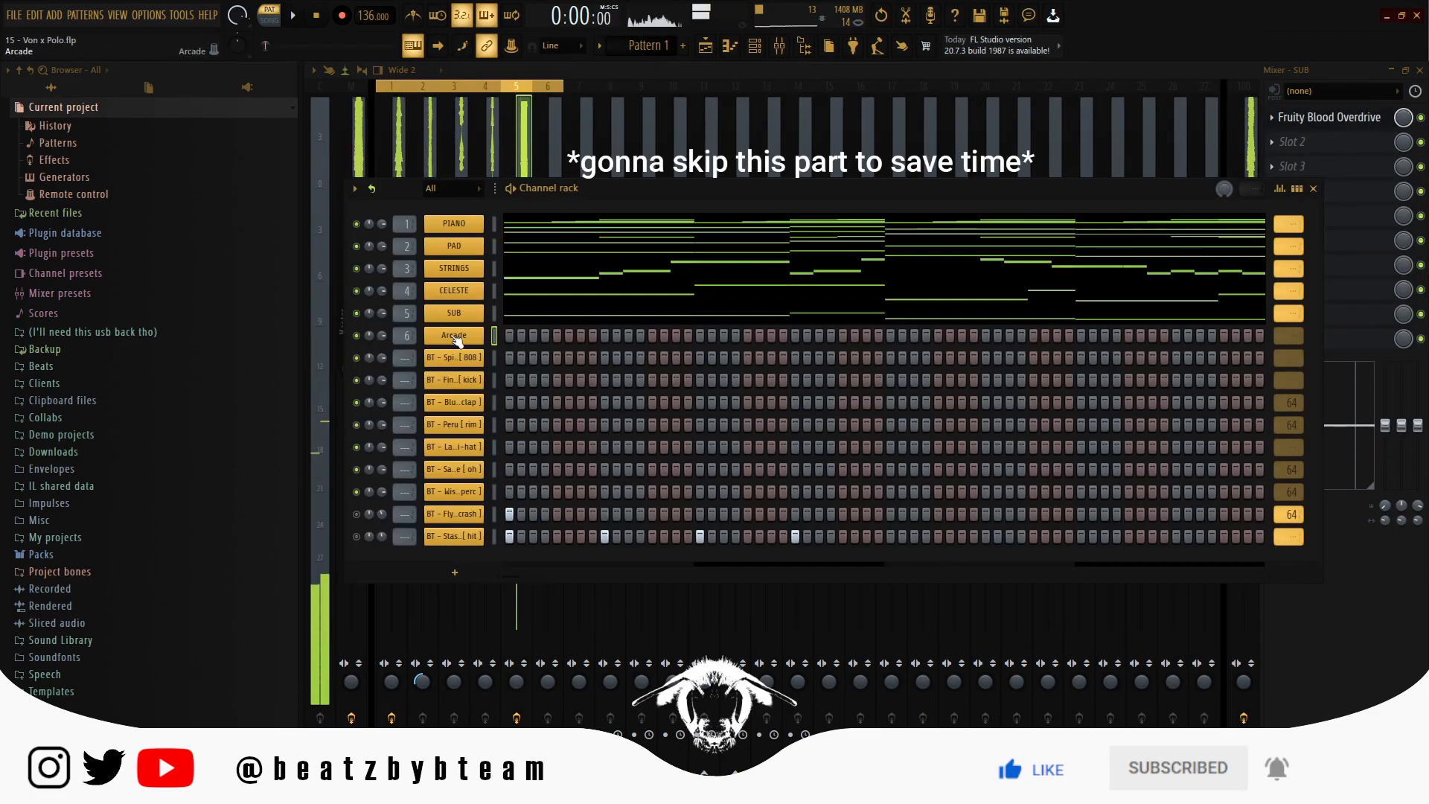
Open the Arcade instrument and browse its library of lines to pick a kit.
left_click(454, 335)
scroll(619, 579, "down", 3)
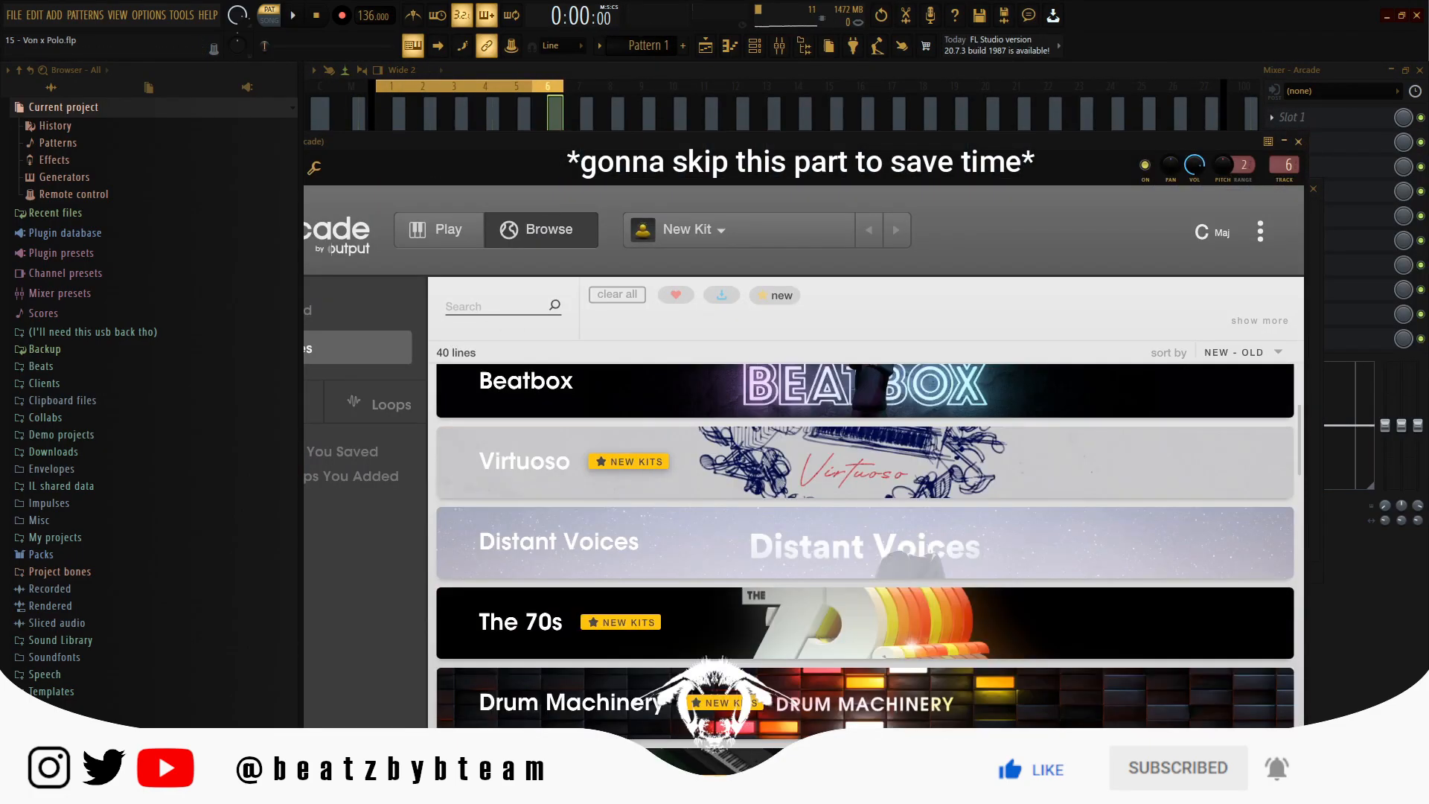
left_click(646, 571)
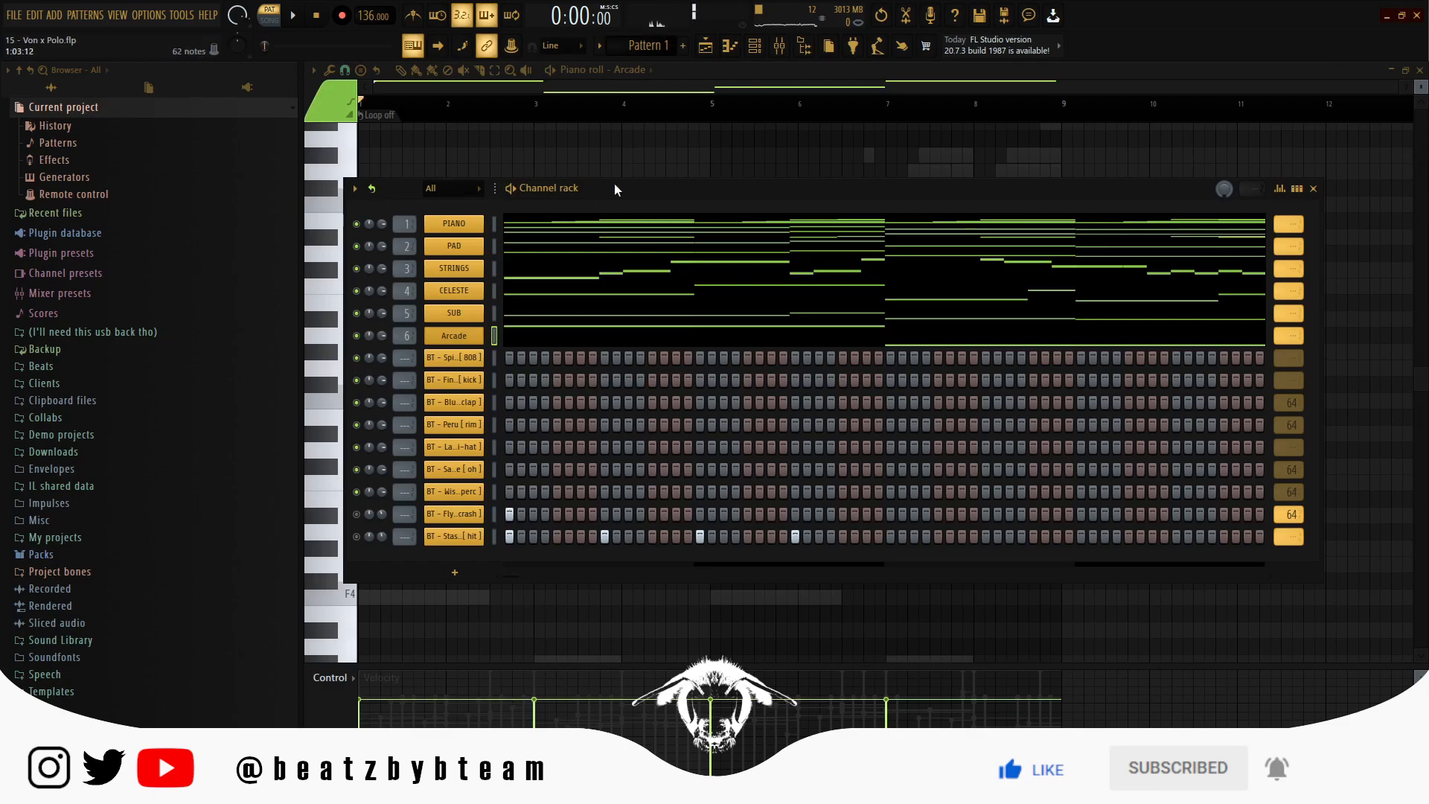
Play the pattern with the Arcade layer and check its full-length note overview and the mixer levels.
key("space")
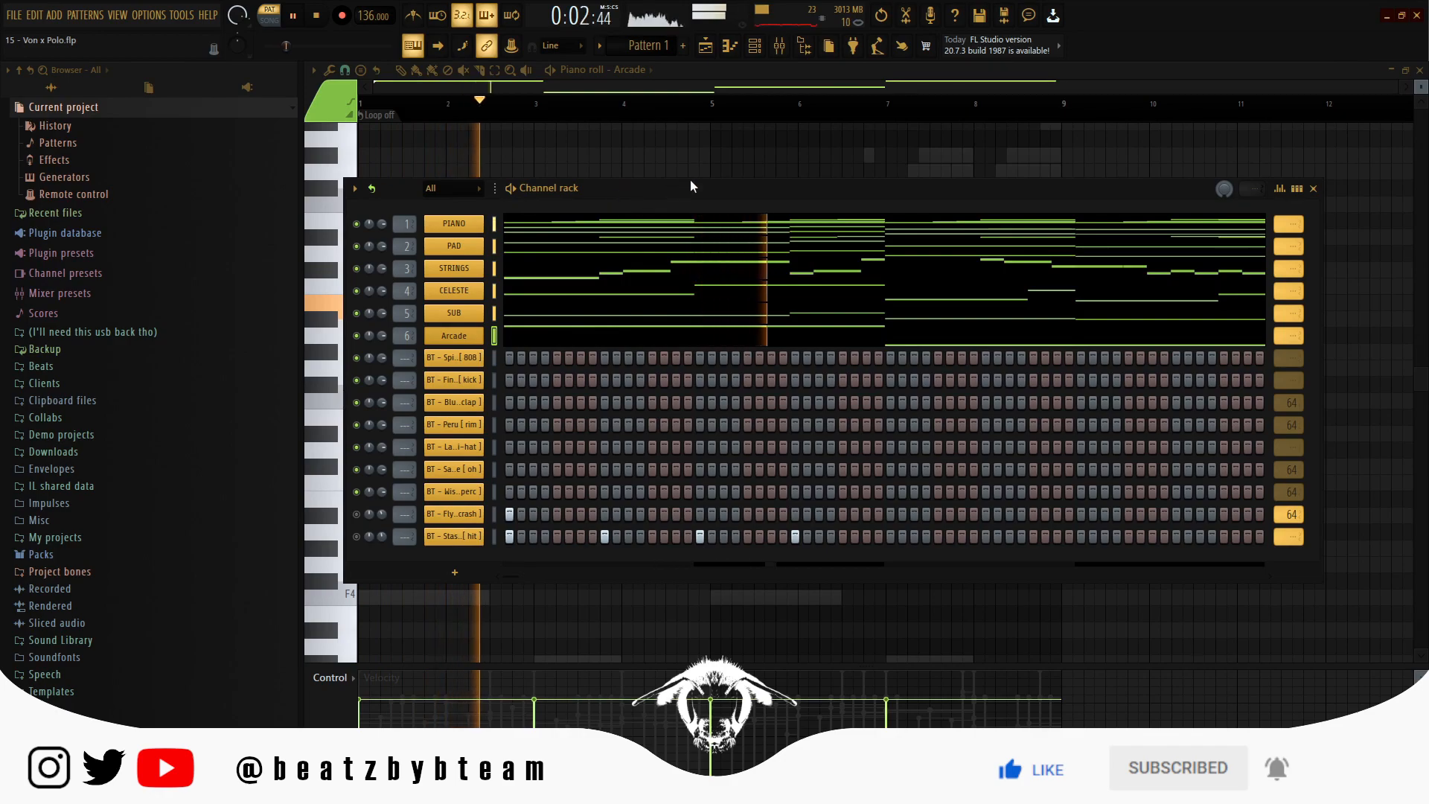
left_click(1298, 189)
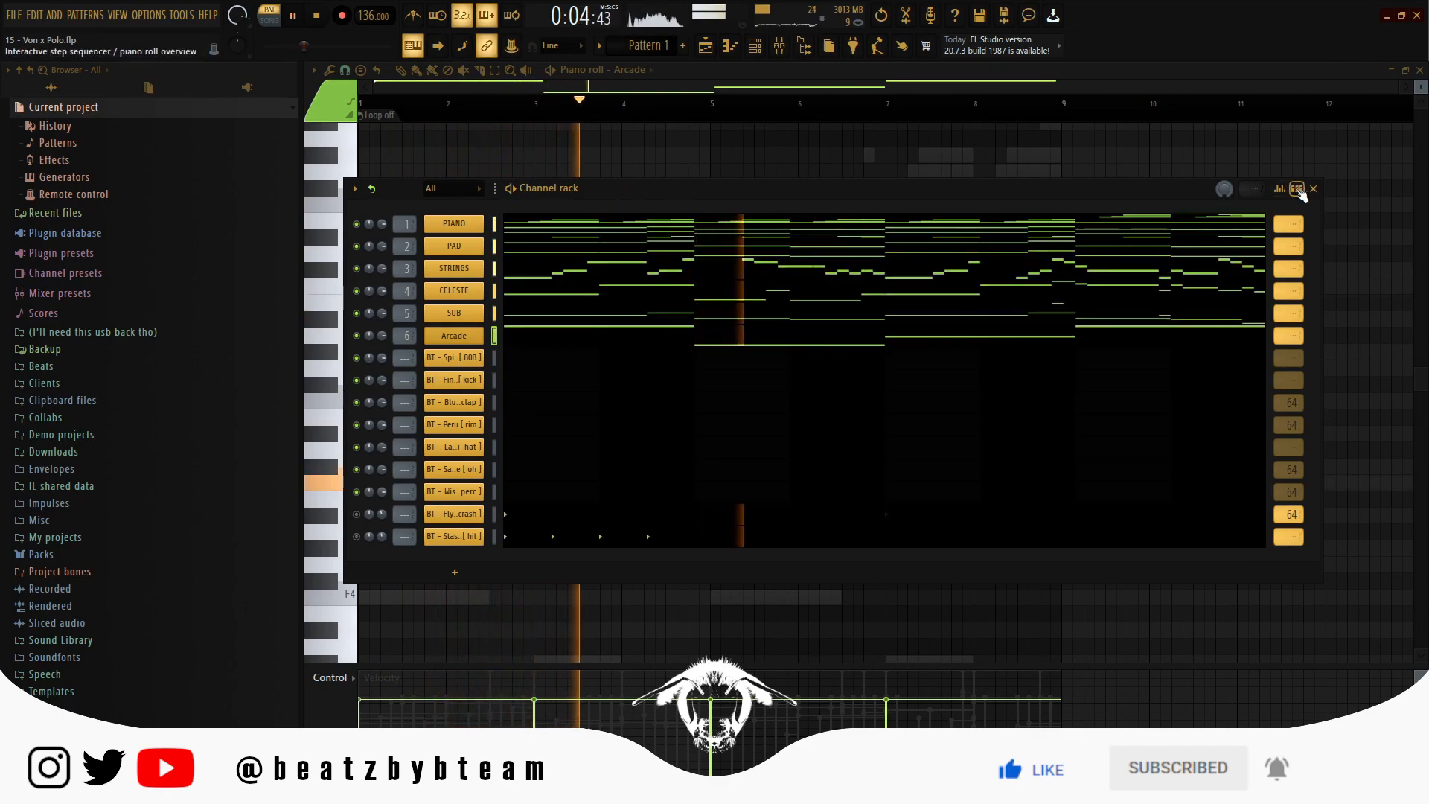
left_click(779, 46)
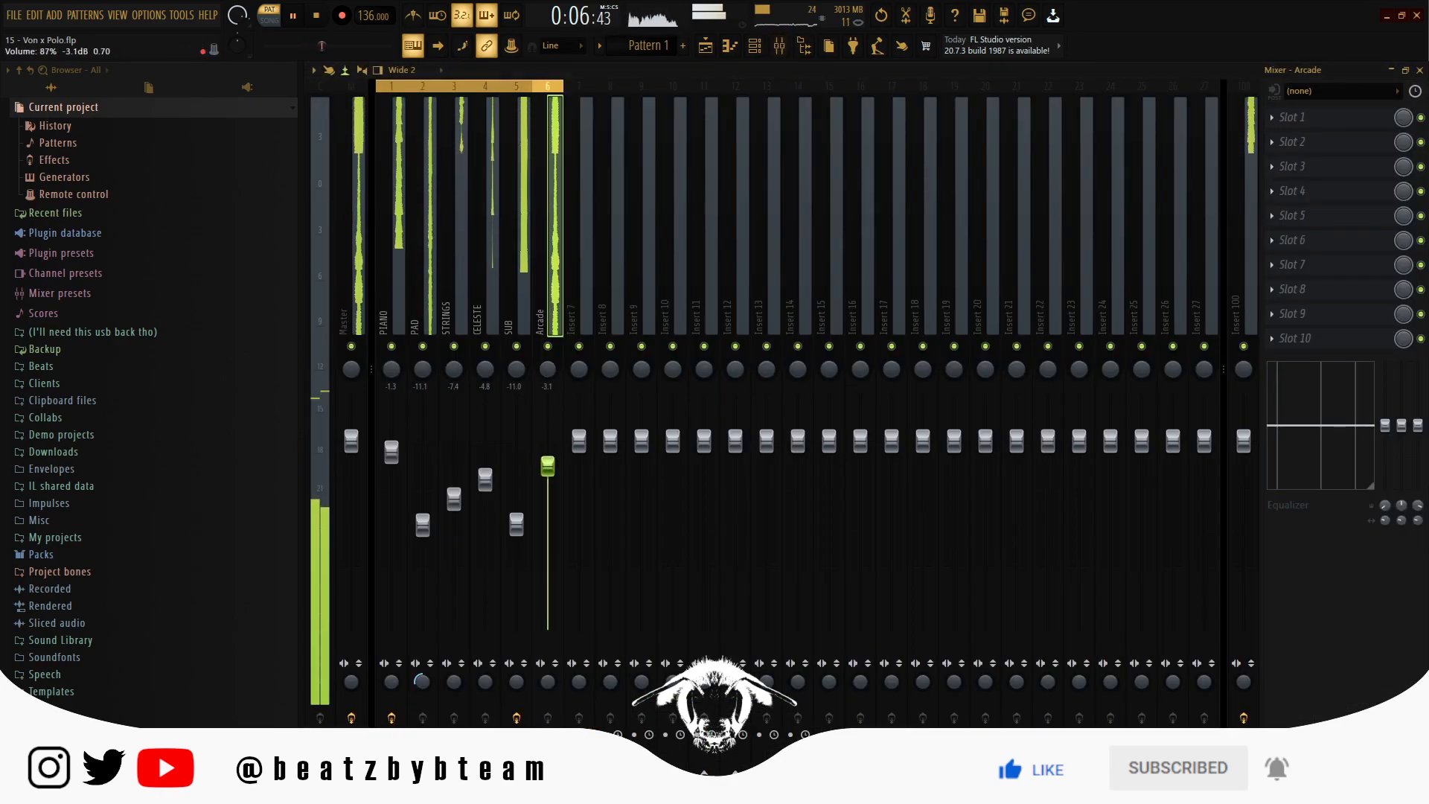
left_click(755, 46)
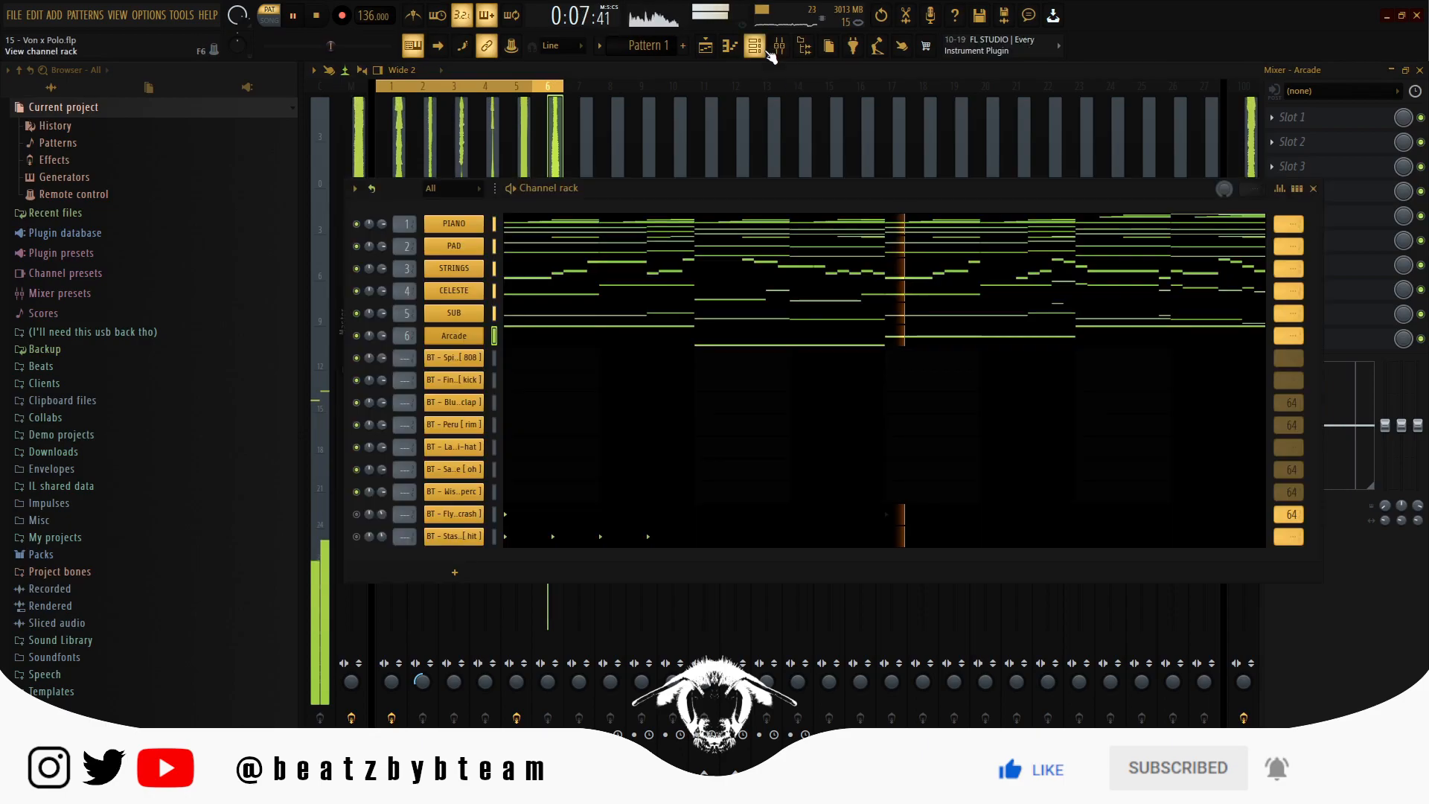
Show the Send 2 reverb settings in Arcade's internal mixer, set the Arcade mixer track to about -2.9 dB, and stop playback.
left_click(480, 340)
left_click(1240, 209)
left_click(1241, 209)
left_click_drag(698, 133, 782, 89)
left_click(347, 692)
left_click(939, 360)
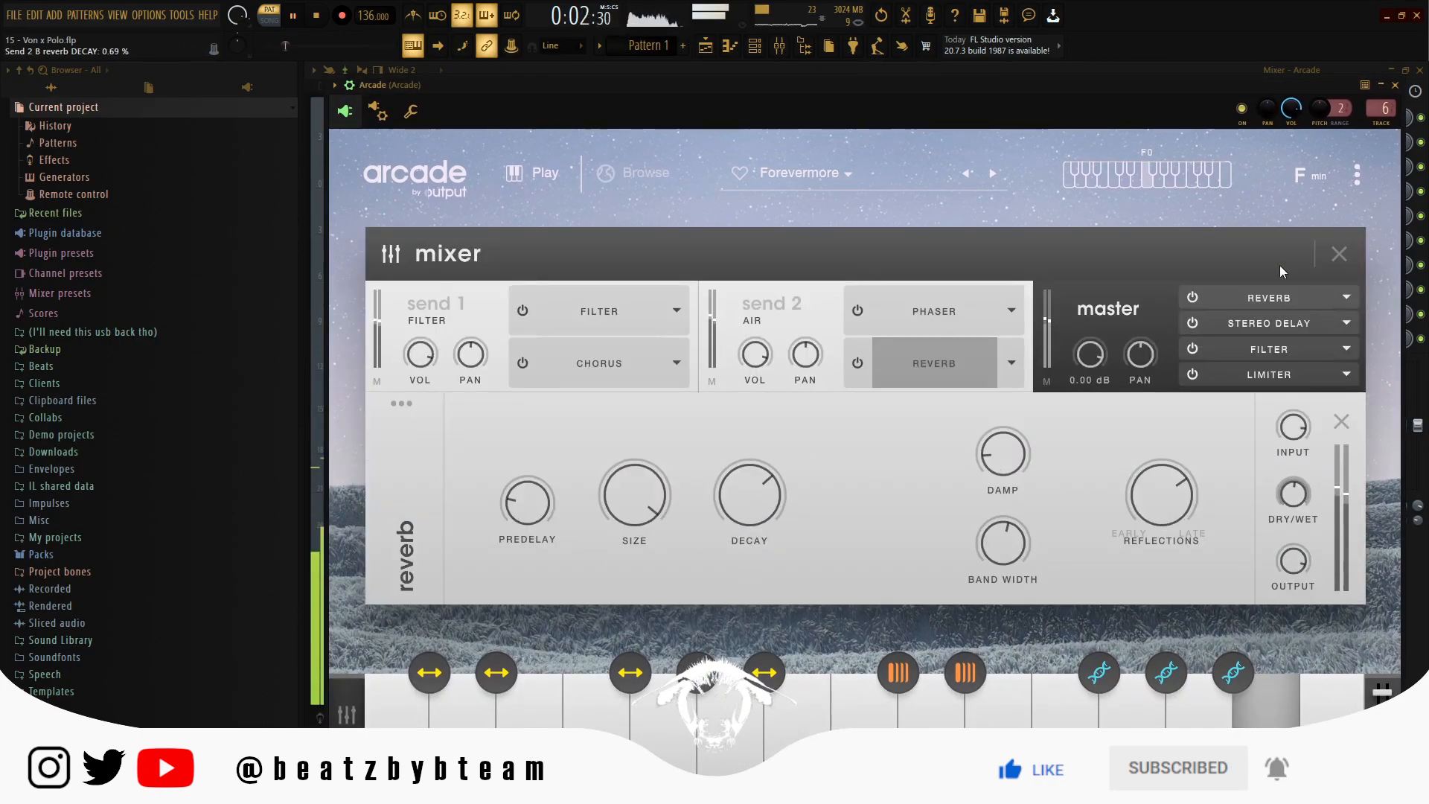
left_click(1395, 86)
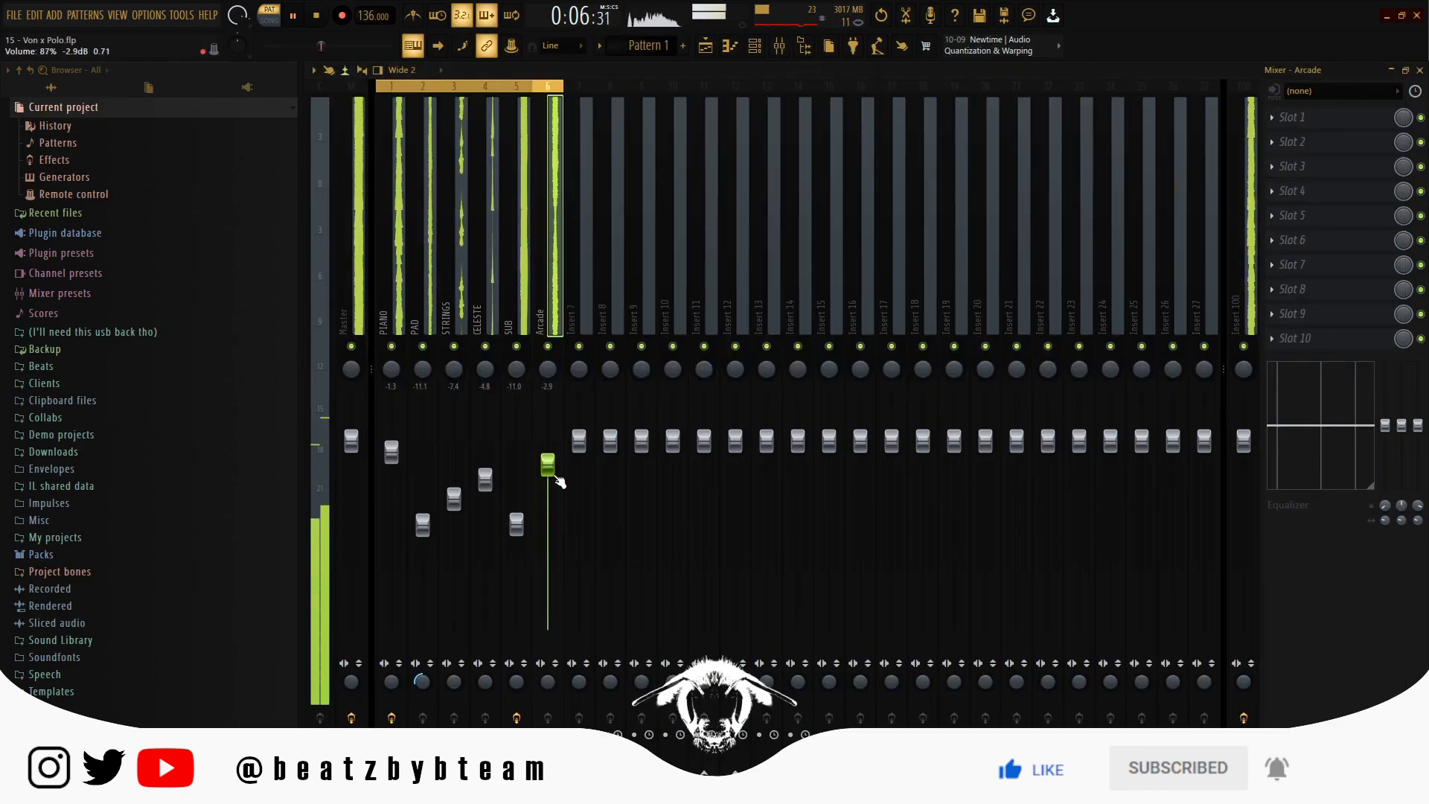
key("space")
Lock the SUB channel's mute state and open the BT - Spinz [808] channel in the piano roll.
key("F6")
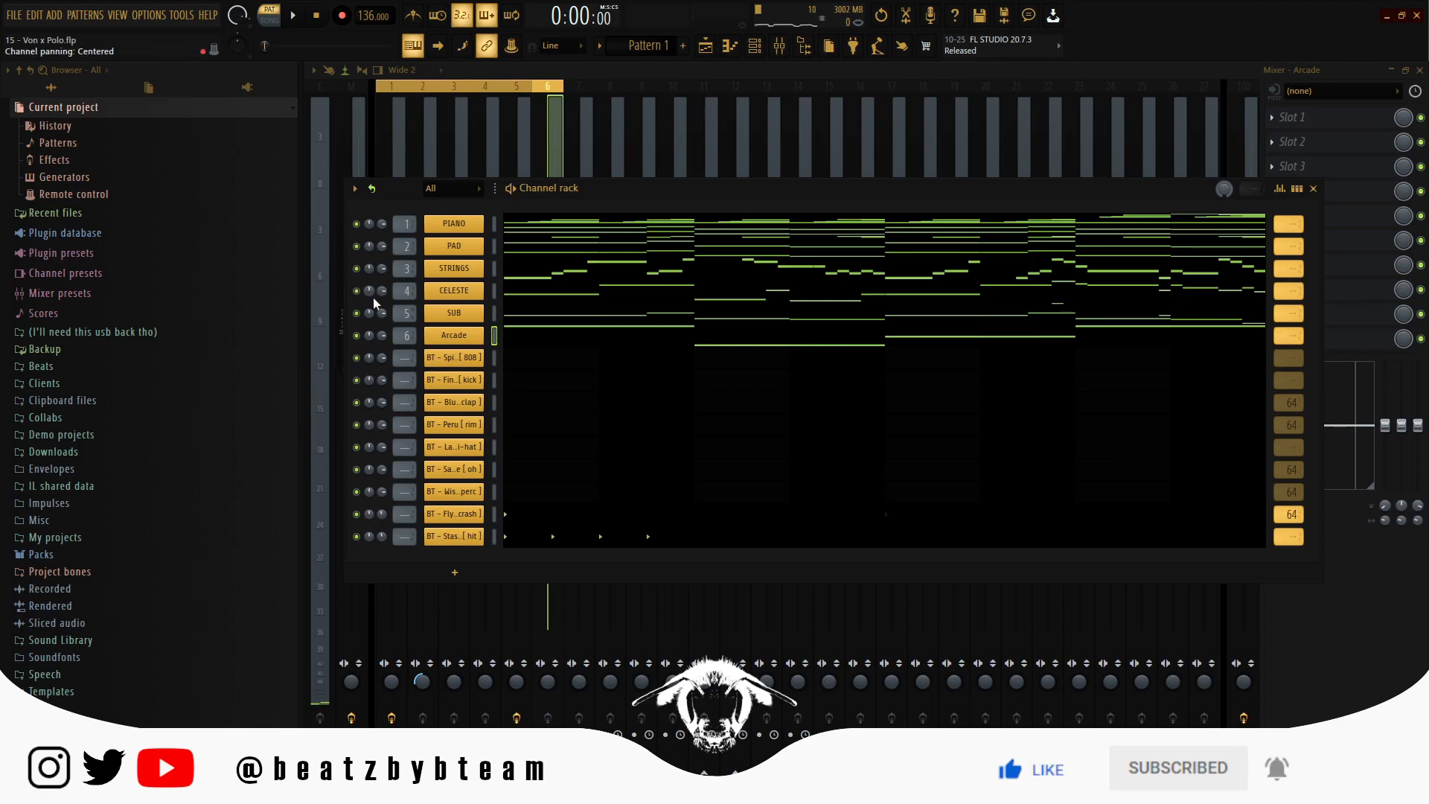
right_click(358, 312)
left_click(446, 336)
right_click(481, 353)
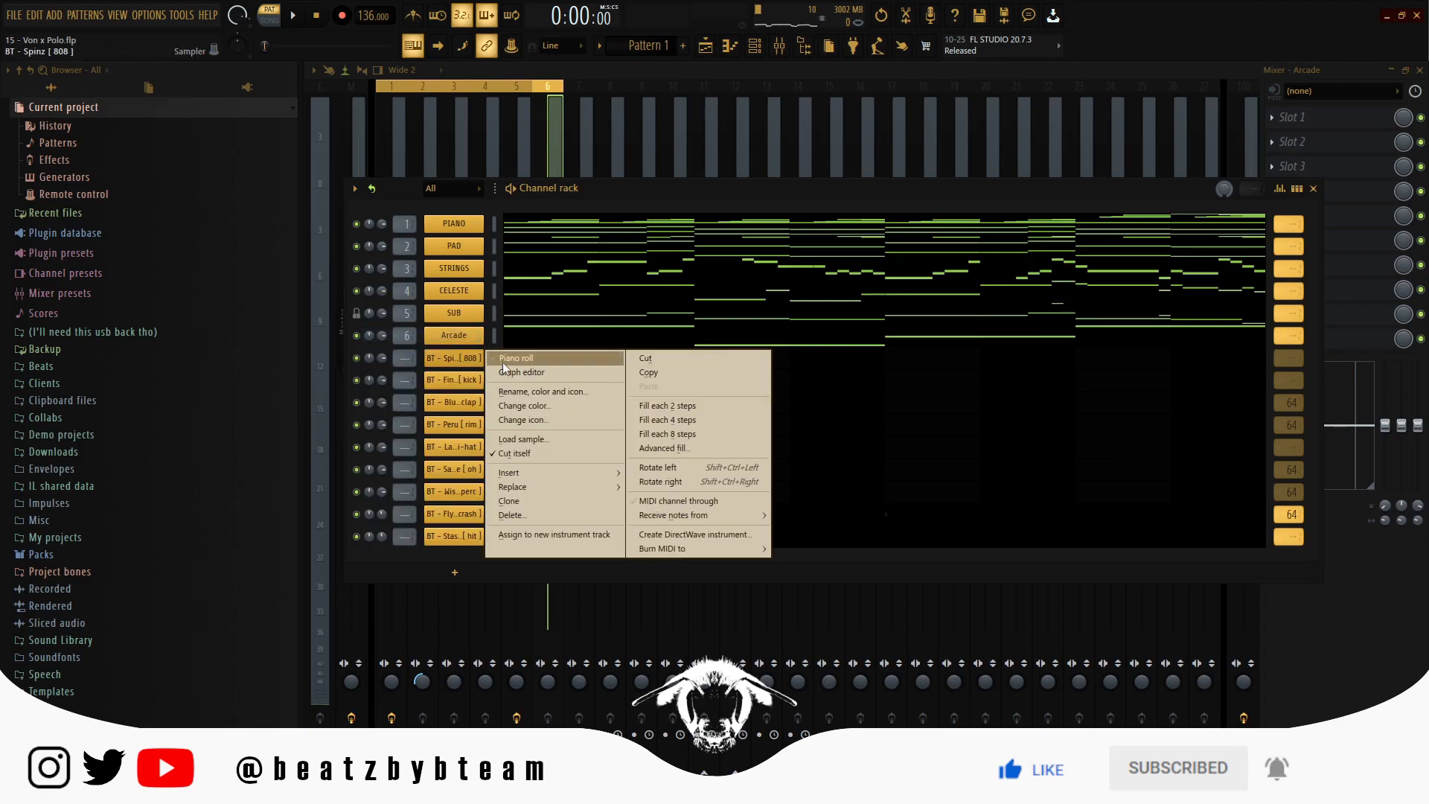
left_click(501, 359)
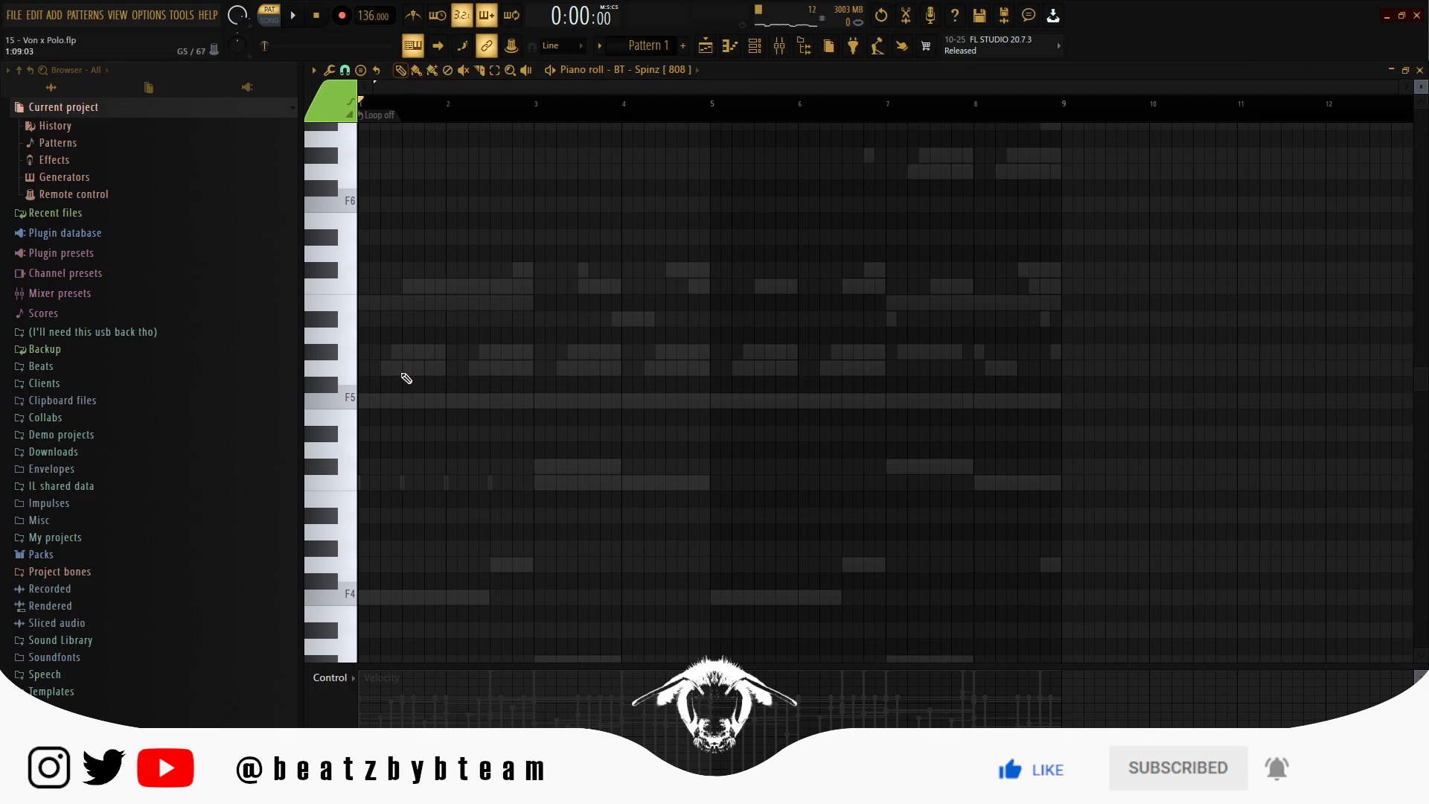
Draw a two-bar F5 note for the 808 starting at bar 1 and play it.
left_click(376, 400)
left_click_drag(421, 685, 419, 668)
right_click(413, 401)
left_click_drag(398, 596, 370, 597)
left_click(387, 400)
key("space")
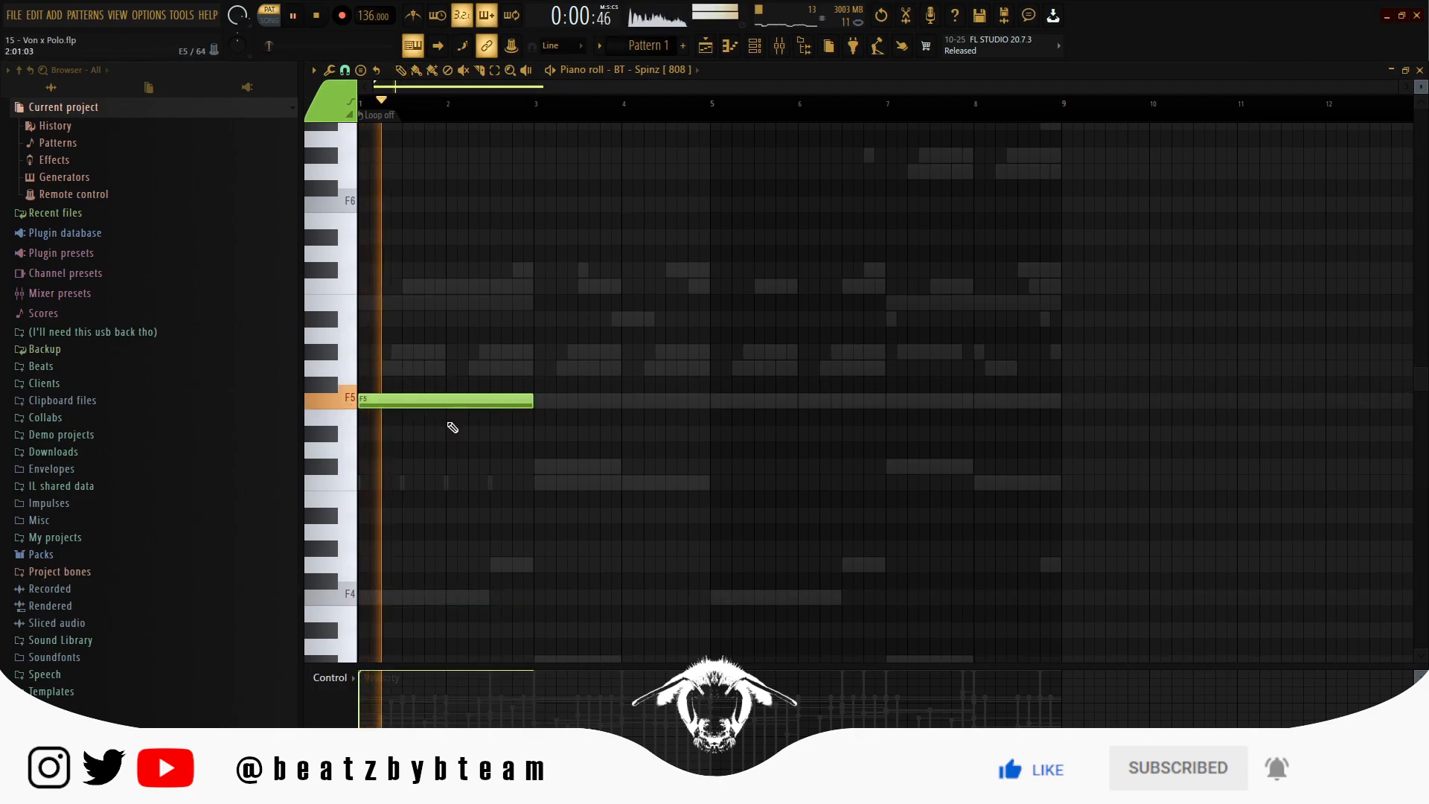
Shorten the first F5 note to one and a quarter bars, add a second F5 note ending with bar 2, and audition it.
left_click_drag(502, 410, 463, 409)
left_click(476, 404)
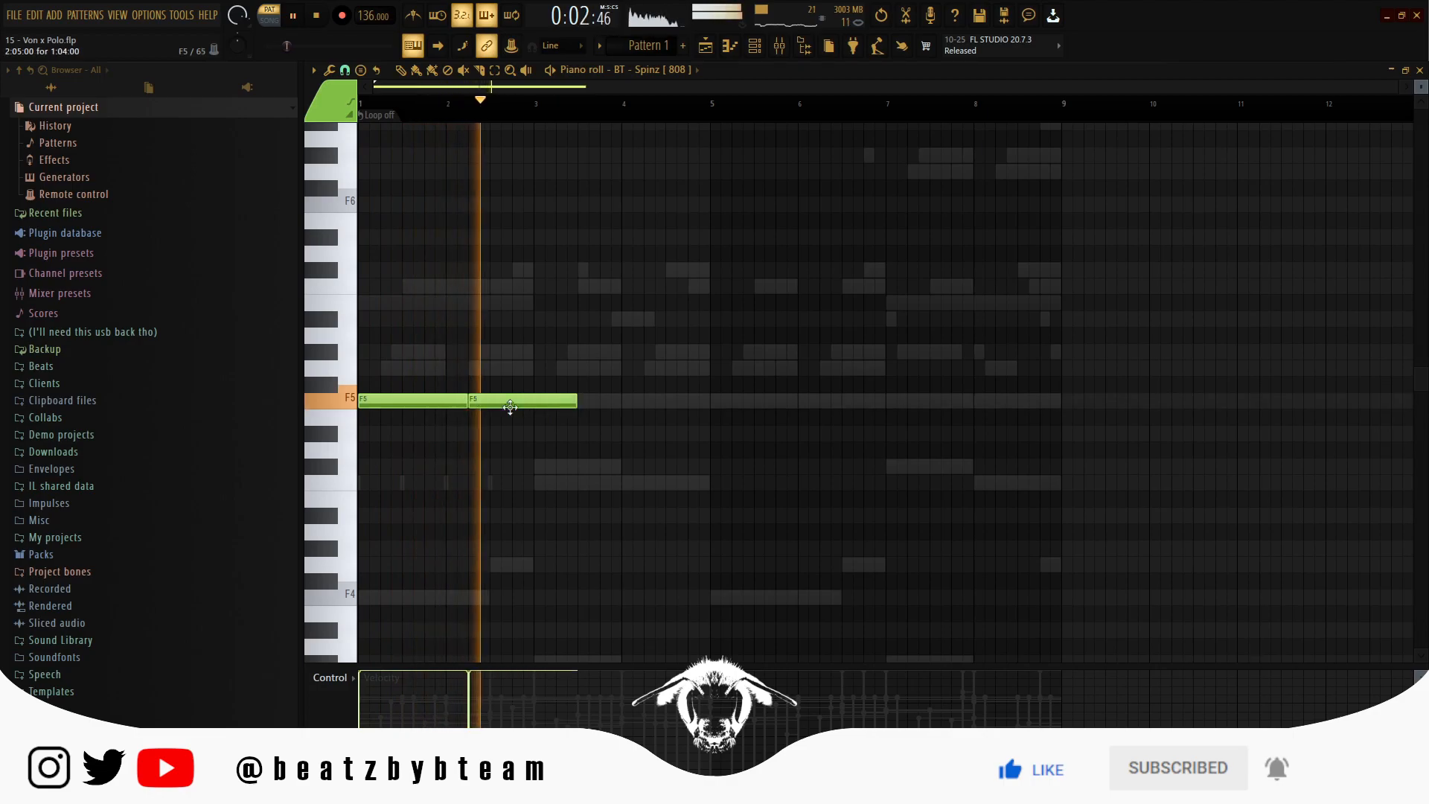
left_click_drag(576, 402, 526, 400)
key("space")
key("space")
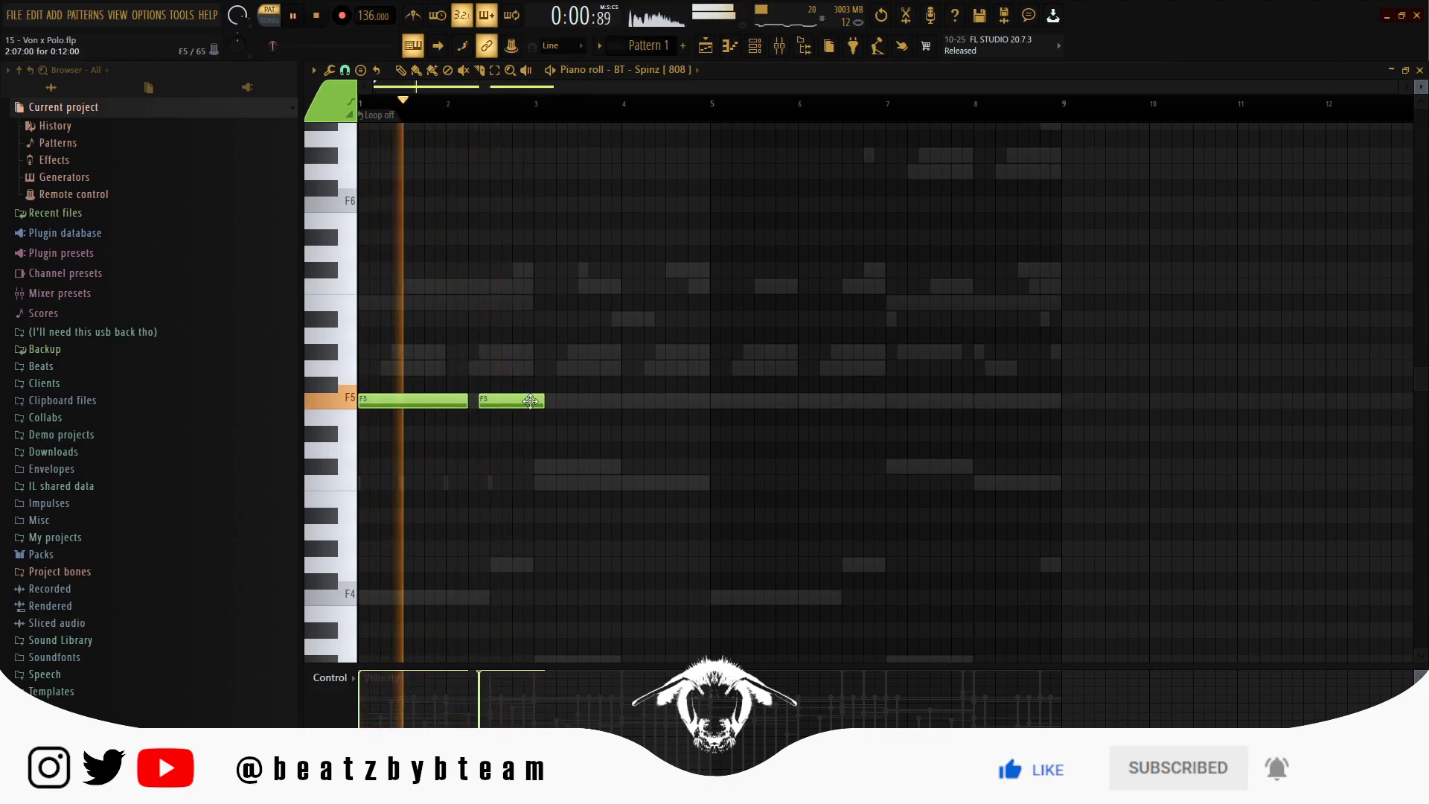
key("space")
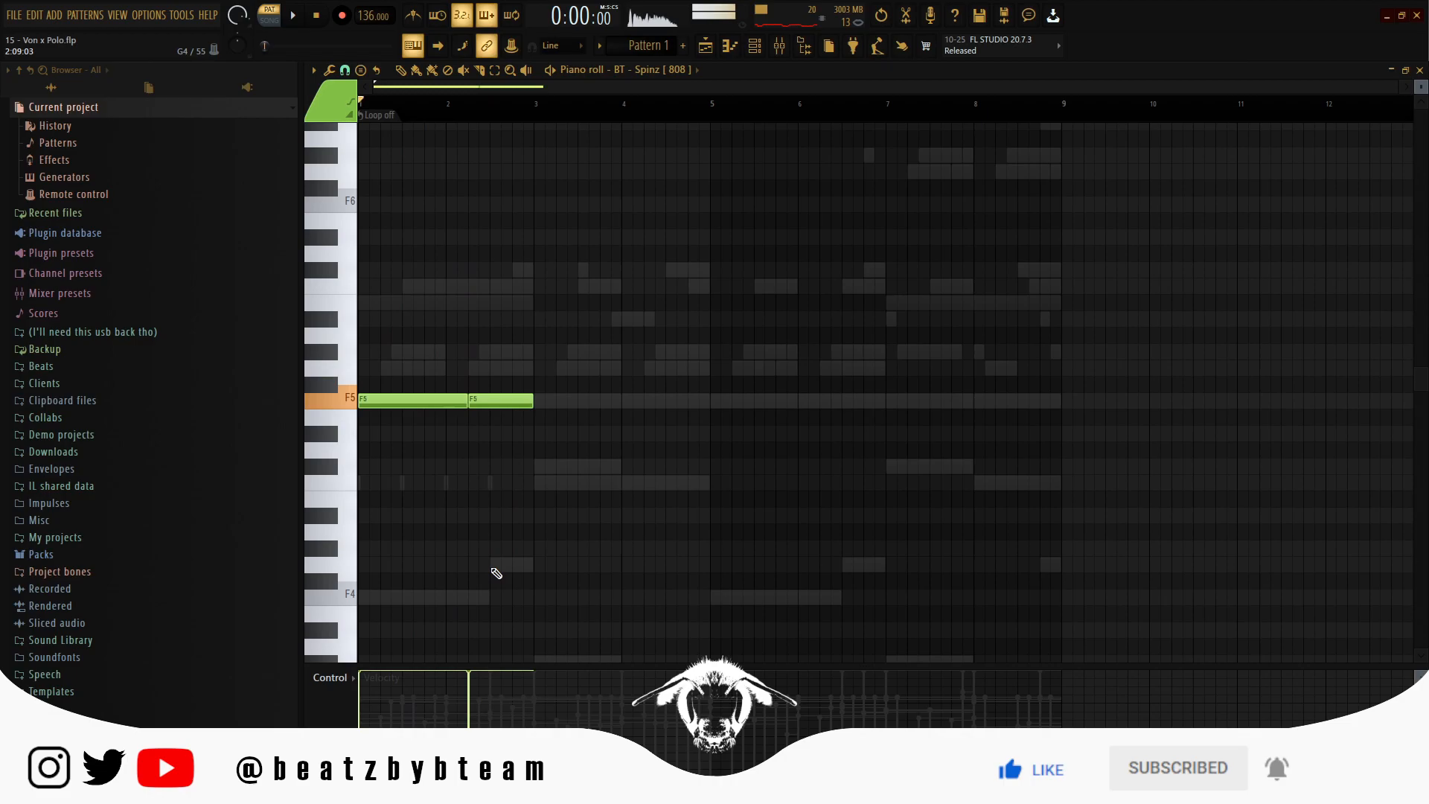
Shorten the second F5 note and add a G5 note after it towards the end of bar 2.
key("space")
scroll(507, 563, "up", 2, "ctrl")
right_click(508, 566)
left_click_drag(542, 565, 542, 372)
key("ctrl+l")
key("space")
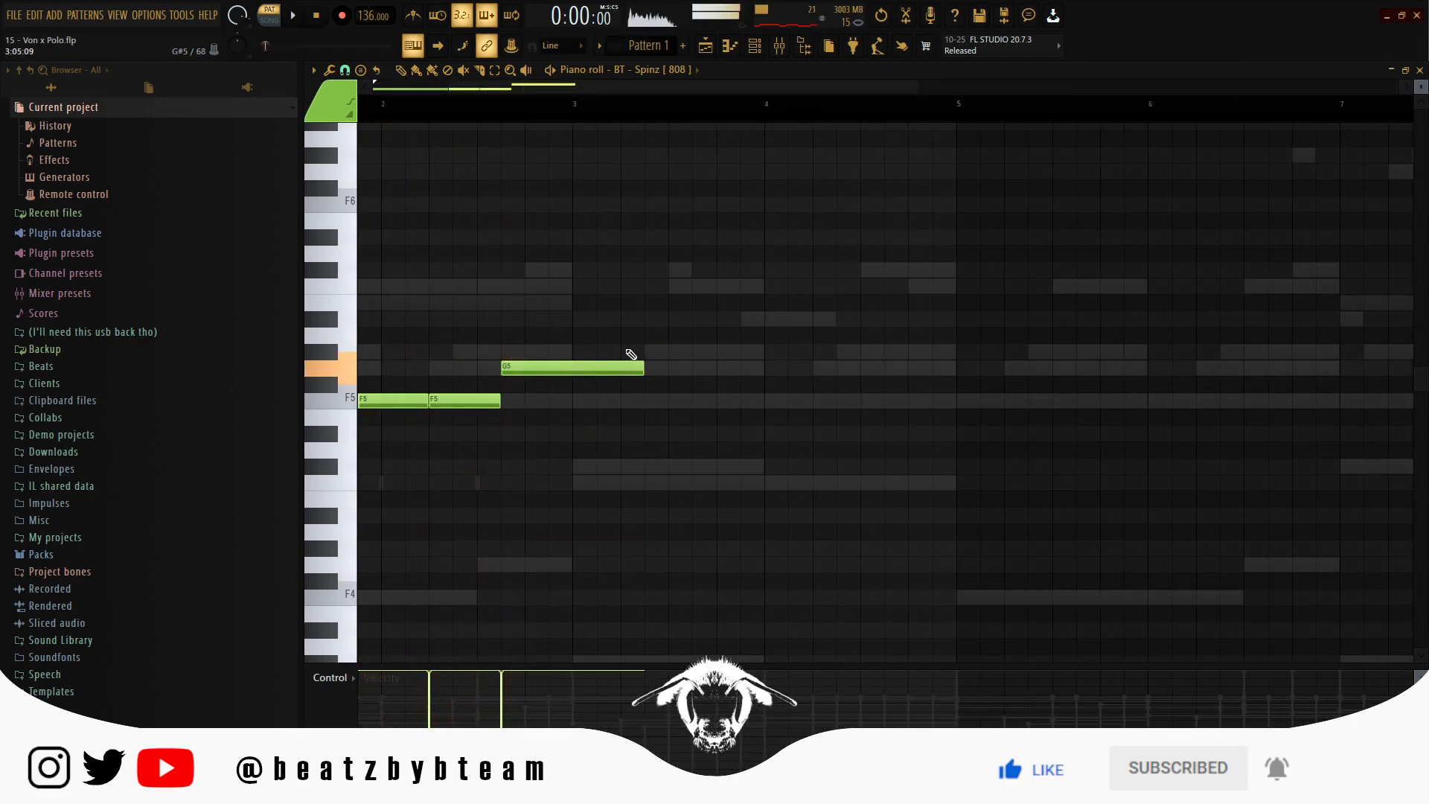
Trim the G5 note to the end of bar 2 and add a C#5 note filling bar 3.
left_click_drag(575, 466, 736, 466)
right_click(590, 480)
left_click(595, 468)
key("space")
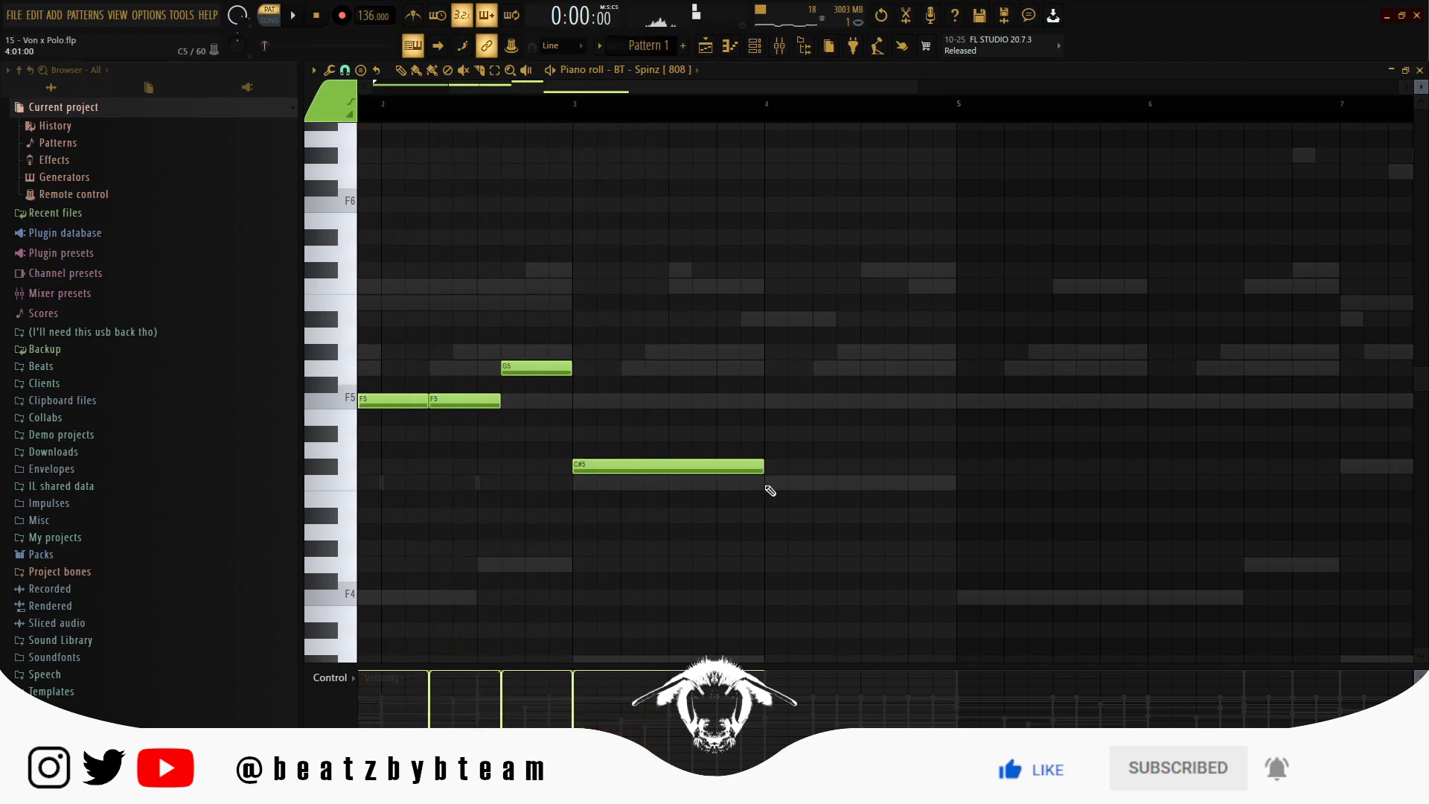
Add three consecutive C5 notes from the second beat to the end of bar 4 and play the line.
scroll(766, 483, "down", 2)
left_click(707, 484)
left_click(749, 496)
right_click(758, 502)
left_click_drag(802, 482, 578, 501)
scroll(740, 479, "up", 2)
scroll(678, 466, "up", 2)
key("space")
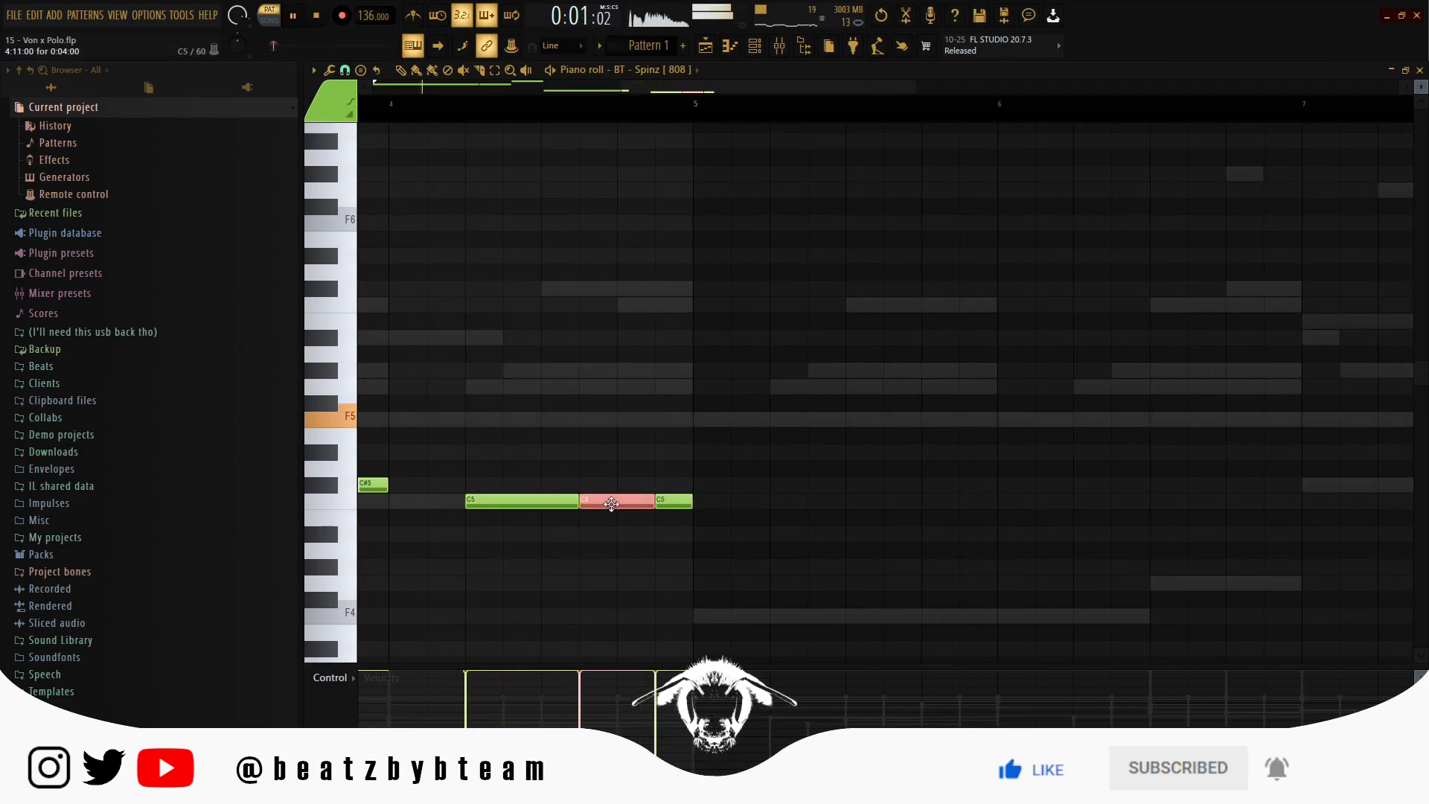
Chop the middle C5 note of bar 4 into short rolls and extend the C#5 note to meet the first C5 note.
key("alt+u")
left_click(787, 549)
scroll(595, 497, "up", 2)
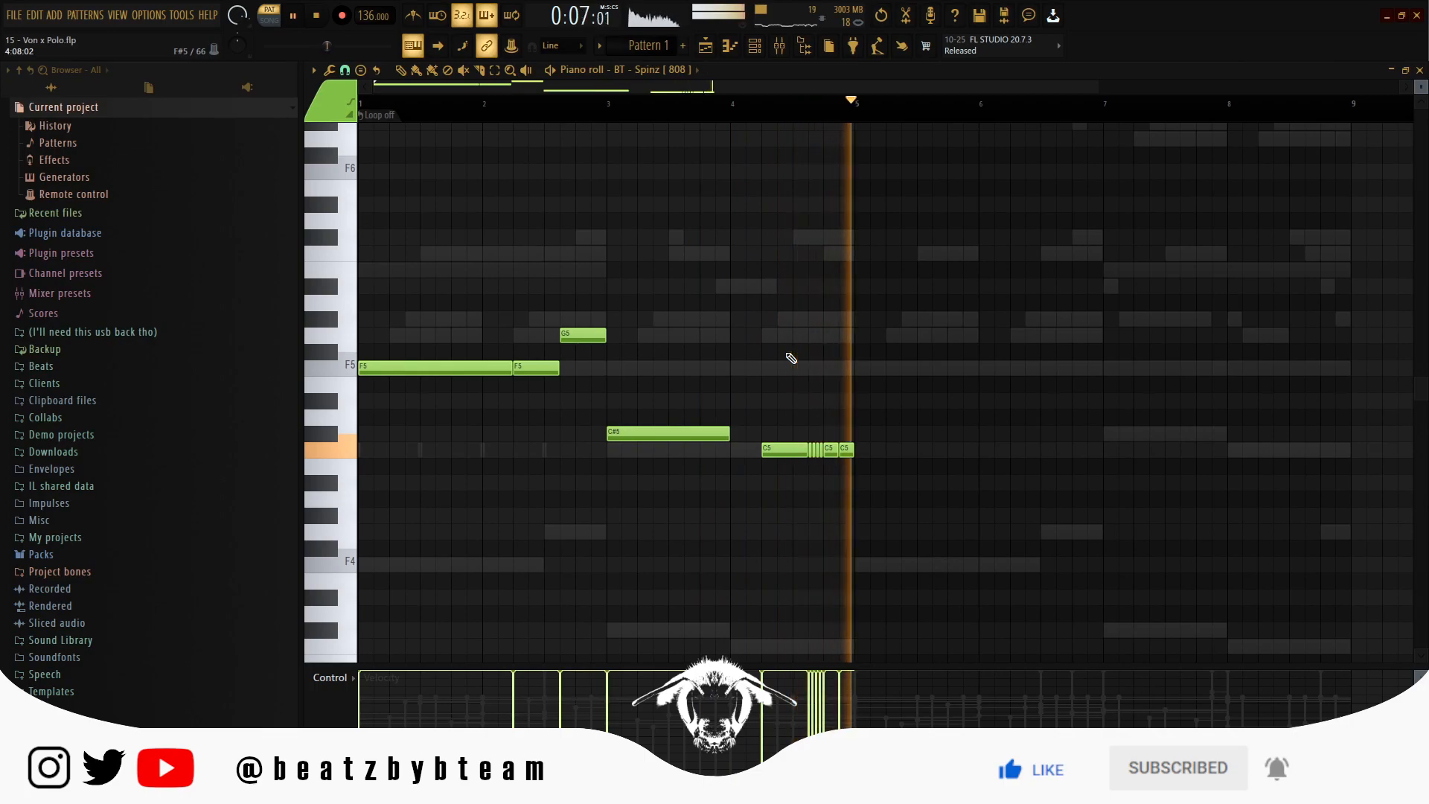
left_click_drag(730, 433, 762, 433)
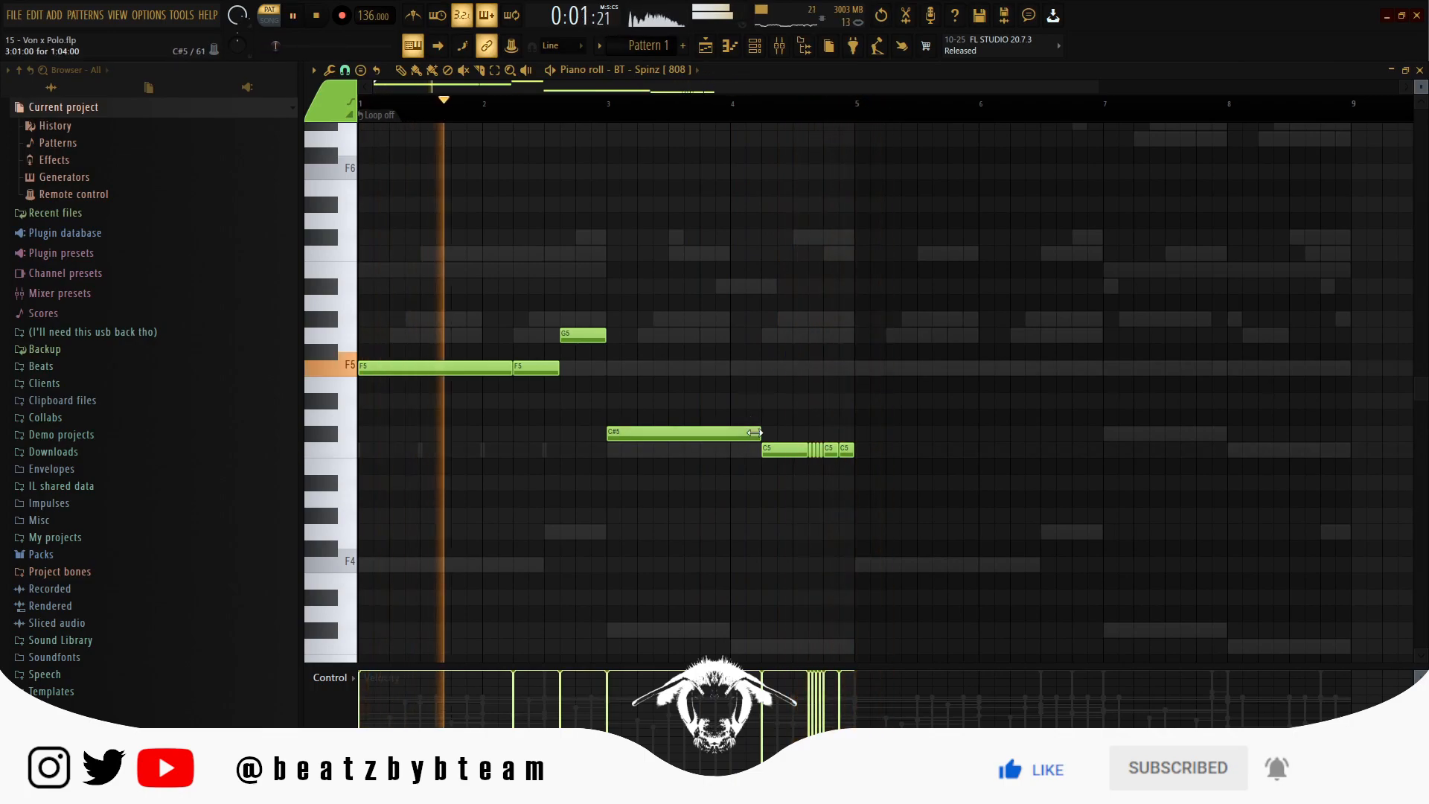
Duplicate the four-bar 808 line into bars 5 to 8.
key("ctrl+b")
scroll(743, 360, "up", 3)
key("ctrl+d")
scroll(726, 327, "down", 4)
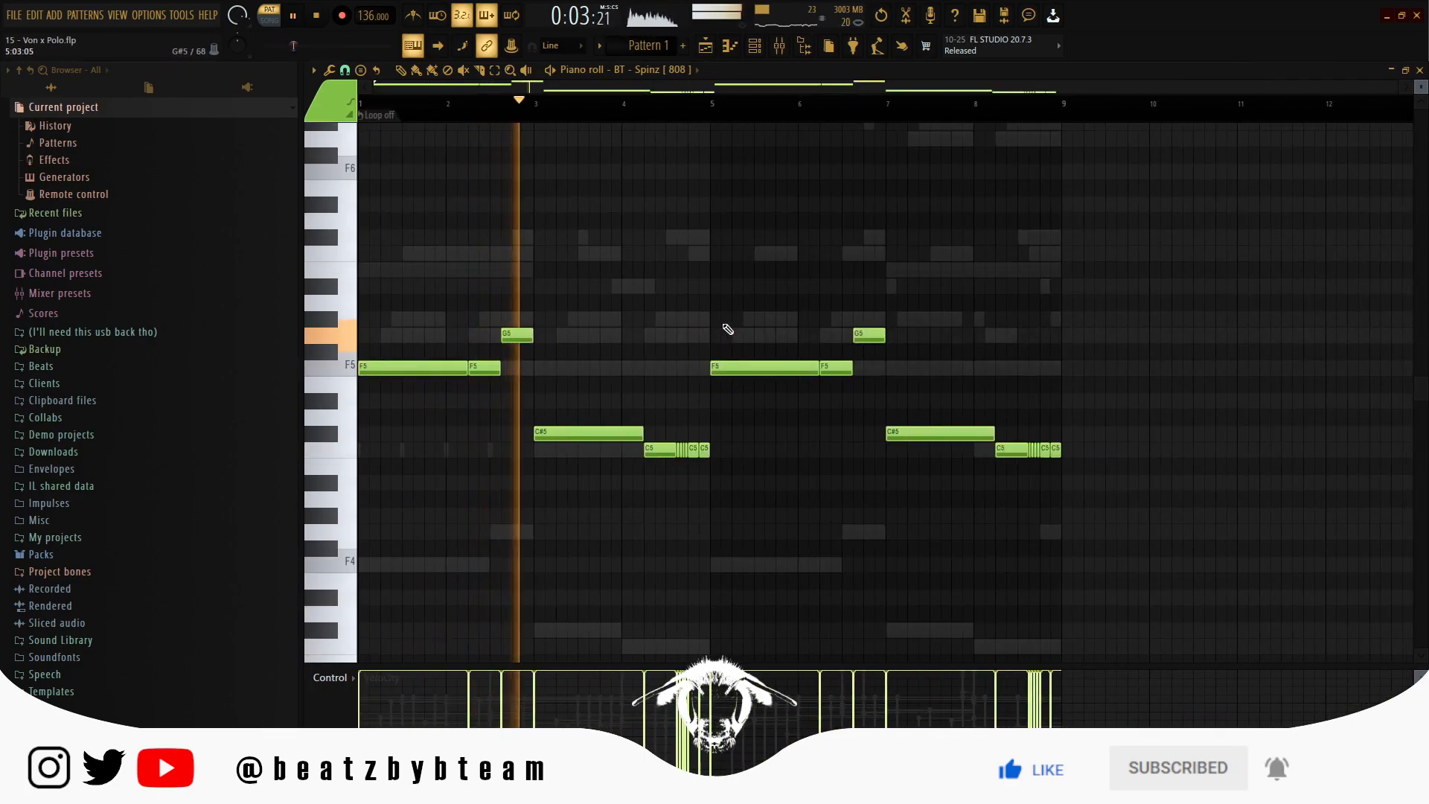
Ramp the velocities of the chopped C5 notes in bar 4 and play the 808 line to check it.
scroll(688, 511, "up", 5)
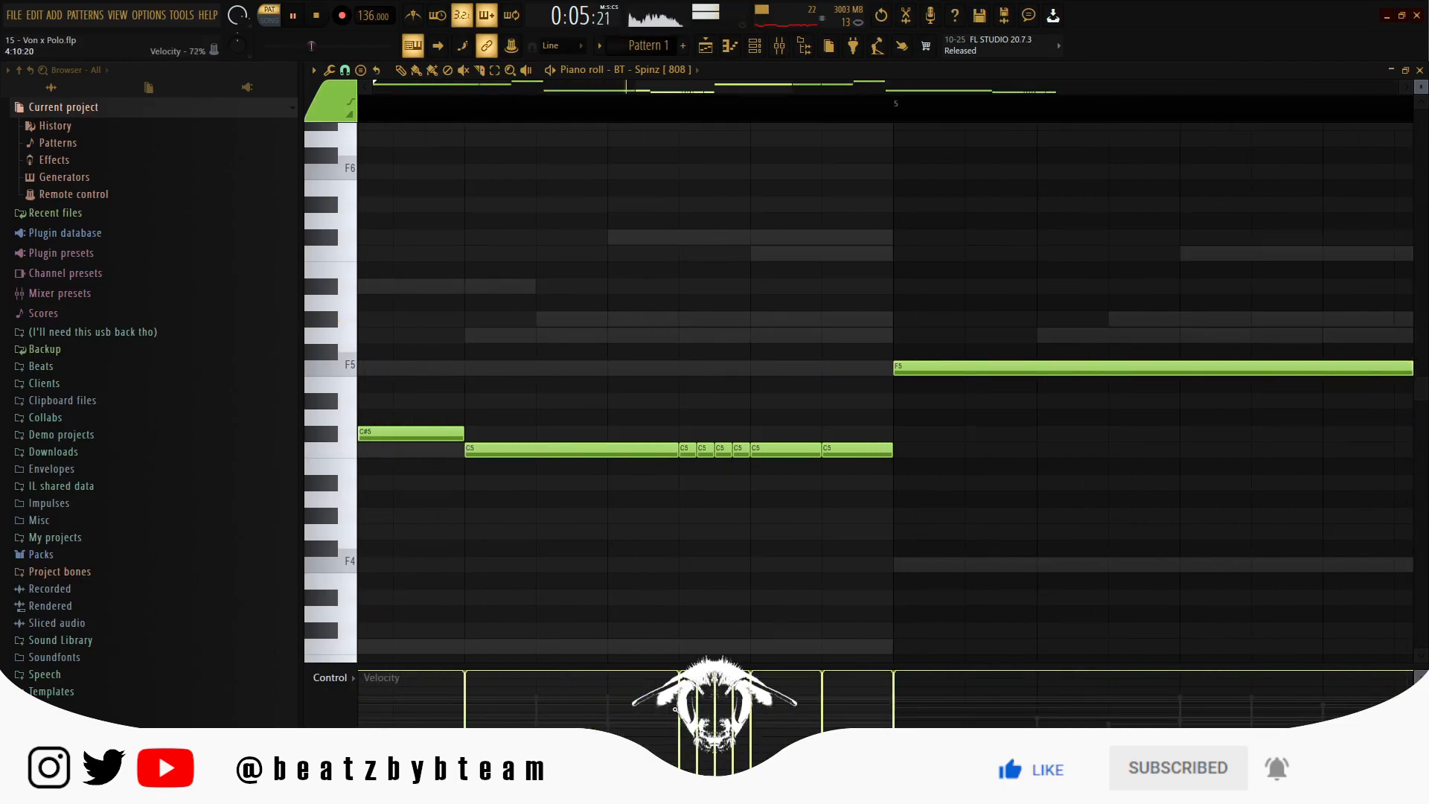
scroll(714, 561, "down", 5)
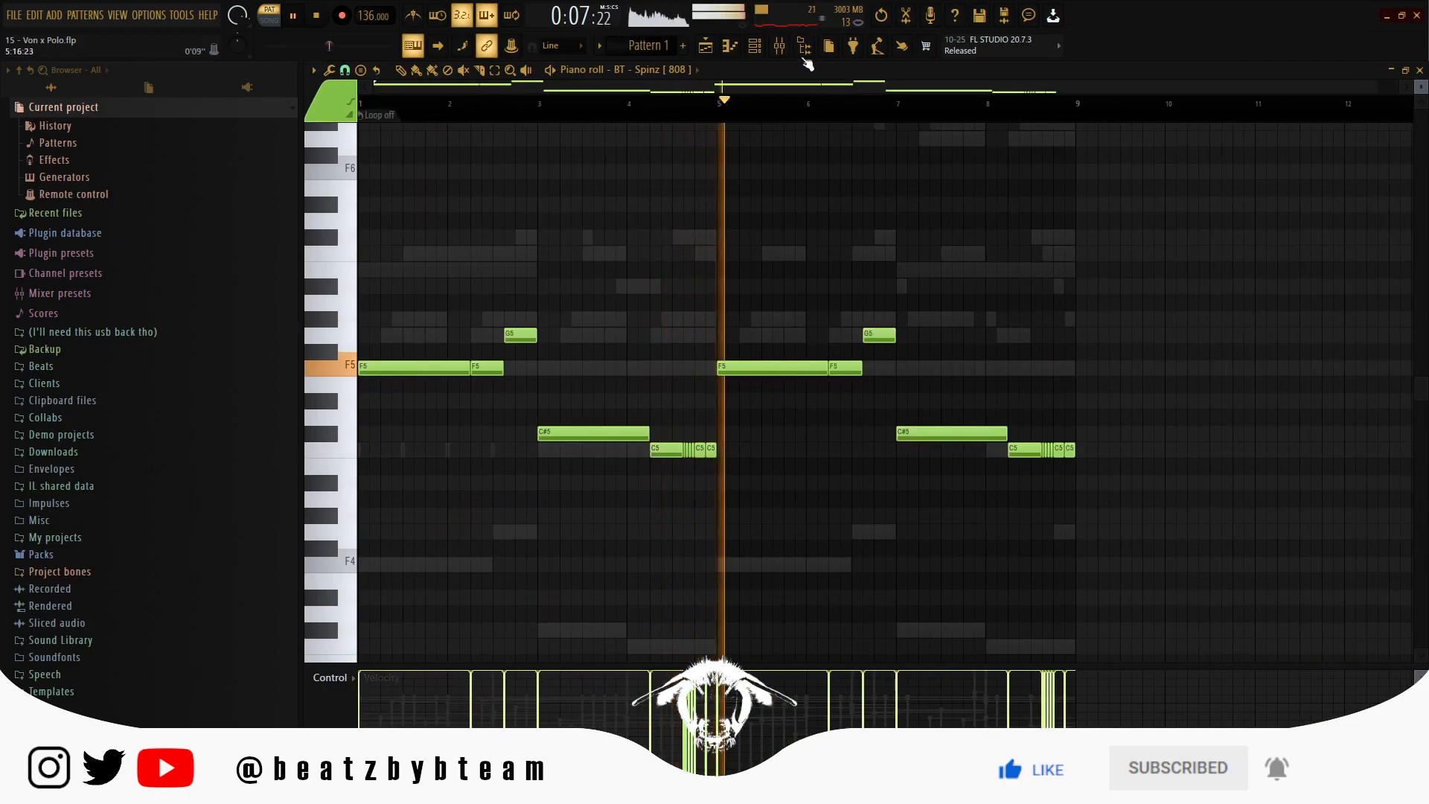
key("F9")
key("space")
left_click(1305, 338)
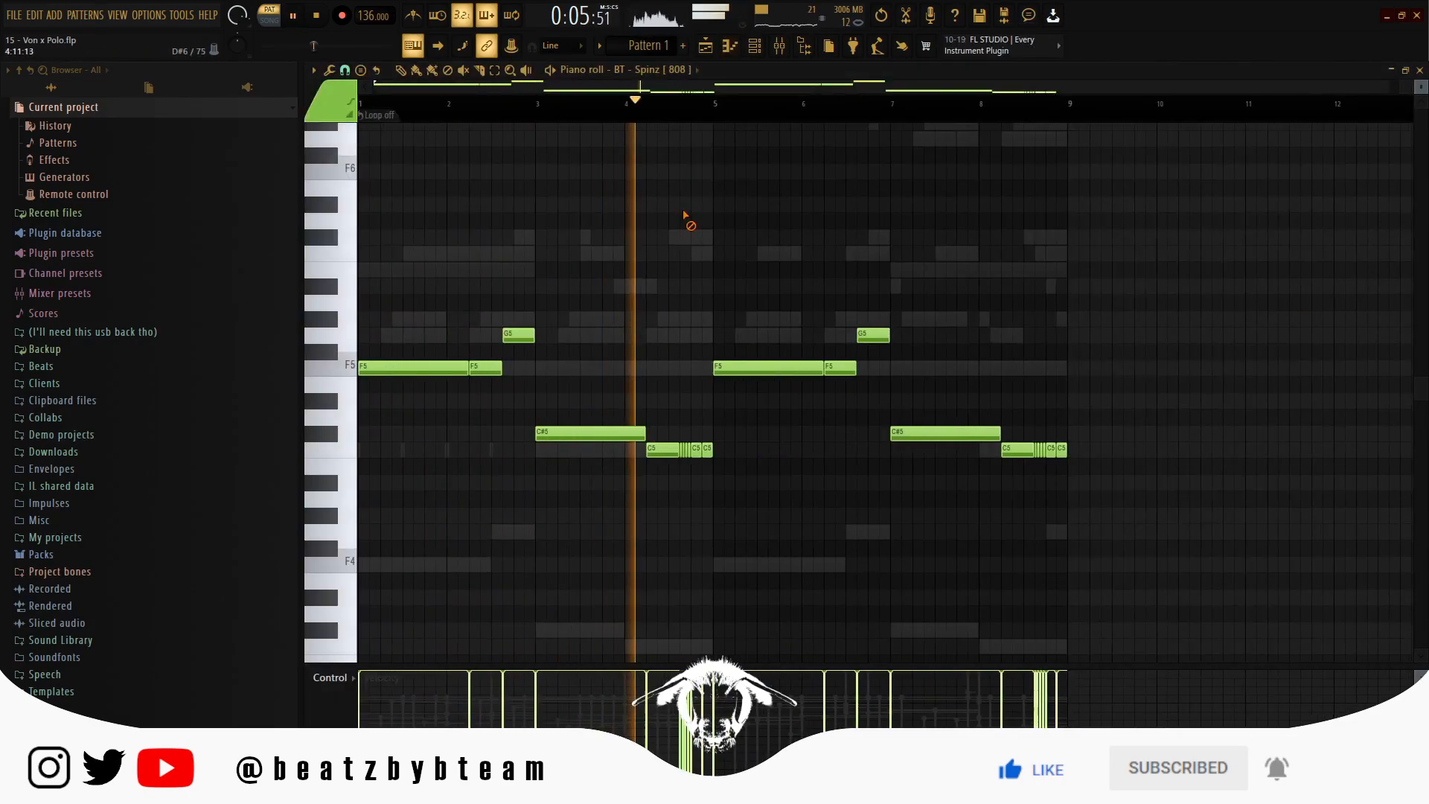
key("space")
scroll(899, 334, "up", 3)
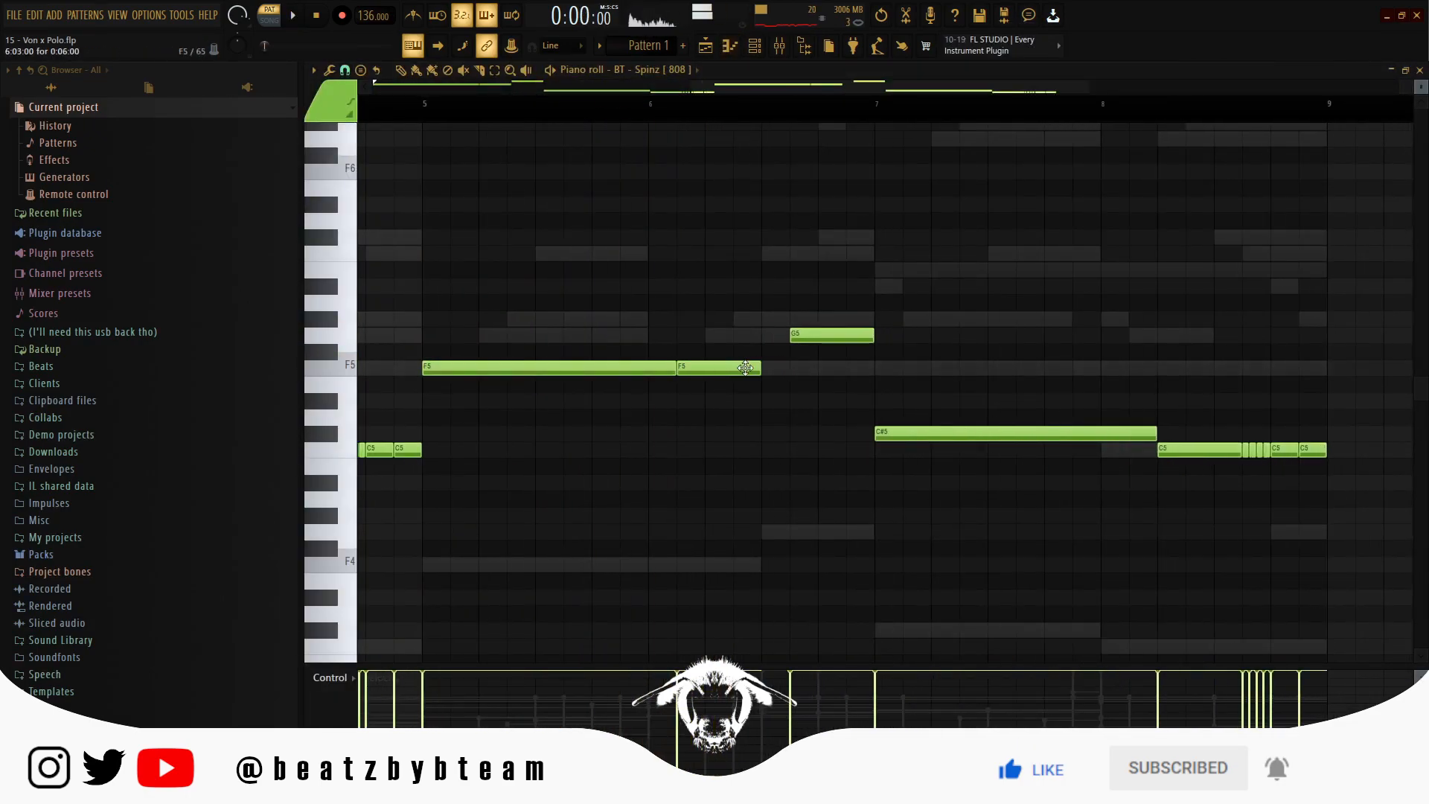
Shorten the second F5 note in bar 6, add an F6 note after it, and rework the G5 note into shorter hits.
left_click_drag(756, 367, 701, 368)
left_click(714, 170)
key("space")
left_click_drag(731, 169, 786, 170)
left_click_drag(834, 334, 835, 196)
double_click(775, 236)
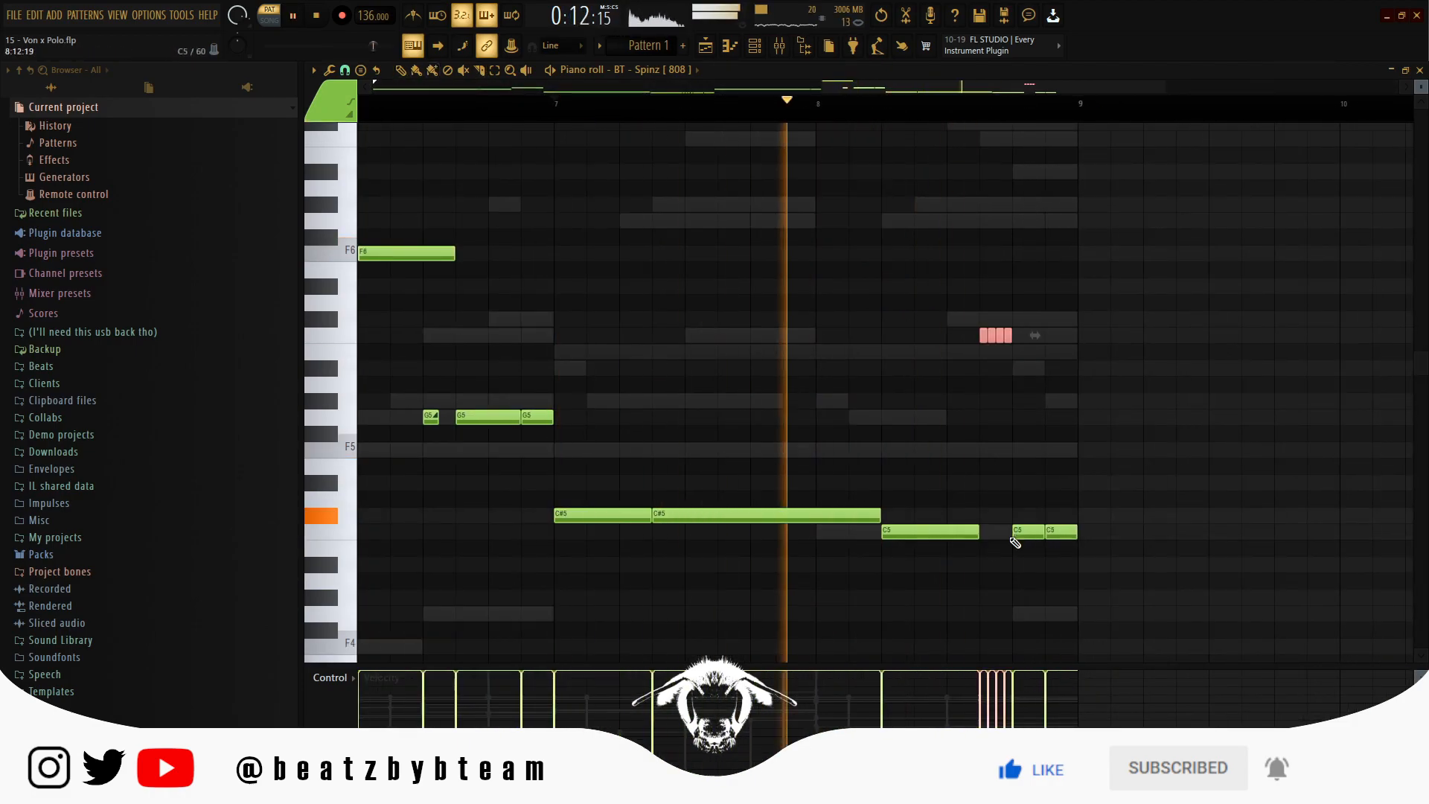
Raise the chopped notes and the following note in bar 8 from C5 to C6, audition the line, and stop playback.
scroll(1221, 499, "up", 3)
left_click_drag(1199, 495, 699, 509)
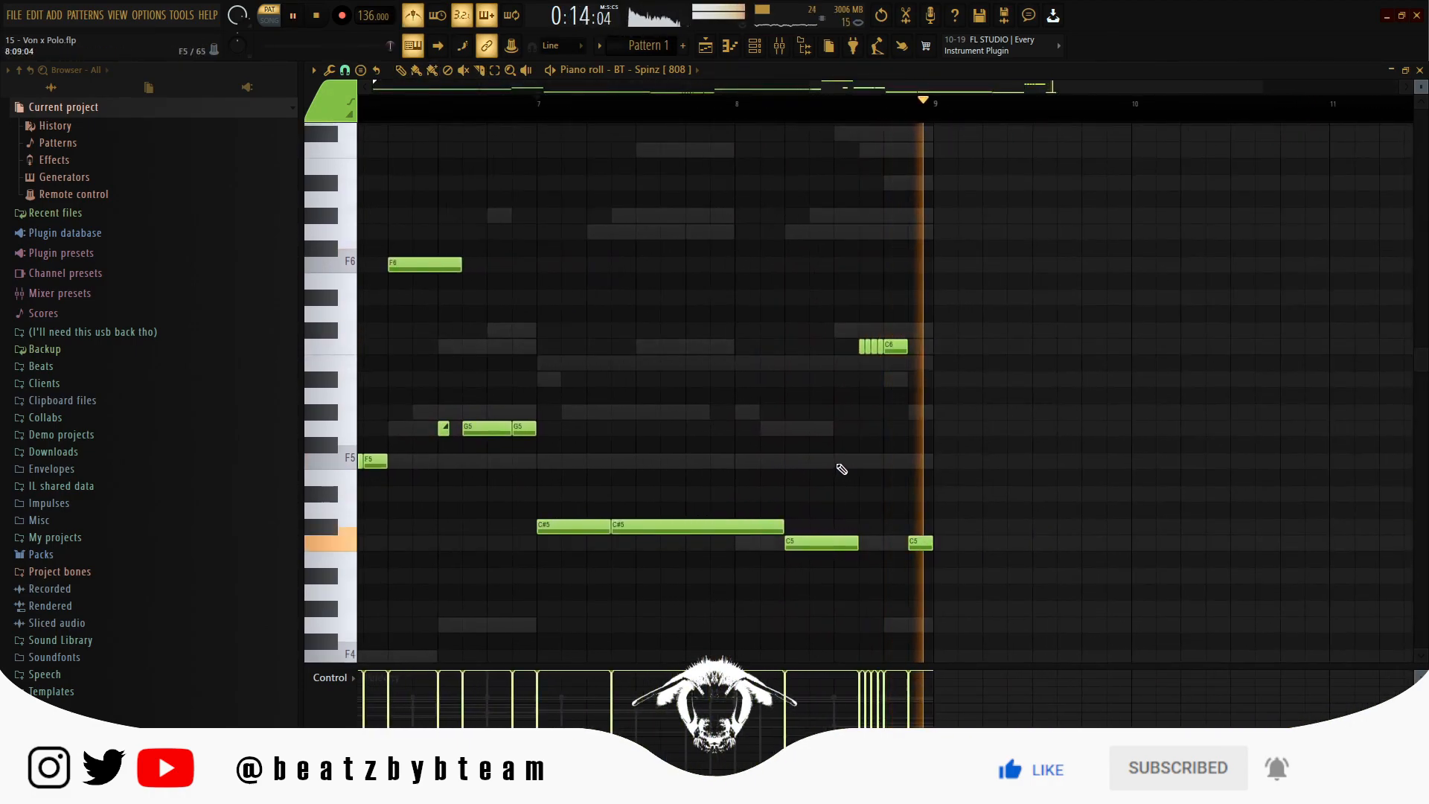
right_click(559, 248, "ctrl")
left_click(316, 15)
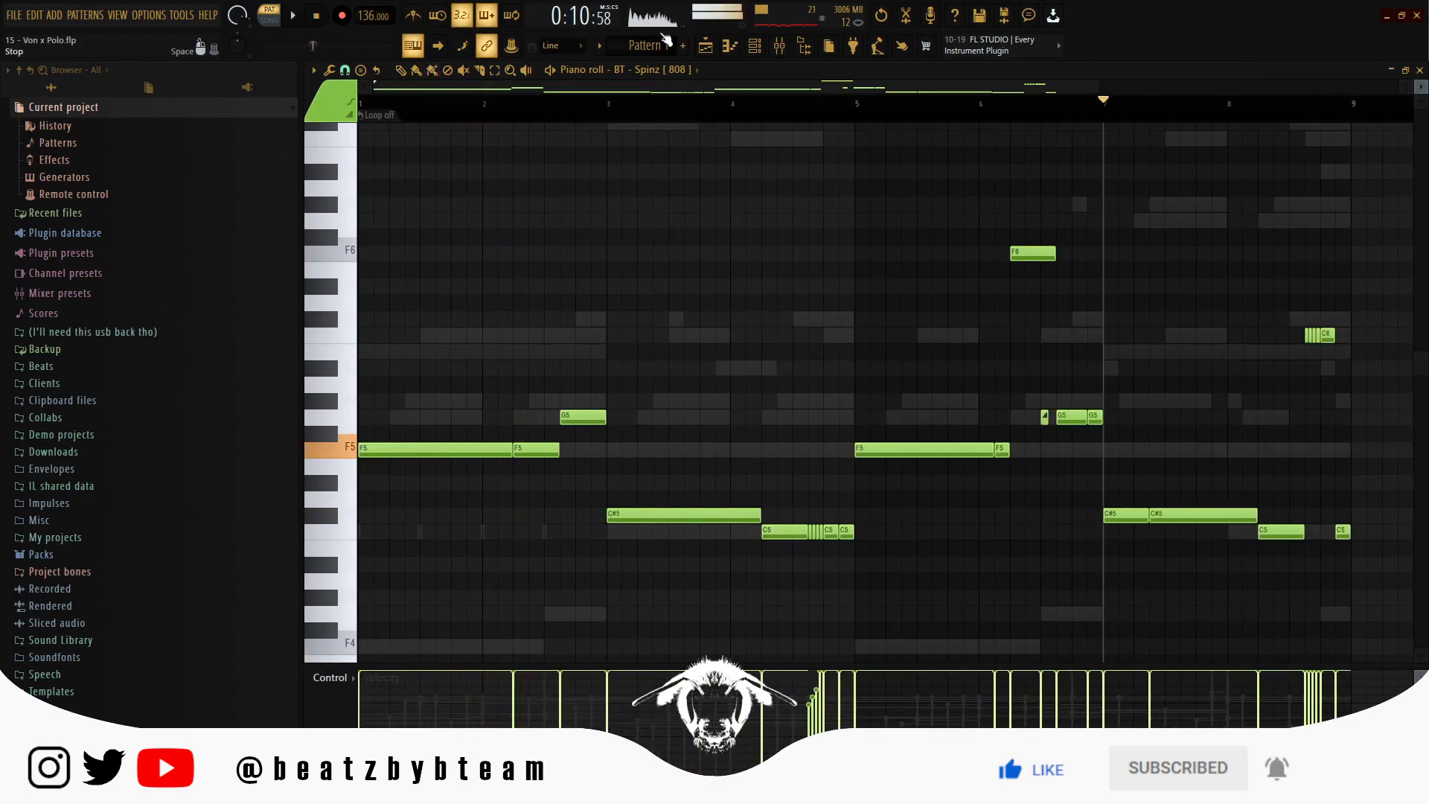
Switch the channel rack back to step view and place clap hits on steps 9, 25, 41 and 57.
left_click(754, 46)
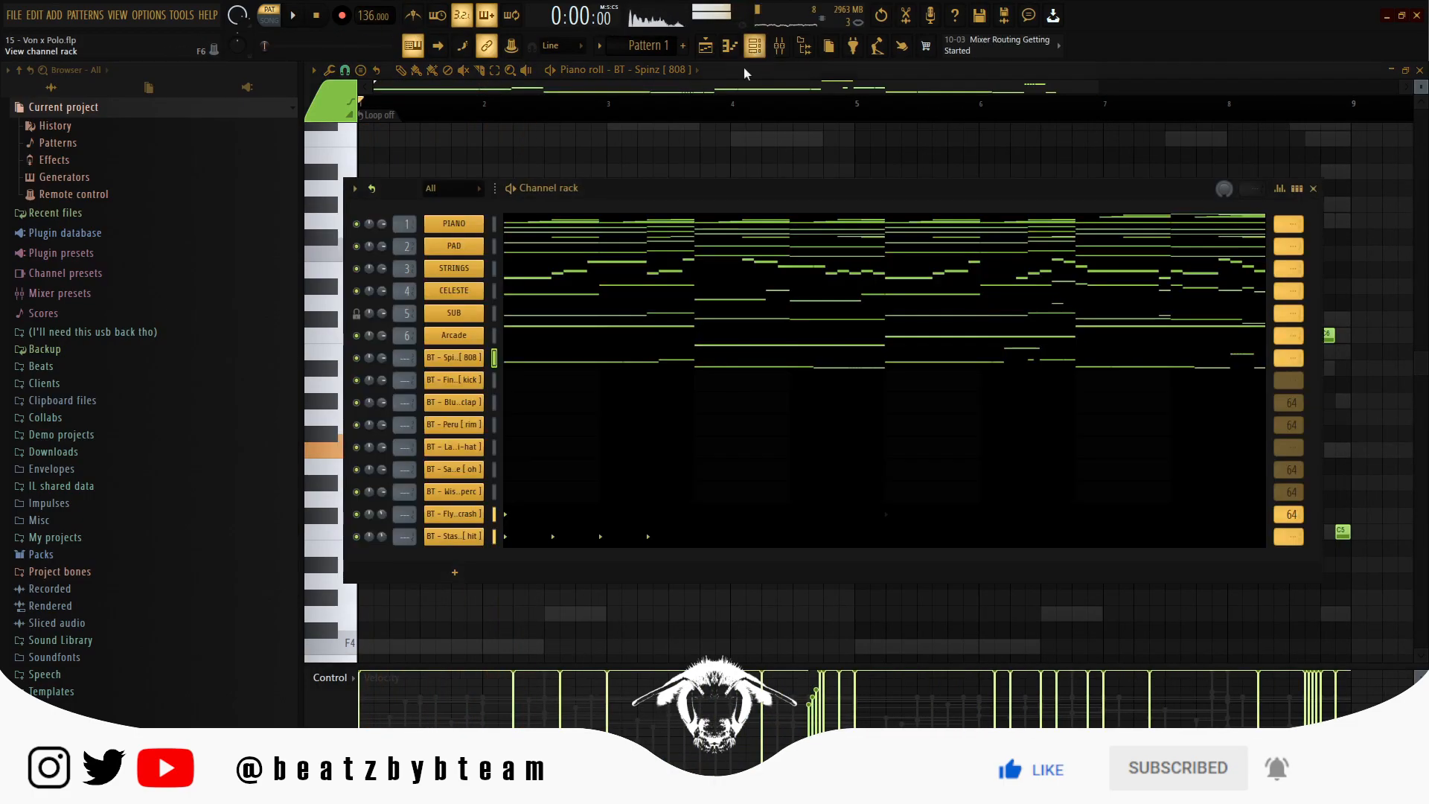
left_click(1302, 190)
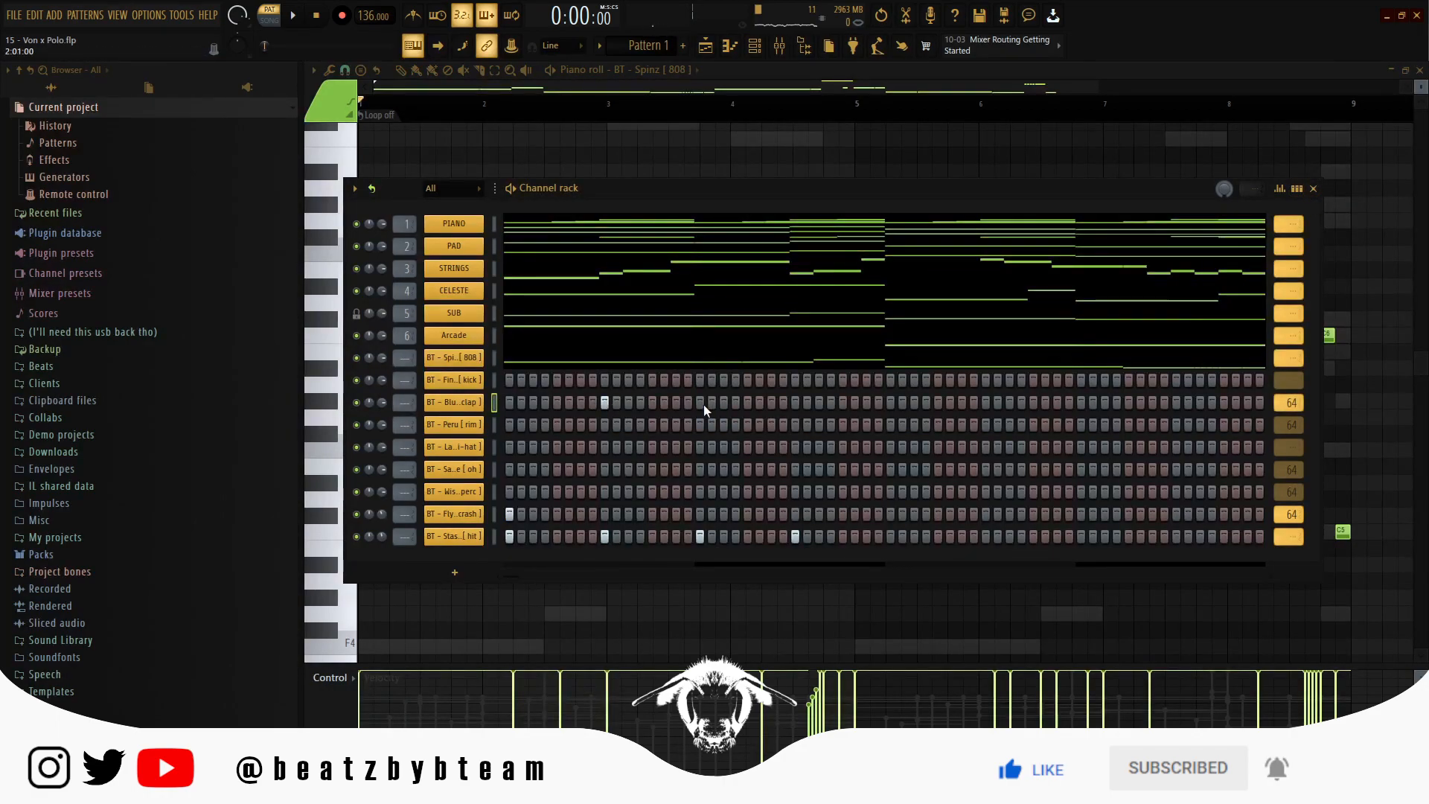
left_click(794, 402)
key("space")
left_click(985, 402)
left_click(1175, 401)
Place rim hits on steps 31, 47 and 51, and fill the hi-hat channel on every second step.
left_click(866, 424)
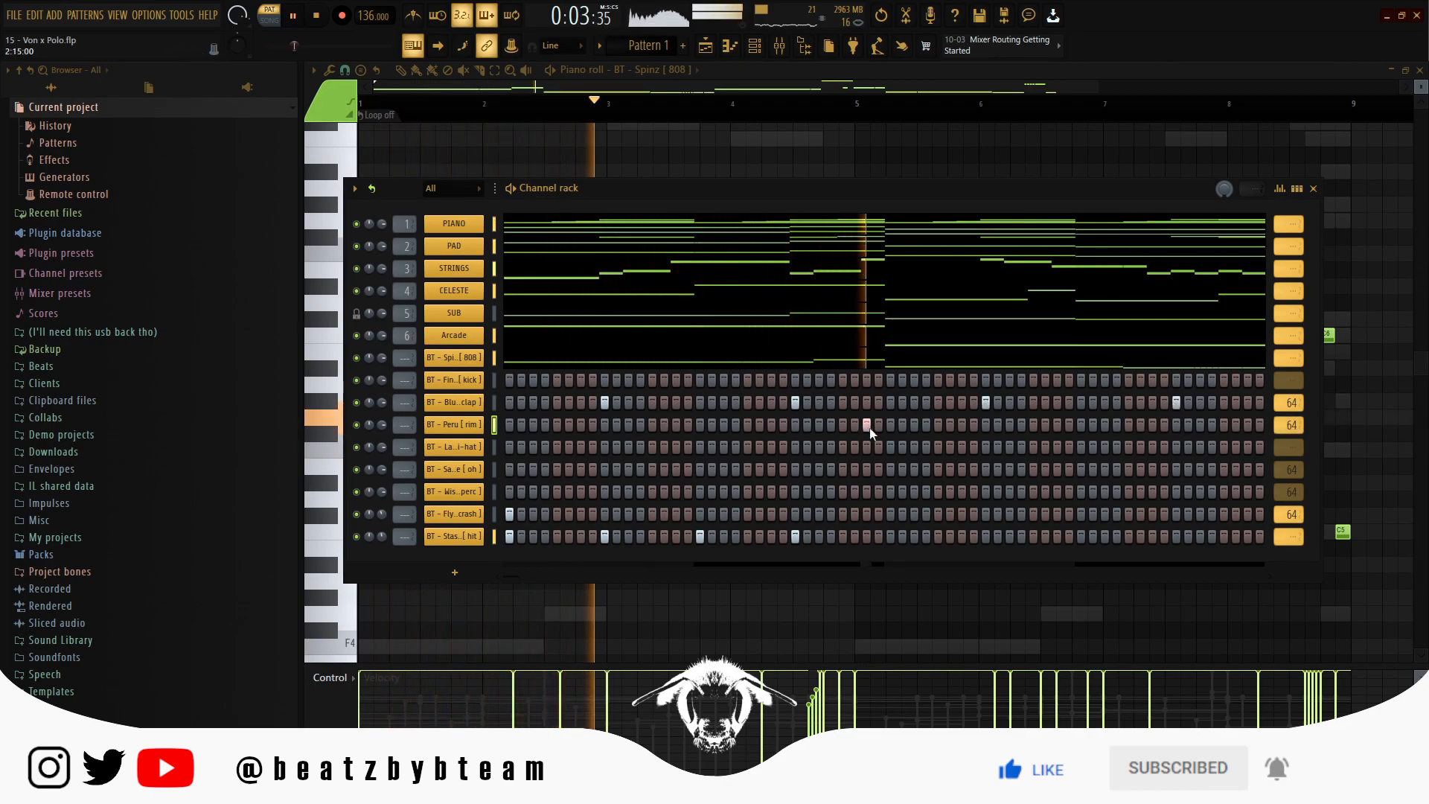
left_click(1057, 424)
left_click(1106, 425)
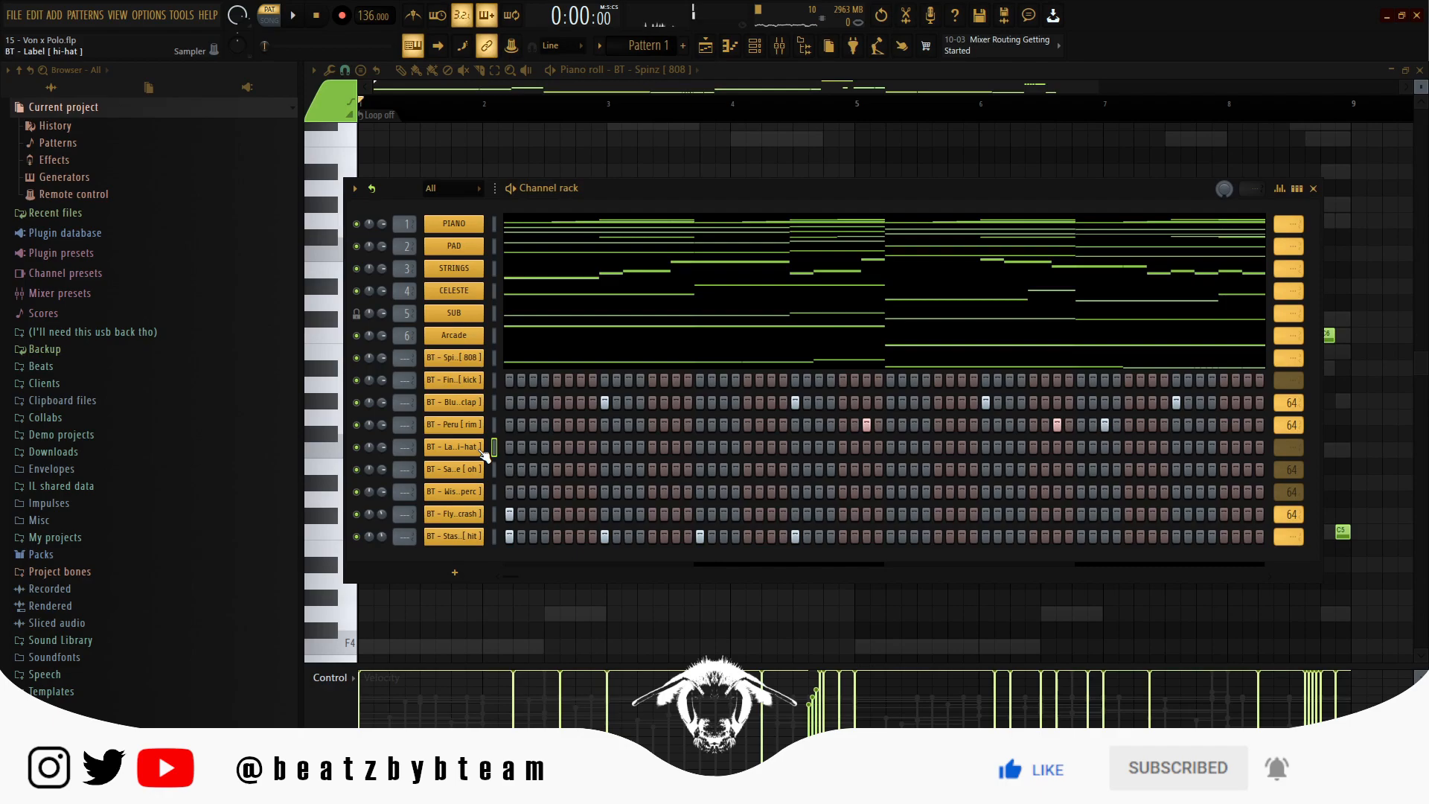
right_click(482, 452)
left_click(700, 495)
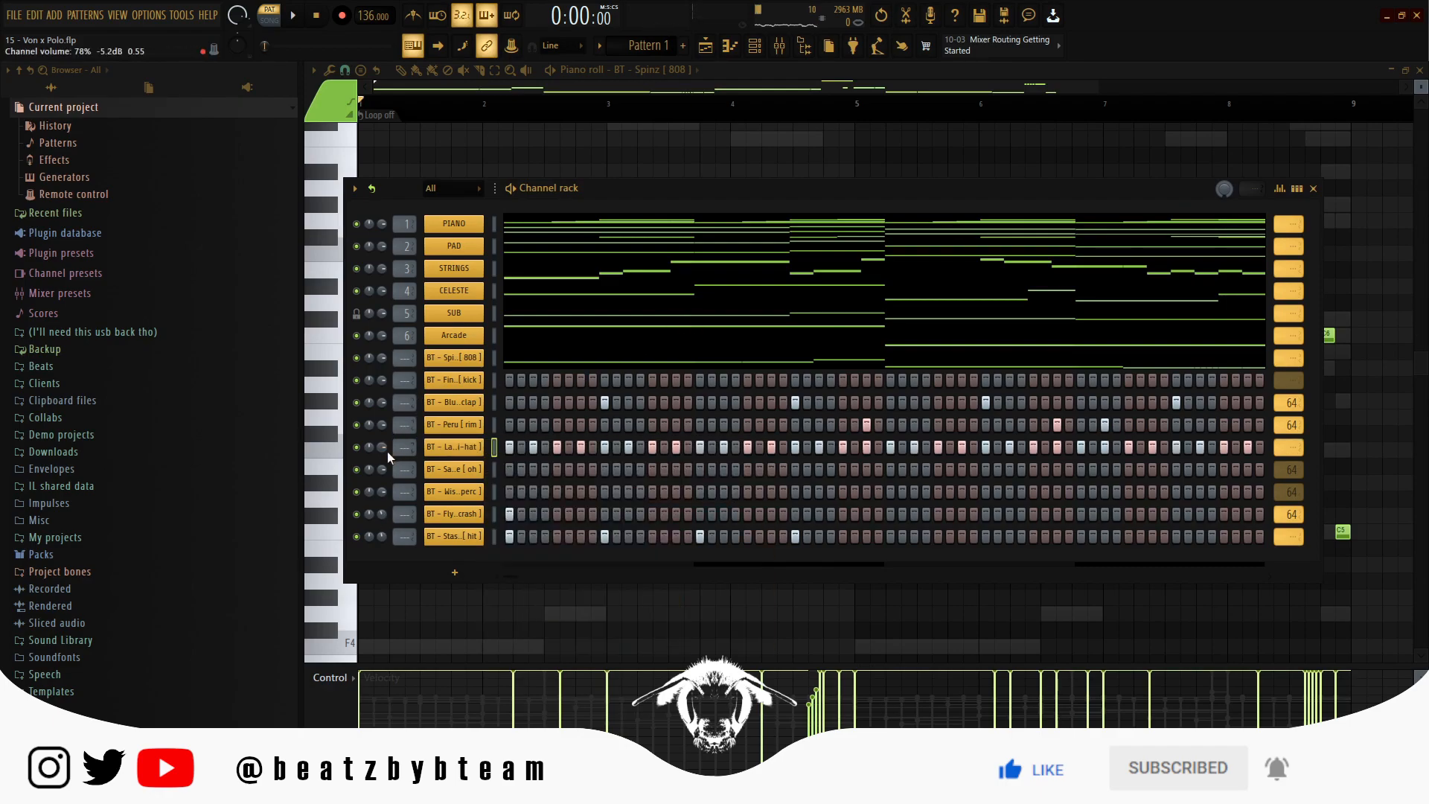
Open the hi-hat channel's notes in the piano roll and audition the pattern.
key("space")
right_click(479, 445)
left_click(503, 449)
key("space")
key("space")
scroll(387, 87, "up", 3)
key("space")
key("space")
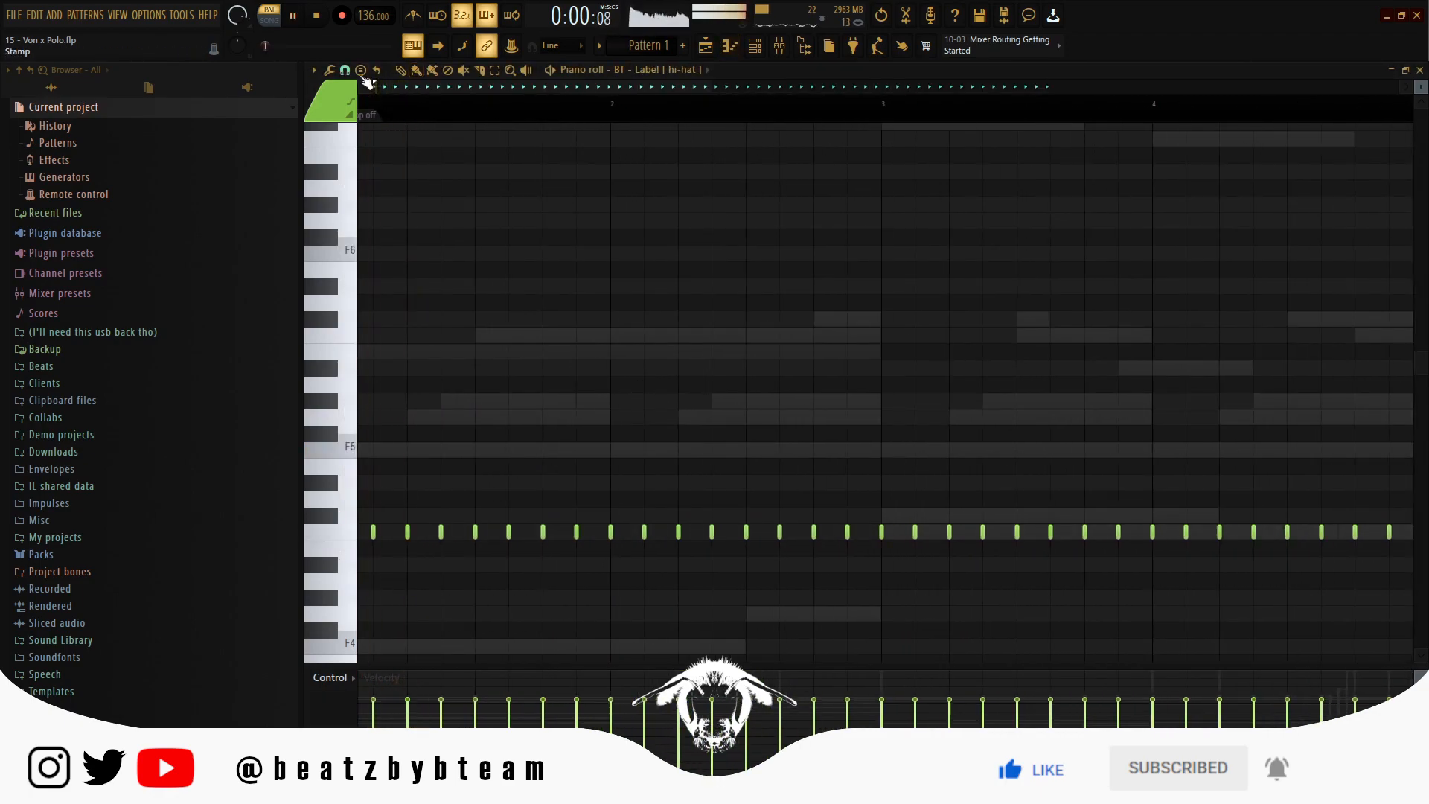
Fill the start of bar 1 with a fast roll of C5 hi-hat hits.
left_click(345, 69)
left_click(374, 168)
key("space")
scroll(375, 523, "up", 5)
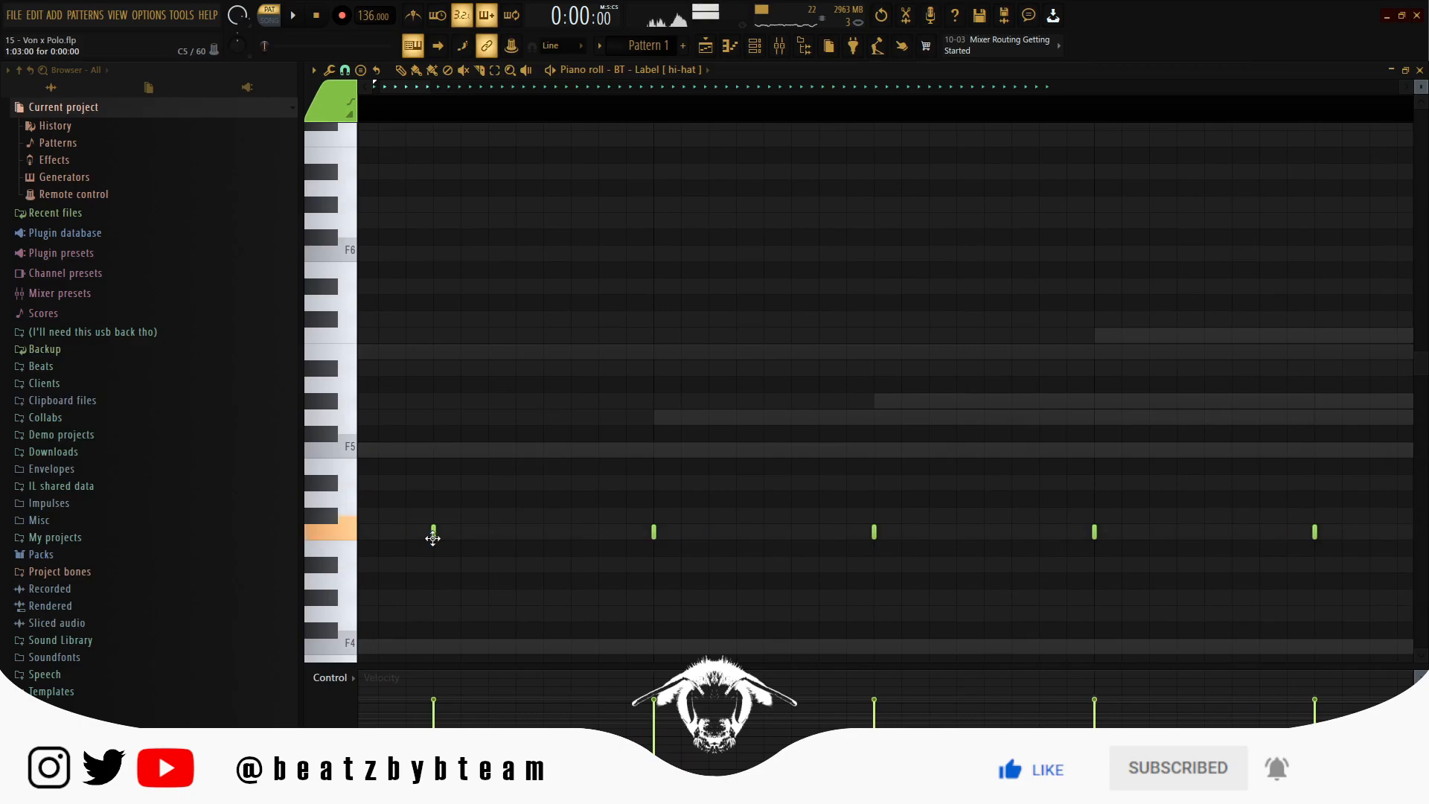
left_click_drag(572, 514, 712, 495)
left_click(398, 517)
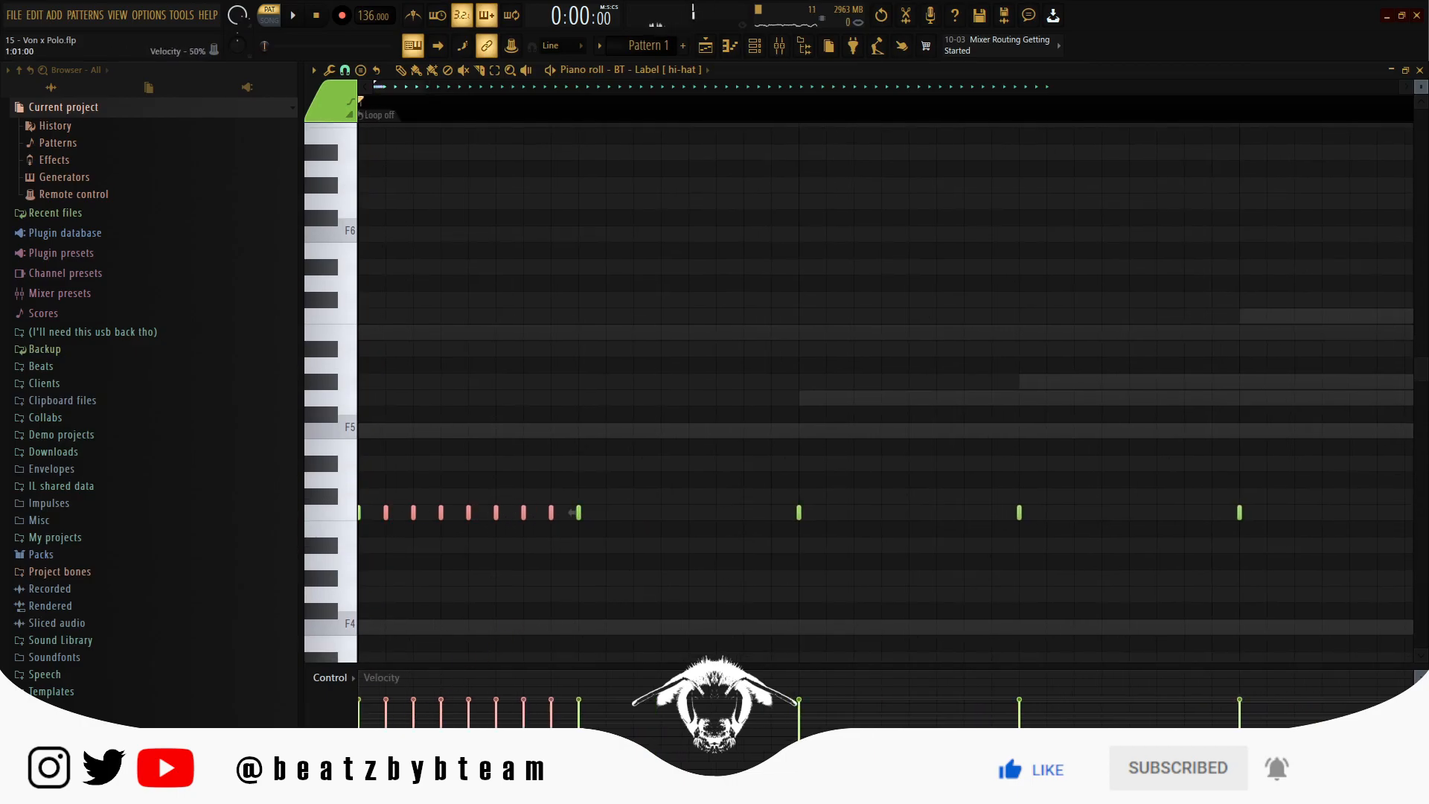
Add a C5 hi-hat roll in the second half of bar 1 and an A#4 roll at the end of bar 2.
scroll(572, 512, "down", 3)
key("space")
left_click_drag(710, 393, 796, 393)
scroll(552, 482, "down", 5)
left_click_drag(594, 409, 627, 409)
scroll(598, 403, "up", 3)
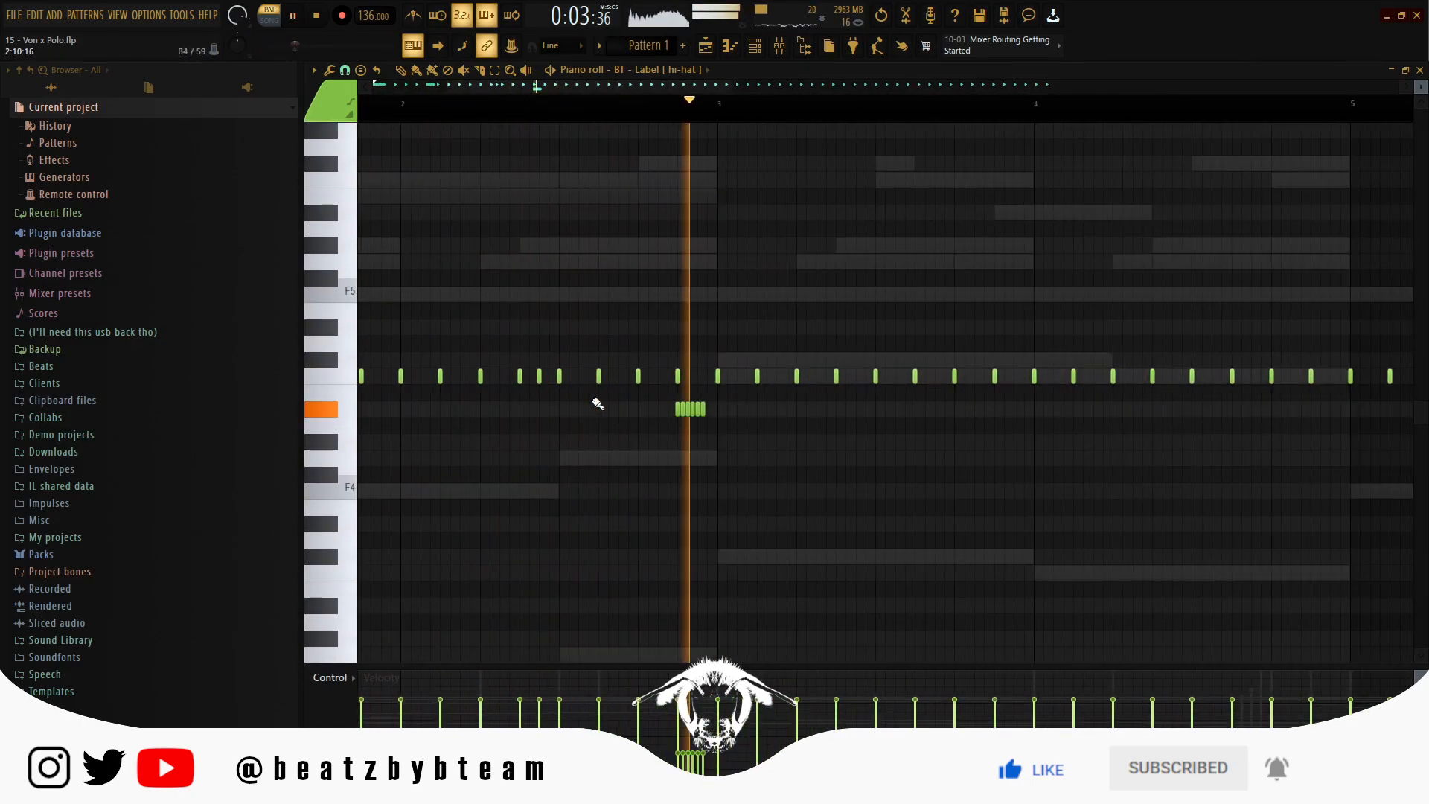
Paint a C5 hi-hat roll in bar 3, followed by rising hits on C#5, D5 and E5.
scroll(571, 466, "down", 4)
scroll(699, 431, "up", 6)
left_click_drag(399, 395, 488, 395)
left_click(807, 380)
left_click(851, 363)
left_click(873, 328)
Add low hi-hat hits in bar 4 on C4, followed by single hits on A3 and F#3.
left_click_drag(736, 523, 750, 523)
scroll(812, 533, "down", 5)
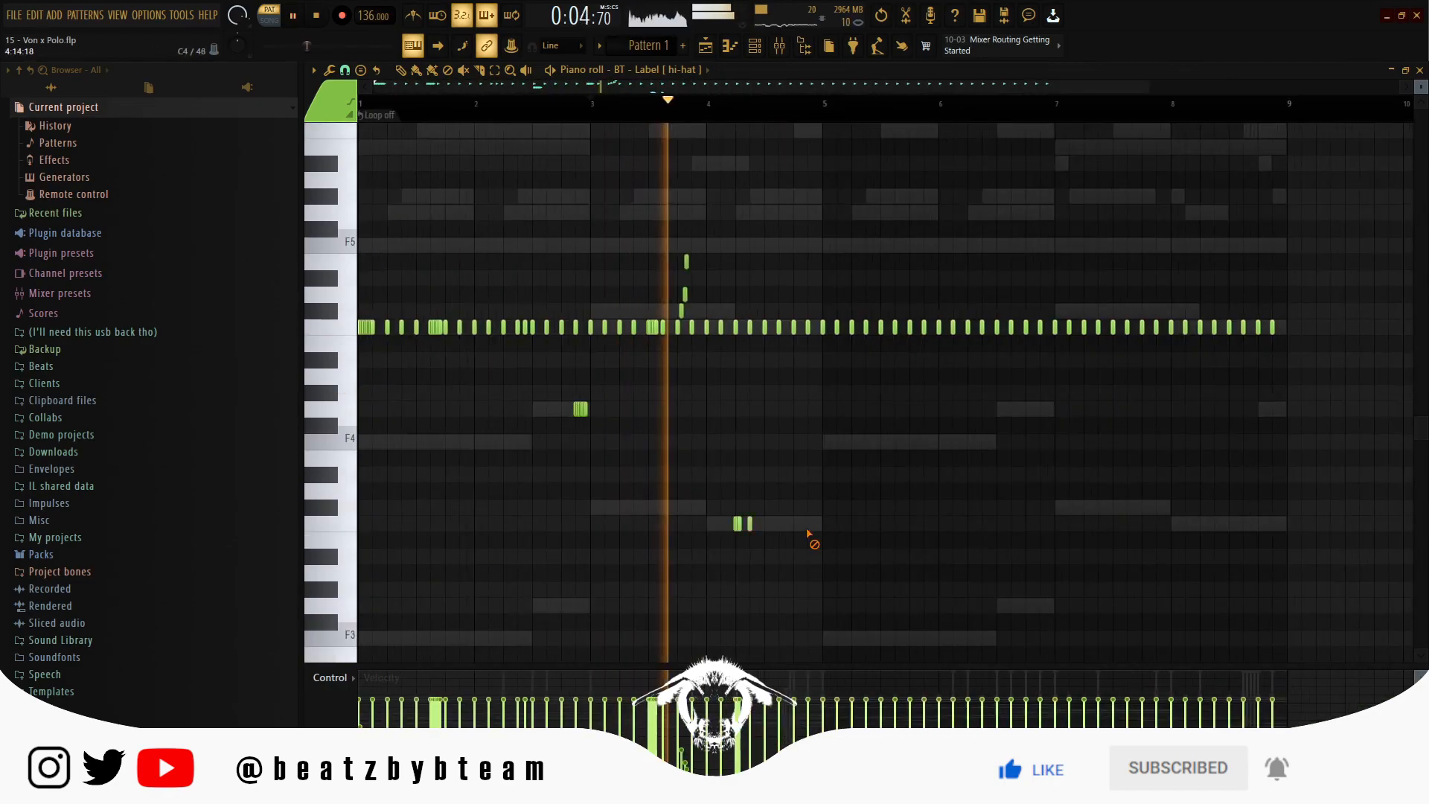
scroll(812, 533, "up", 4)
left_click(635, 476)
left_click(737, 479)
left_click_drag(635, 474, 641, 539)
left_click_drag(738, 475, 738, 574)
Delete the hi-hat hits in bars 5 to 8 and duplicate bars 1 to 4 into their place.
scroll(738, 574, "down", 4)
left_click_drag(1068, 358, 711, 223)
key("Delete")
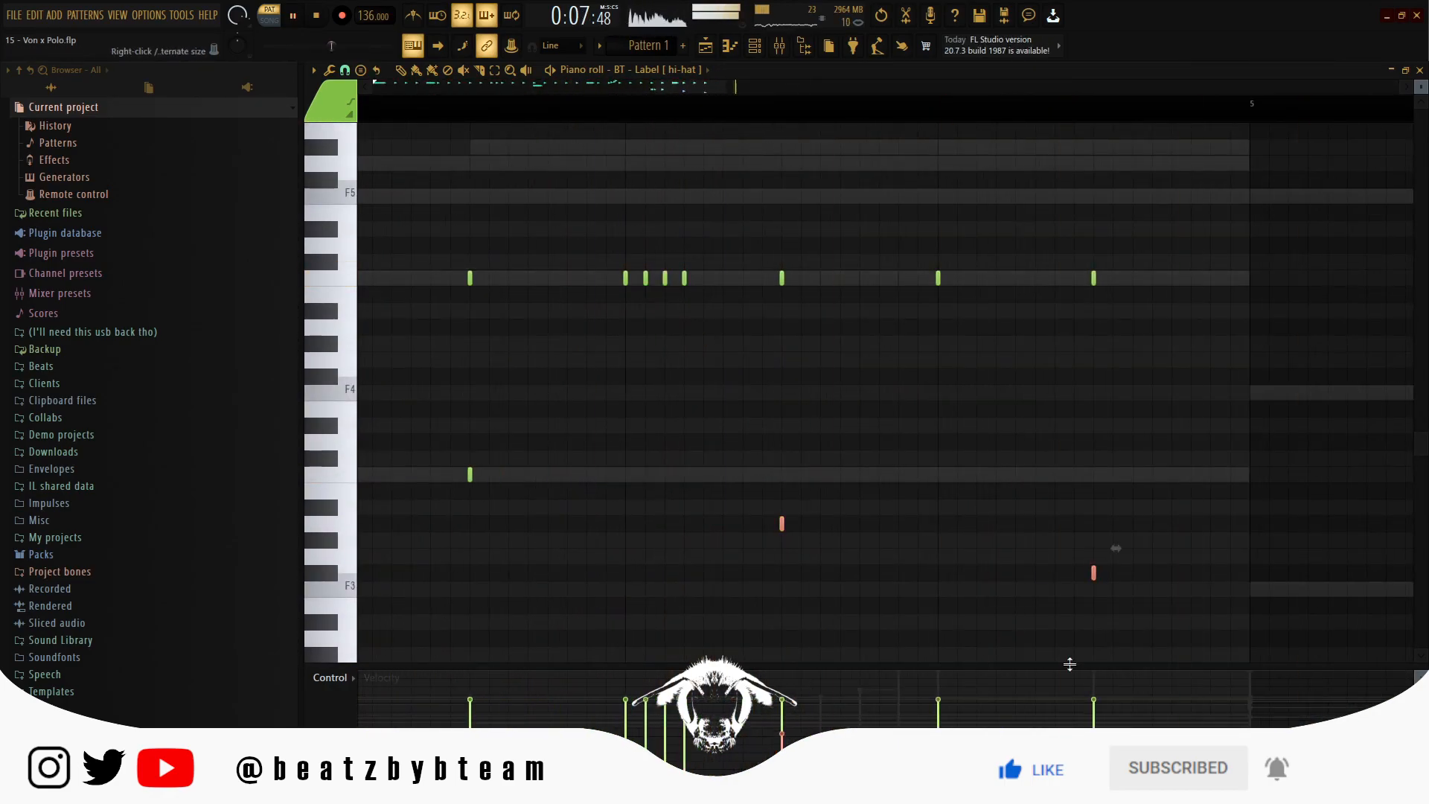
scroll(1047, 577, "down", 8)
left_click_drag(359, 108, 707, 107)
scroll(689, 230, "up", 4)
key("ctrl+b")
scroll(724, 350, "up", 4)
left_click_drag(905, 294, 975, 294)
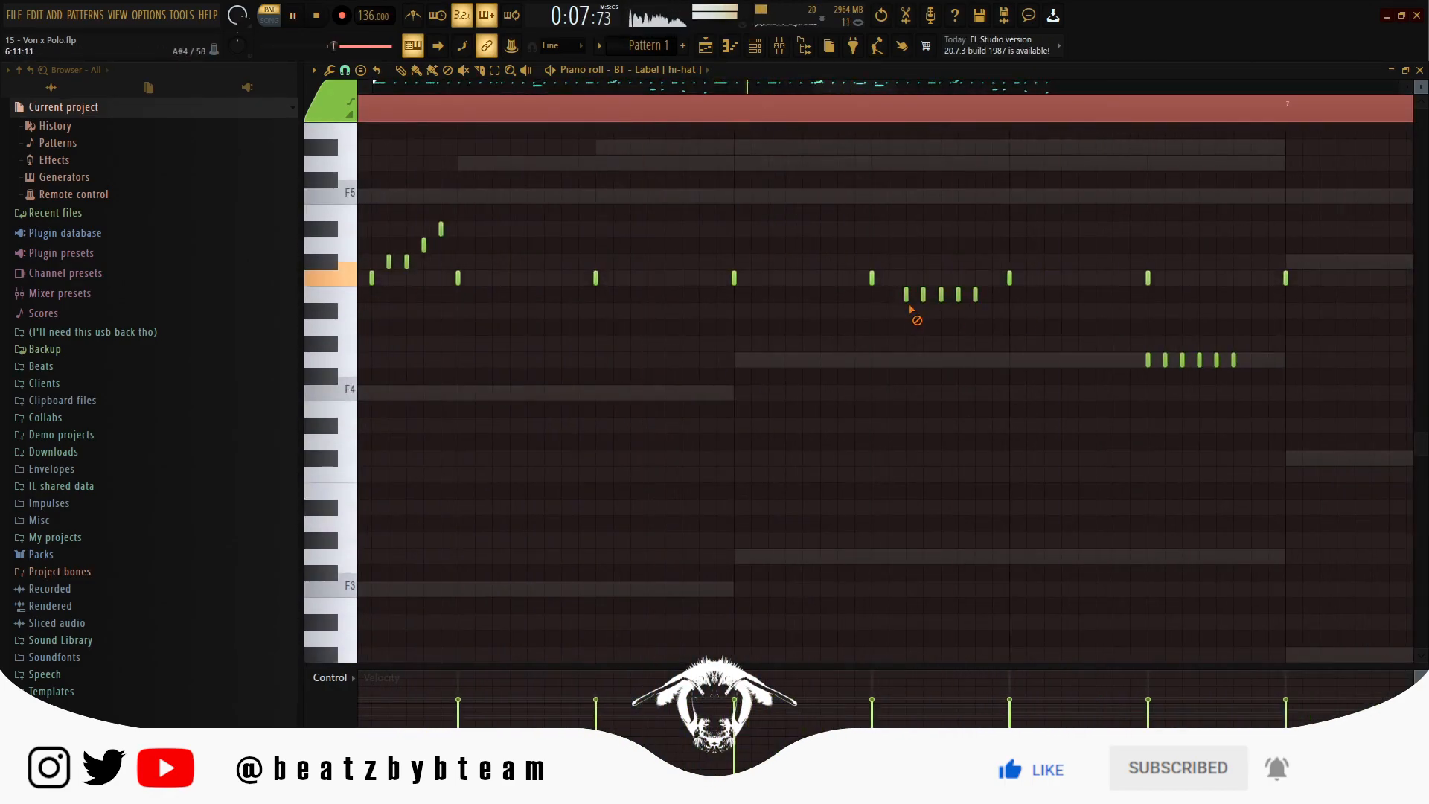
right_click(923, 294)
Vary the second half of bar 6 with two C5 hi-hat rolls and scattered falling hits between A#4 and C#4.
scroll(930, 304, "down", 5)
scroll(930, 303, "up", 5)
left_click_drag(701, 278, 736, 277)
left_click_drag(835, 311, 919, 474)
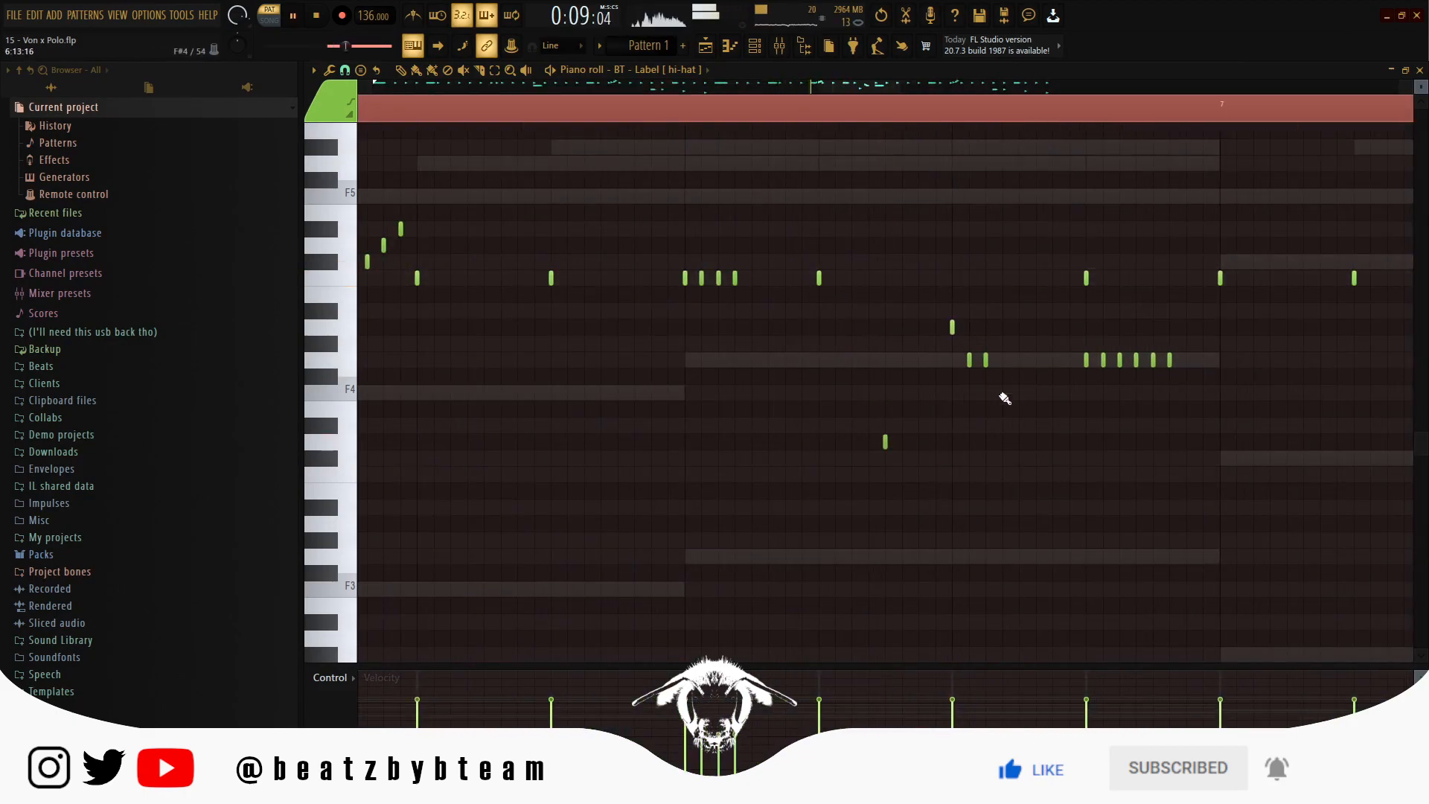
key("ctrl+z")
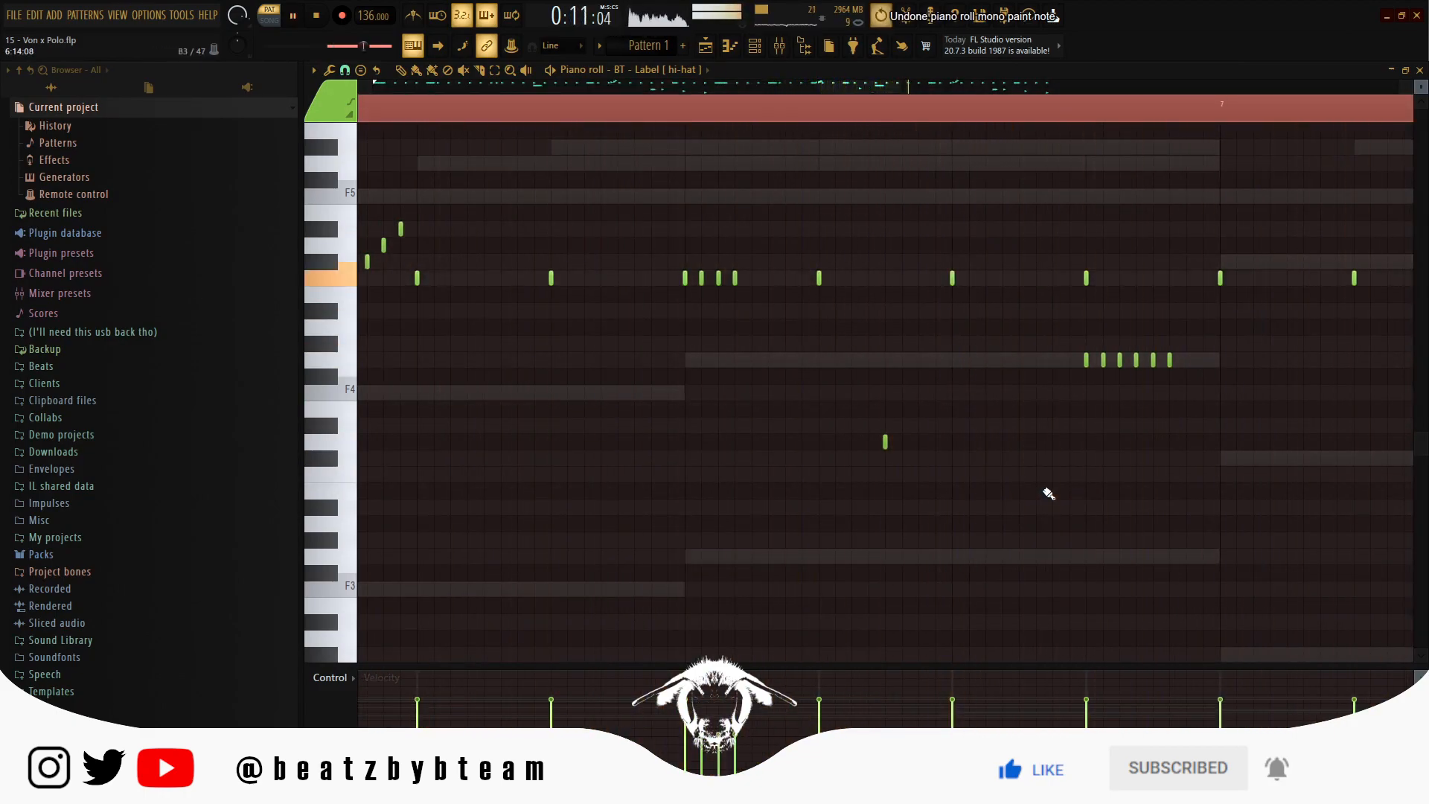
scroll(1048, 538, "down", 6)
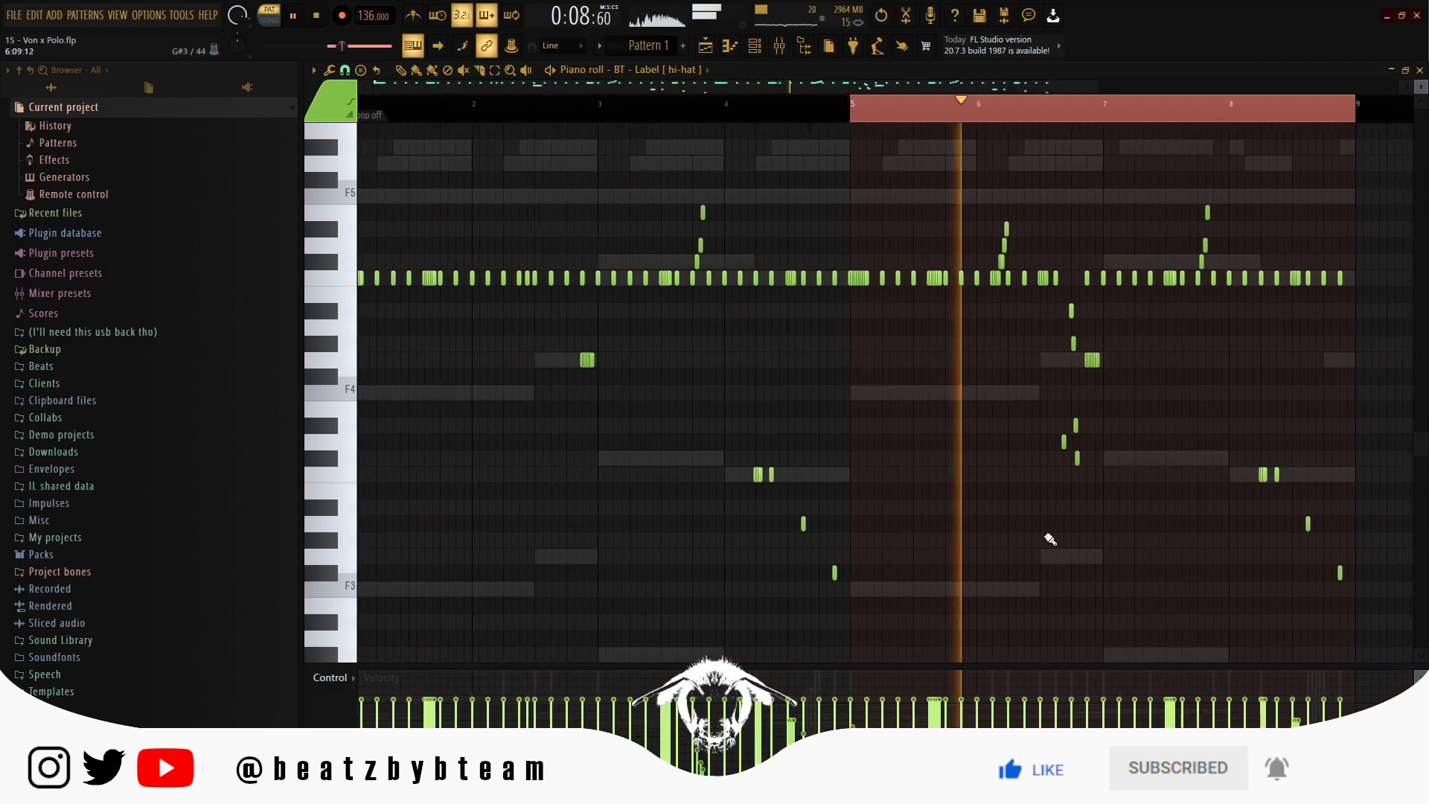
scroll(1090, 477, "up", 5)
left_click_drag(917, 279, 963, 281)
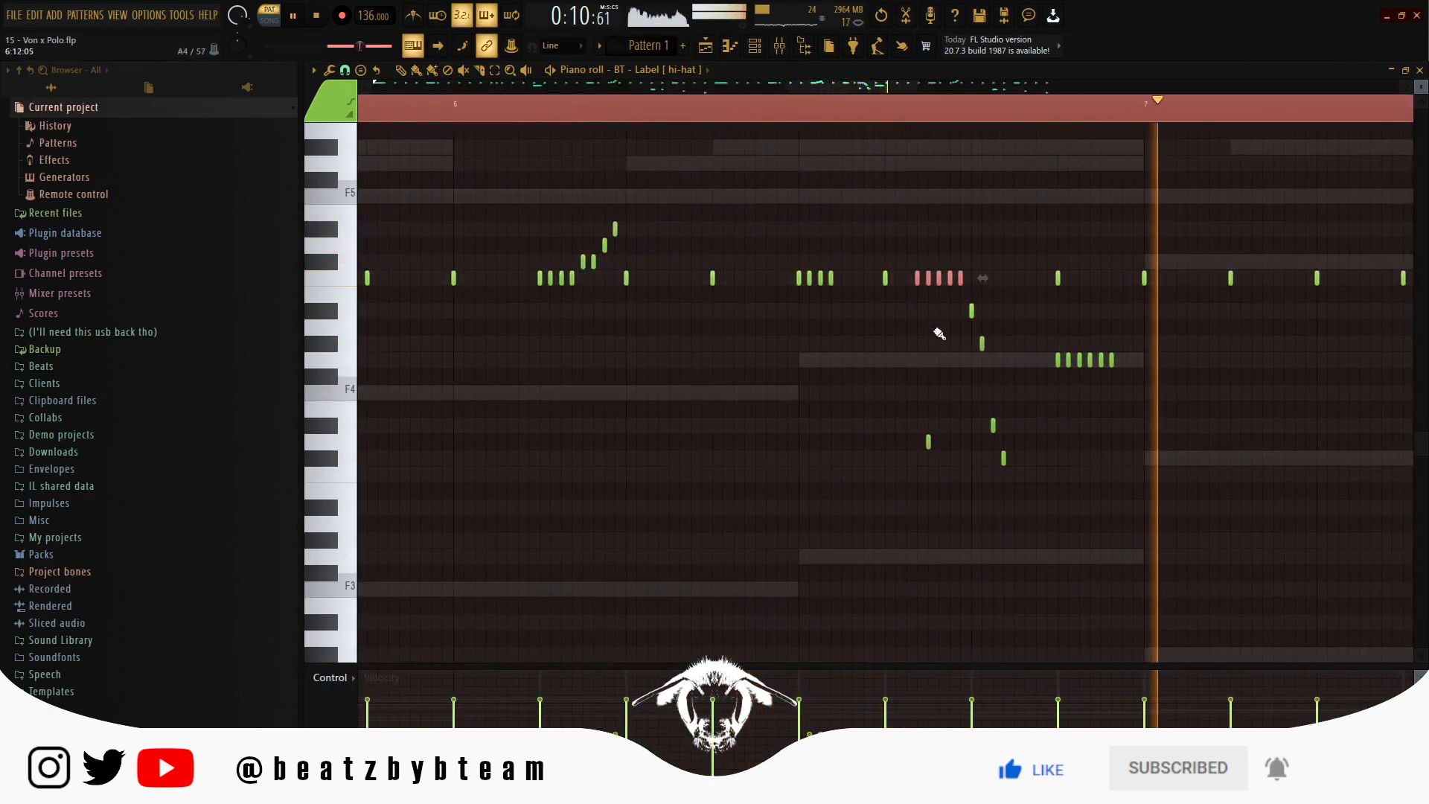
Add a C5 hi-hat roll in bar 8 and finish the bar with D5 and F5 hits.
scroll(1094, 399, "down", 4)
scroll(914, 389, "up", 3)
left_click_drag(896, 281, 914, 282)
left_click_drag(973, 376, 729, 471)
scroll(730, 472, "up", 1)
scroll(802, 326, "up", 3)
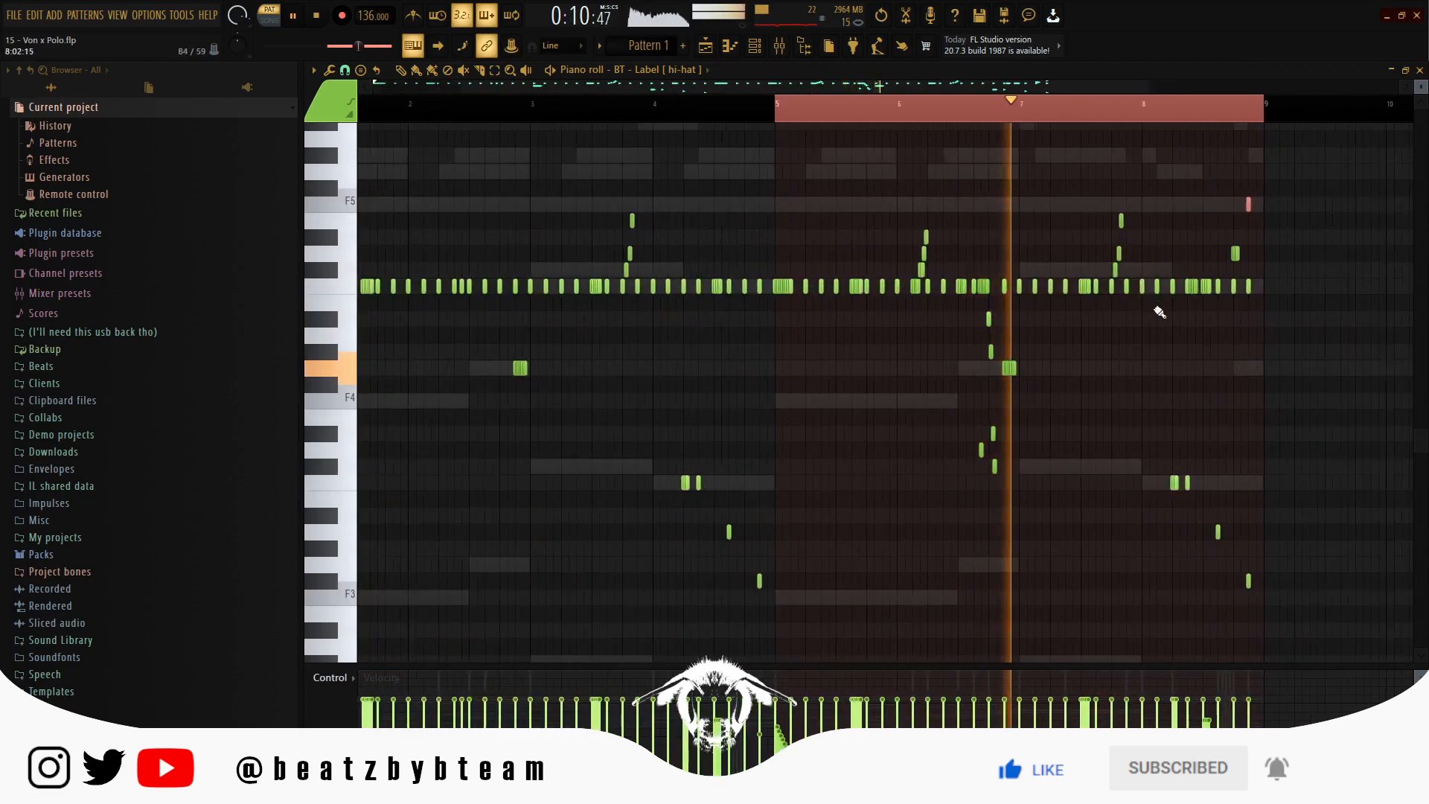
Audition the edited hi-hats, stop playback, and clear the time selection over bars 5 to 8.
scroll(1149, 334, "down", 1)
scroll(1012, 433, "up", 6)
scroll(834, 499, "down", 6)
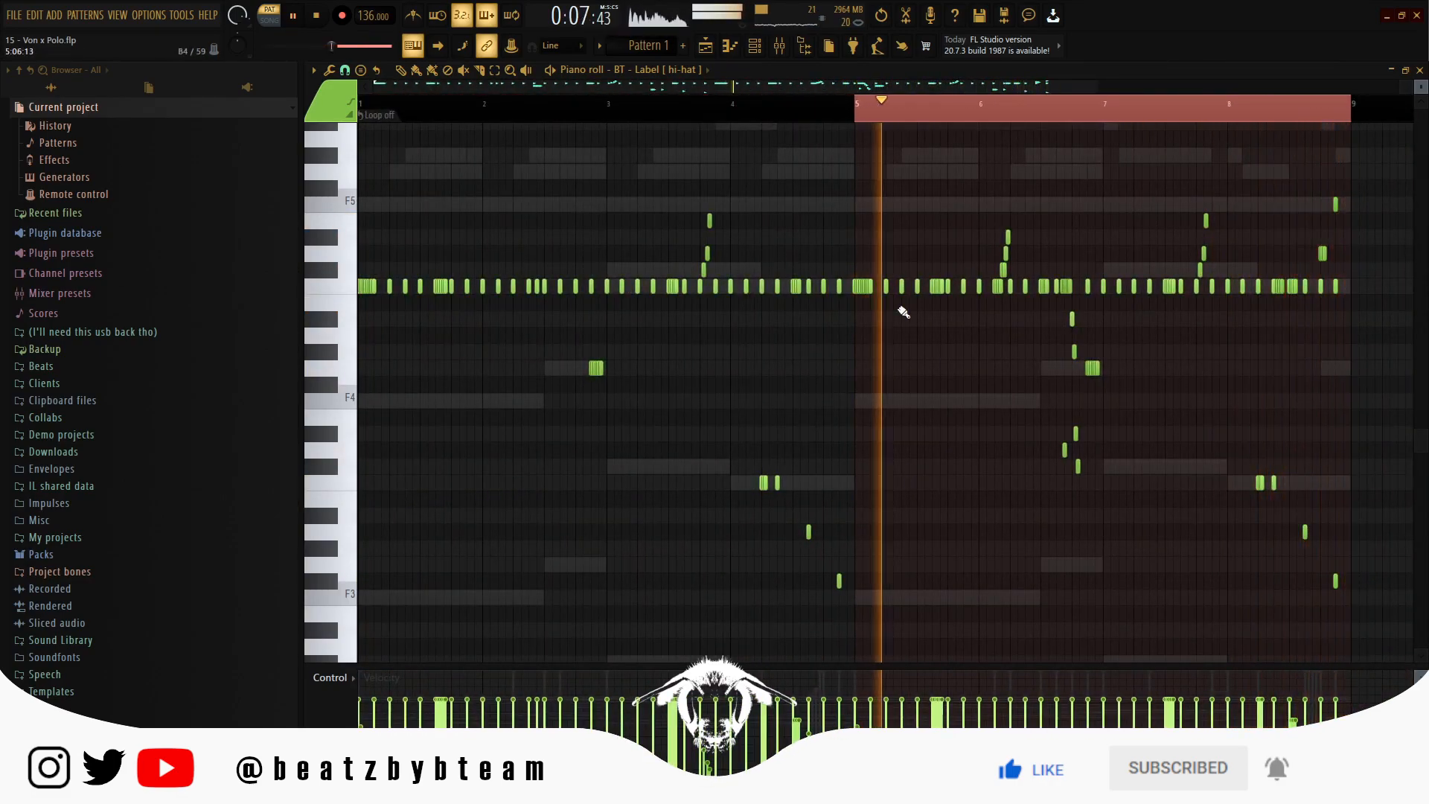
key("space")
key("ctrl+d")
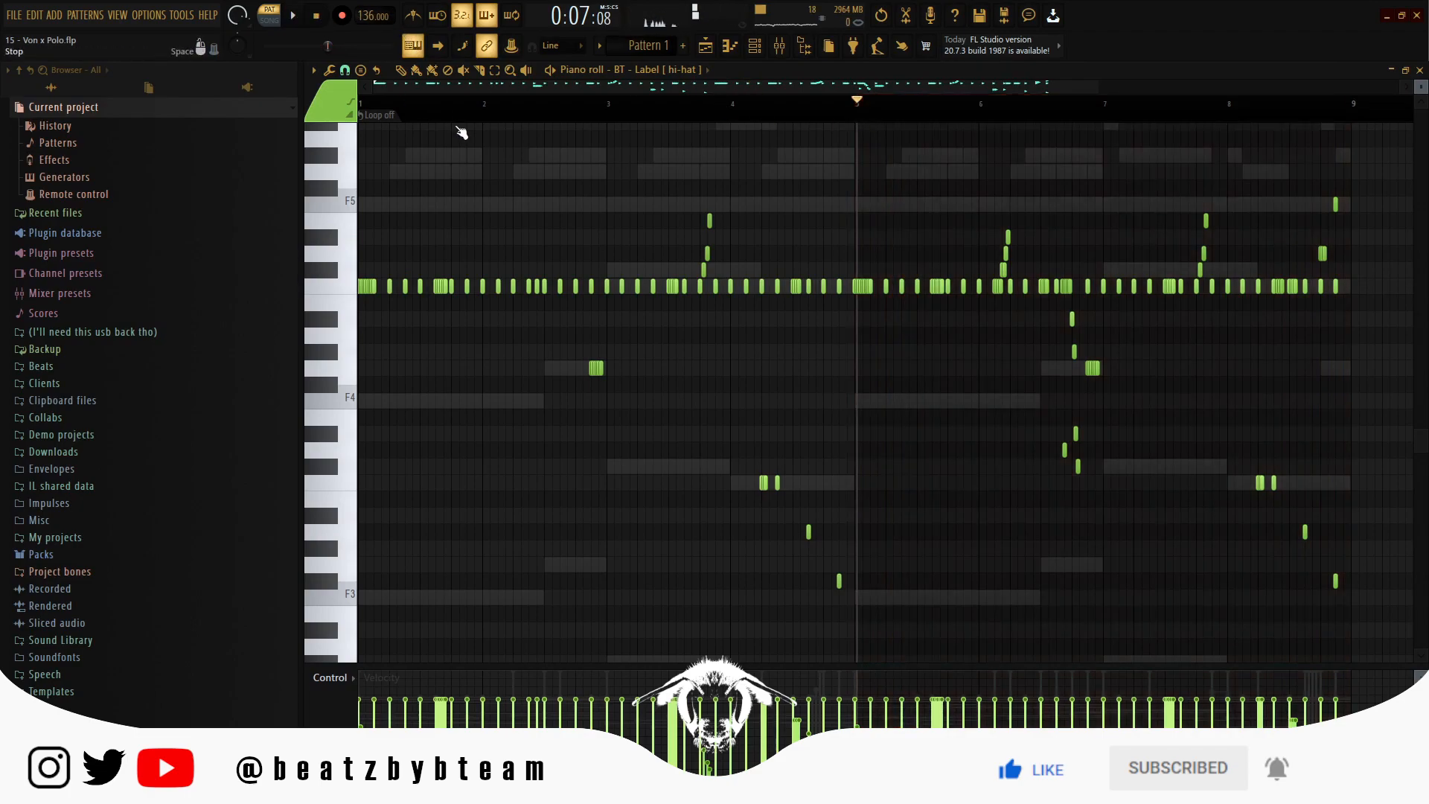
Return to the channel rack, place a kick hit on step 1, and start playback.
key("F6")
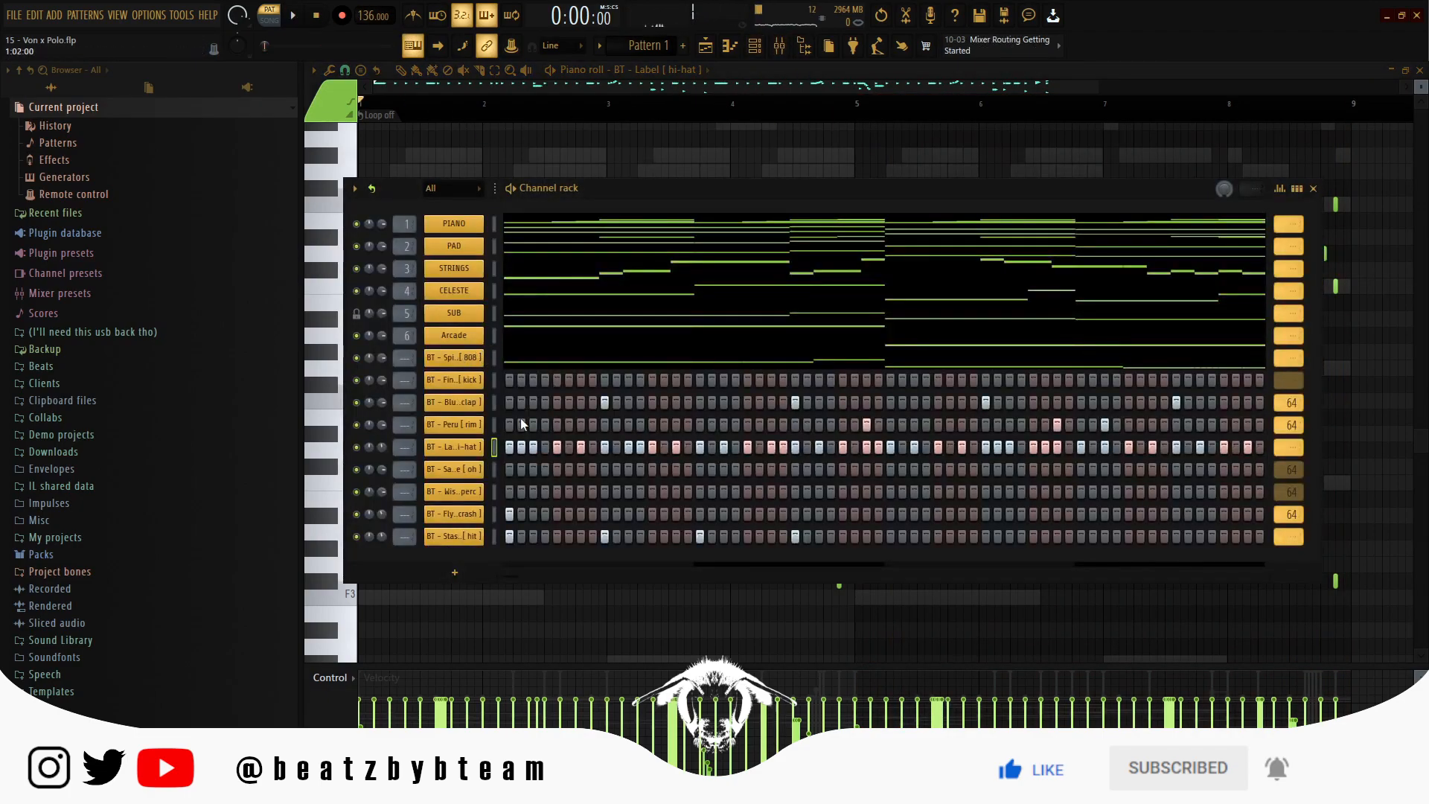
left_click(509, 381)
key("space")
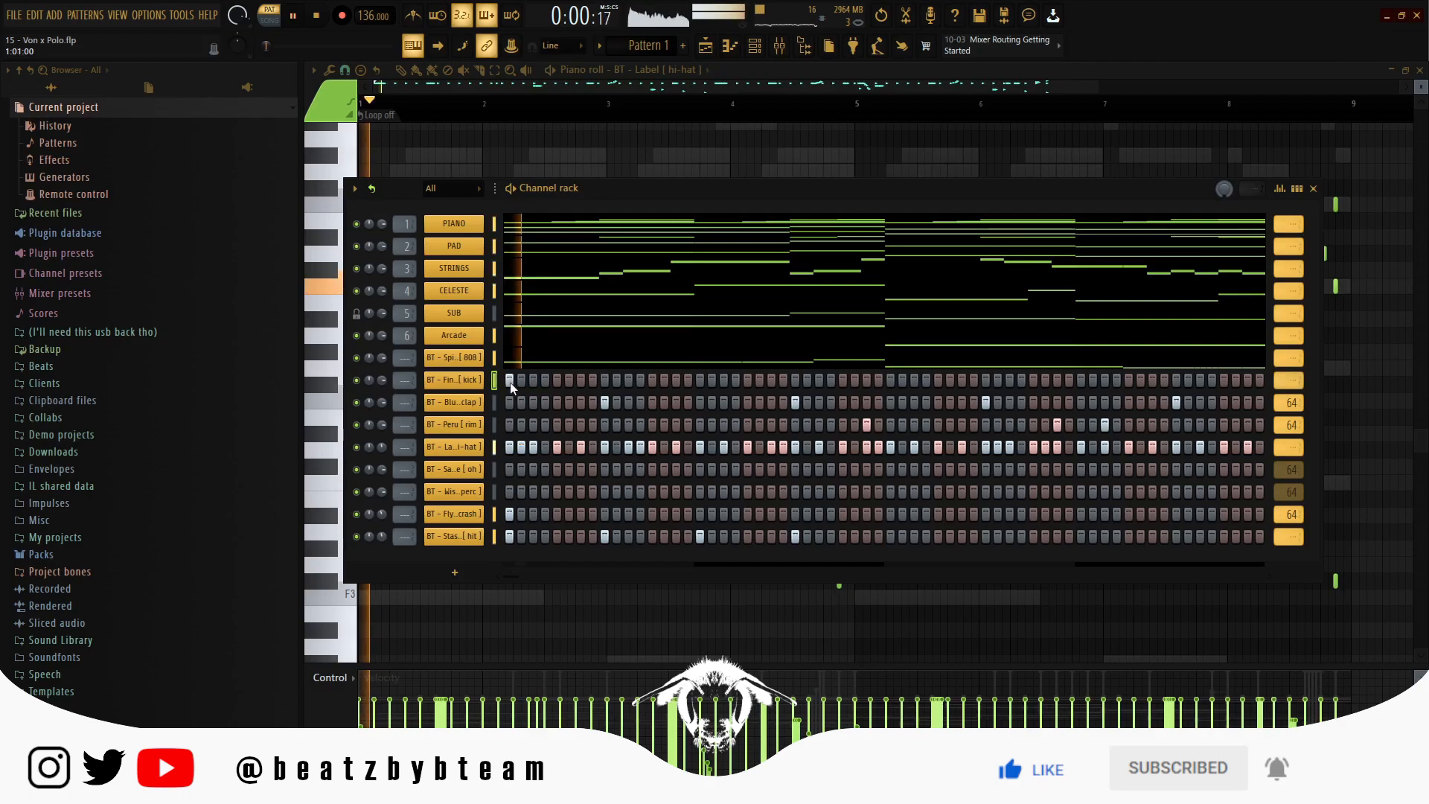
left_click(675, 381)
left_click(735, 381)
left_click(735, 381)
left_click(675, 381)
Place further kick hits on steps 19, 21, 27 and 33.
left_click(723, 381)
left_click(748, 381)
left_click(807, 381)
left_click(818, 381)
left_click(890, 381)
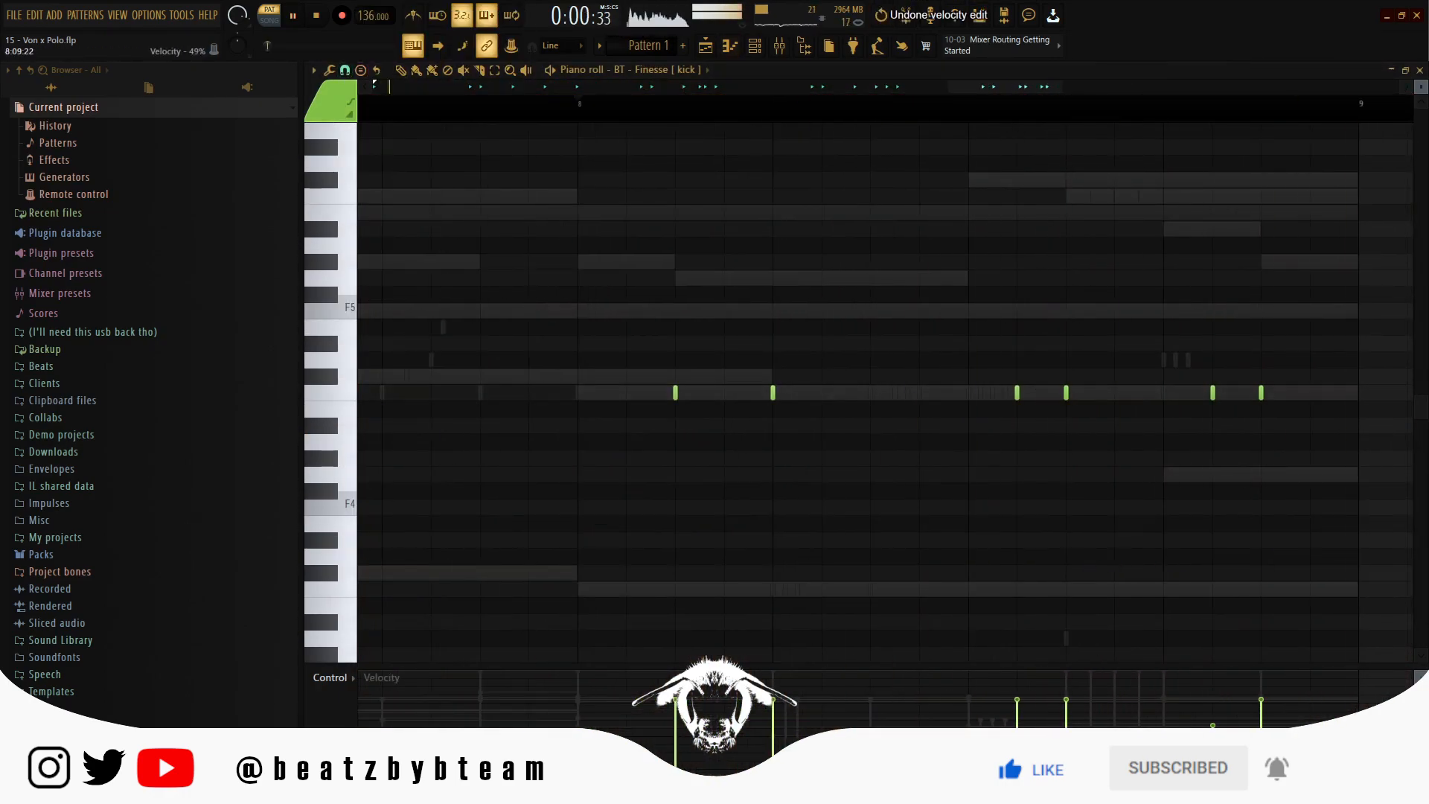
Place an open-hat hit on step 7 in the channel rack and open that channel's sampler settings.
key("F6")
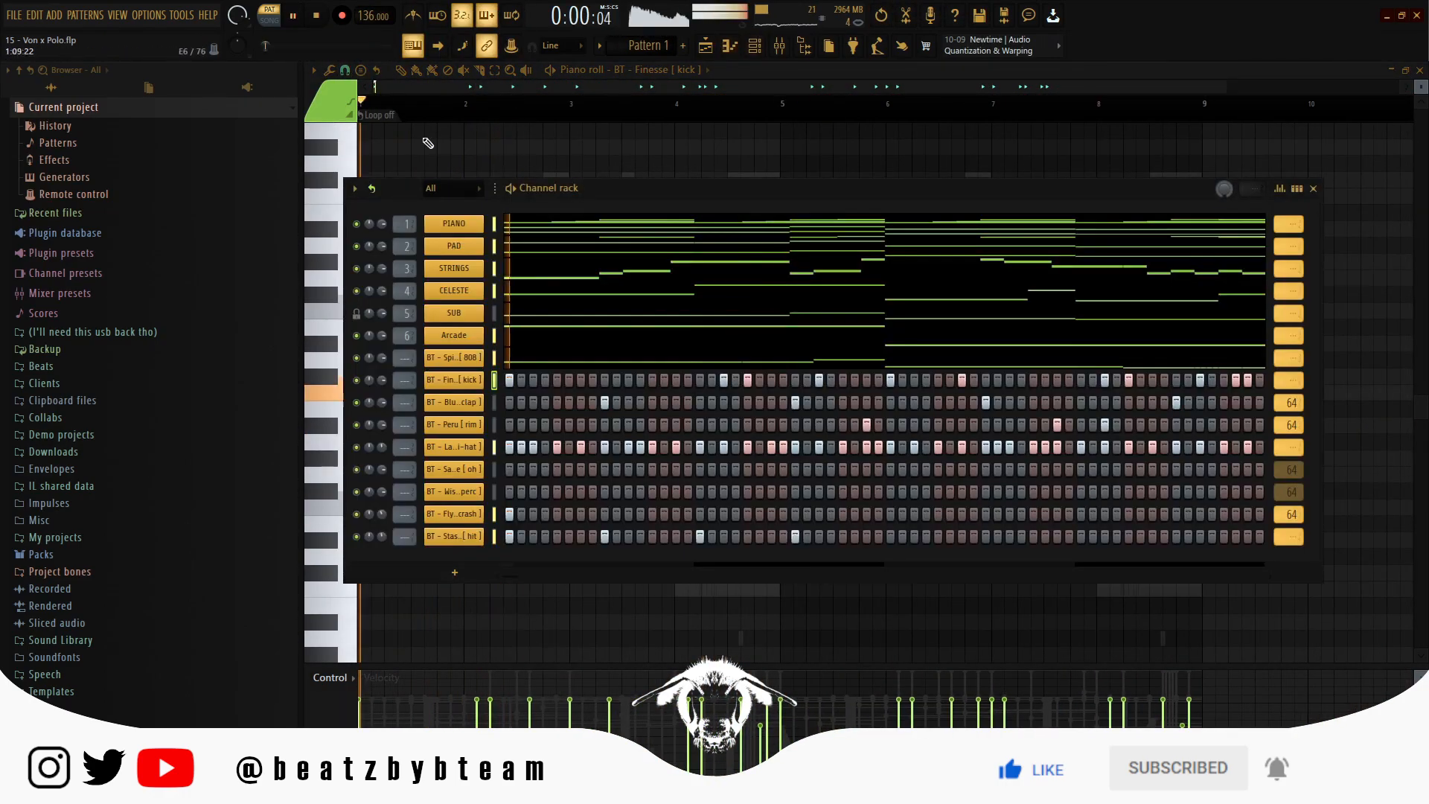
left_click(557, 469)
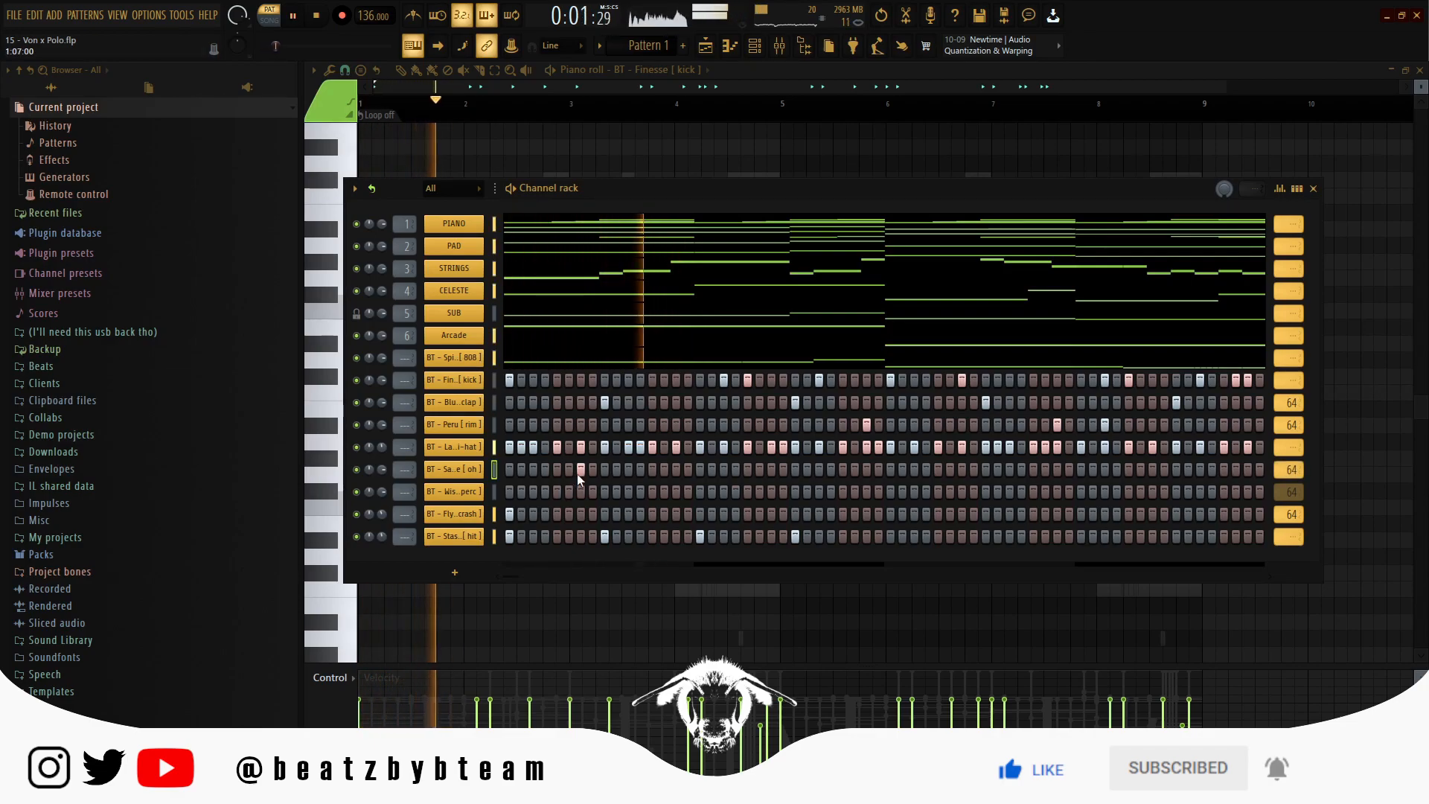
left_click(465, 469)
key("space")
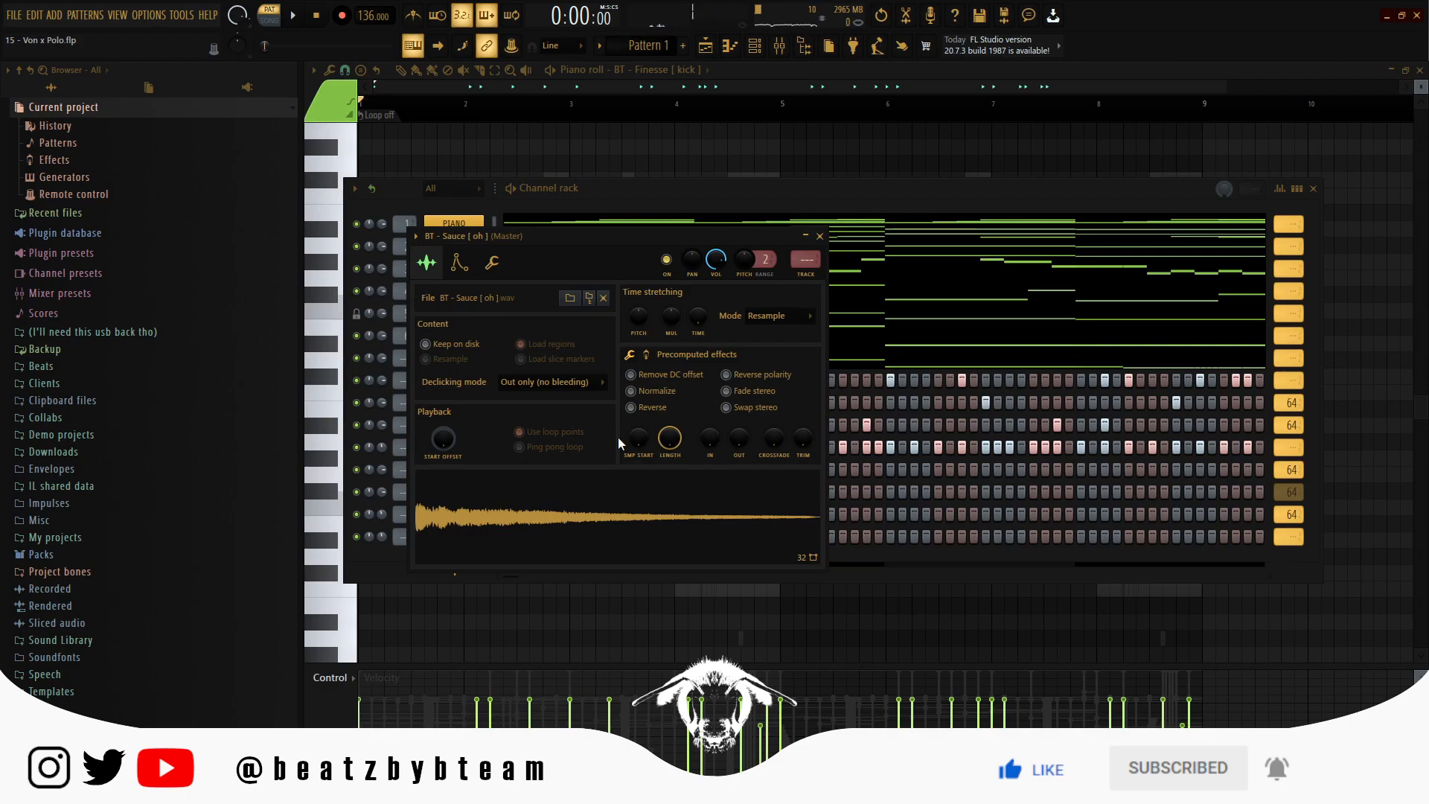
Reverse and shorten the open-hat sample, and enable its volume envelope.
left_click(630, 407)
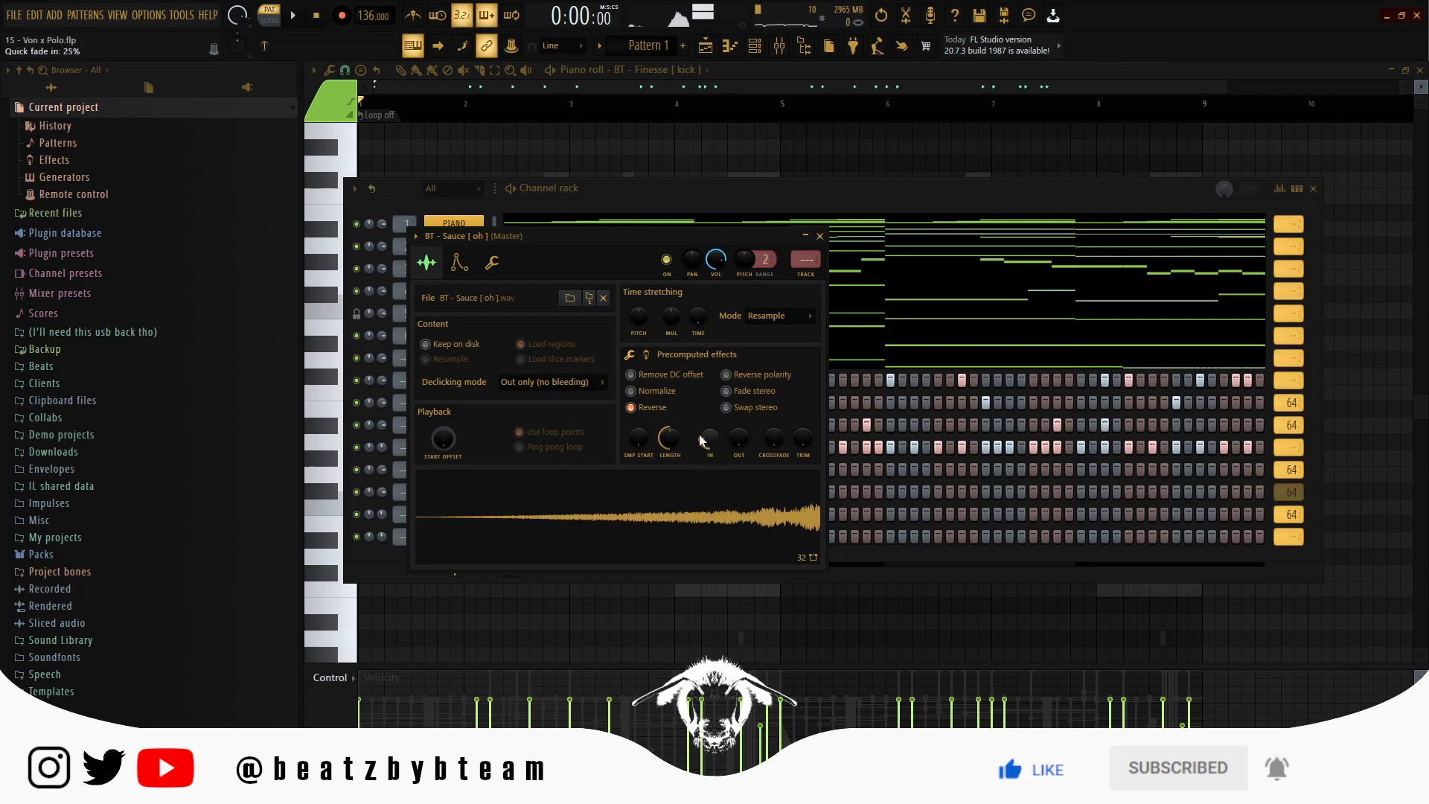
left_click(461, 262)
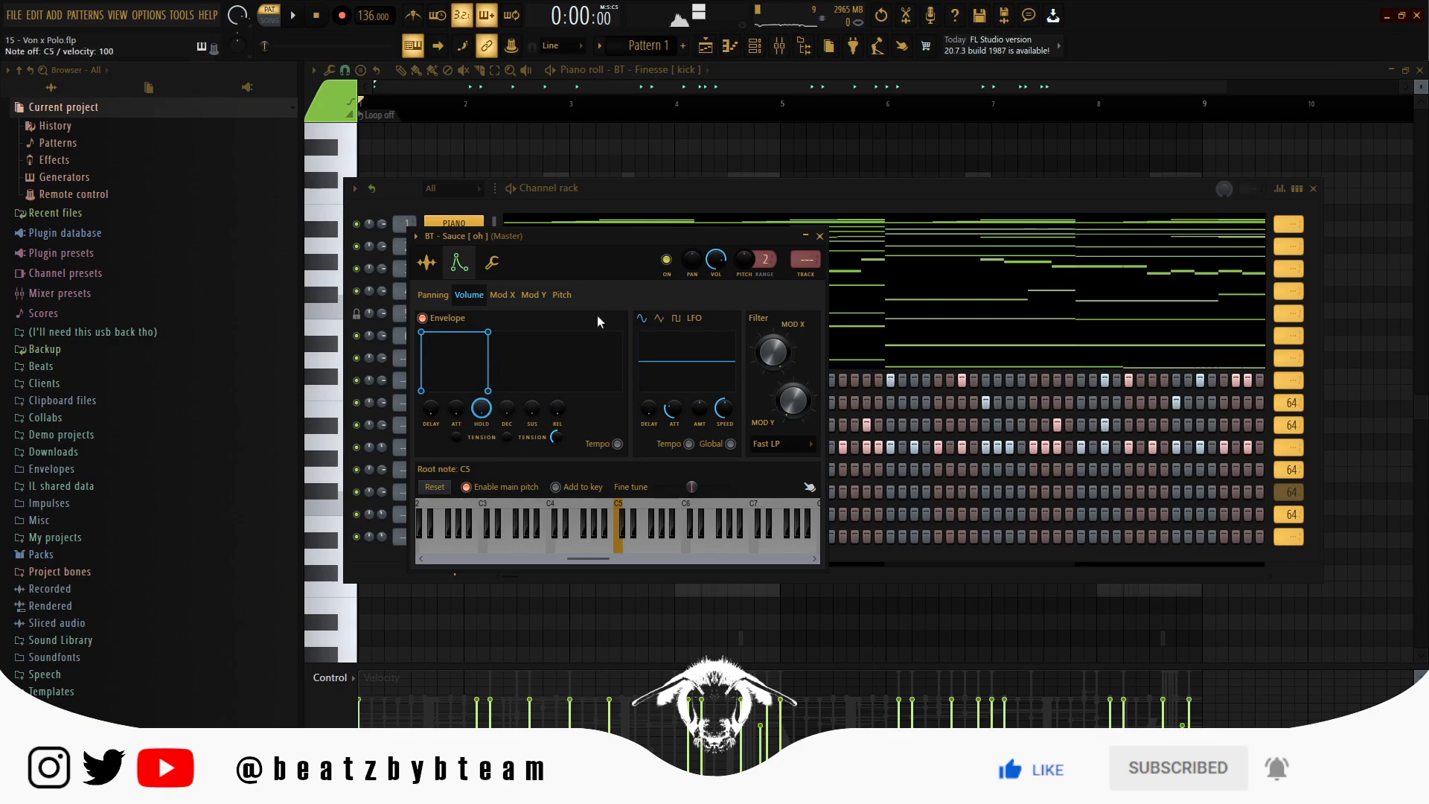
left_click(820, 236)
Open the open-hat channel's notes in the piano roll and add a C#4 note on step 7 of bar 3.
right_click(474, 477)
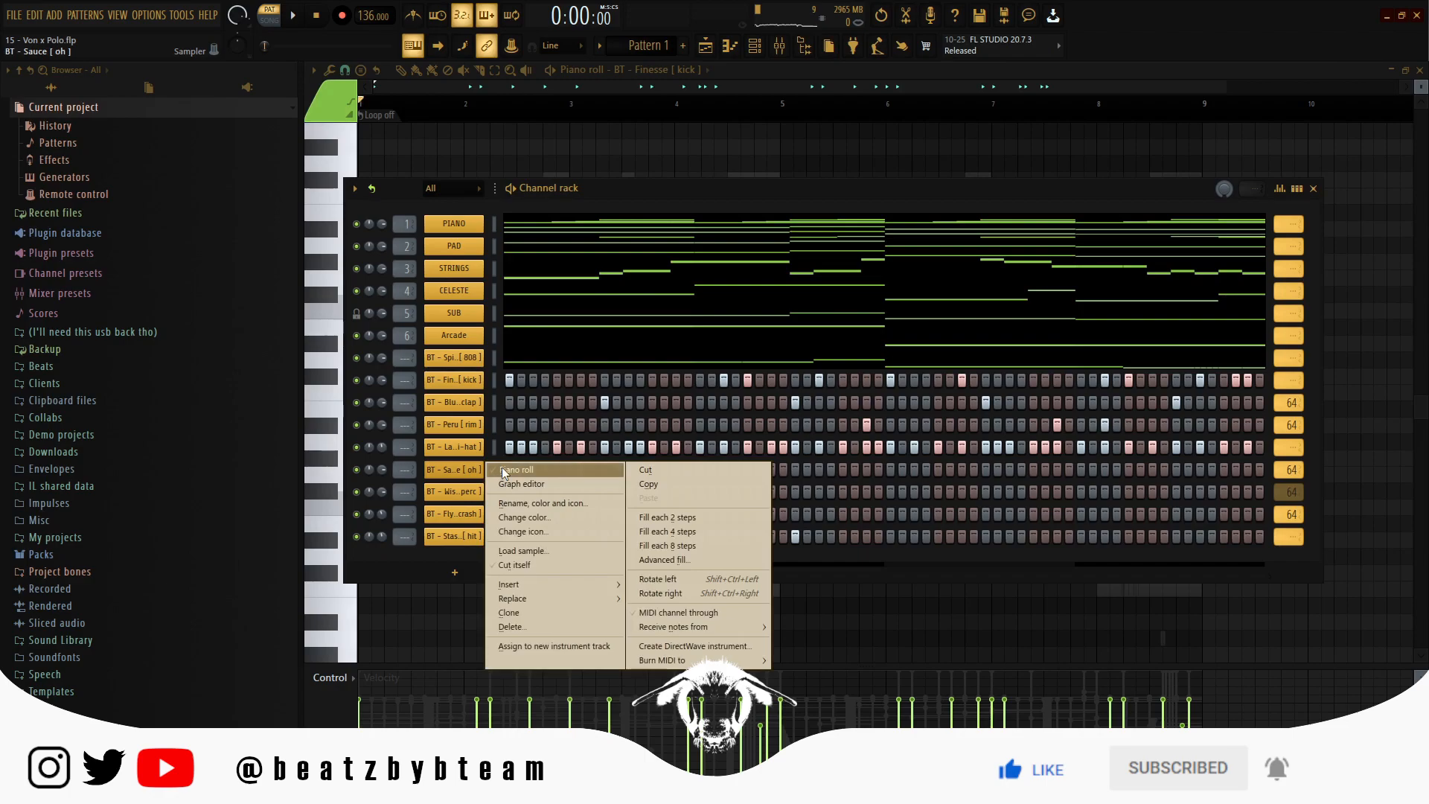
left_click(495, 471)
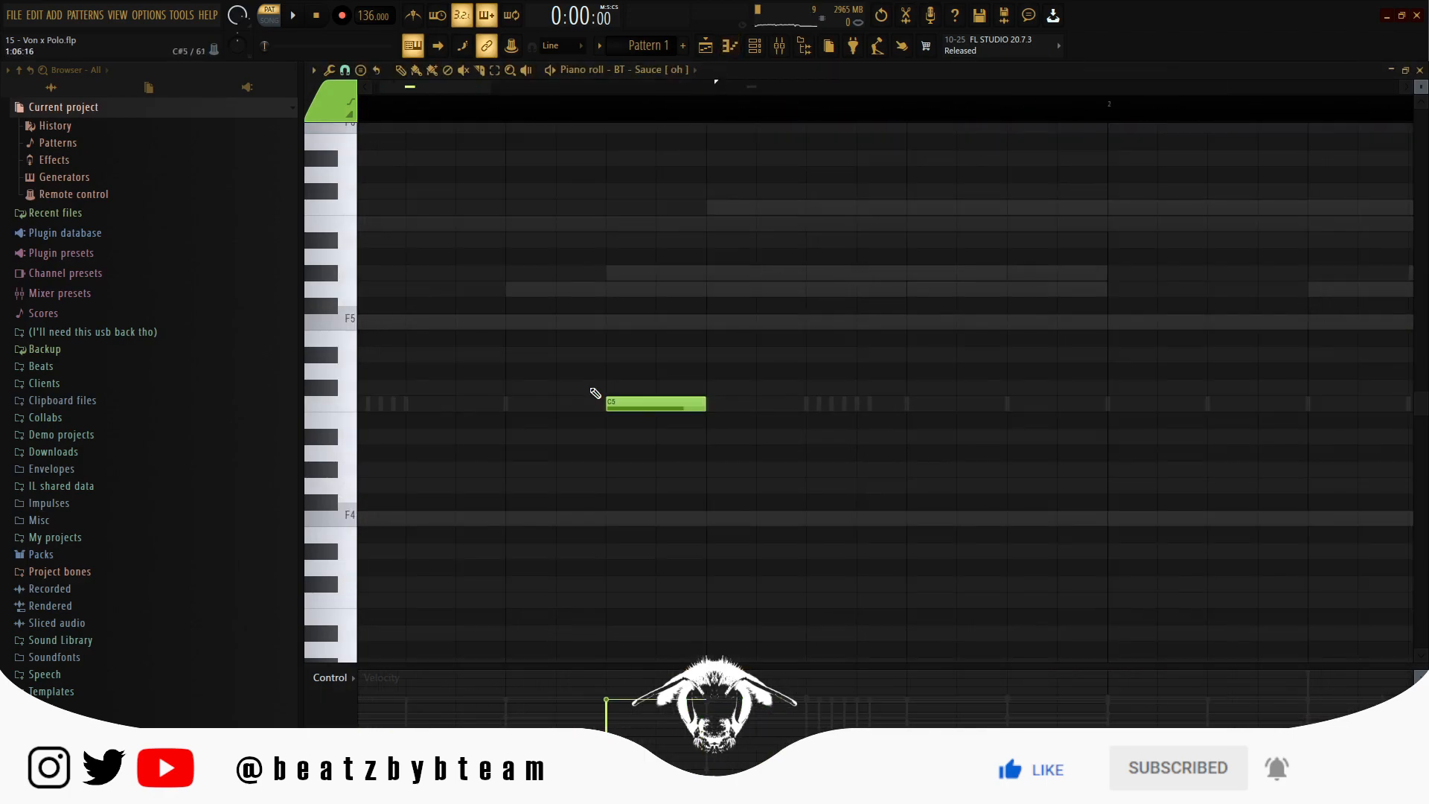
right_click(589, 388, "ctrl")
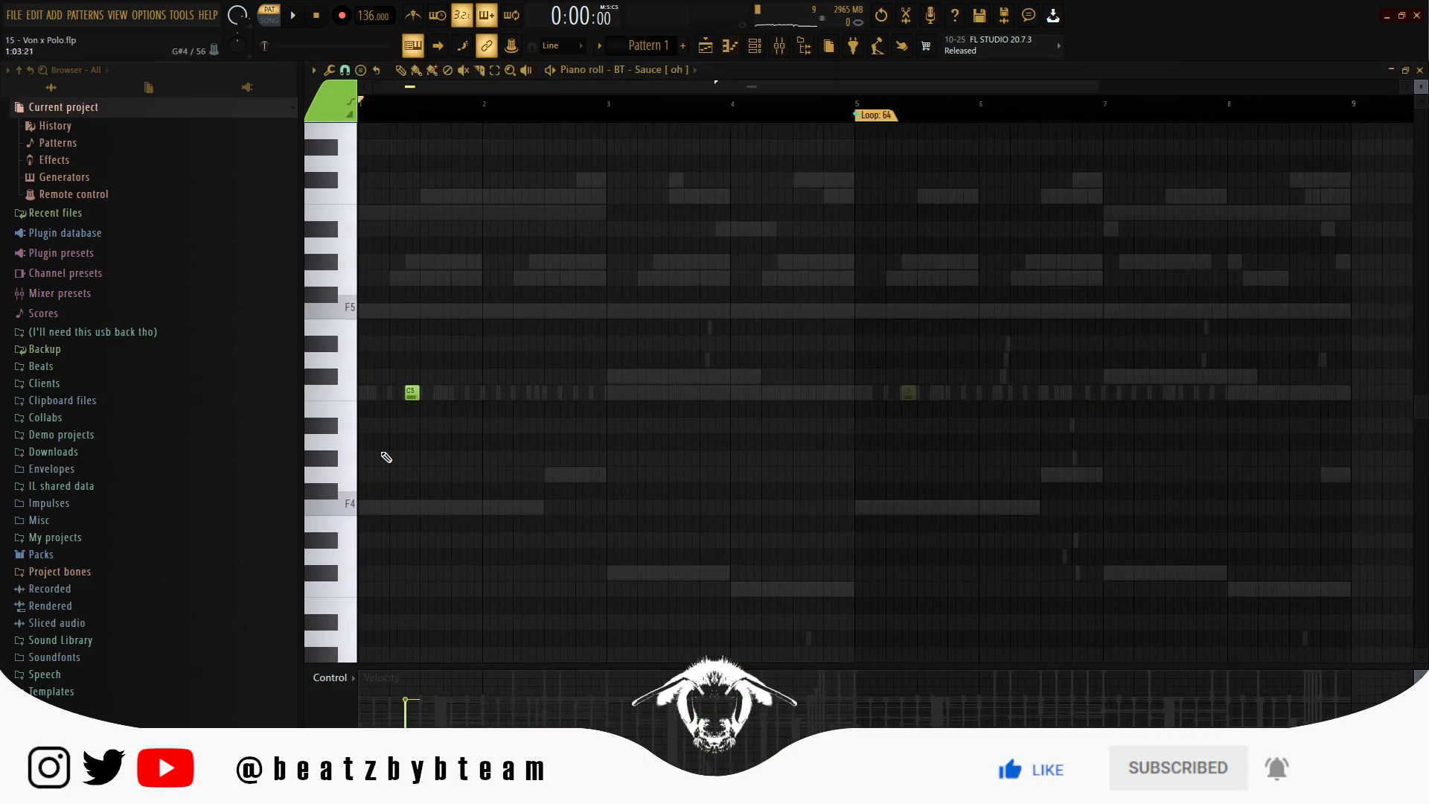
key("space")
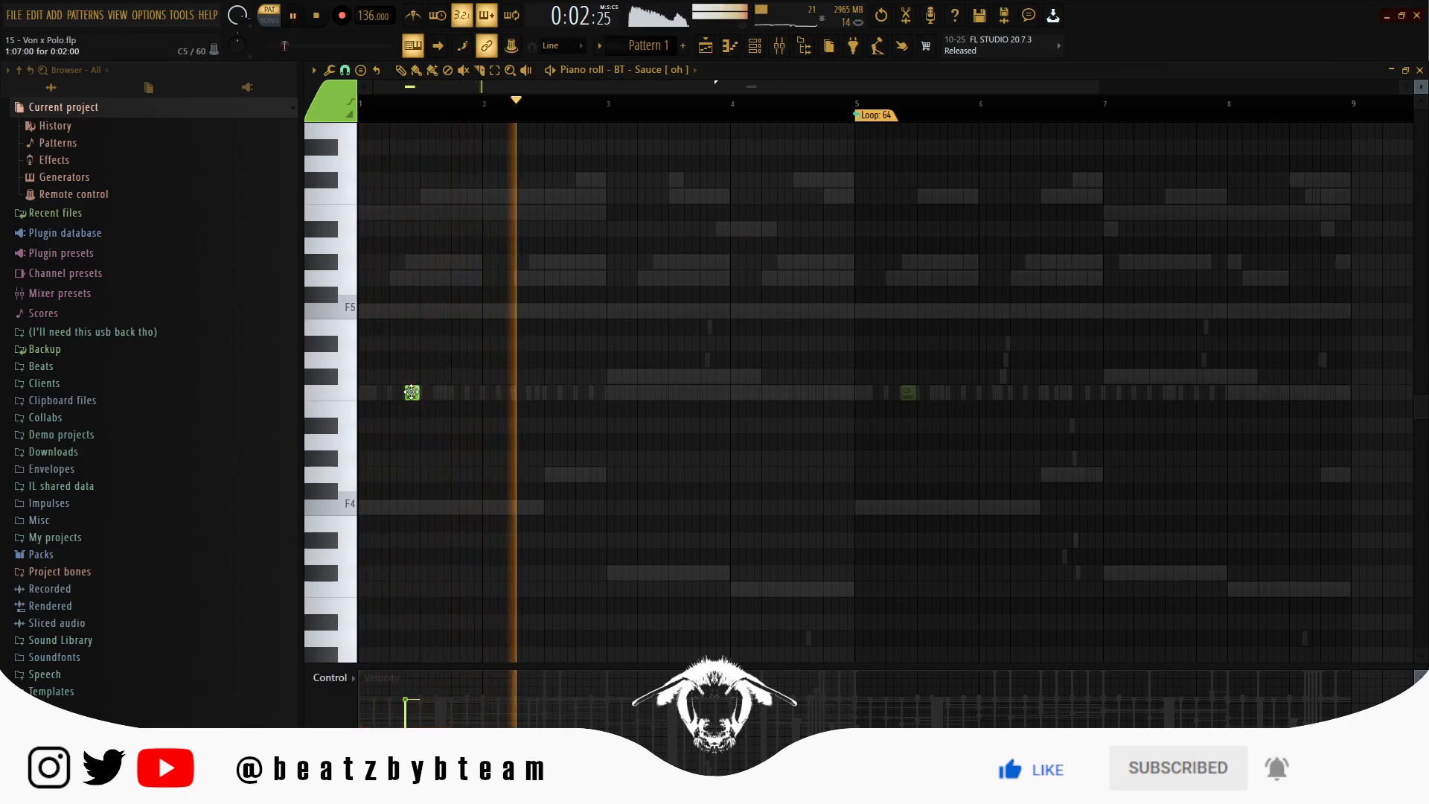
left_click(644, 573)
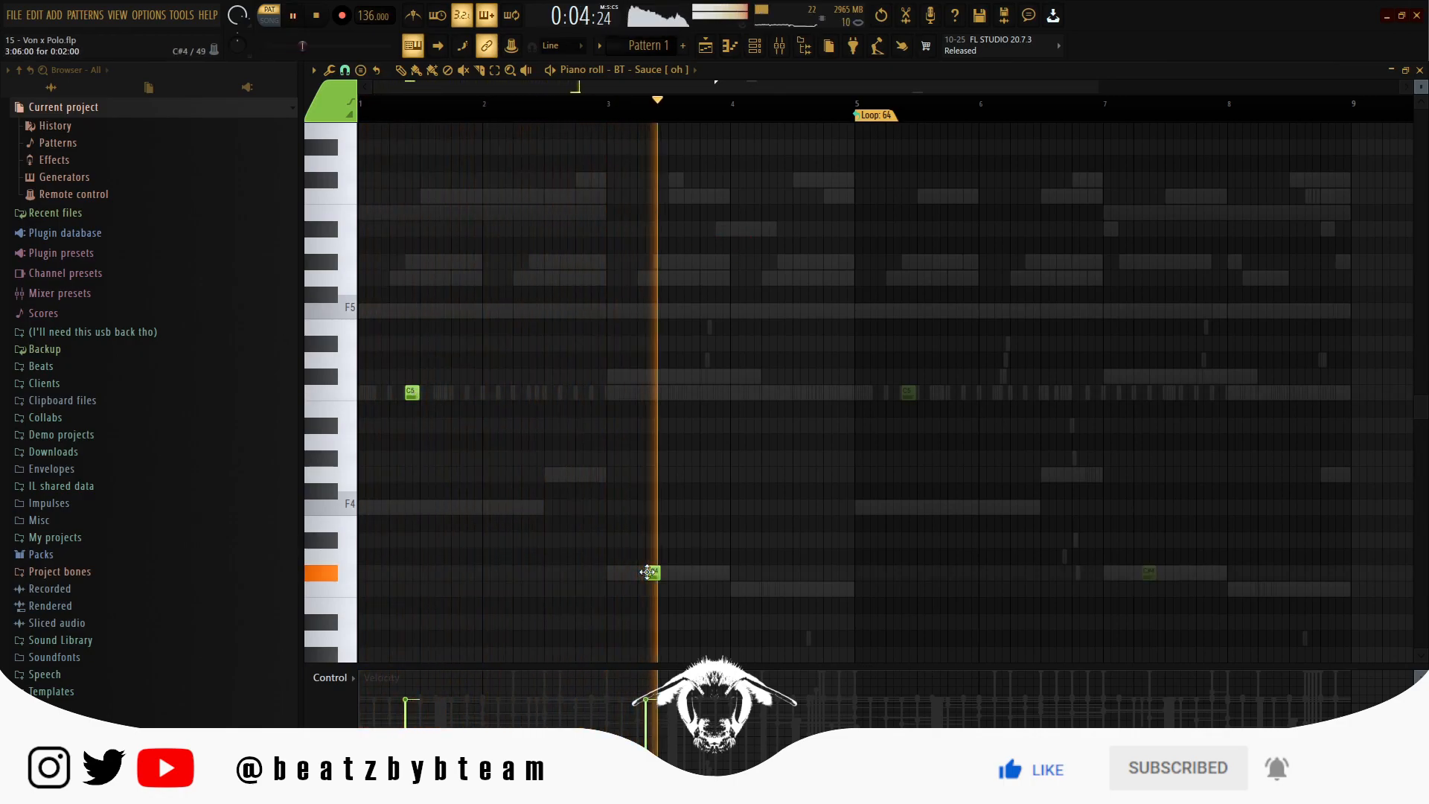
scroll(647, 573, "up", 4, "ctrl")
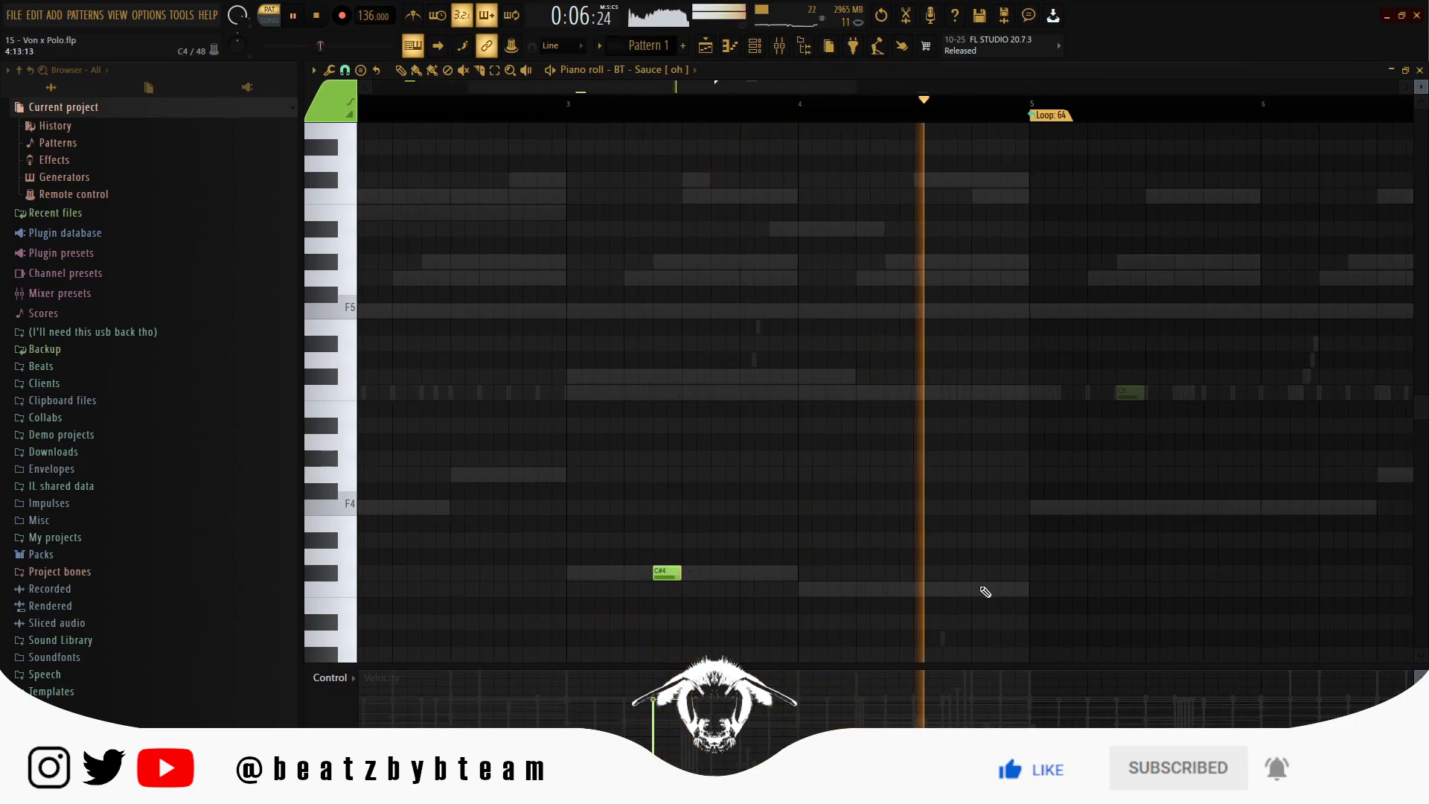
scroll(998, 587, "down", 1)
scroll(998, 587, "down", 4, "ctrl")
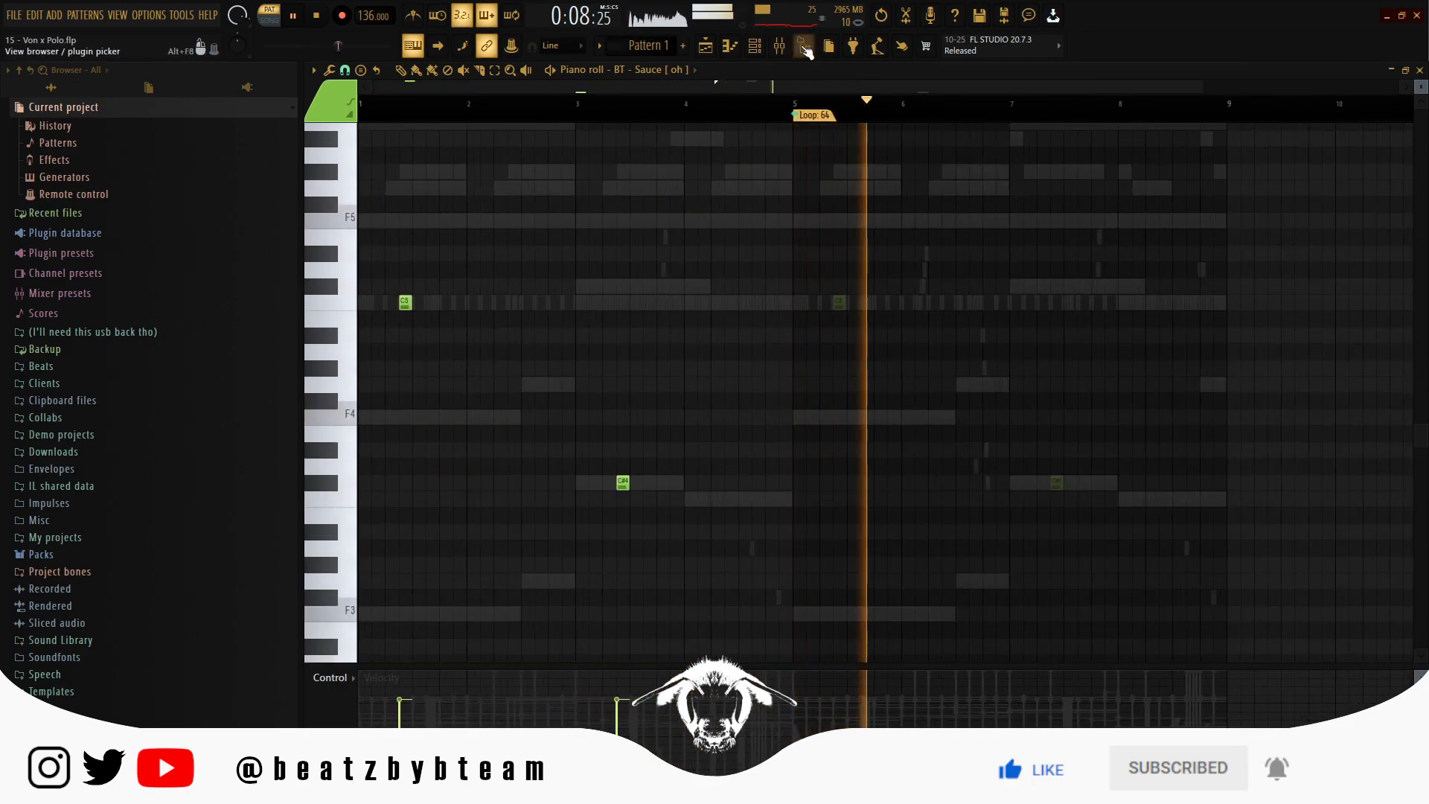
Lower the velocity of the open hat's C5 note in bar 1 and stop playback.
left_click(400, 722)
key("space")
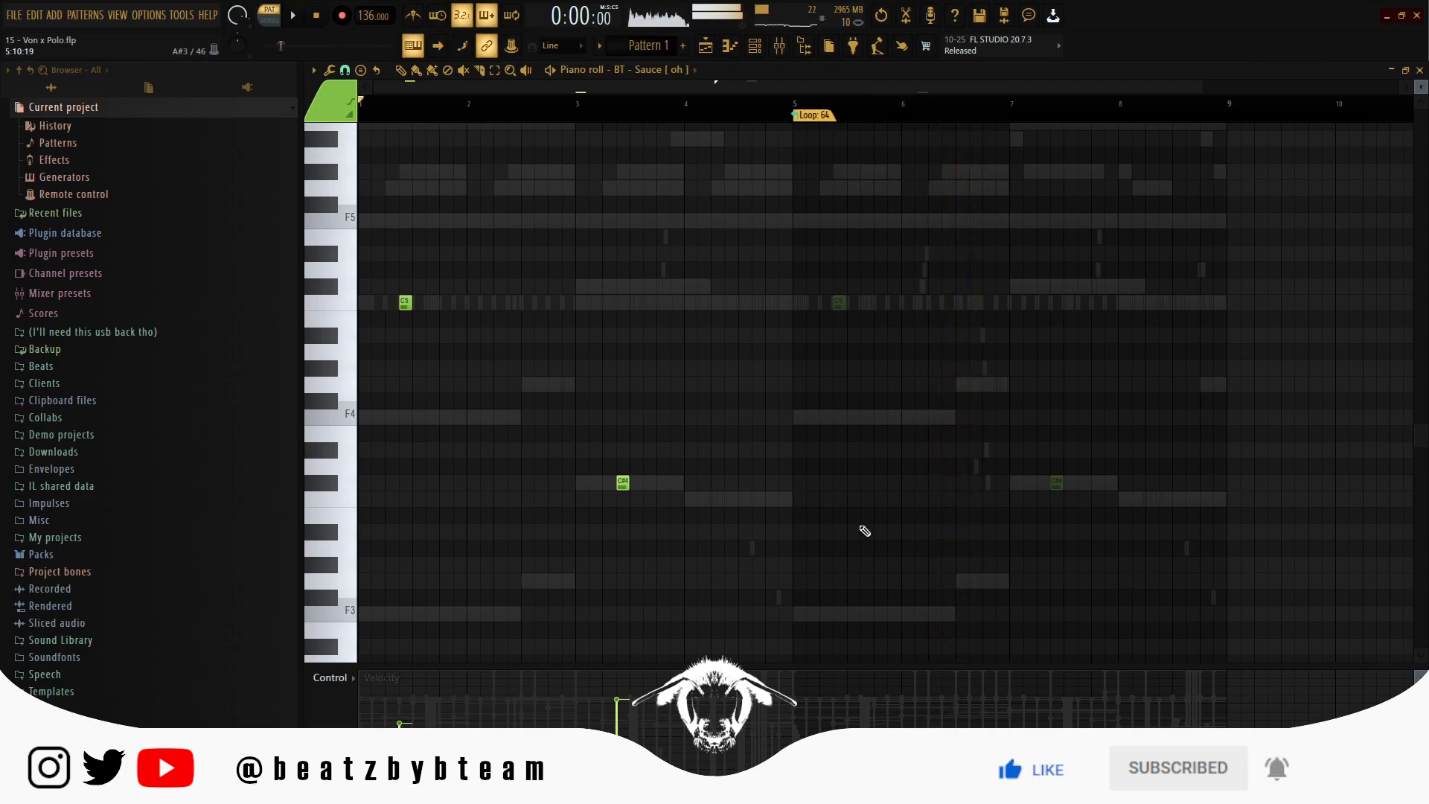
left_click(663, 483)
scroll(664, 483, "up", 5)
right_click(672, 485)
scroll(802, 236, "down", 5)
Restart playback and convert the open hat's 64-step loop into real notes in bars 5 to 8.
key("space")
right_click(872, 116)
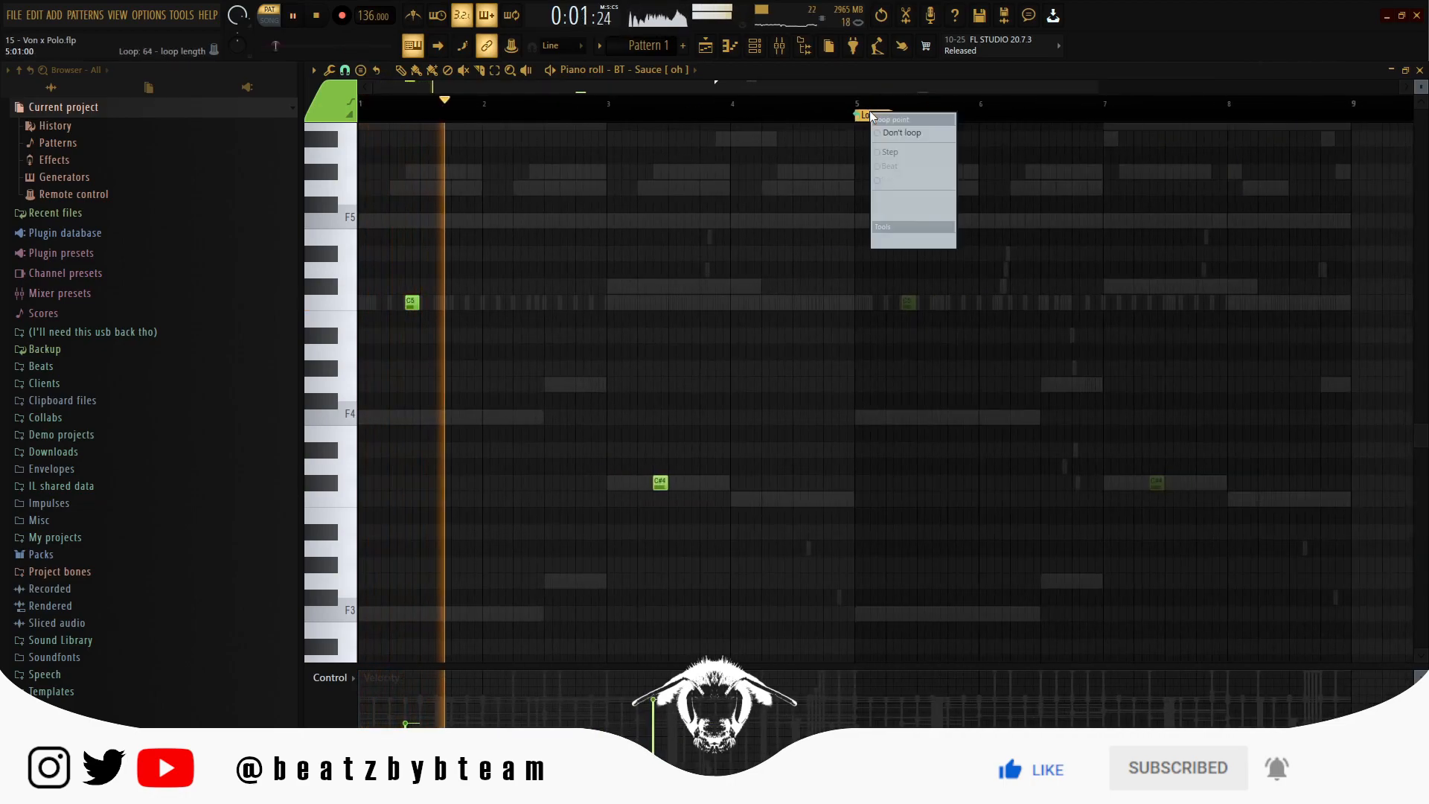
left_click(908, 239)
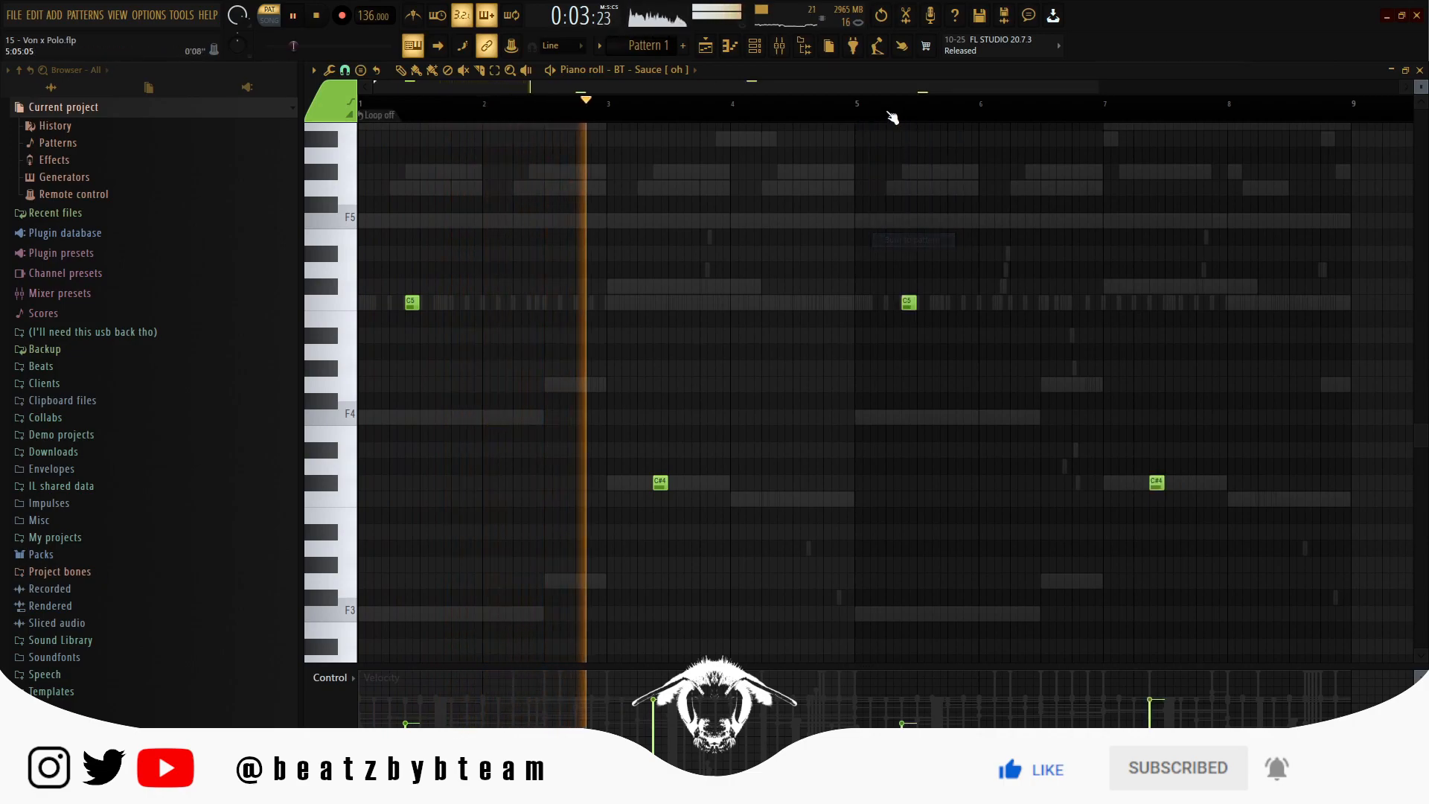
Add two short F5 open-hat hits from the third beat of bar 6 and a G3 hit at the bar's end.
scroll(1077, 309, "up", 5)
scroll(909, 360, "down", 5)
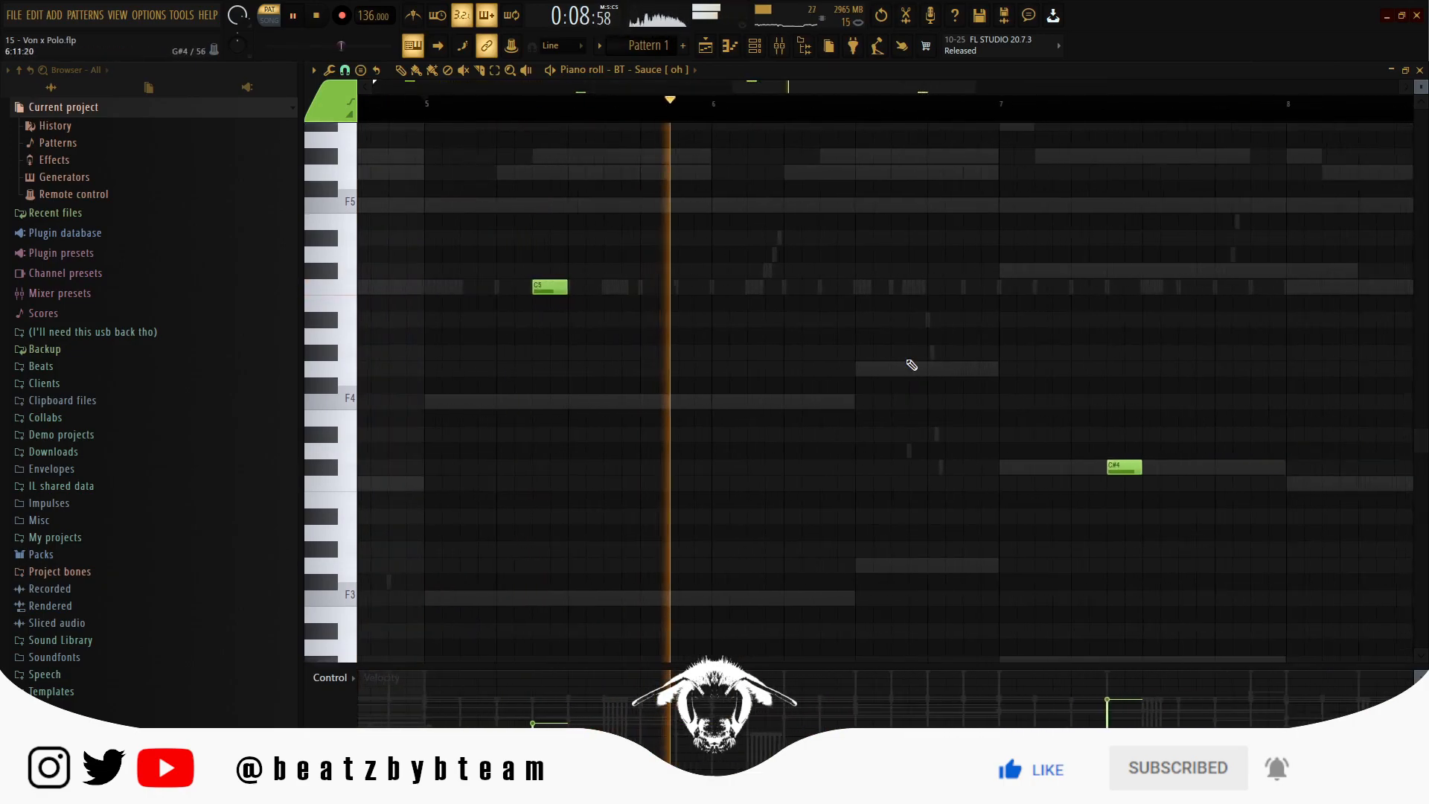
scroll(842, 211, "up", 5)
left_click(843, 206)
key("space")
left_click_drag(872, 207, 845, 207)
left_click(884, 206)
left_click(1005, 565)
key("space")
scroll(966, 431, "down", 5)
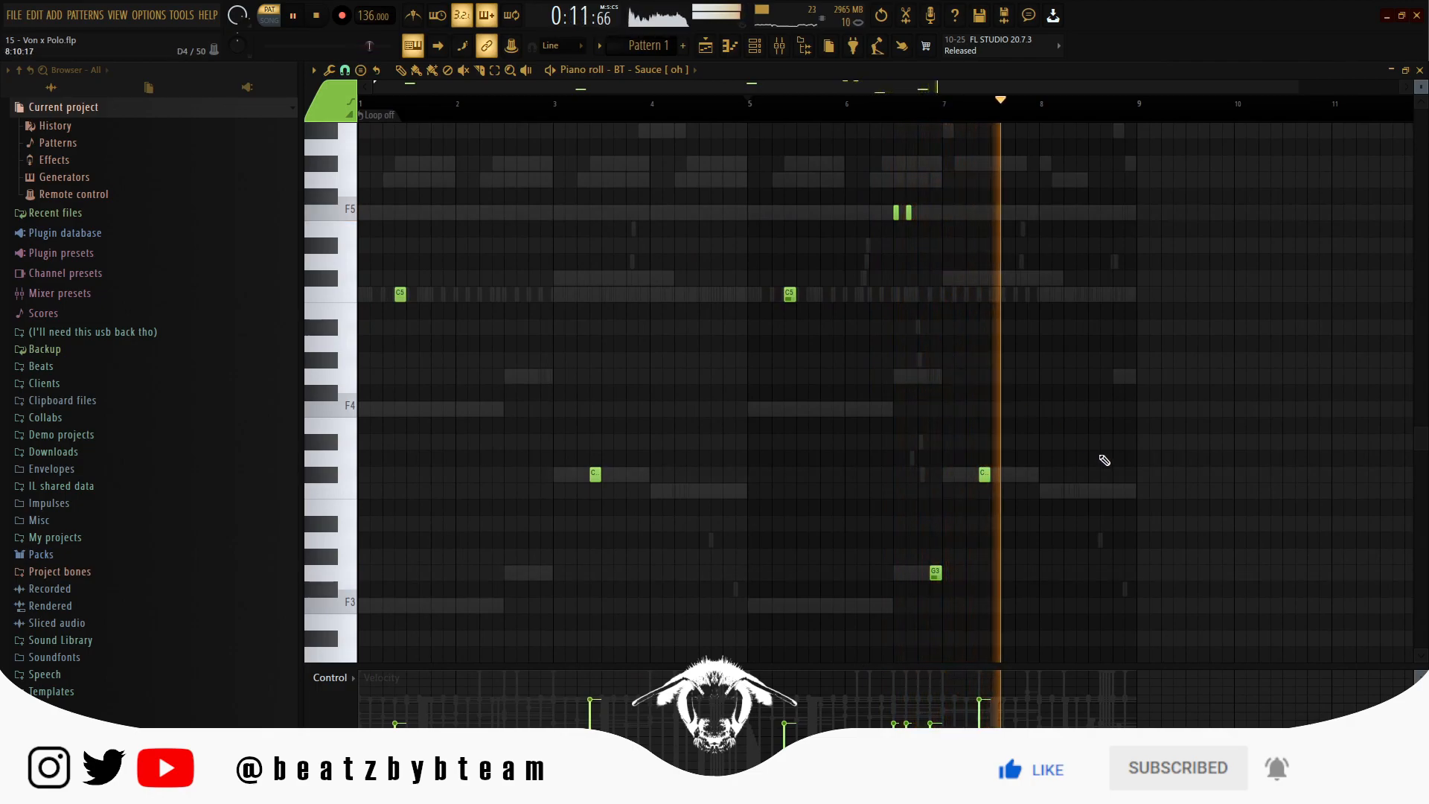
scroll(1104, 459, "up", 4)
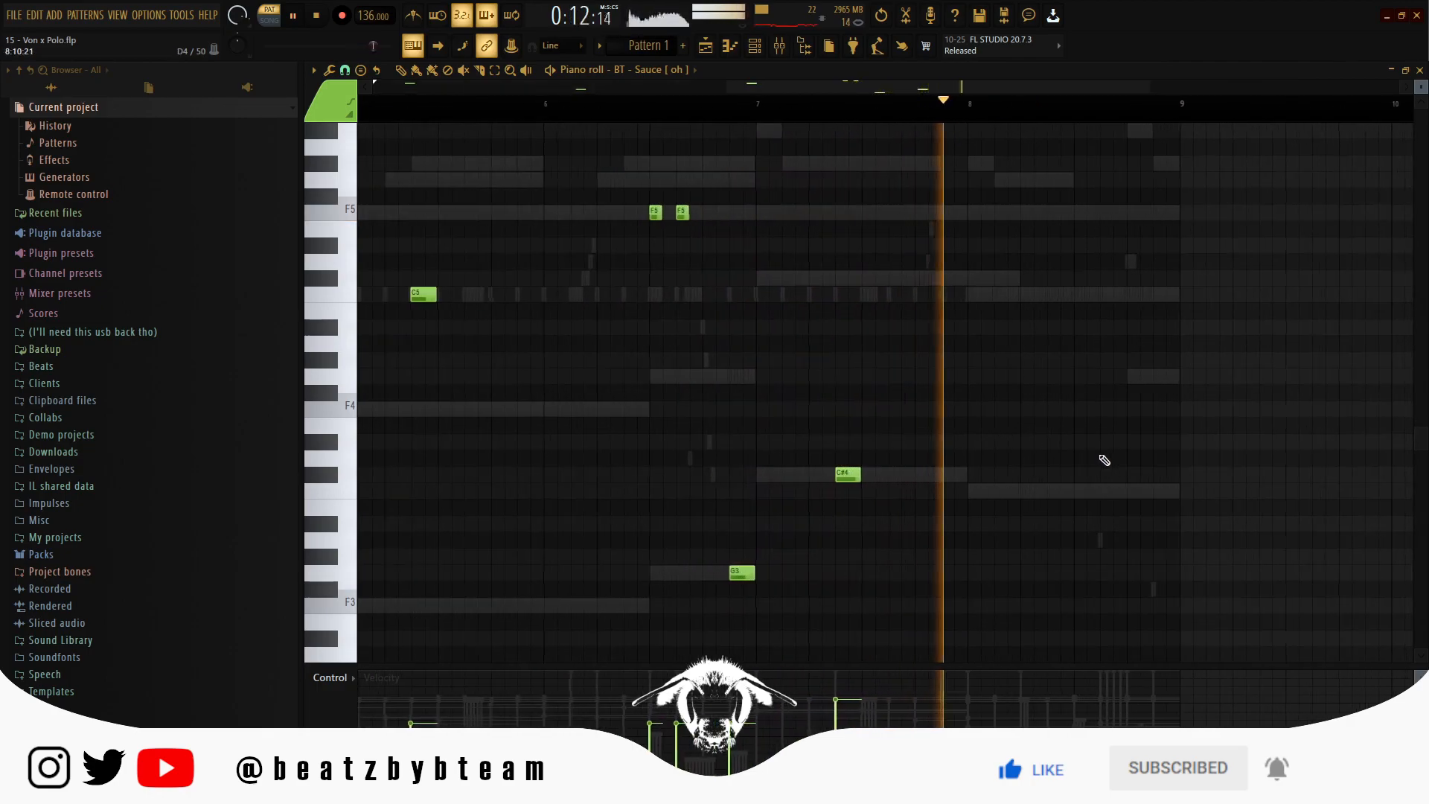
Stop playback and switch from the open hat's piano roll to the mixer and channel rack.
left_click(1172, 295)
key("space")
left_click_drag(1199, 294, 1199, 392)
left_click(864, 108)
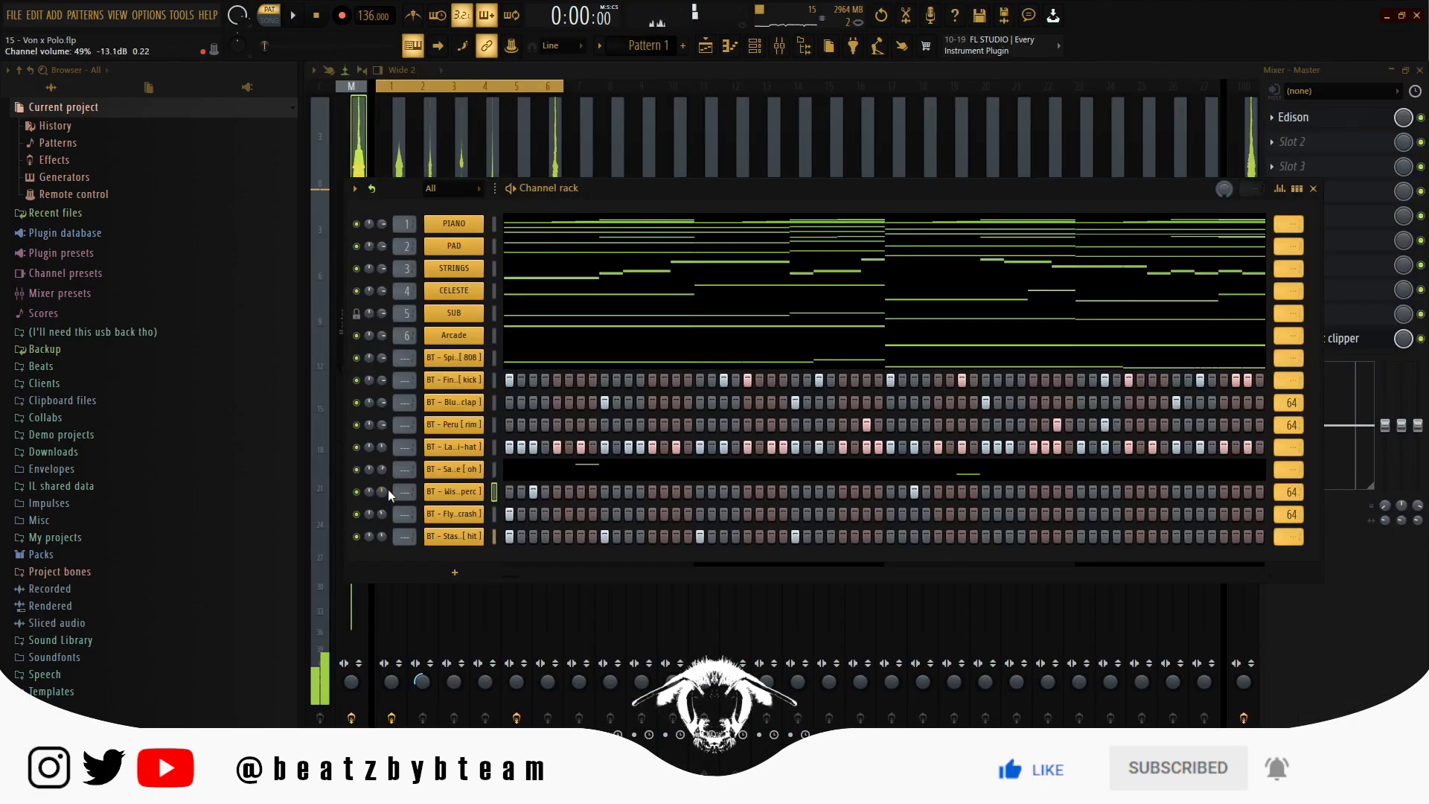
Route the 808 channel and all the drum channels below it to their own mixer tracks, starting from insert 7.
left_click_drag(494, 358, 494, 535)
left_click(576, 113)
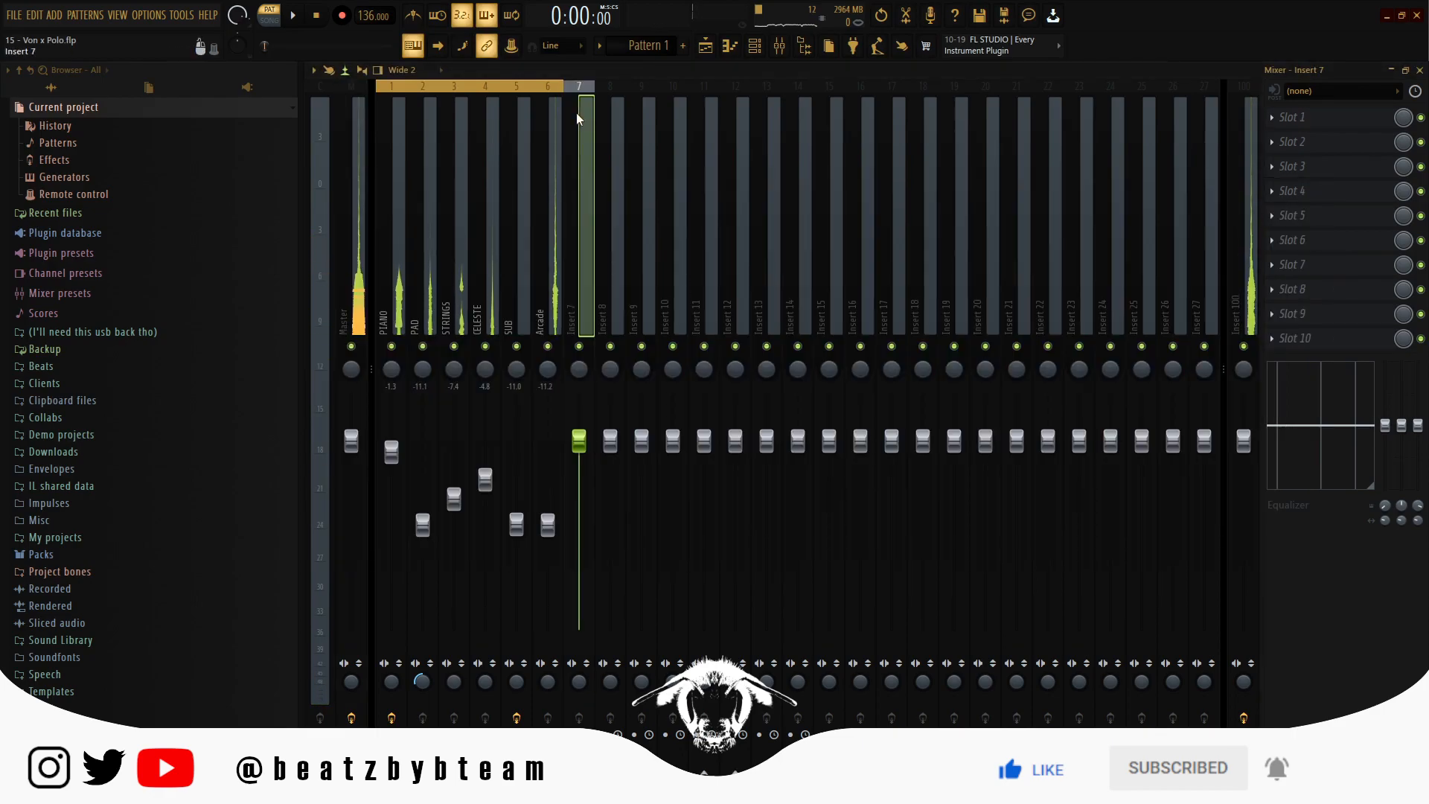
left_click(397, 170)
left_click(548, 216)
left_click(856, 239)
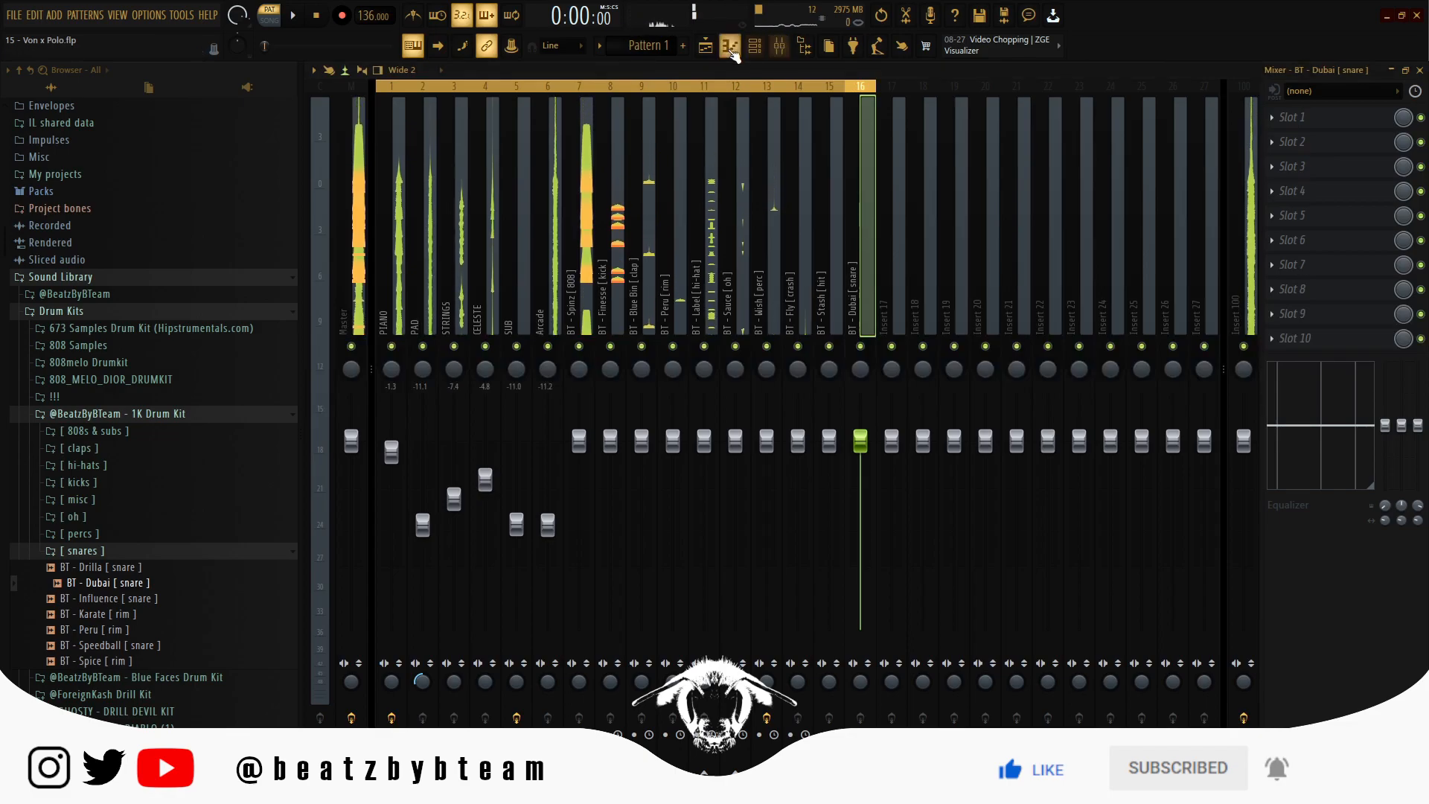
Clone Pattern 1 in the playlist and split the copy, Pattern 2, into separate patterns by channel.
key("F5")
right_click(360, 121)
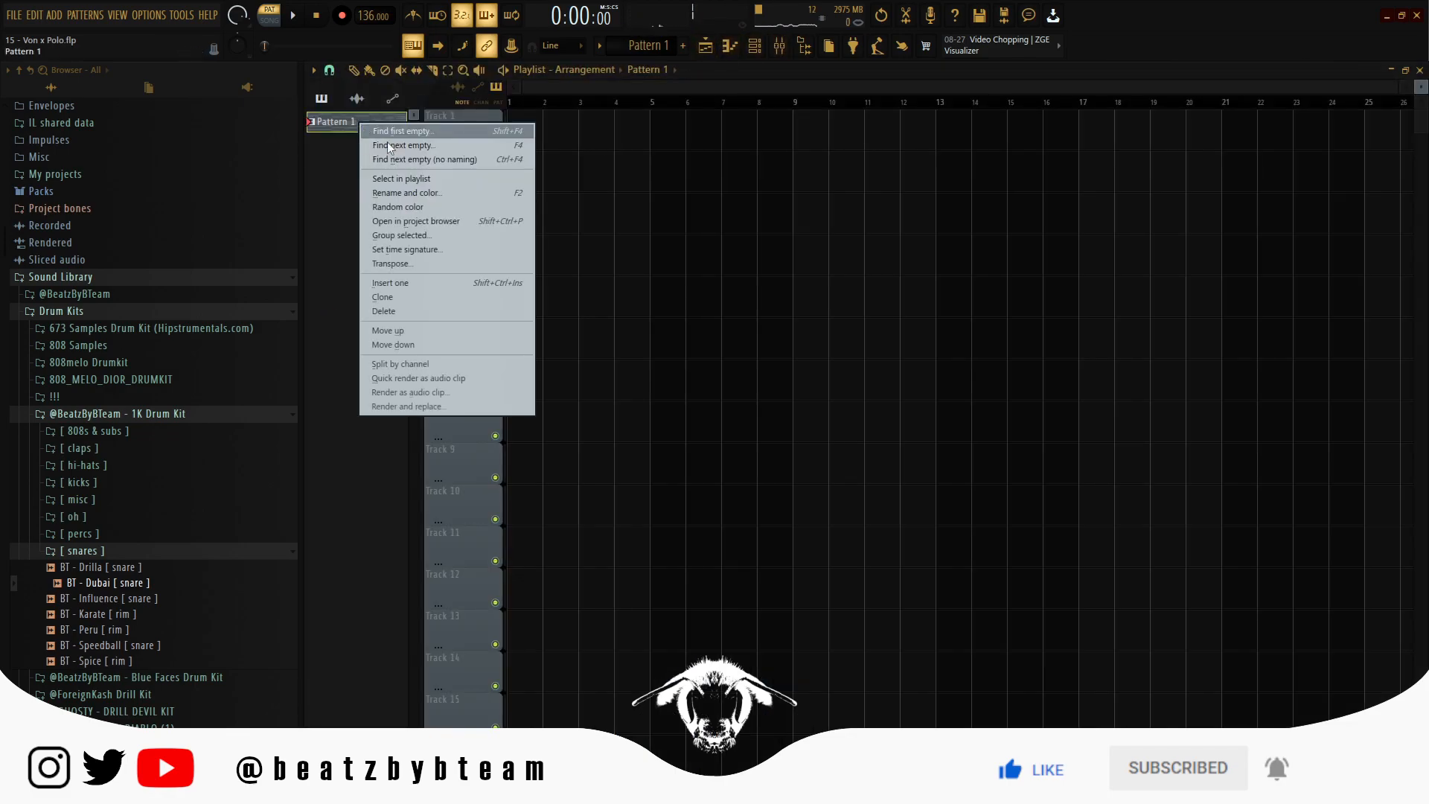
left_click(414, 299)
left_click(714, 49)
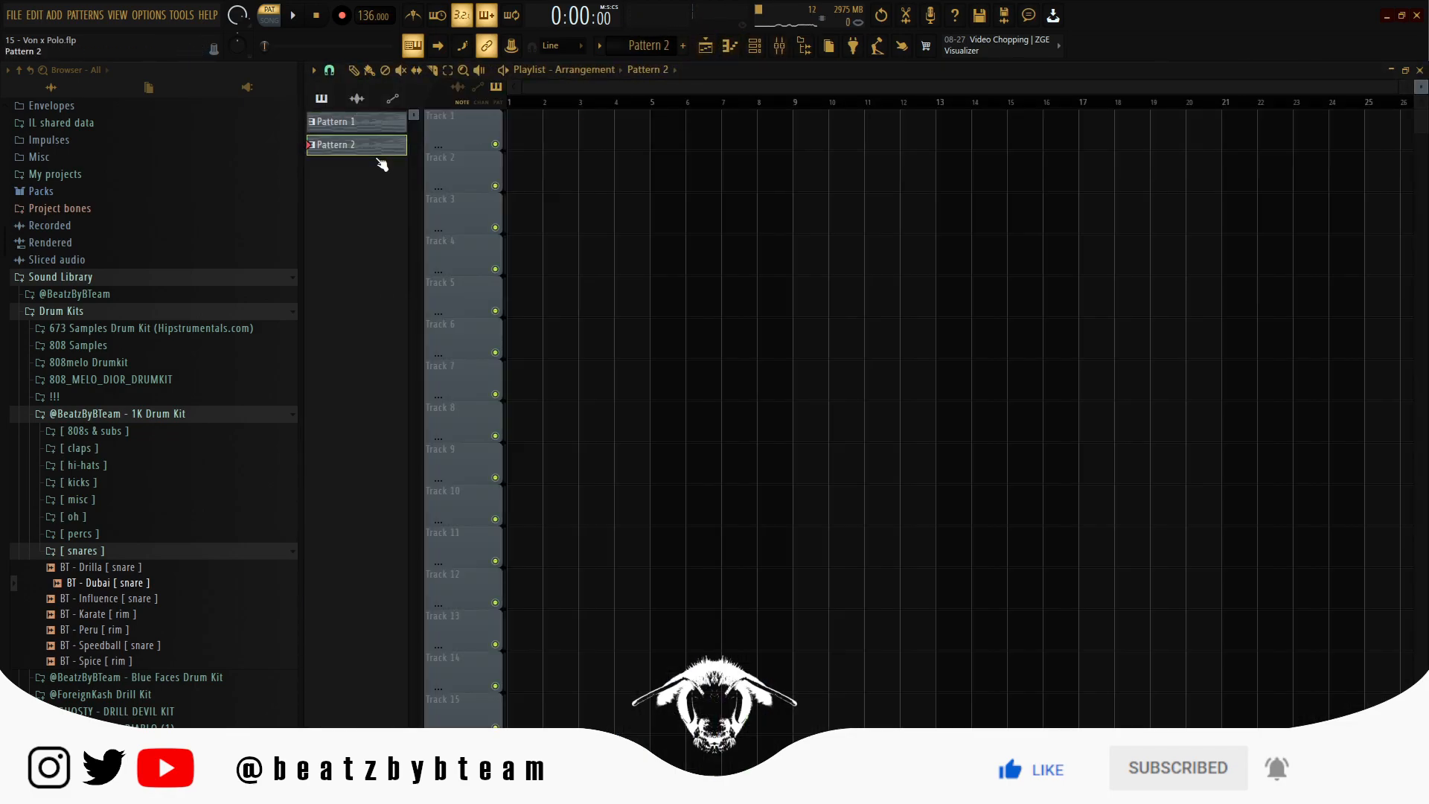
right_click(375, 149)
left_click(443, 394)
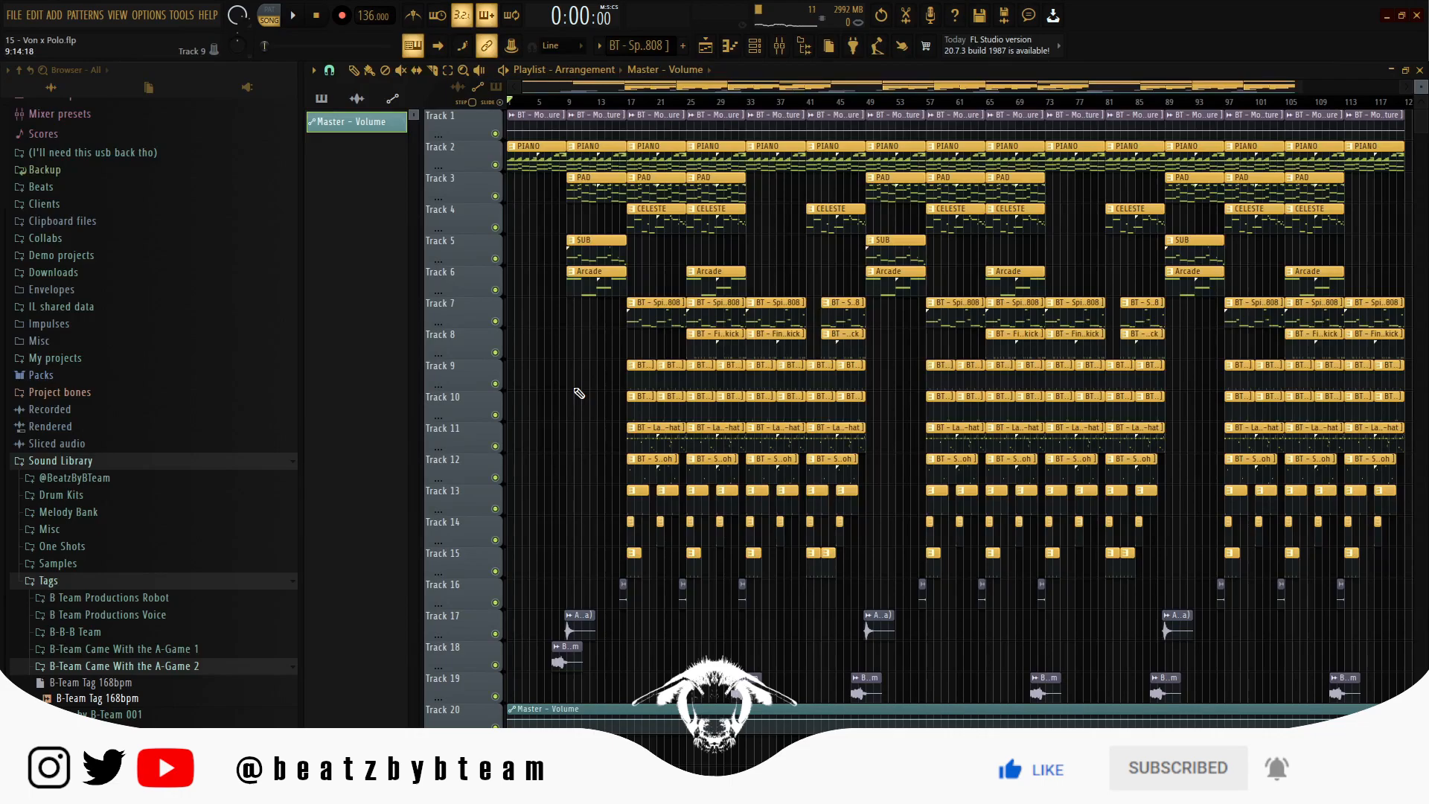
Play the full song arrangement from the start.
key("space")
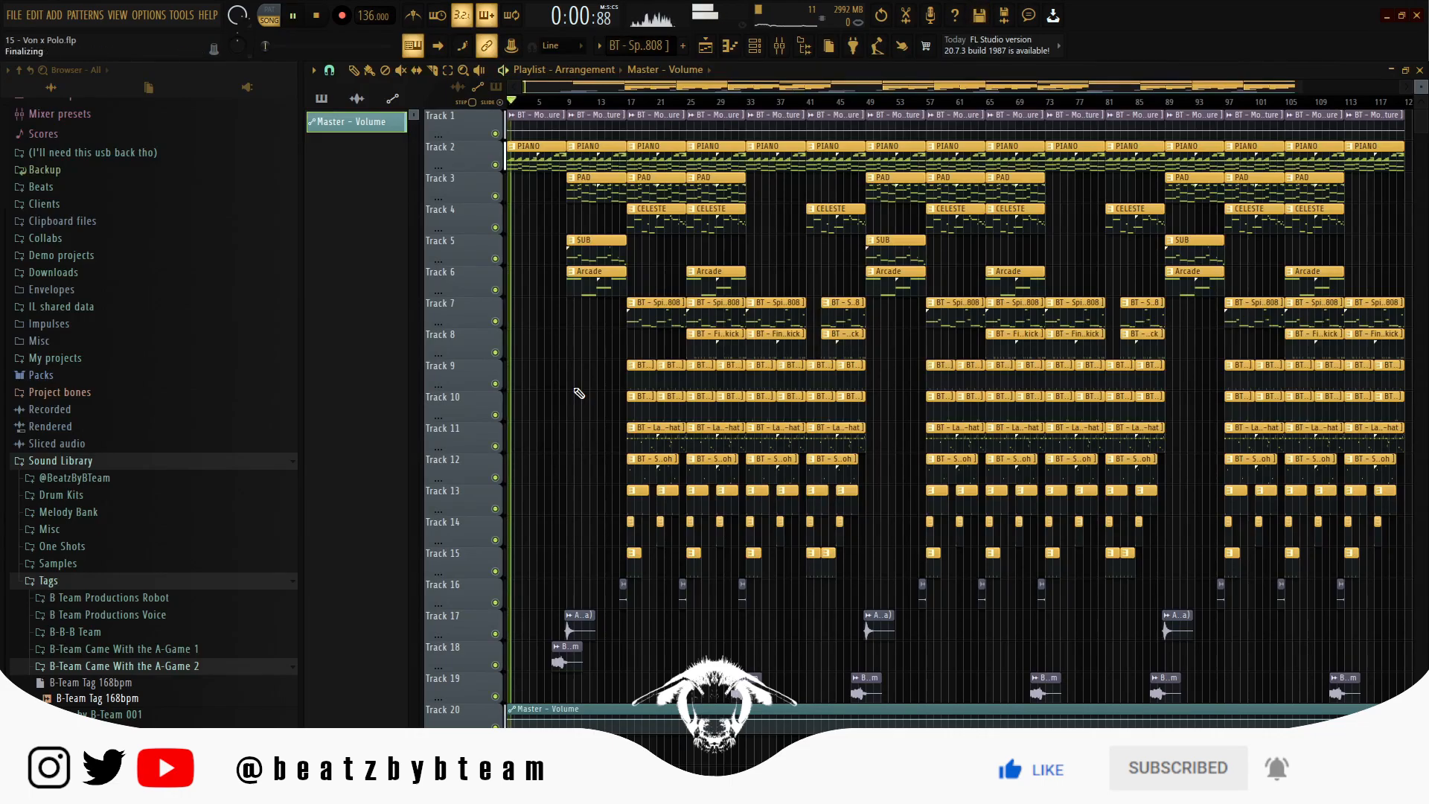